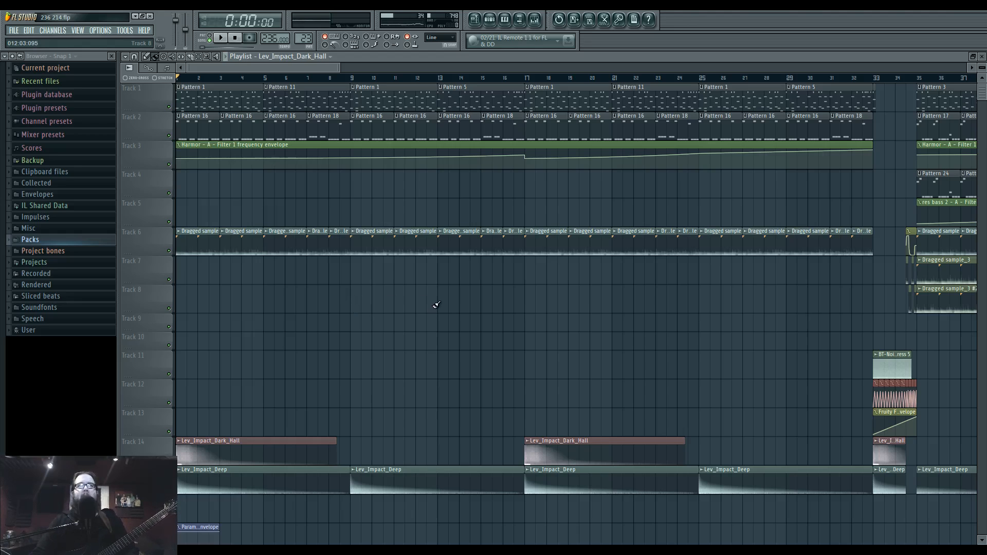
Open the mixer and the Edison recorder on Insert 24, and place the Edison window below the mixer
{"action": "left_click", "coordinate": [534, 20]}
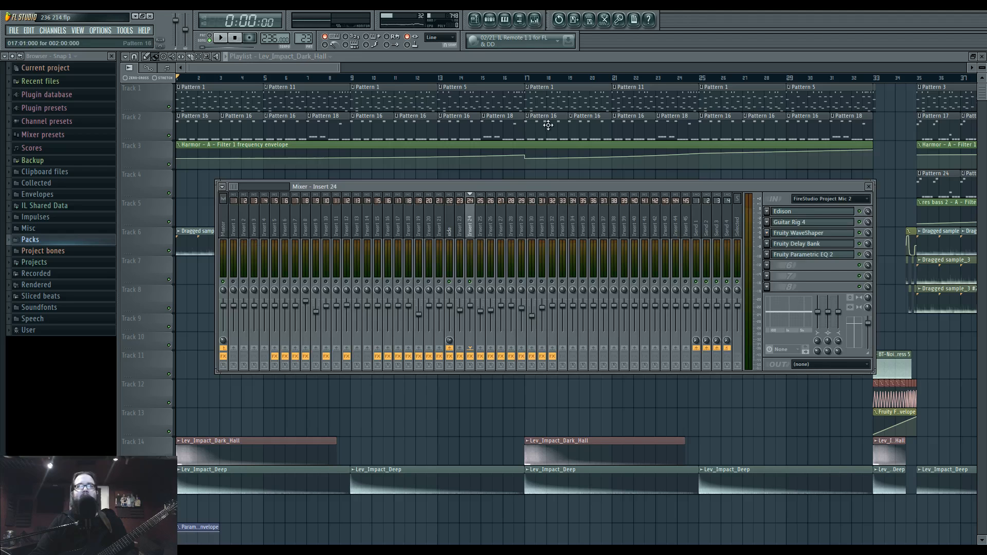
{"action": "left_click", "coordinate": [807, 212]}
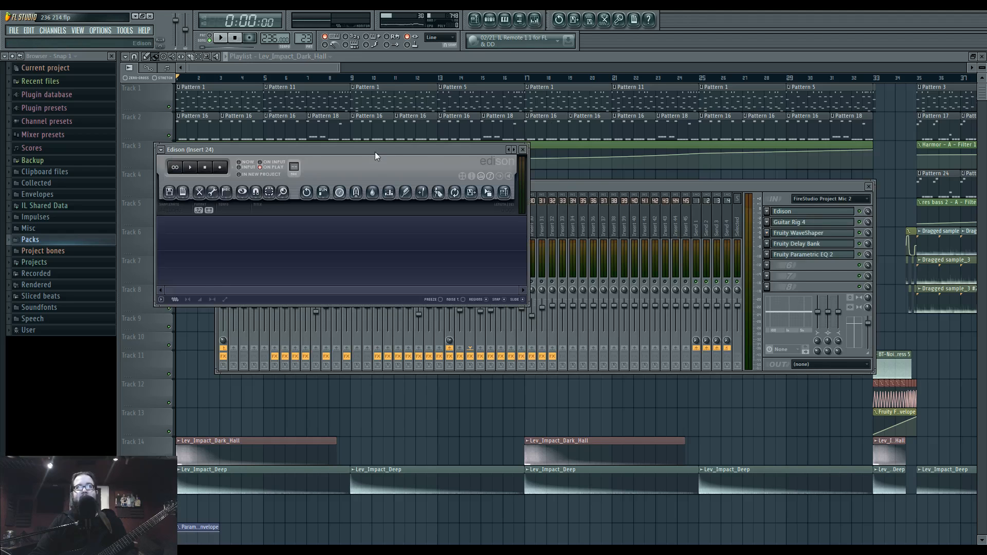
{"action": "left_click_drag", "start_coordinate": [375, 156], "coordinate": [530, 430]}
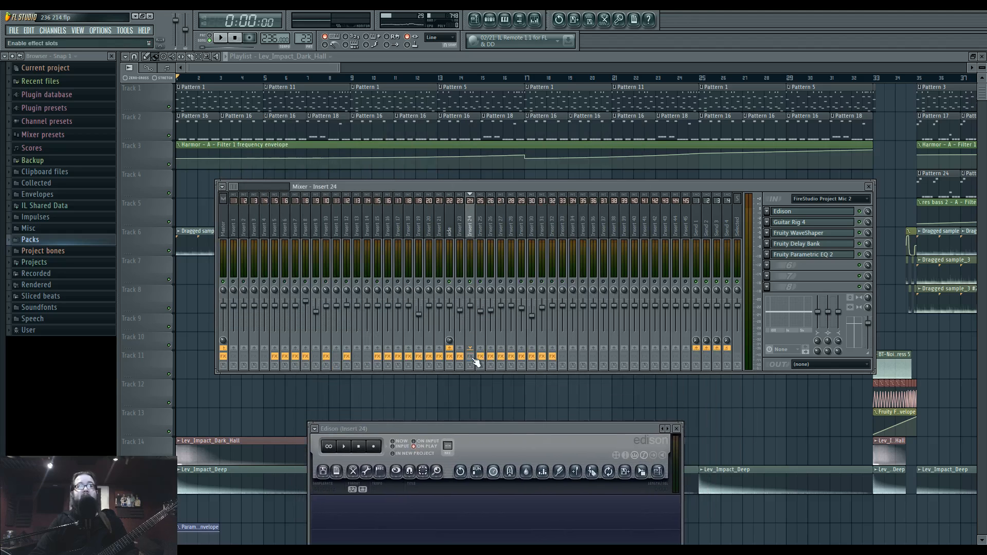
Play the song from the start twice to listen to the guitar input on Insert 24
{"action": "key", "text": "space"}
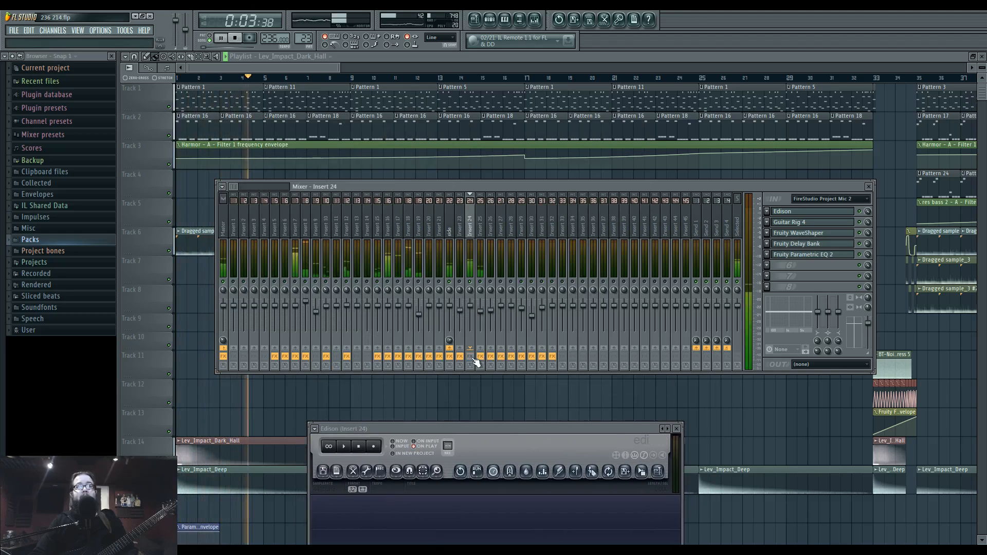
{"action": "key", "text": "space"}
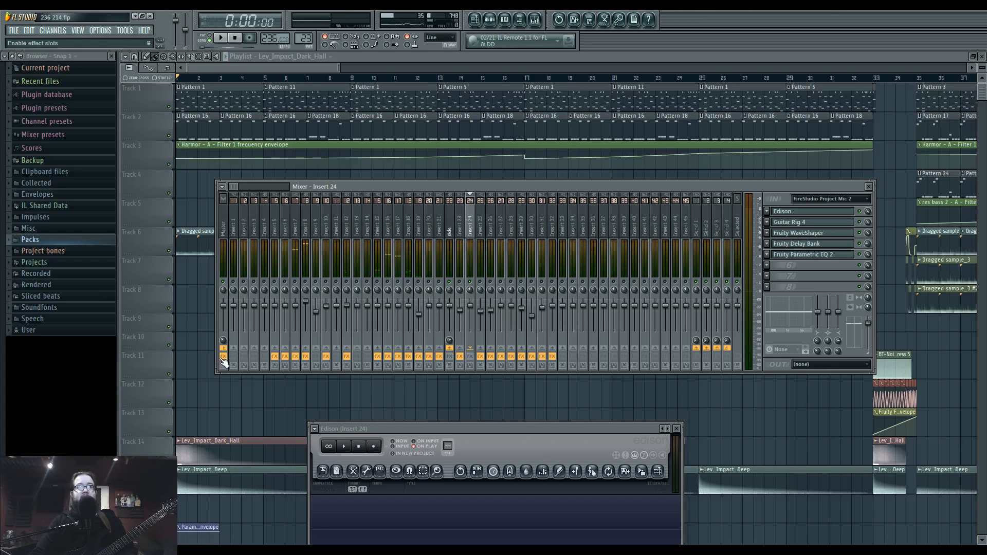
{"action": "key", "text": "space"}
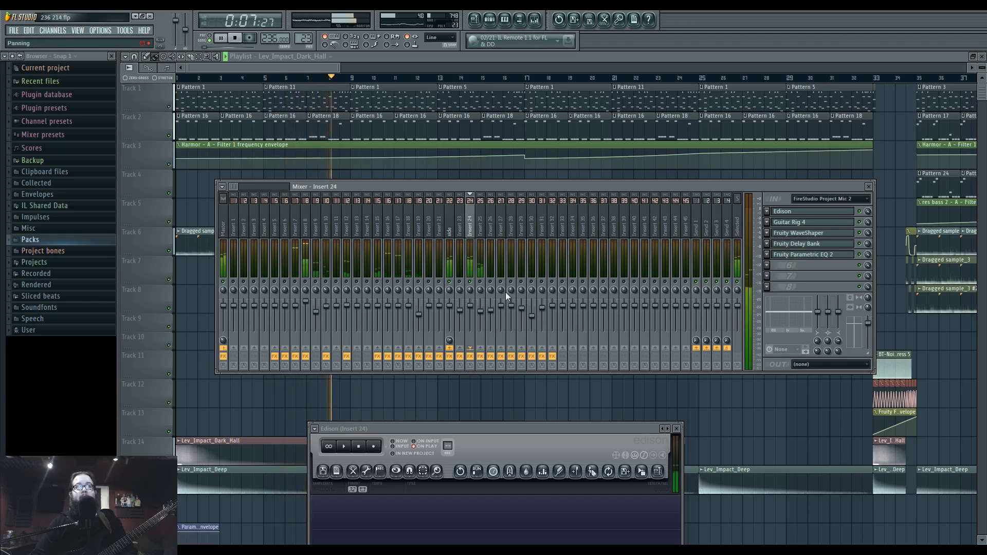
{"action": "key", "text": "space"}
Open Guitar Rig 4 on Insert 24 and hide its tuner
{"action": "left_click", "coordinate": [817, 228]}
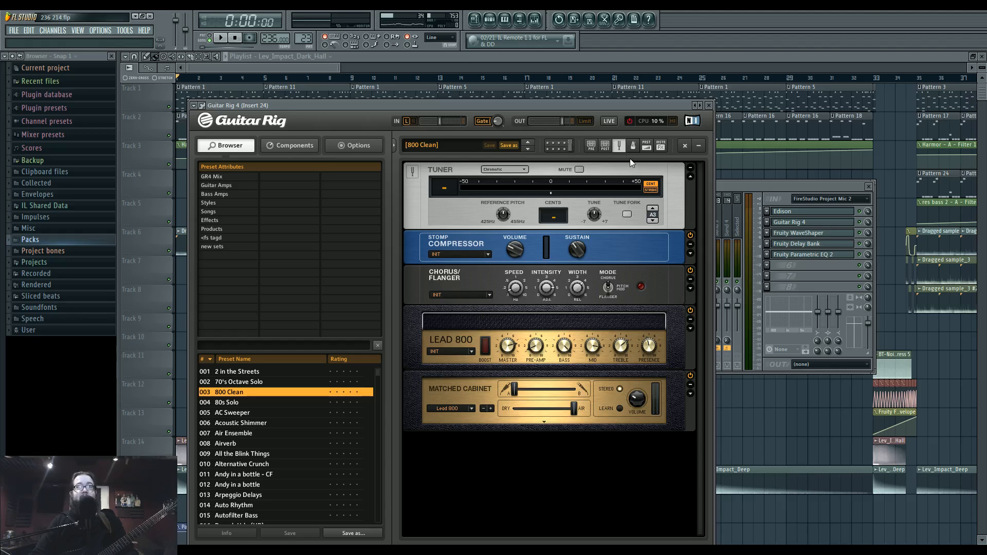
{"action": "left_click", "coordinate": [616, 146]}
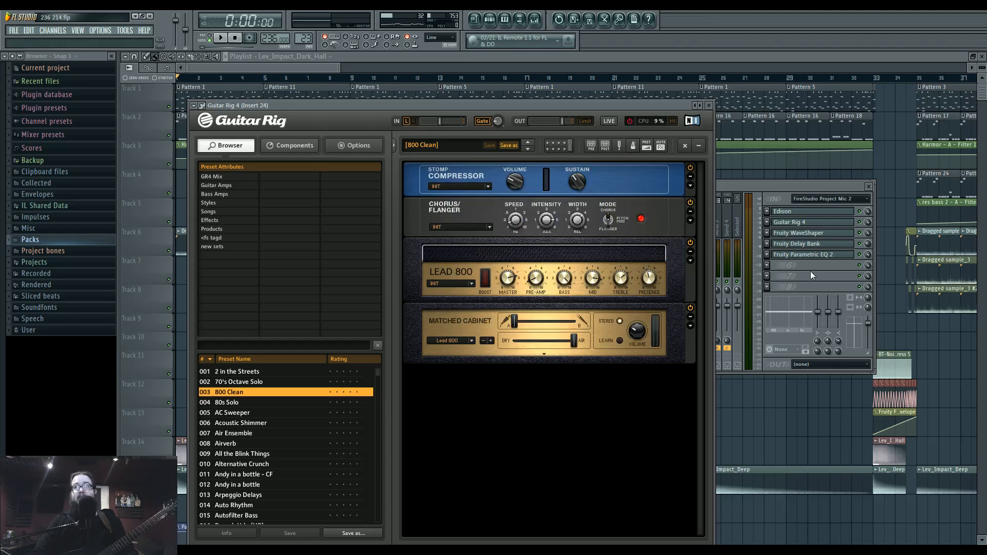
Examine the Fruity WaveShaper curve on Insert 24 and listen to the song from the start
{"action": "left_click", "coordinate": [834, 235]}
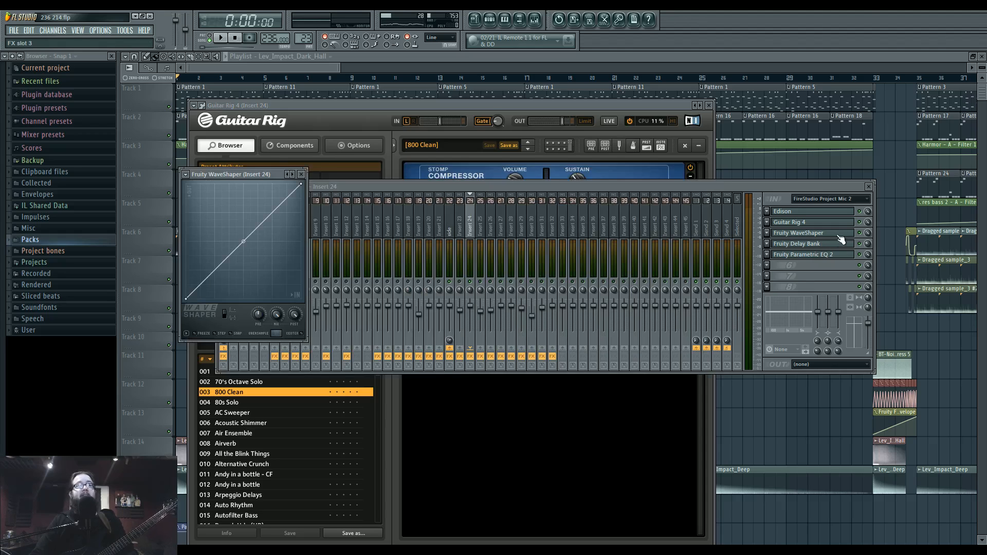
{"action": "left_click", "coordinate": [841, 239]}
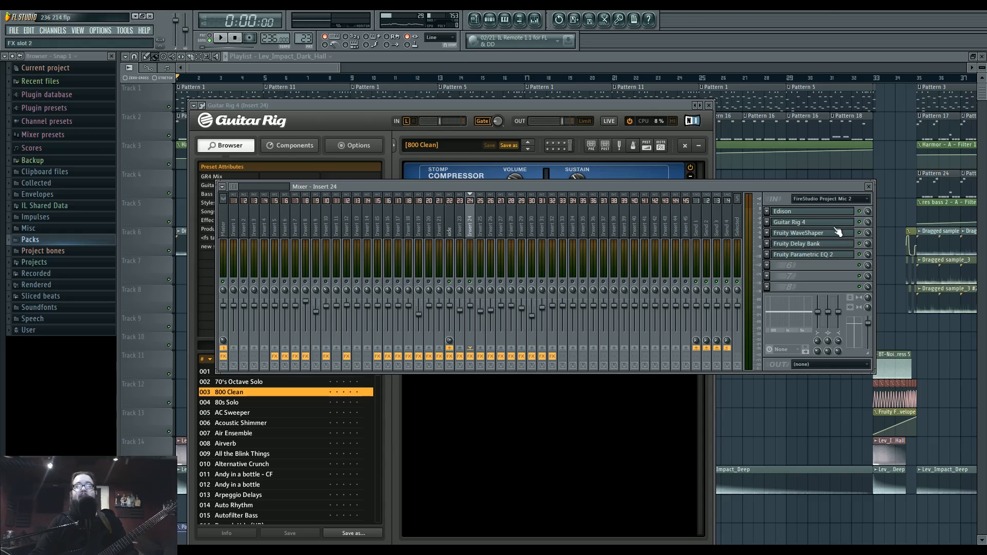
{"action": "left_click", "coordinate": [841, 236]}
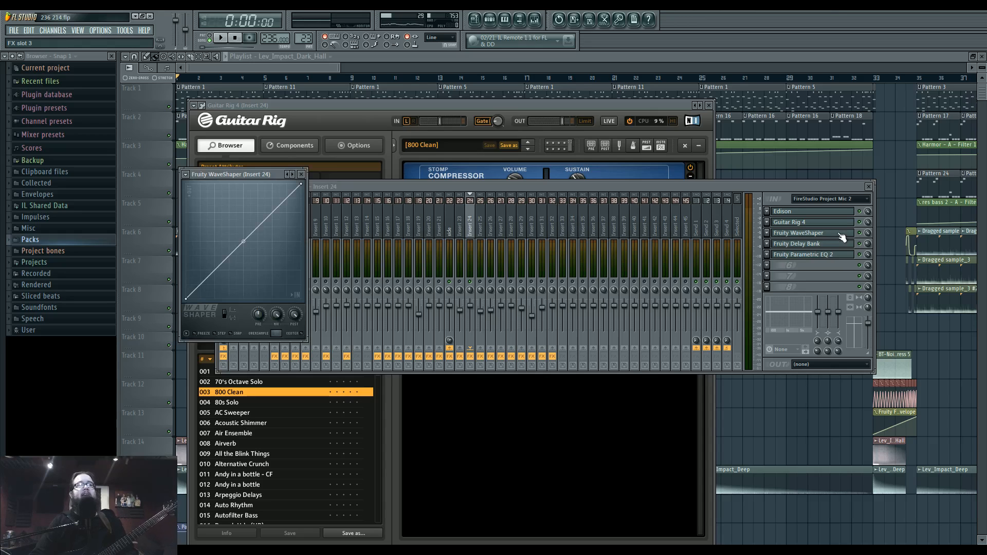
{"action": "left_click", "coordinate": [841, 237]}
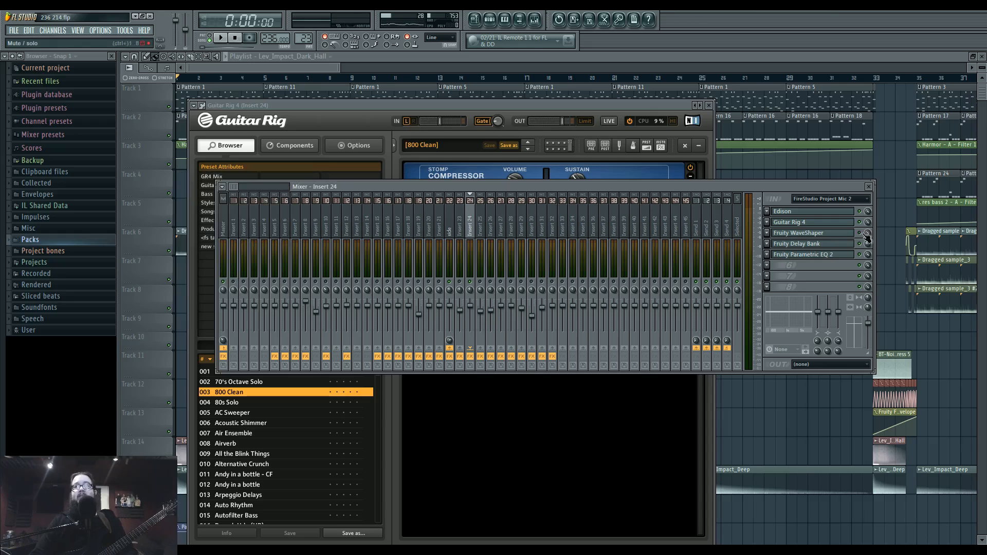
{"action": "key", "text": "space"}
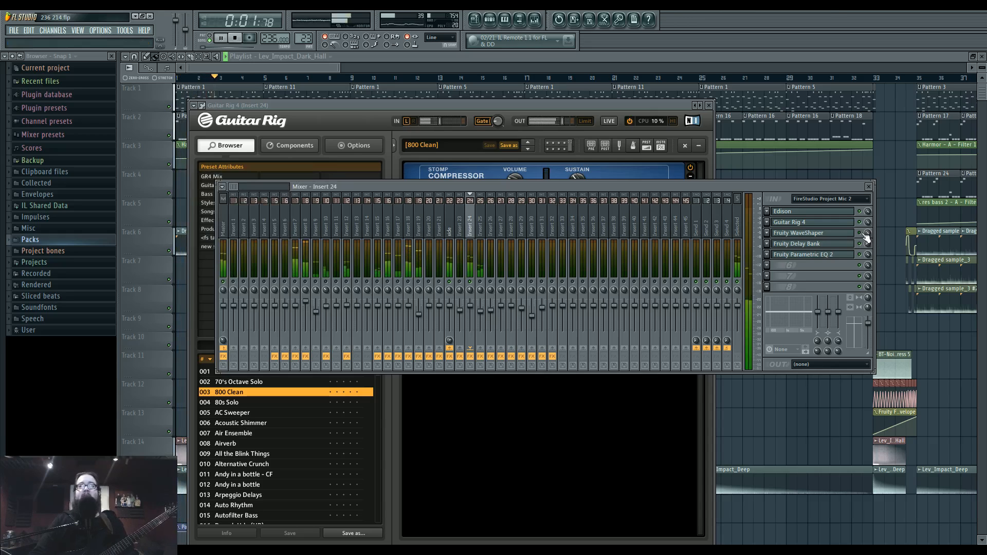
{"action": "key", "text": "space"}
Examine Fruity Delay Bank and Fruity Parametric EQ 2 on Insert 24, listen to the song, and close the plugin and mixer windows
{"action": "left_click", "coordinate": [836, 244]}
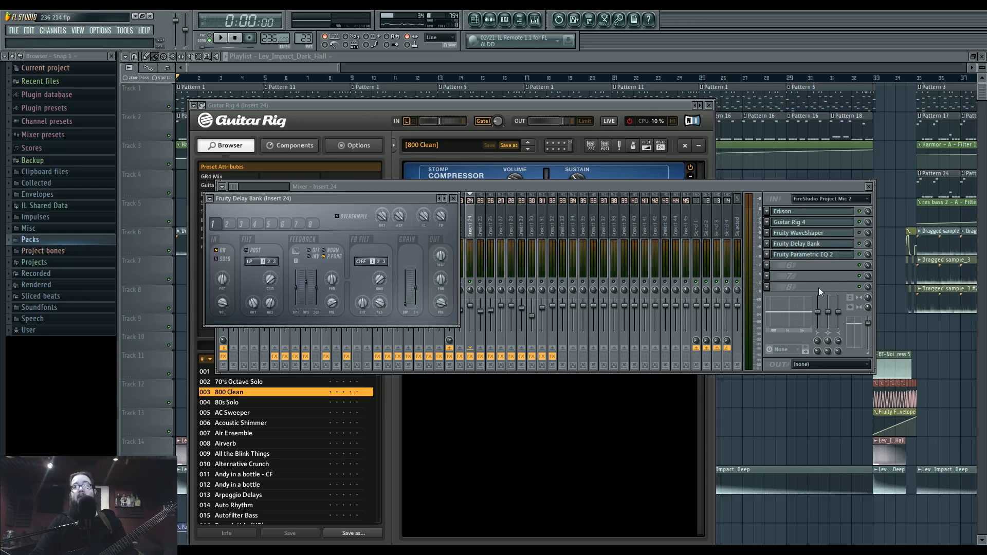
{"action": "left_click", "coordinate": [818, 255]}
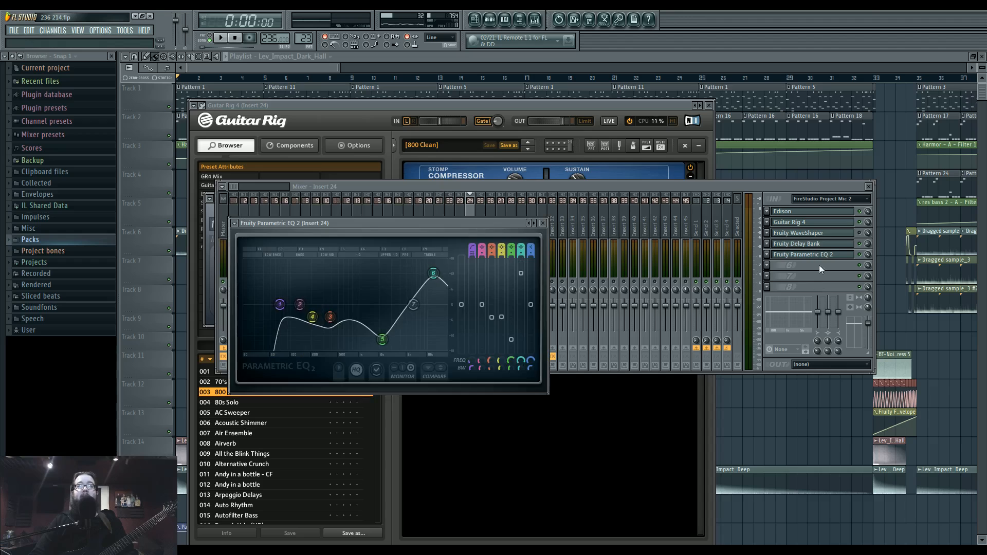
{"action": "key", "text": "space"}
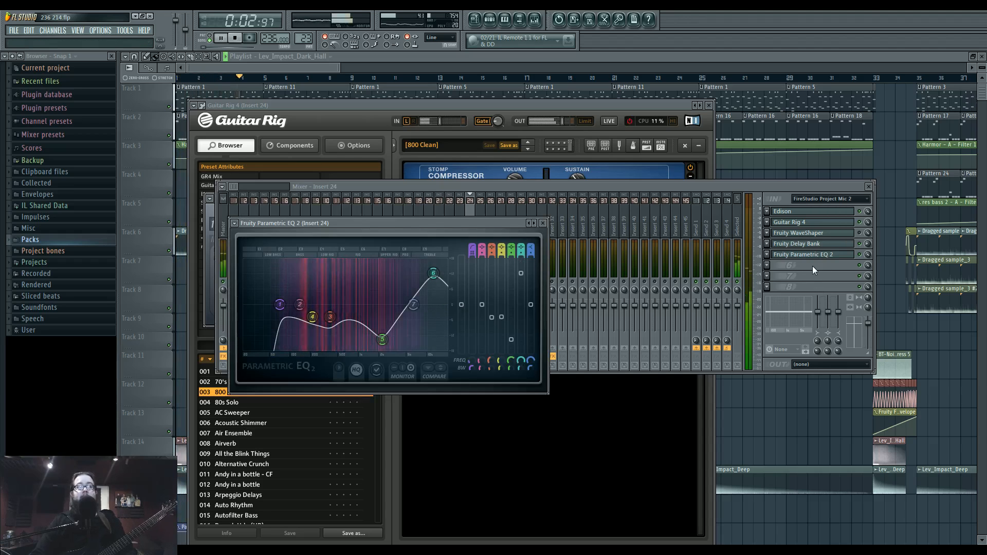
{"action": "key", "text": "space"}
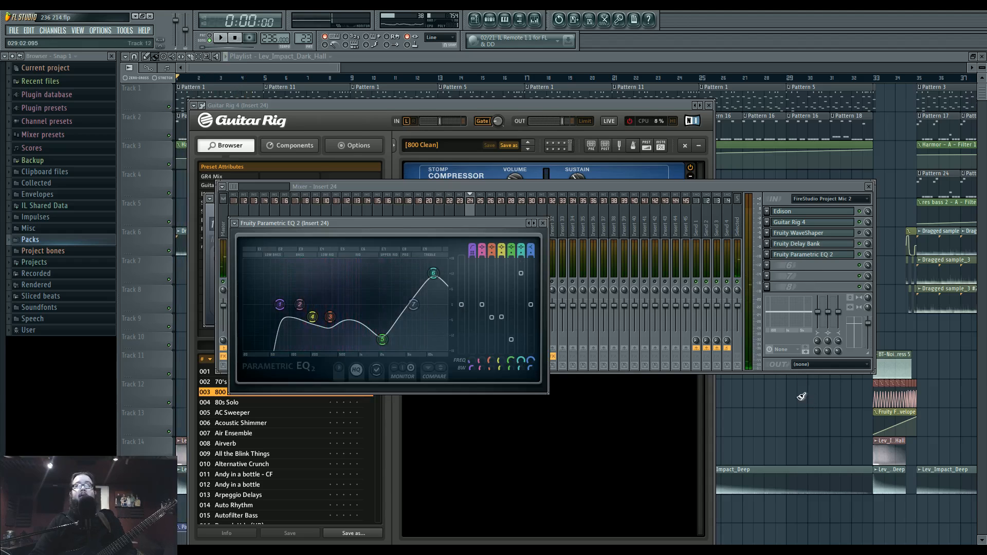
{"action": "right_click", "coordinate": [801, 397]}
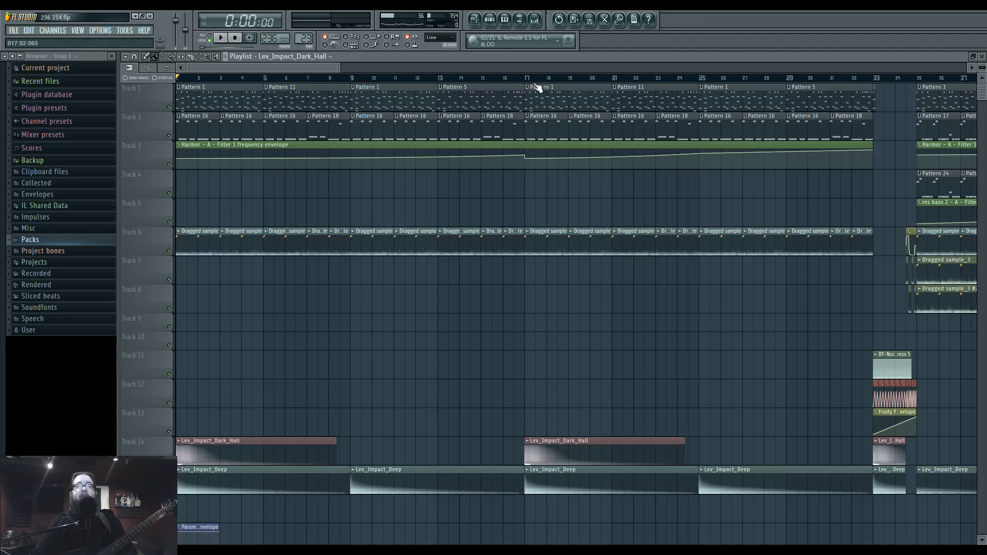
Play the arrangement from bar 25 and again from bar 17, and stop playback
{"action": "scroll", "coordinate": [572, 282], "scroll_direction": "down", "scroll_amount": 5}
{"action": "scroll", "coordinate": [572, 282], "scroll_direction": "up", "scroll_amount": 5}
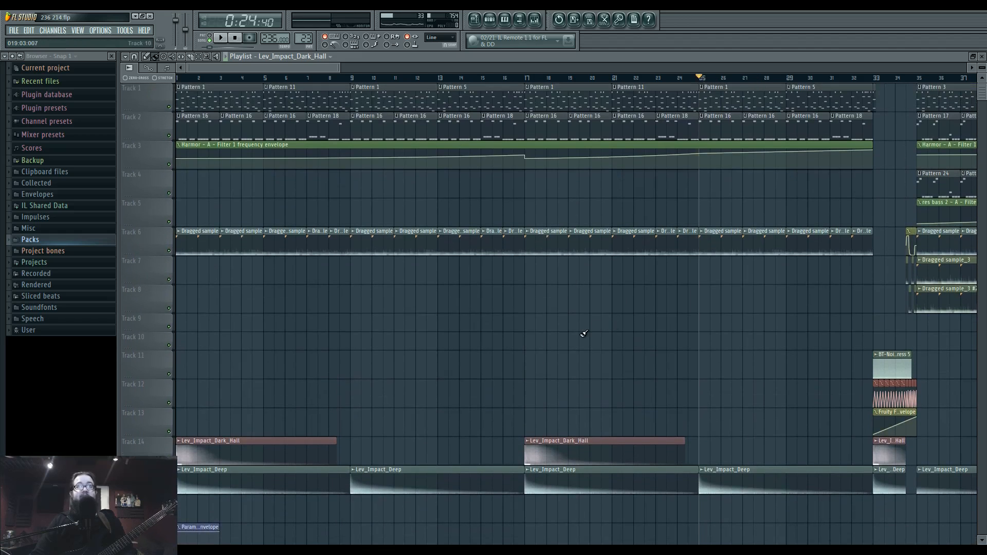
{"action": "key", "text": "space"}
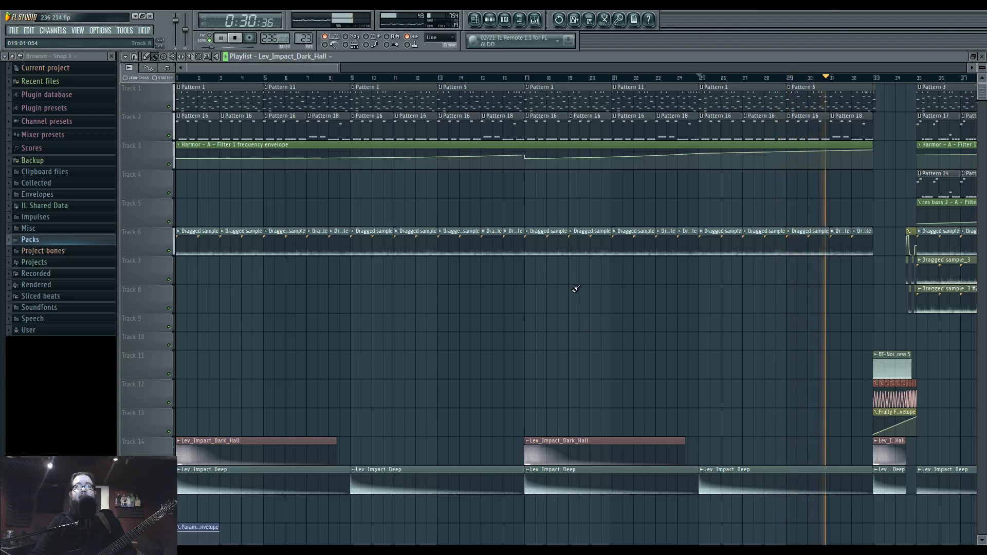
{"action": "left_click", "coordinate": [527, 81]}
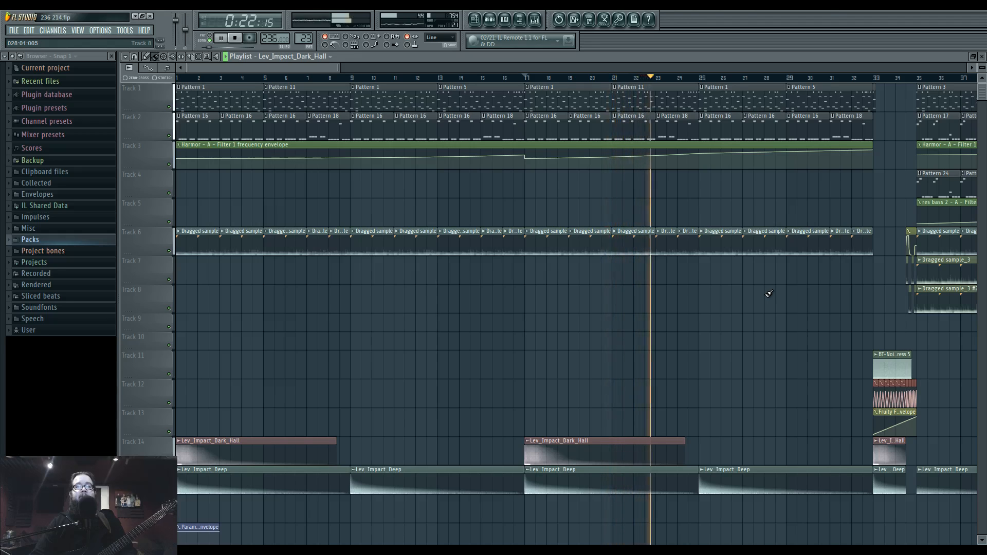
{"action": "key", "text": "space"}
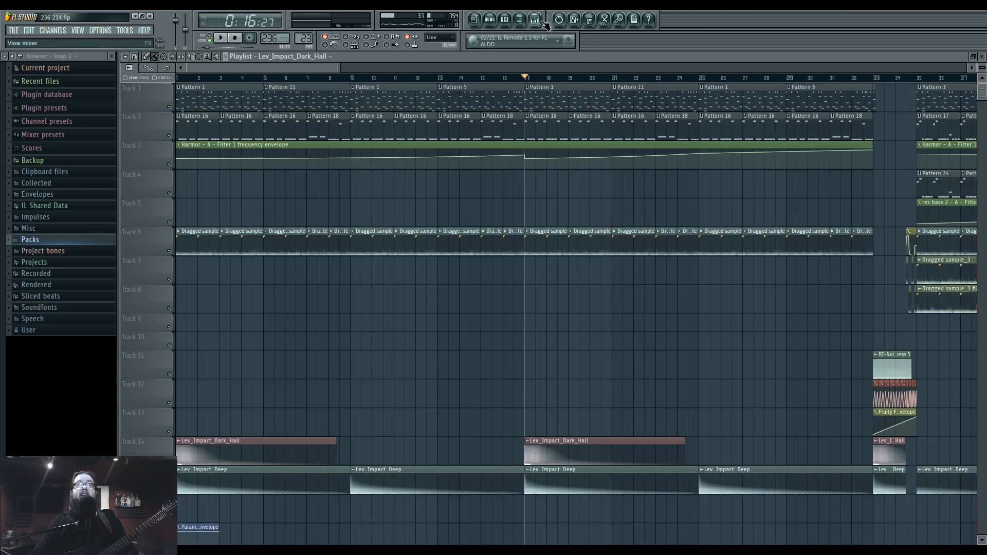
Replay the section that starts at bar 17 and stop playback
{"action": "left_click", "coordinate": [543, 23]}
{"action": "key", "text": "F9"}
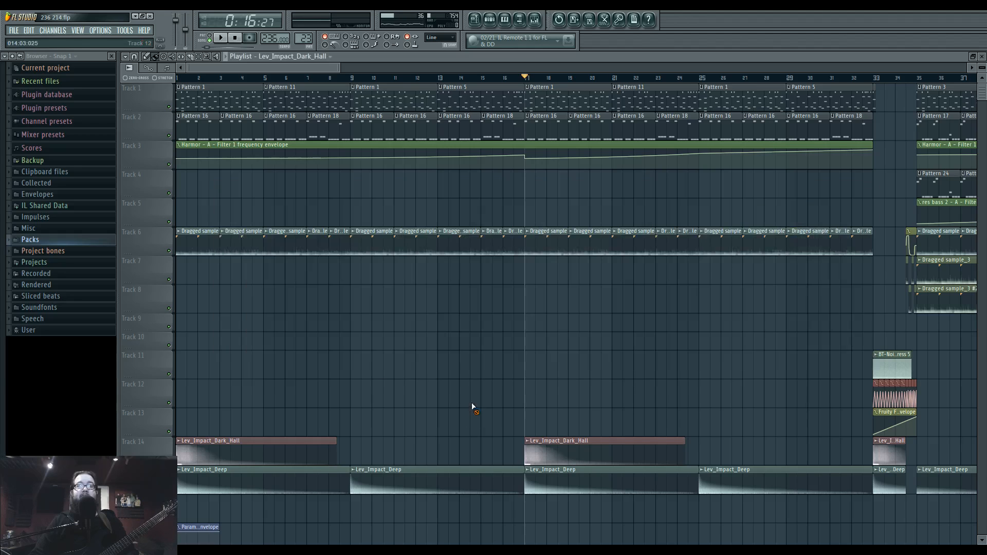
{"action": "key", "text": "space"}
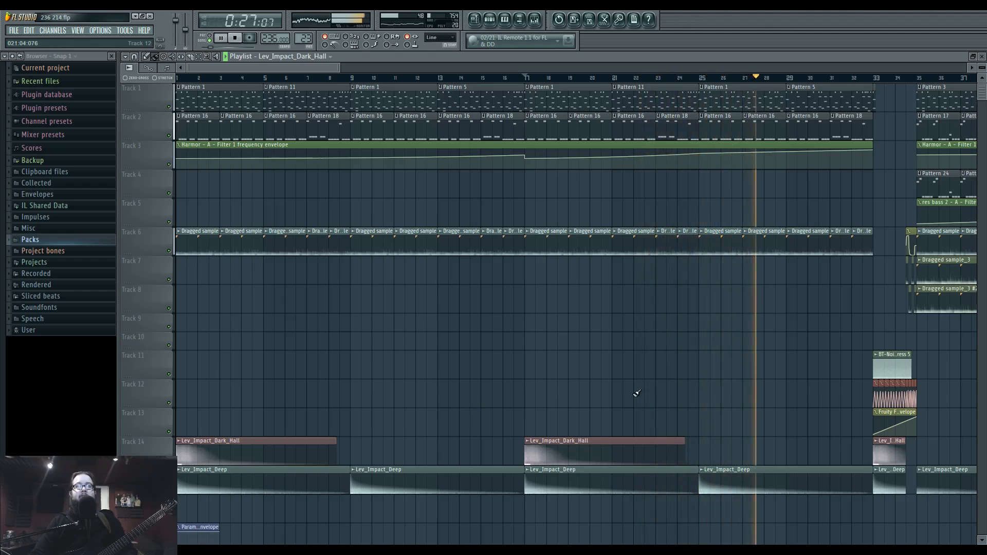
{"action": "left_click_drag", "start_coordinate": [667, 394], "coordinate": [538, 392]}
{"action": "mouse_move", "coordinate": [633, 386]}
{"action": "left_mouse_down"}
{"action": "mouse_move", "coordinate": [590, 386]}
{"action": "mouse_move", "coordinate": [556, 363]}
{"action": "left_mouse_up"}
{"action": "key", "text": "space"}
{"action": "left_click", "coordinate": [535, 21]}
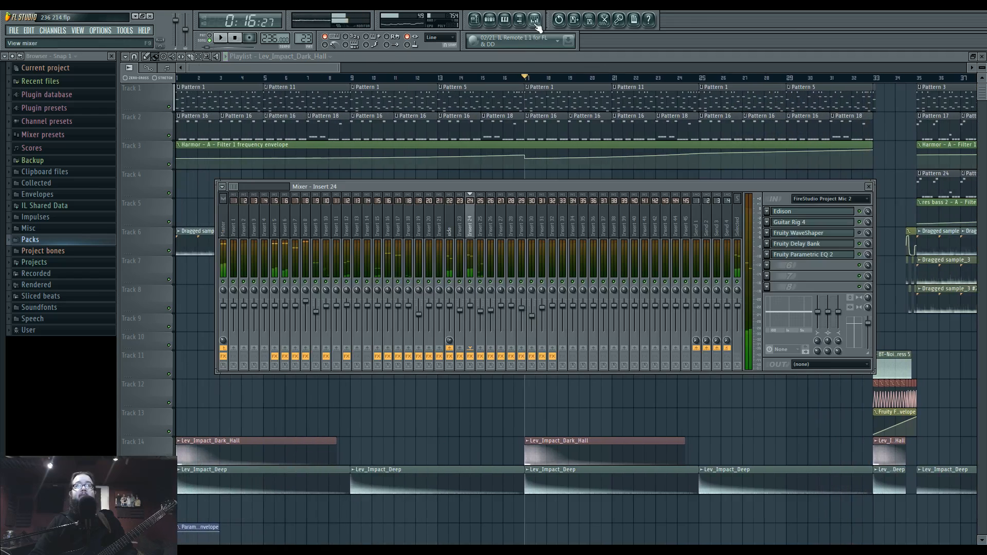
{"action": "right_click", "coordinate": [480, 433]}
{"action": "scroll", "coordinate": [479, 420], "scroll_direction": "down", "scroll_amount": 4}
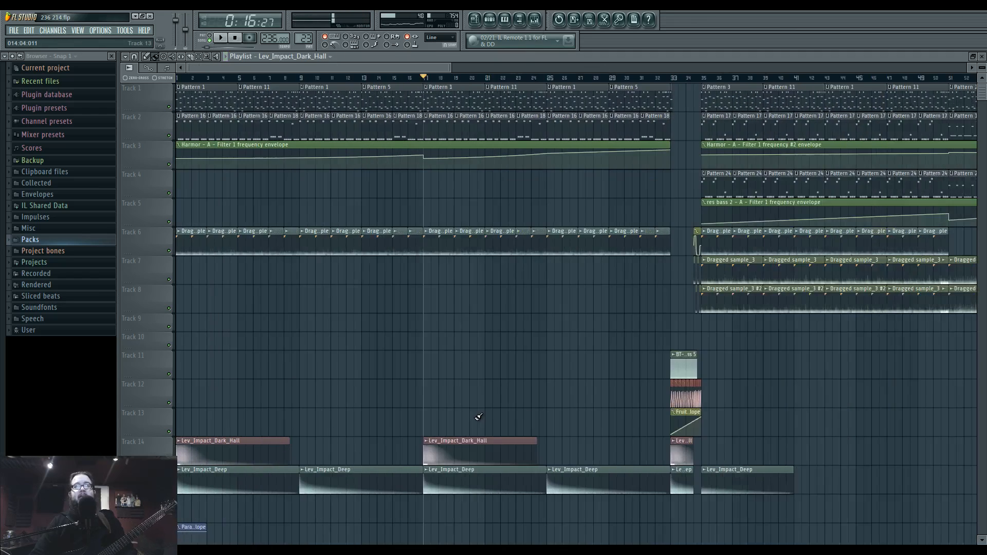
{"action": "scroll", "coordinate": [301, 372], "scroll_direction": "up", "scroll_amount": 4}
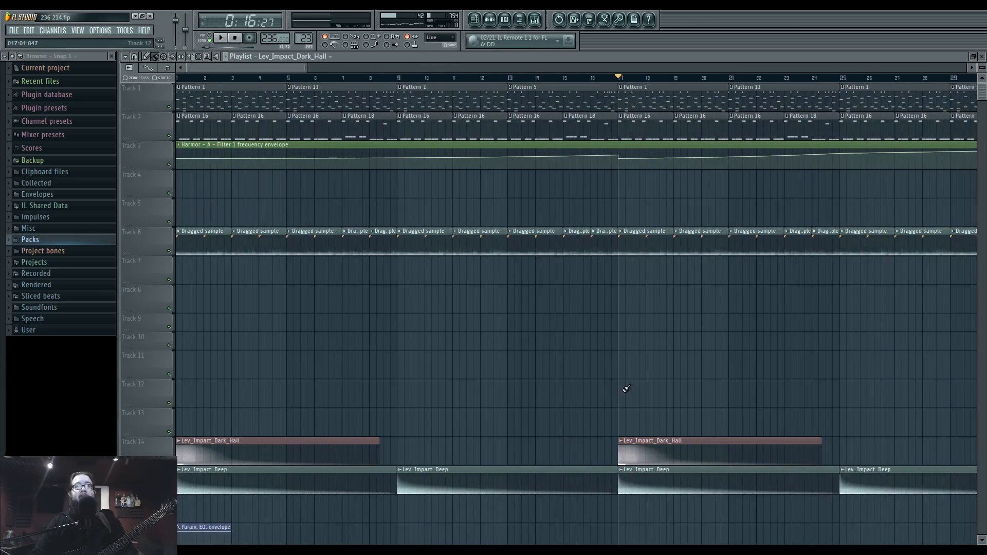
{"action": "scroll", "coordinate": [631, 357], "scroll_direction": "down", "scroll_amount": 4}
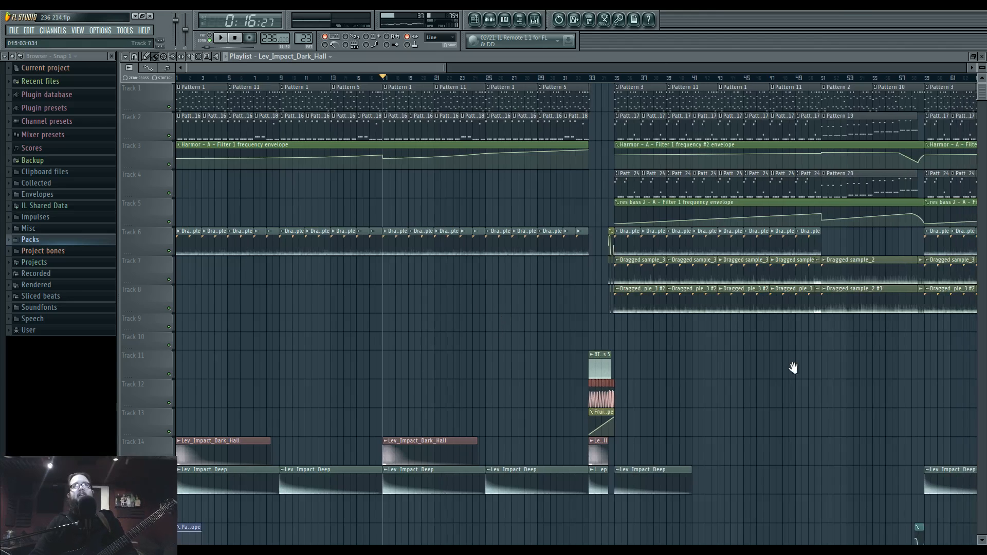
{"action": "scroll", "coordinate": [352, 337], "scroll_direction": "up", "scroll_amount": 3}
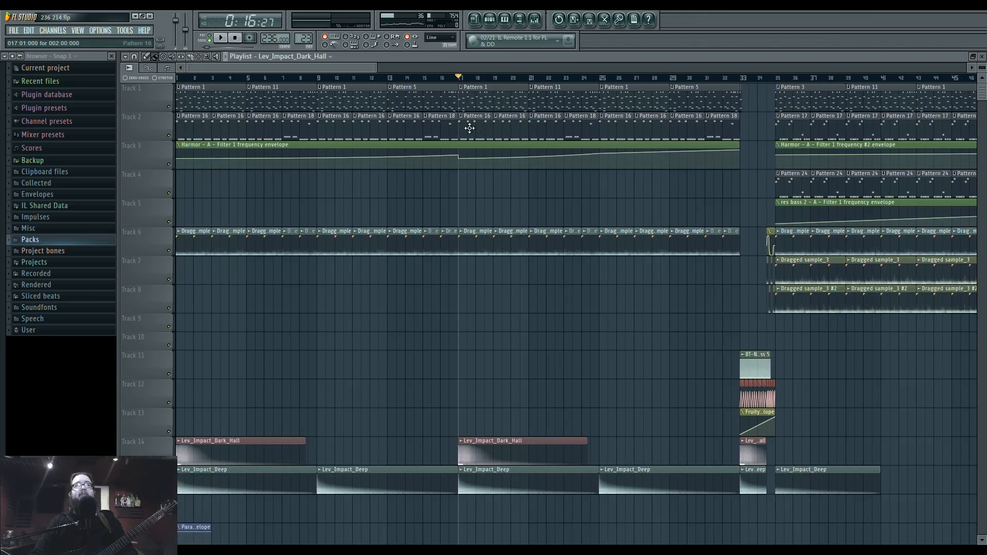
Solo Tracks 2 and 3 in the playlist and start playback from bar 17
{"action": "right_click", "coordinate": [169, 136]}
{"action": "left_click", "coordinate": [169, 164]}
{"action": "key", "text": "space"}
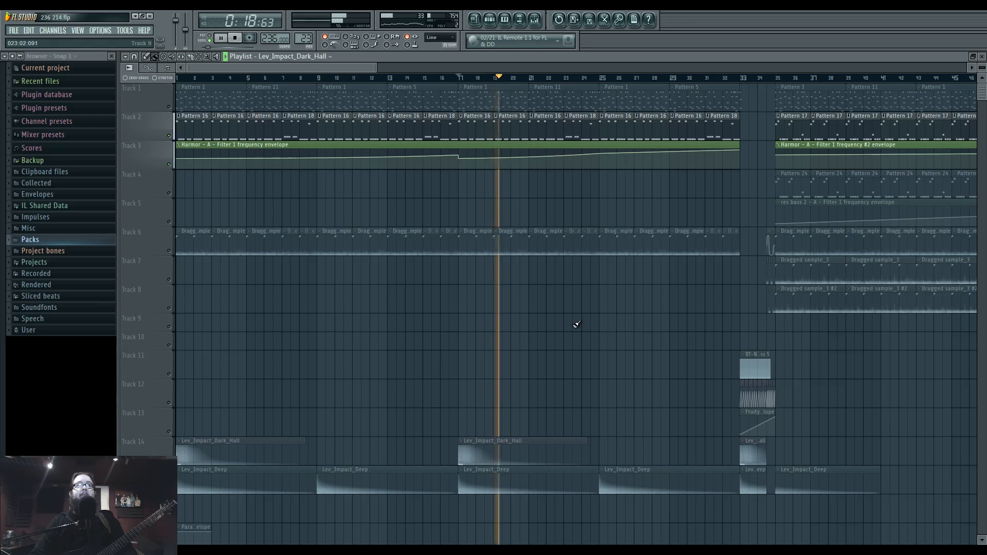
Examine the first and third effects, both Fruity Parametric EQ 2, on mixer Insert 25 during playback
{"action": "left_click", "coordinate": [534, 20]}
{"action": "left_click", "coordinate": [481, 216]}
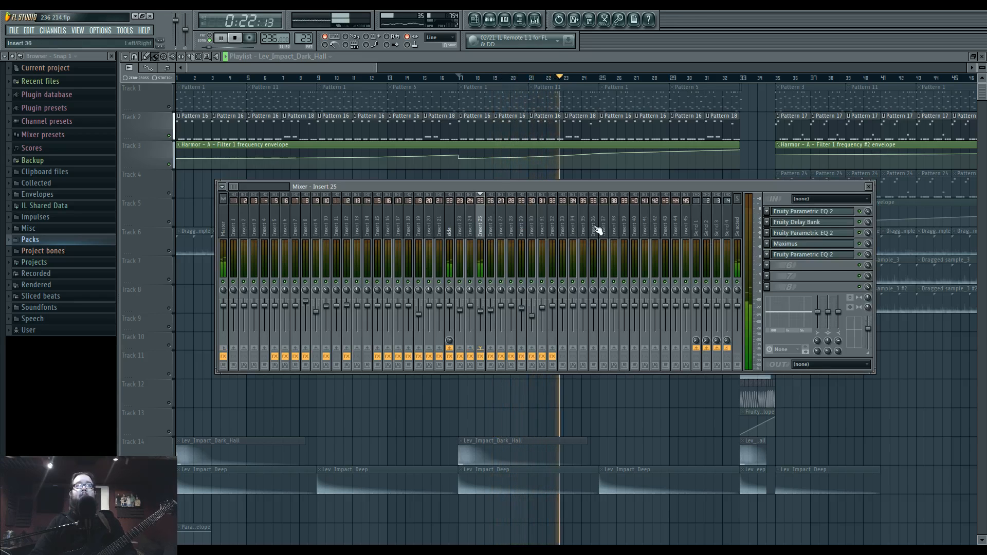
{"action": "left_click", "coordinate": [850, 211]}
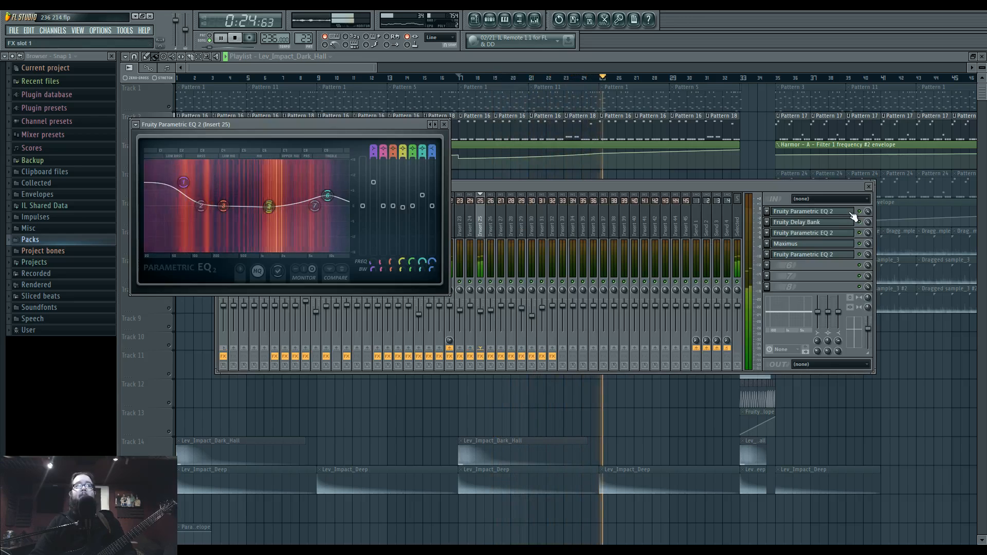
{"action": "left_click", "coordinate": [853, 211]}
{"action": "left_click", "coordinate": [495, 20]}
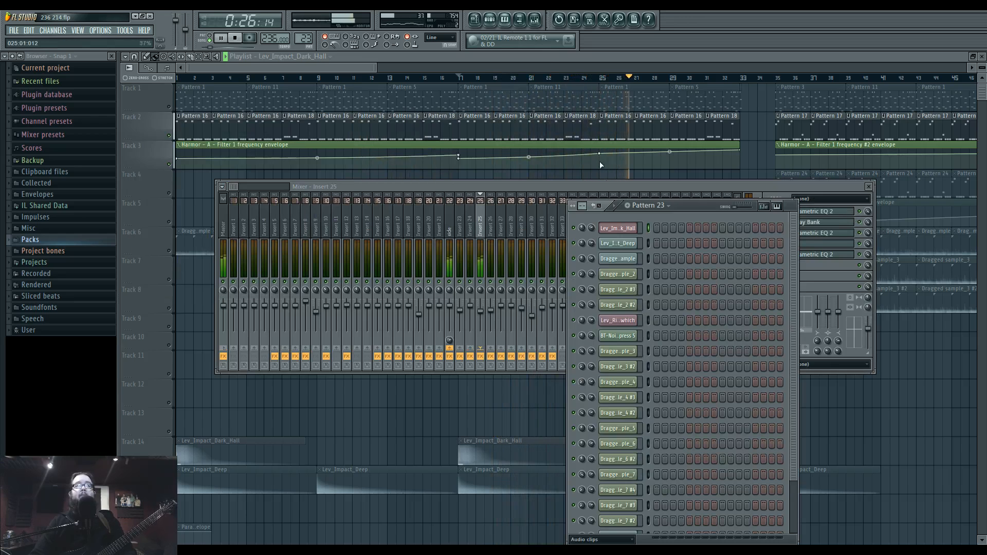
{"action": "left_click", "coordinate": [688, 184]}
{"action": "left_click", "coordinate": [854, 212]}
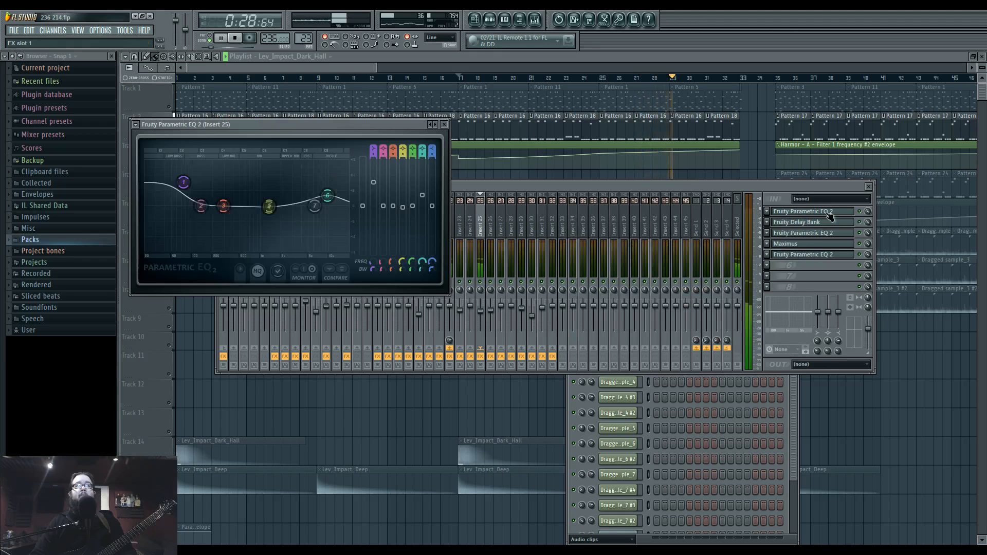
{"action": "left_click", "coordinate": [832, 234]}
{"action": "left_click", "coordinate": [833, 233]}
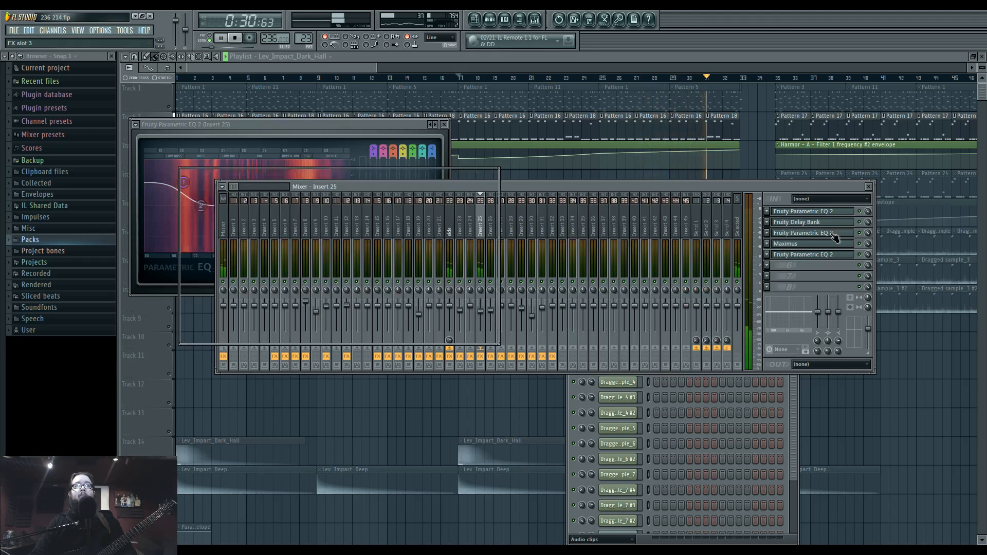
Inspect the third effect on mixer Insert 25, stop playback and open the fifth effect, Fruity Parametric EQ 2
{"action": "left_click", "coordinate": [832, 234]}
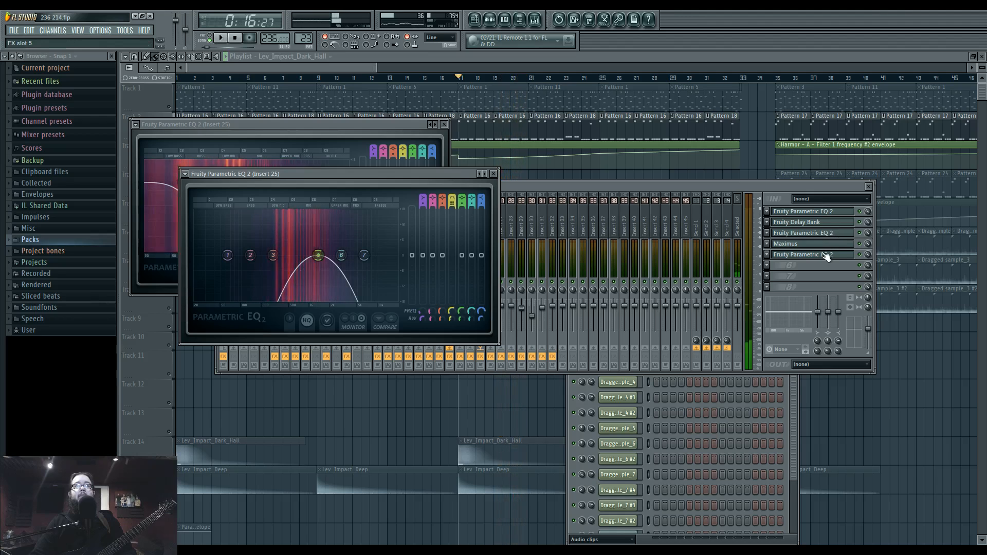
{"action": "key", "text": "space"}
{"action": "left_click", "coordinate": [825, 256]}
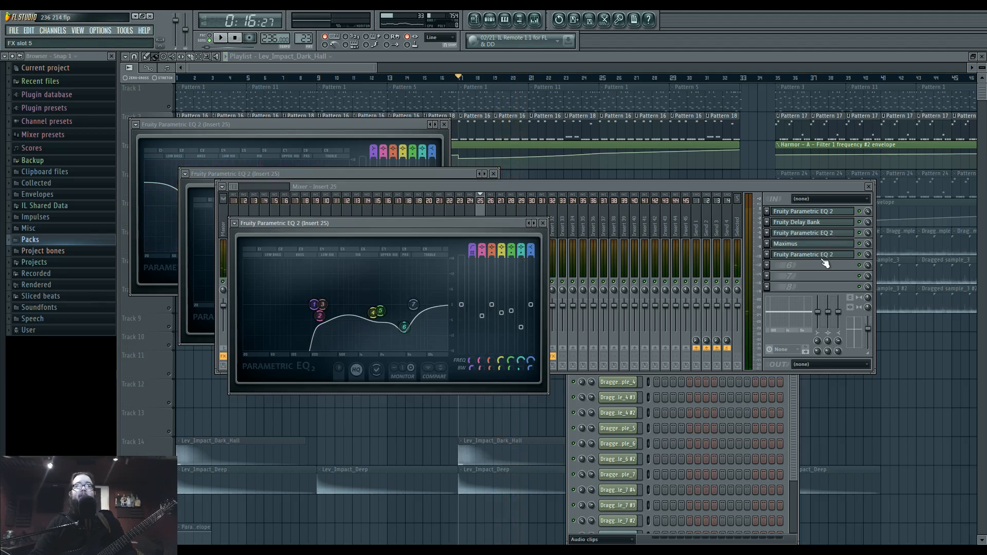
Show the Unsorted channels in the channel rack and open the Harmor channel's synth window
{"action": "left_click", "coordinate": [489, 20]}
{"action": "left_click", "coordinate": [601, 538]}
{"action": "left_click", "coordinate": [603, 531]}
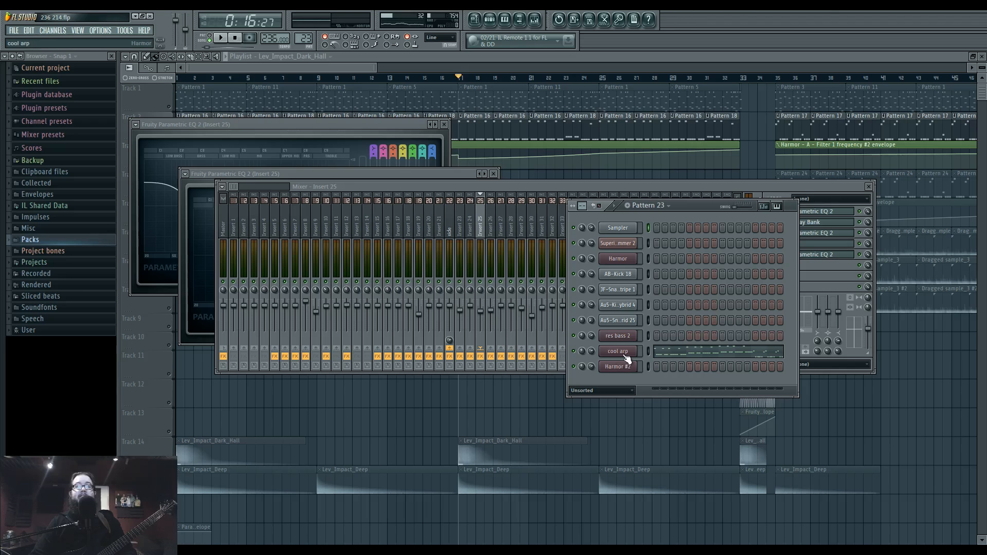
{"action": "left_click", "coordinate": [624, 259]}
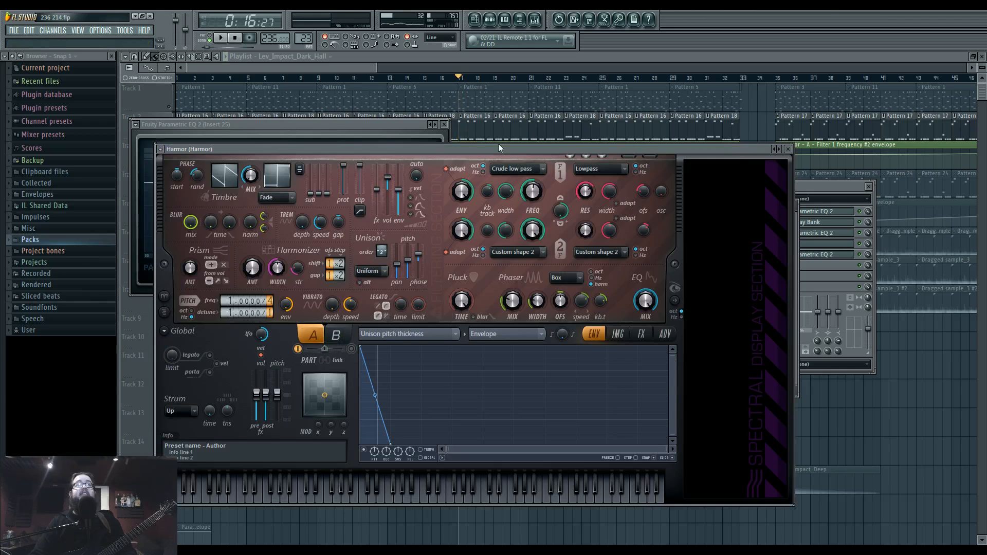
{"action": "left_click_drag", "start_coordinate": [498, 148], "coordinate": [544, 146]}
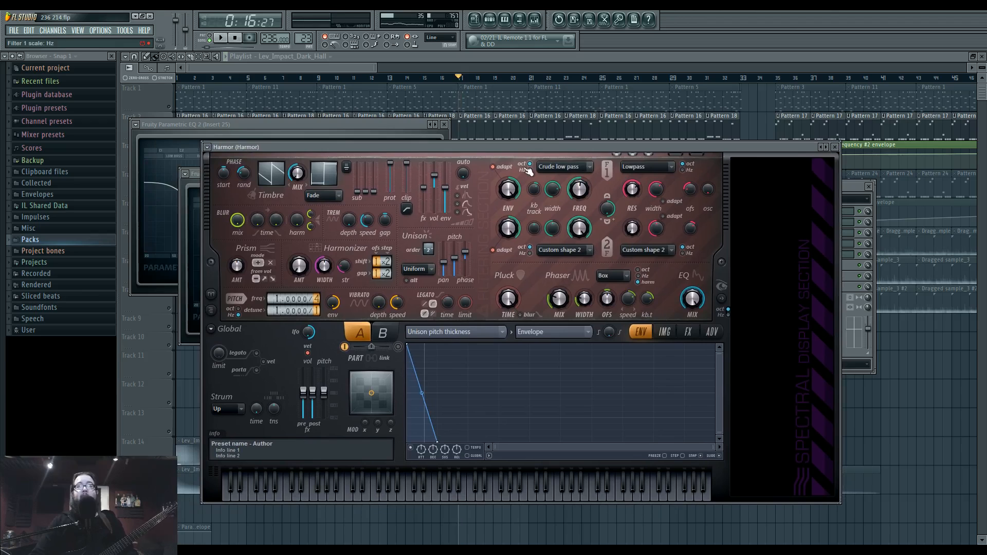
Audition Harmor and the section from bar 17 while examining the synth's phaser mix and its FX page
{"action": "key", "text": "c"}
{"action": "key", "text": "c"}
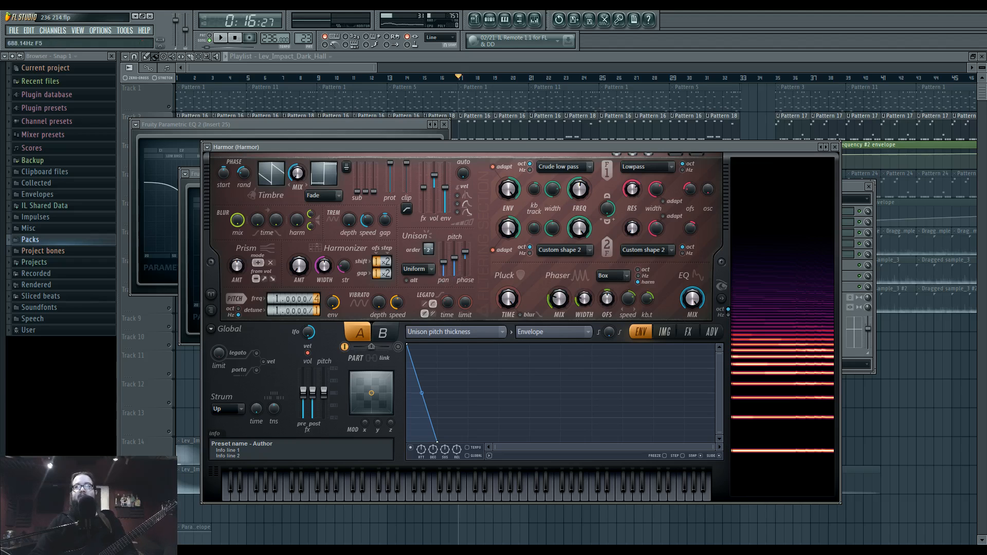
{"action": "key", "text": "space"}
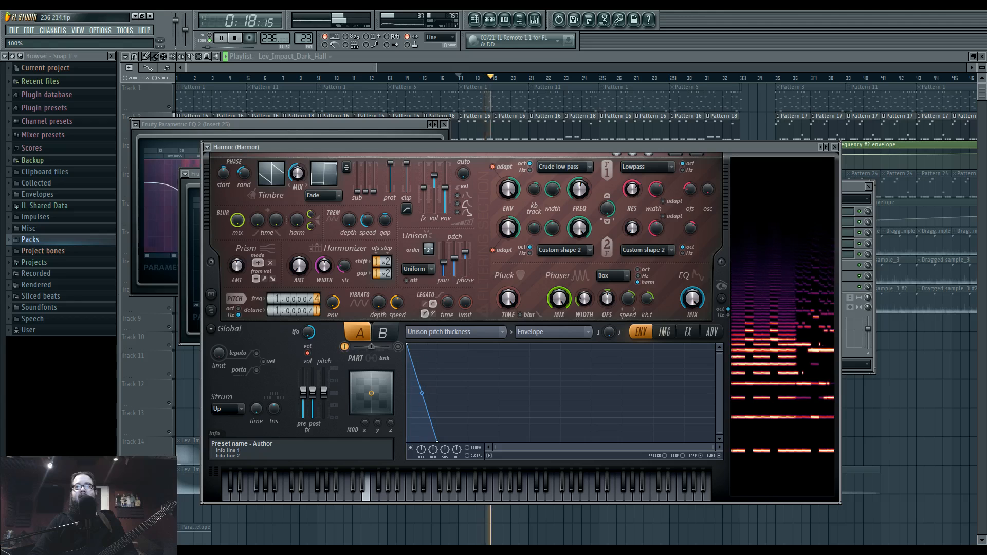
{"action": "key", "text": "space"}
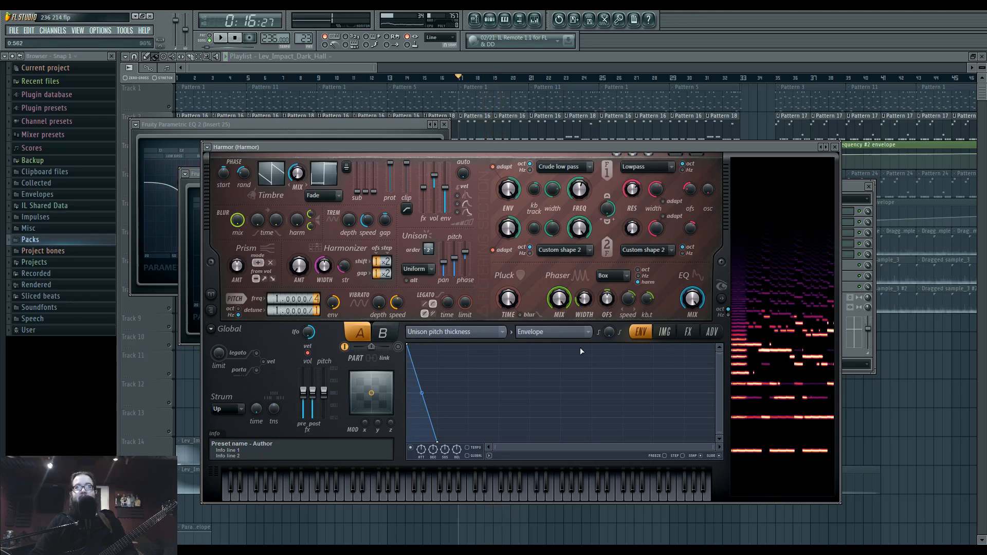
{"action": "key", "text": "space"}
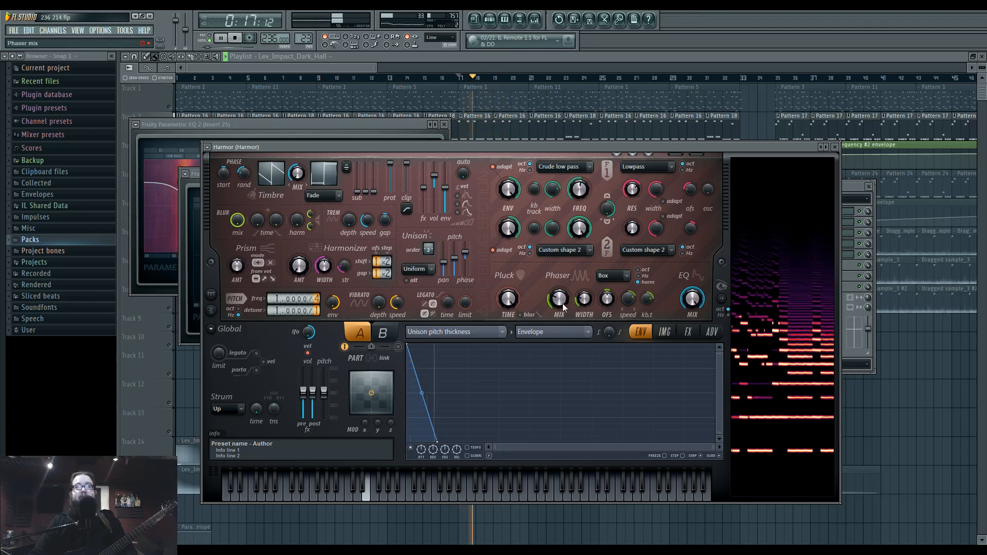
{"action": "key", "text": "space"}
{"action": "left_click", "coordinate": [688, 332]}
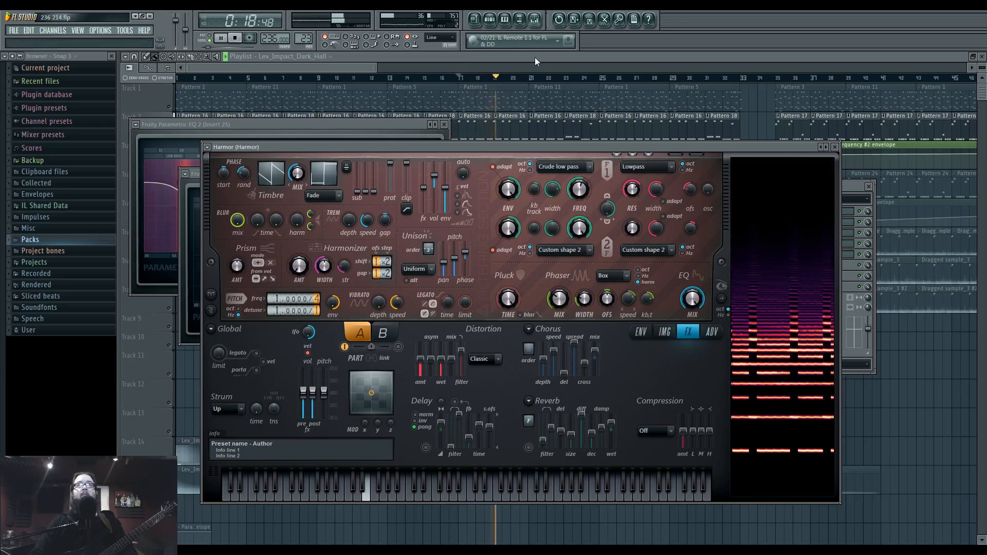
{"action": "key", "text": "space"}
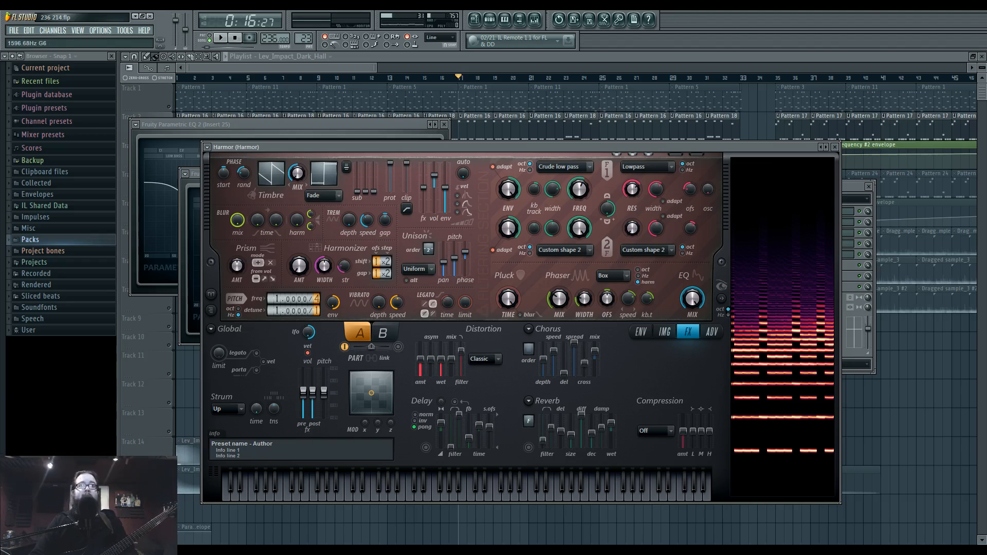
Return from Harmor to the mixer, stop playback and inspect Insert 25's Fruity Delay Bank and third effect
{"action": "key", "text": "F12"}
{"action": "left_click", "coordinate": [535, 21]}
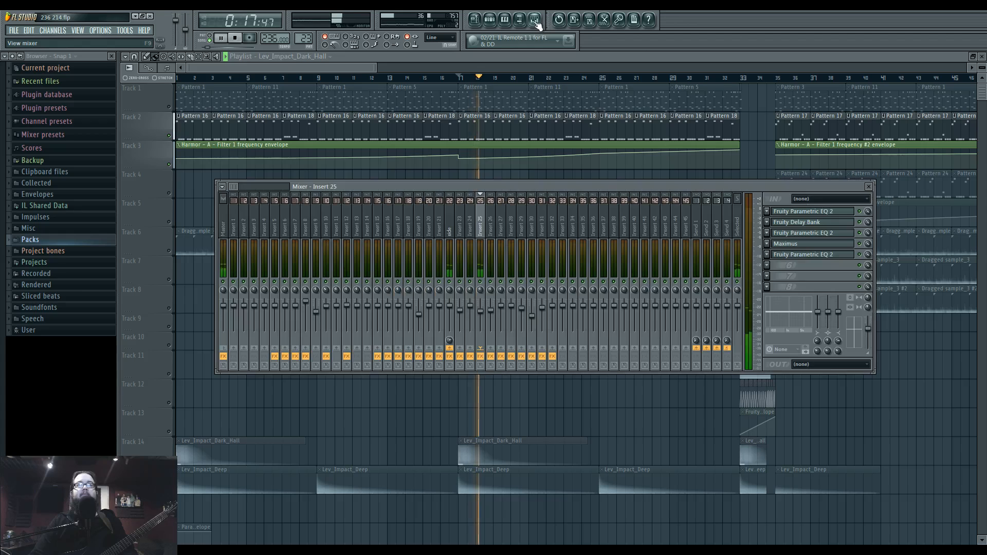
{"action": "key", "text": "space"}
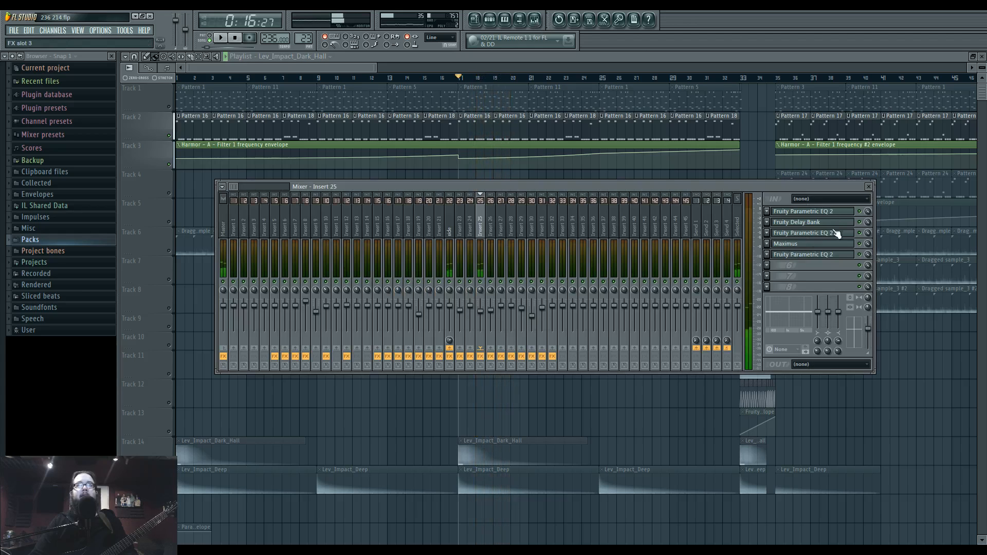
{"action": "left_click", "coordinate": [840, 226]}
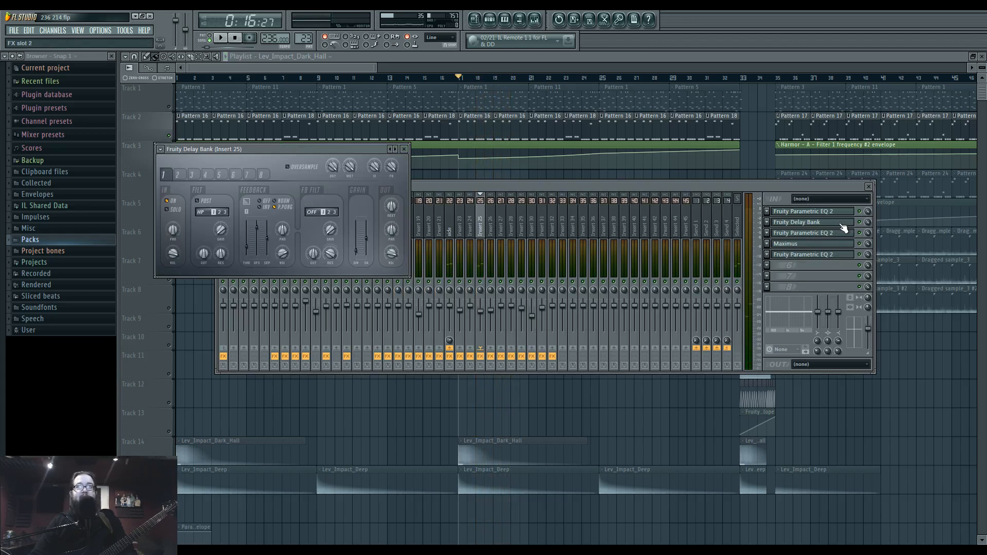
{"action": "left_click", "coordinate": [842, 235]}
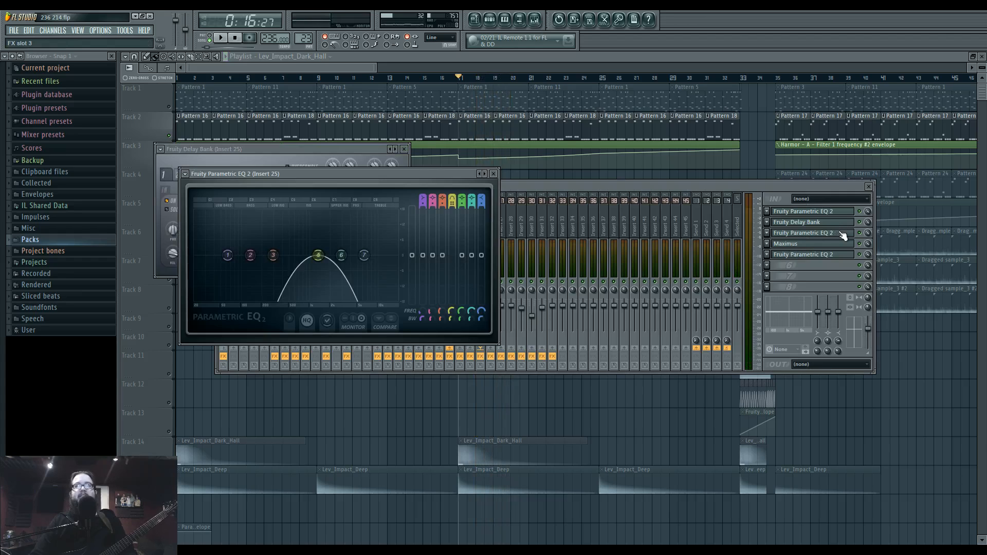
{"action": "left_click", "coordinate": [842, 234]}
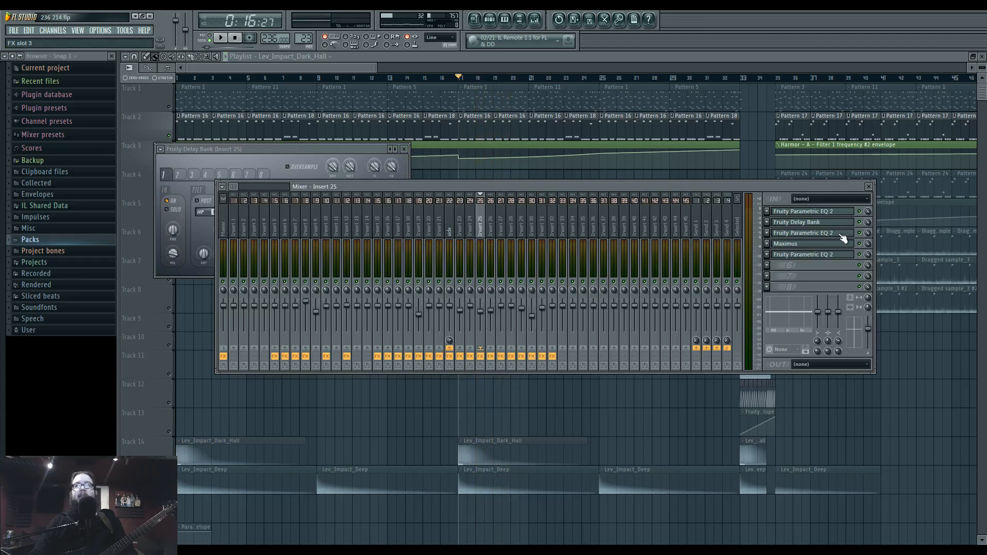
{"action": "left_click", "coordinate": [842, 235]}
Unsolo playlist Tracks 2 and 3, and play the full arrangement from bar 17 with Insert 25's third effect open
{"action": "right_click", "coordinate": [169, 136]}
{"action": "right_click", "coordinate": [170, 135]}
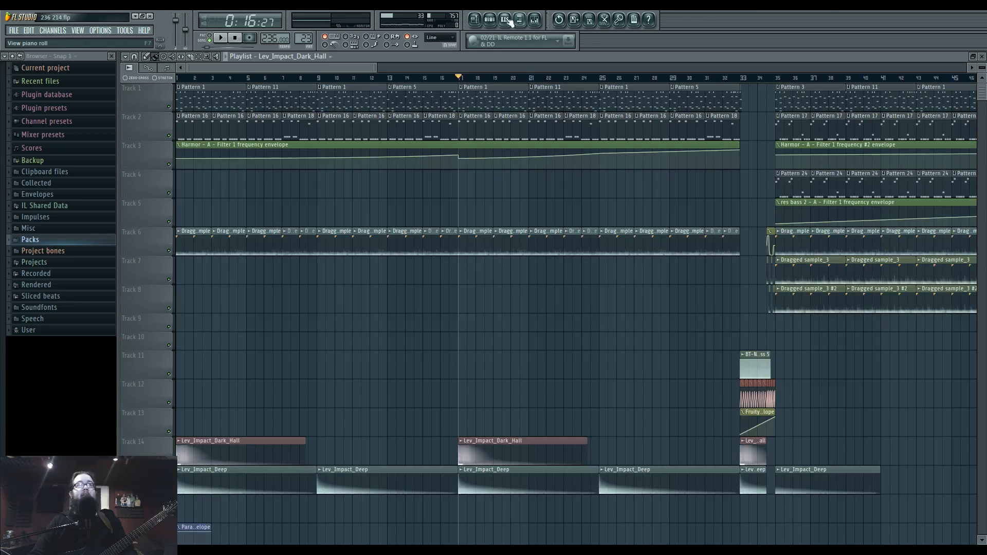
{"action": "left_click", "coordinate": [535, 20]}
{"action": "key", "text": "space"}
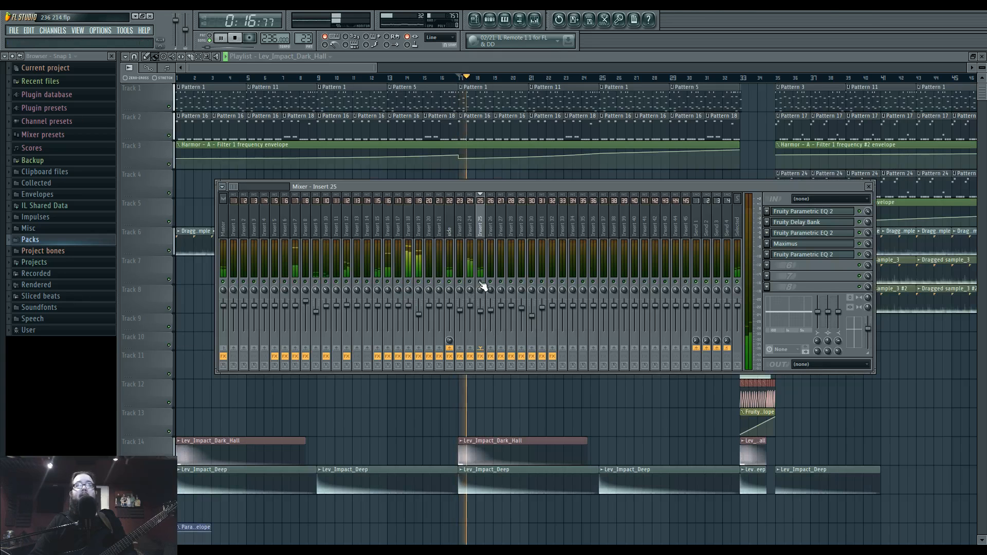
{"action": "left_click", "coordinate": [843, 235]}
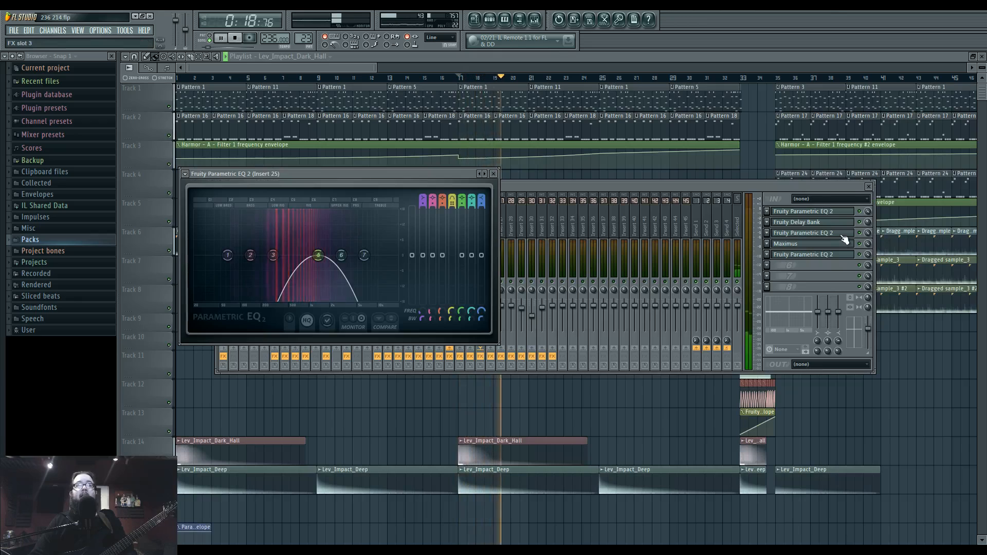
{"action": "key", "text": "space"}
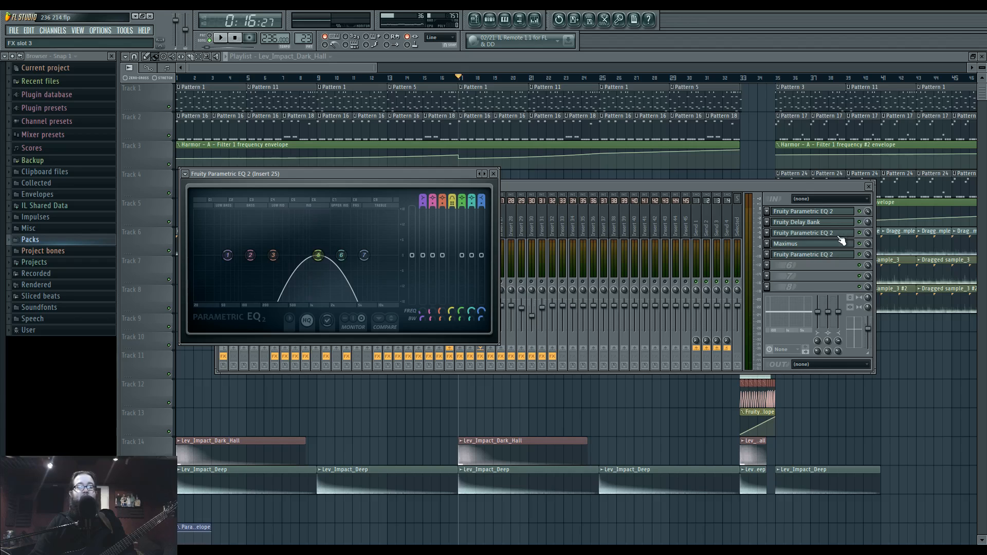
Play from bar 35 while viewing the third and fifth effects, both Fruity Parametric EQ 2, on Insert 25
{"action": "left_click", "coordinate": [777, 78]}
{"action": "left_click", "coordinate": [535, 20]}
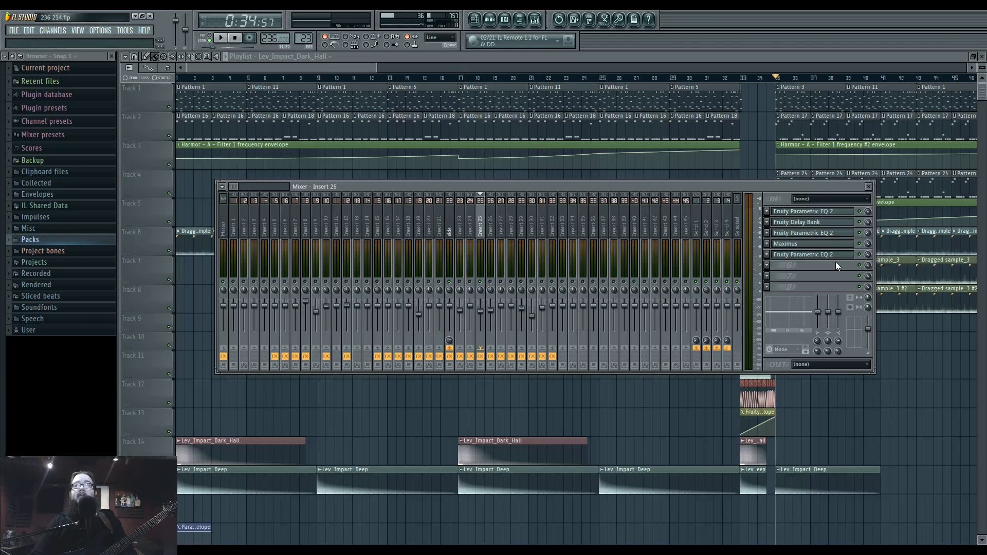
{"action": "left_click", "coordinate": [849, 236]}
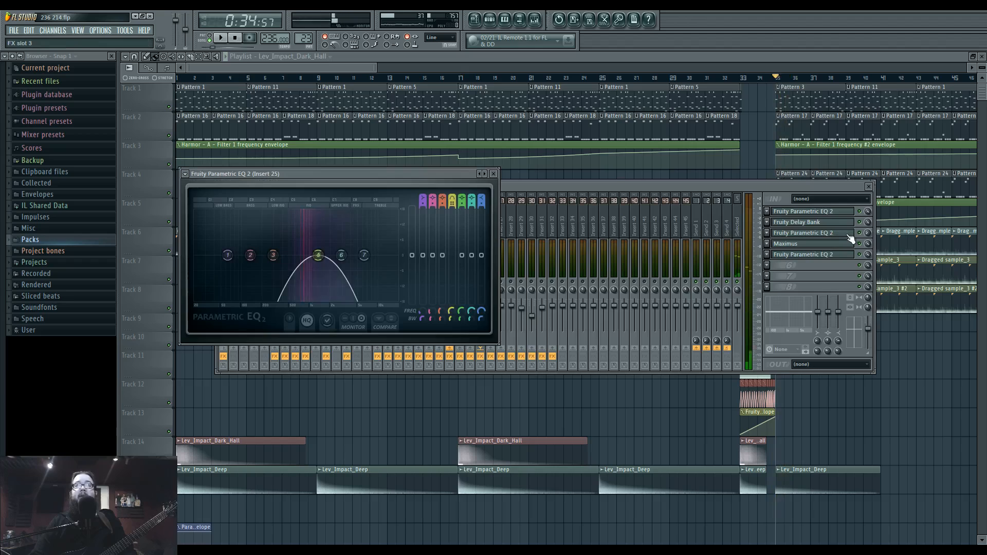
{"action": "key", "text": "space"}
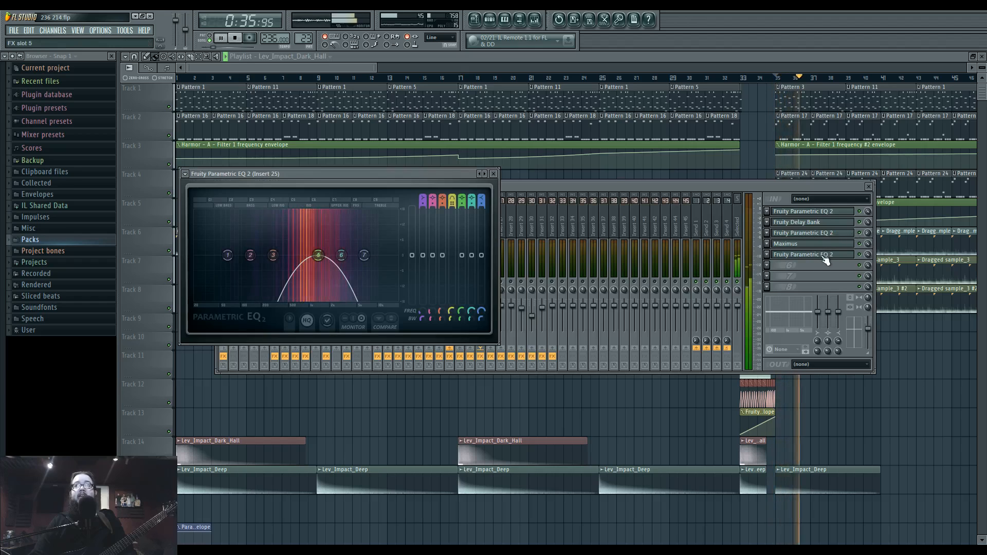
{"action": "left_click", "coordinate": [831, 258]}
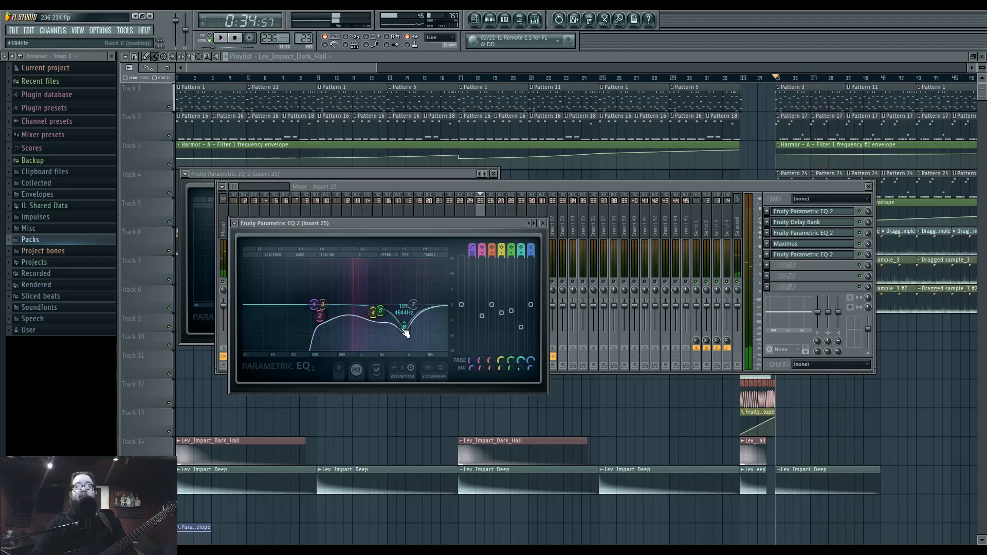
{"action": "key", "text": "space"}
Select mixer Insert 23 and play the section from bar 35 twice while watching the mixer levels
{"action": "left_click", "coordinate": [503, 187]}
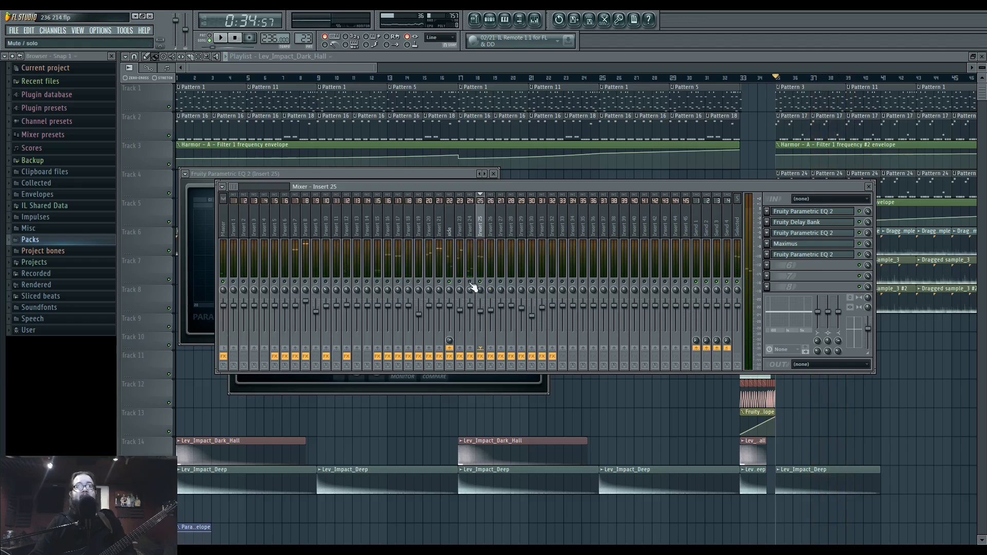
{"action": "key", "text": "space"}
{"action": "left_click", "coordinate": [460, 228]}
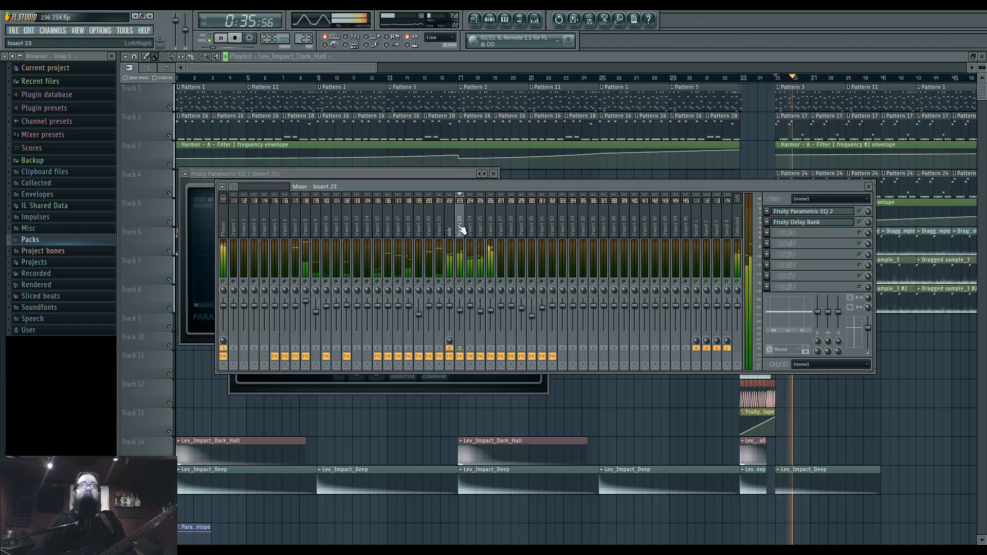
{"action": "key", "text": "space"}
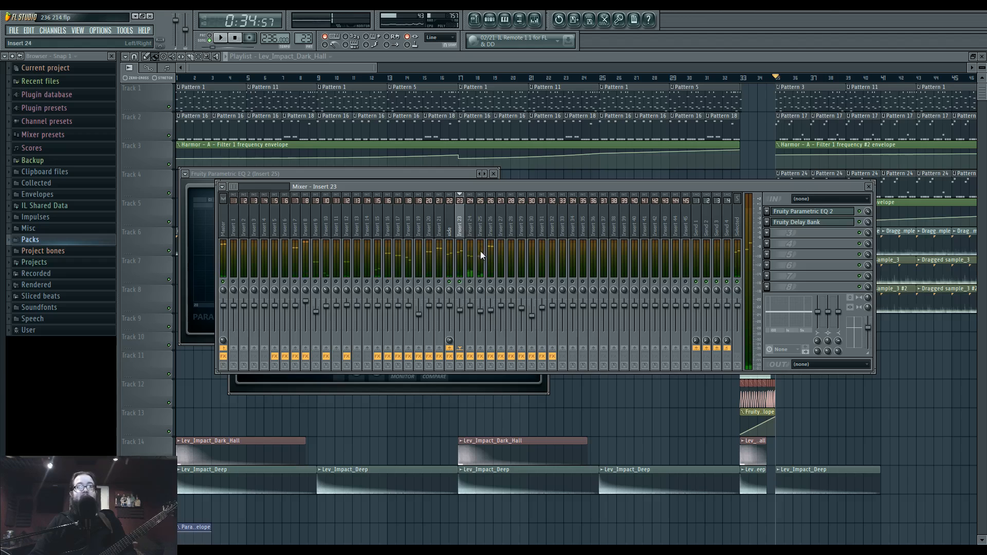
{"action": "key", "text": "space"}
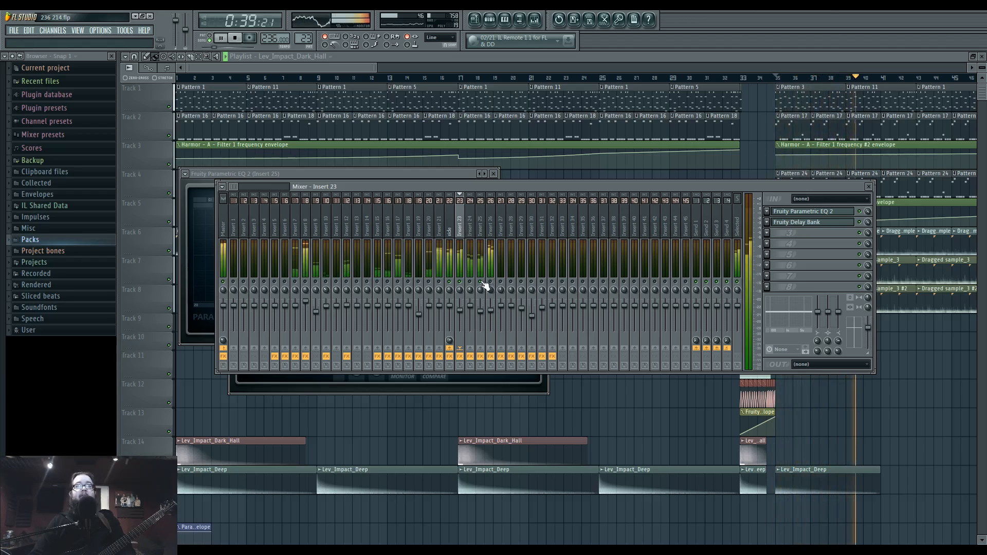
{"action": "key", "text": "space"}
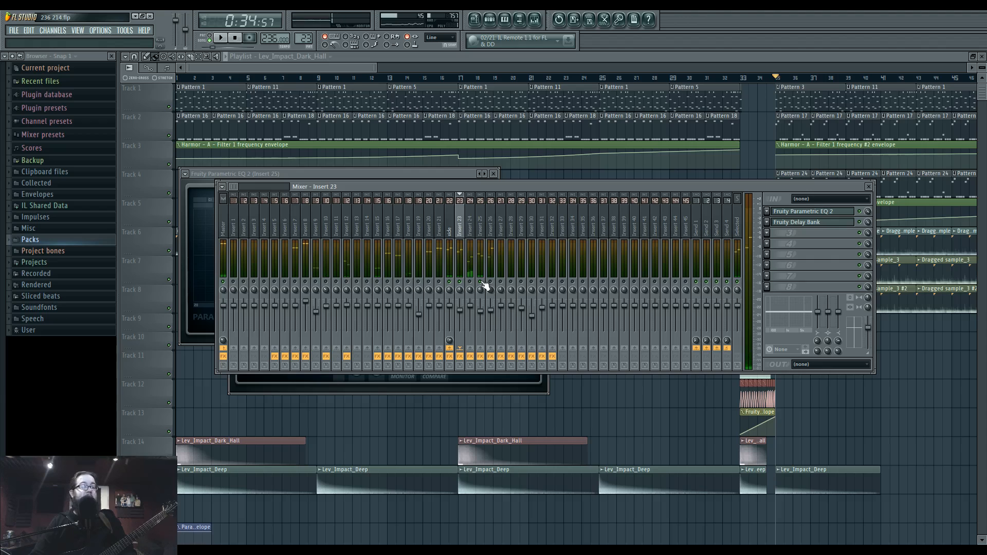
Move the playhead to bar 17 and back to bar 35, and start playback with the mixer open
{"action": "left_click", "coordinate": [458, 77]}
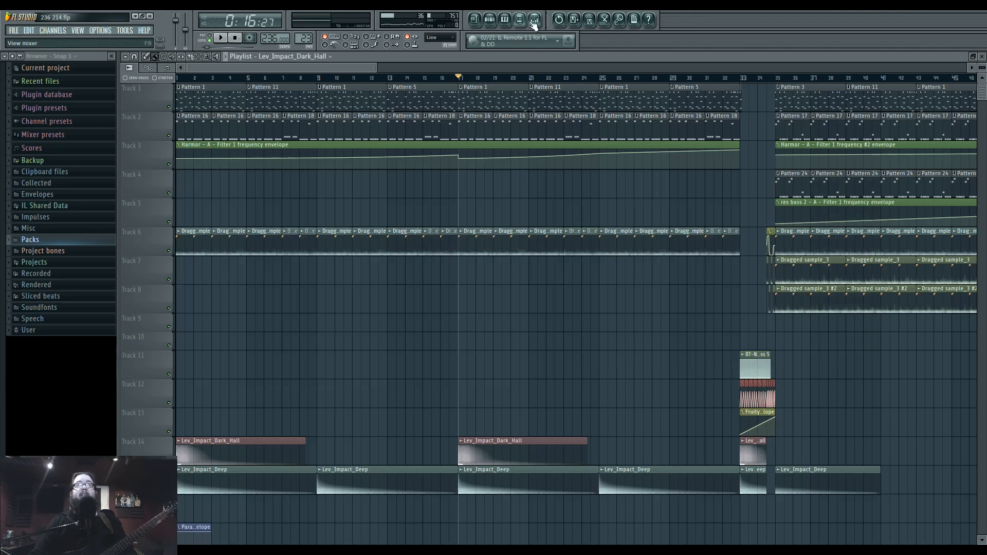
{"action": "left_click", "coordinate": [458, 255]}
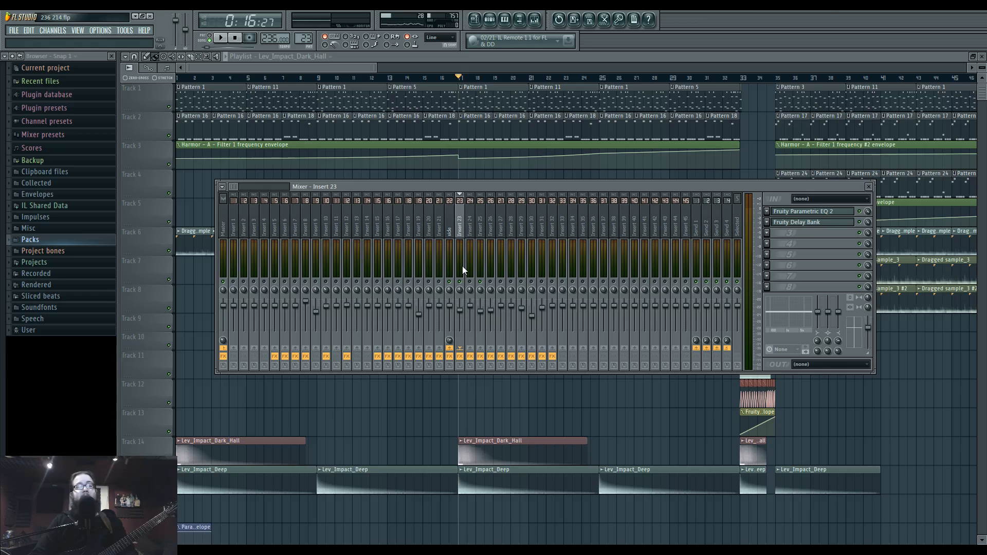
{"action": "left_click", "coordinate": [780, 80]}
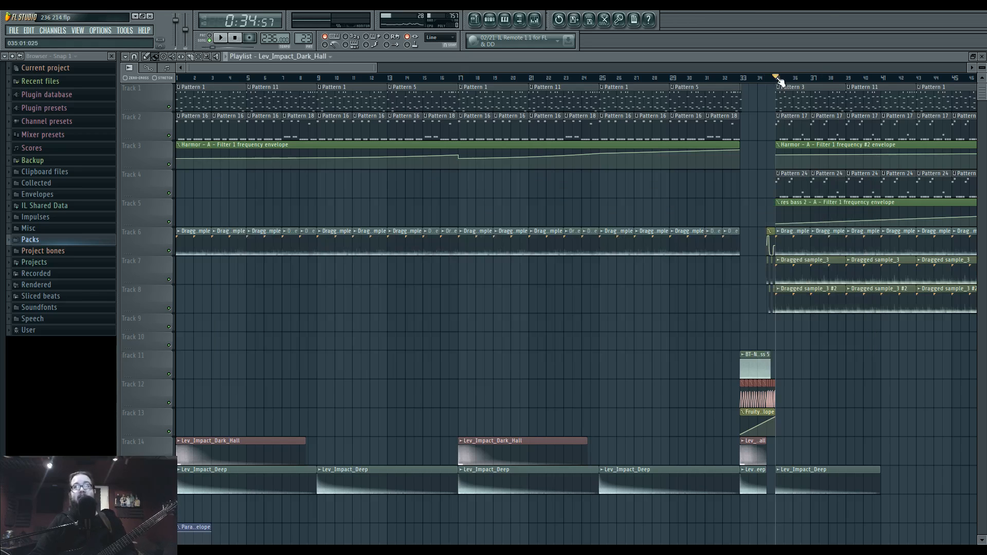
{"action": "left_click_drag", "start_coordinate": [622, 221], "coordinate": [391, 300]}
{"action": "scroll", "coordinate": [417, 313], "scroll_direction": "down", "scroll_amount": 3}
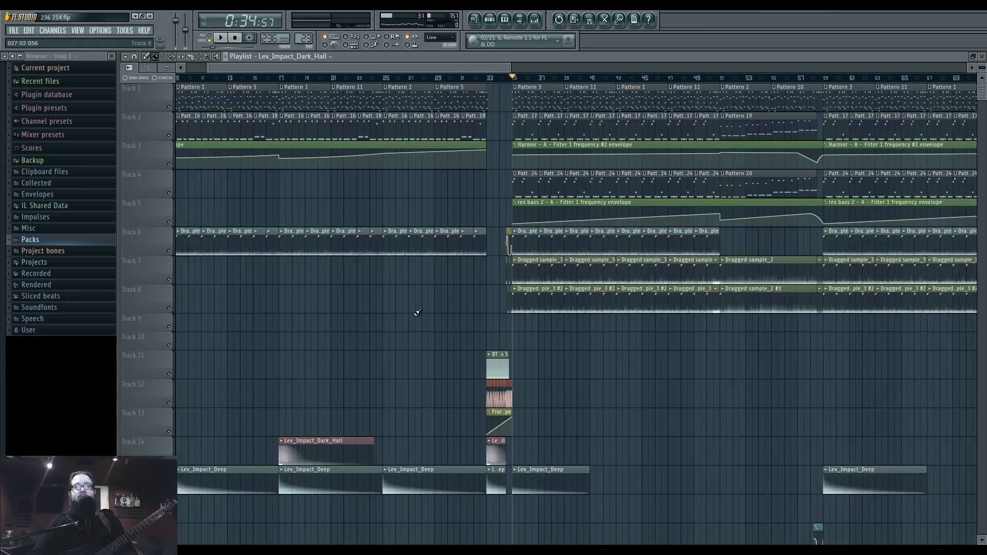
{"action": "left_click", "coordinate": [534, 20]}
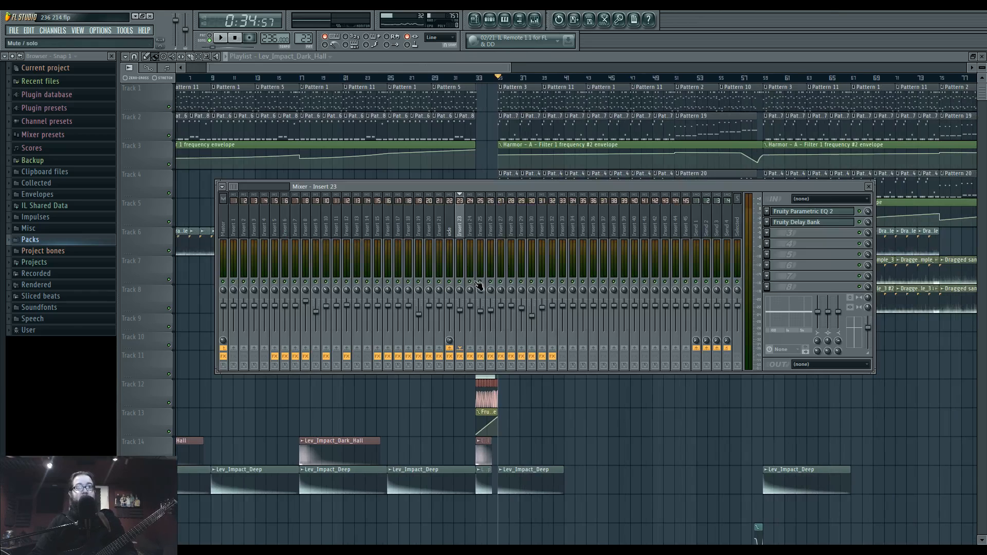
{"action": "key", "text": "space"}
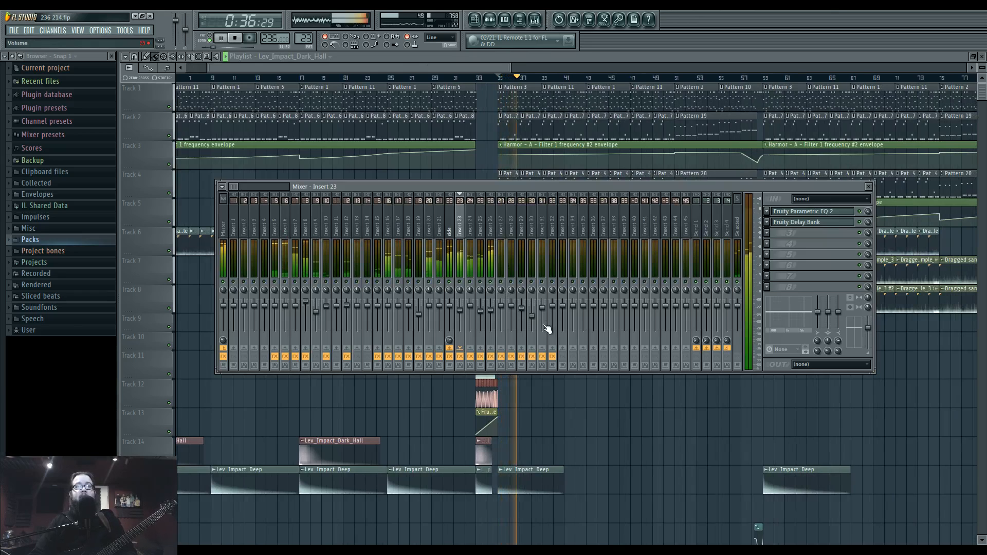
Select mixer Insert 26 during playback, place the mixer lower over the playlist, and stop playback
{"action": "left_click", "coordinate": [489, 226]}
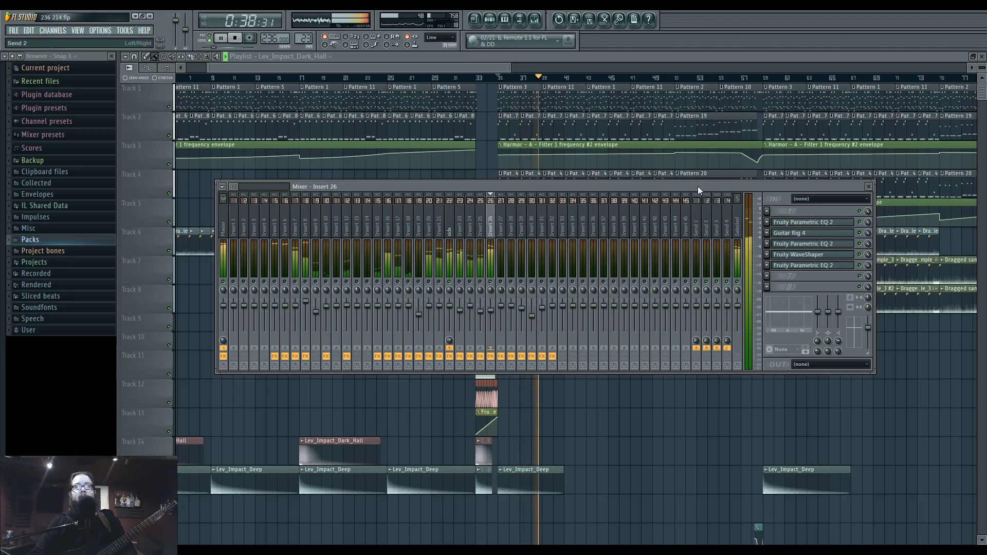
{"action": "left_click_drag", "start_coordinate": [698, 186], "coordinate": [712, 256]}
{"action": "key", "text": "space"}
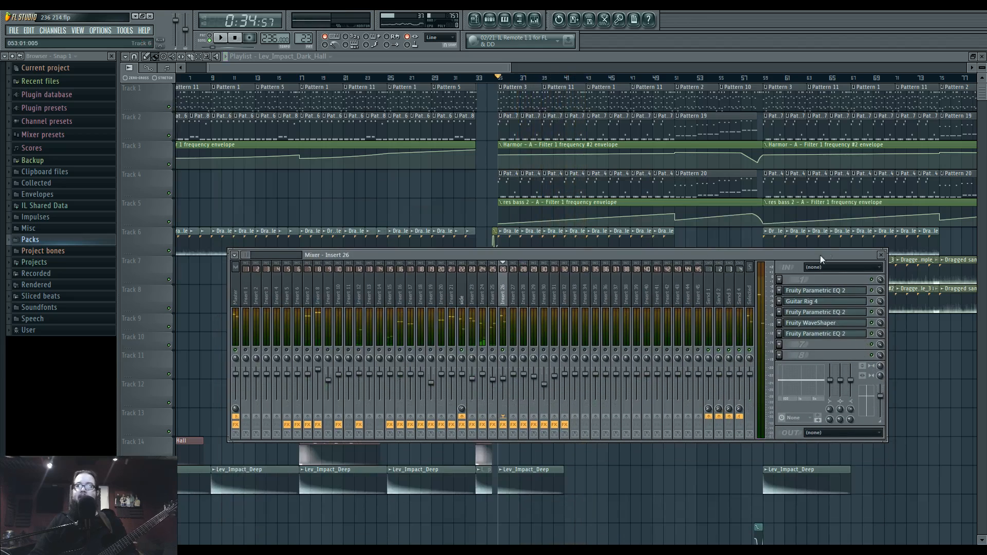
Set Insert 24's audio input to (none) and Insert 26's audio input to the mono FireStudio Project Mic 2
{"action": "left_click", "coordinate": [482, 281]}
{"action": "left_click", "coordinate": [848, 268]}
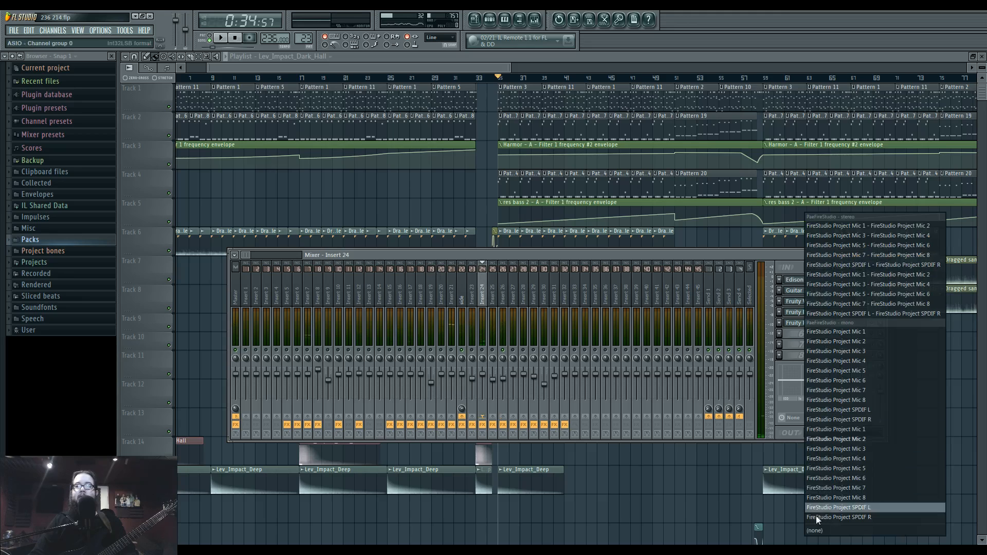
{"action": "left_click", "coordinate": [814, 530]}
{"action": "left_click", "coordinate": [503, 280]}
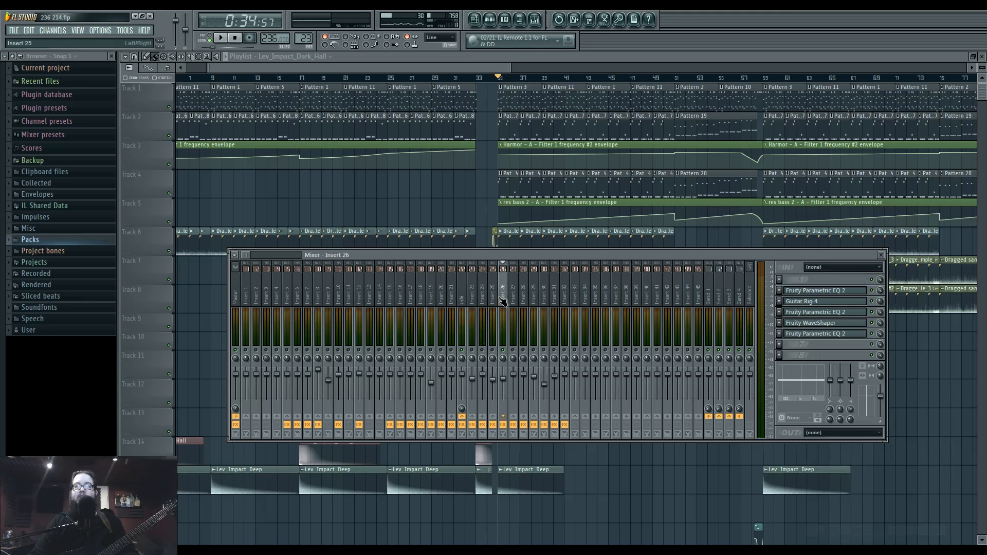
{"action": "left_click", "coordinate": [818, 268]}
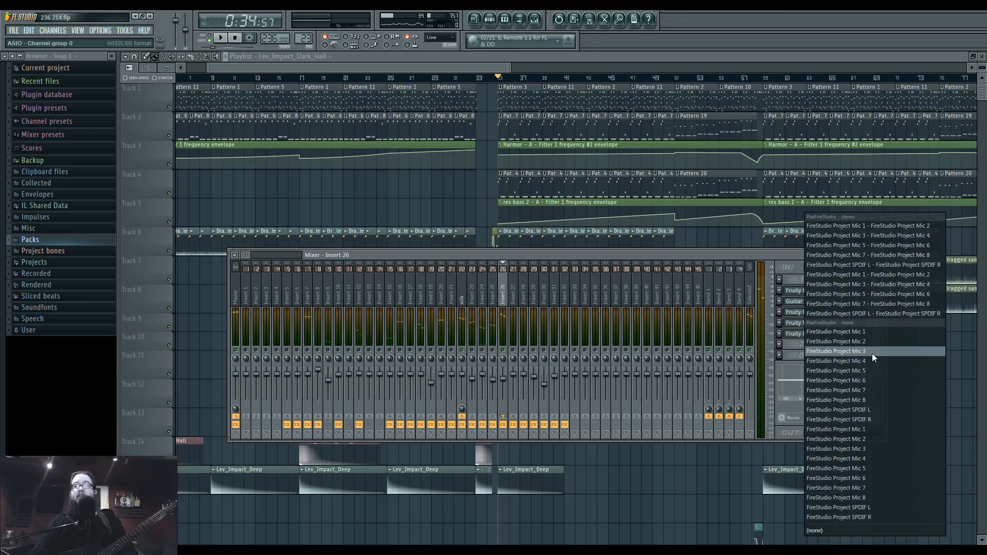
{"action": "left_click", "coordinate": [852, 440]}
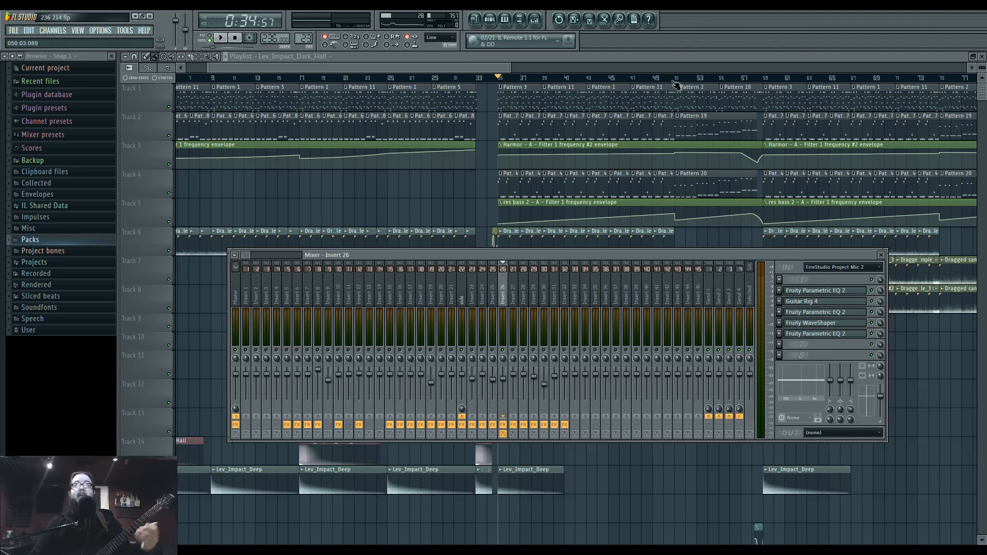
Hide and reshow the mixer over the playlist, and briefly play from bar 35 with Insert 26 selected
{"action": "key", "text": "F9"}
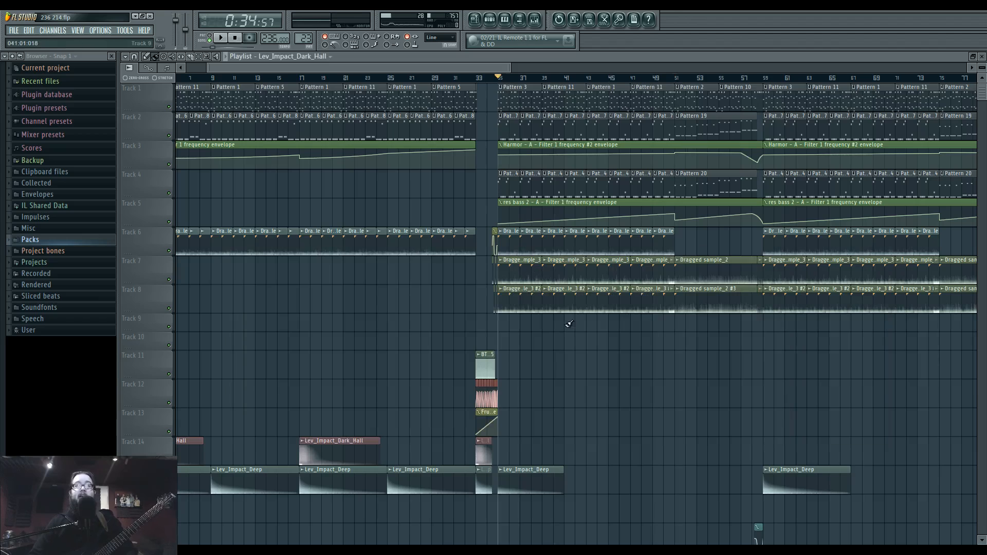
{"action": "key", "text": "F9"}
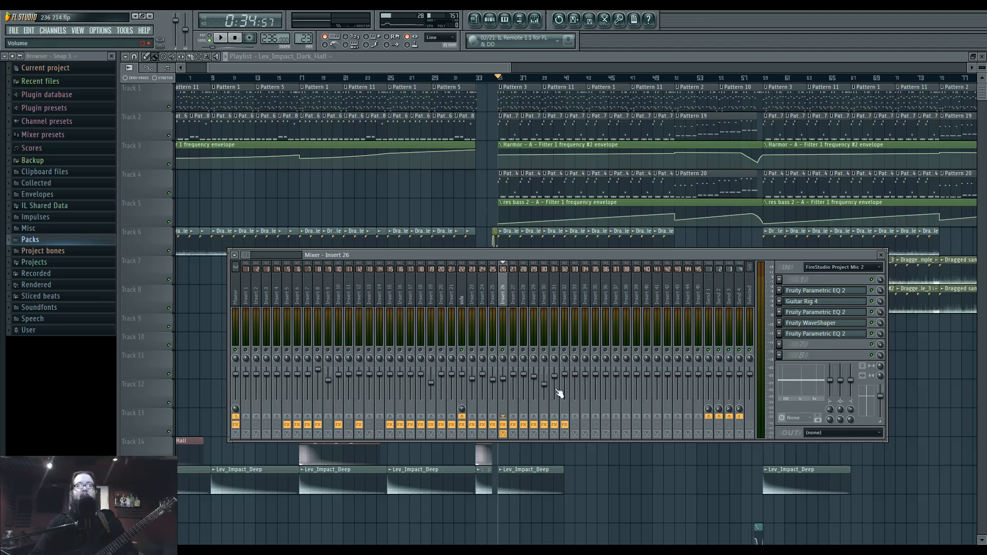
{"action": "key", "text": "space"}
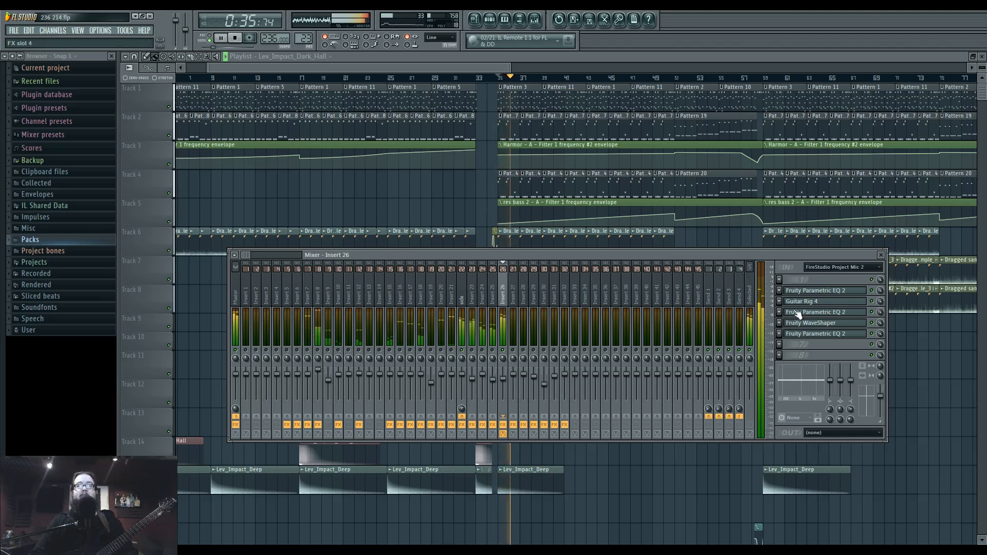
{"action": "key", "text": "space"}
Open Guitar Rig 4 on Insert 26 and look over the component rack of the 80s Solo preset
{"action": "left_click", "coordinate": [835, 302]}
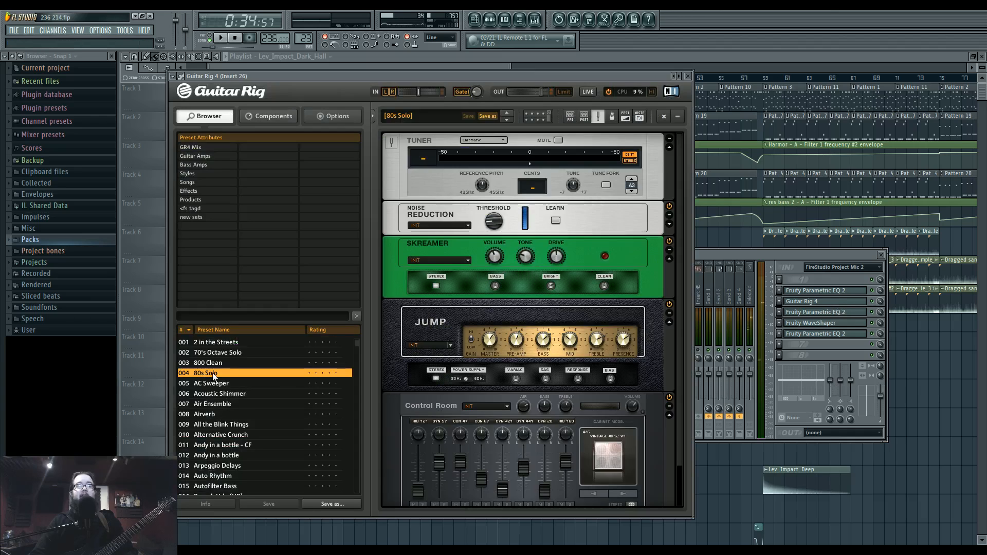
{"action": "scroll", "coordinate": [492, 381], "scroll_direction": "down", "scroll_amount": 2}
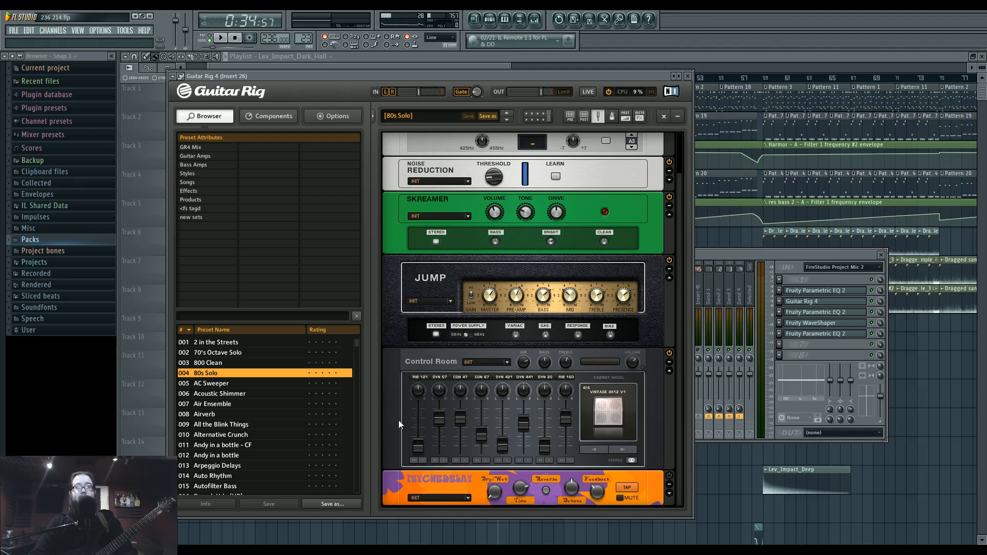
{"action": "scroll", "coordinate": [399, 420], "scroll_direction": "up", "scroll_amount": 2}
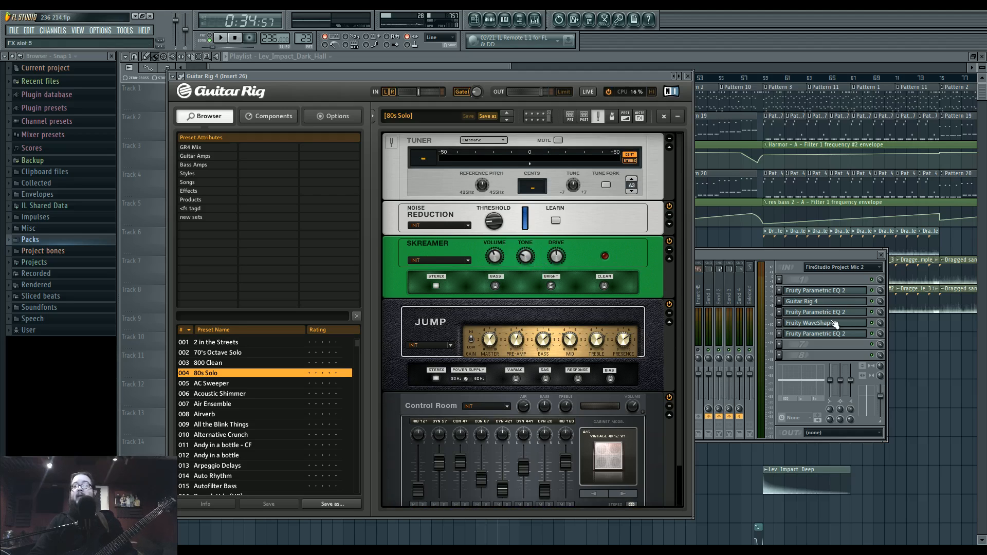
View Insert 26's second and fourth effects, both Fruity Parametric EQ 2, and its Fruity WaveShaper, and briefly play from bar 35
{"action": "left_click", "coordinate": [835, 292]}
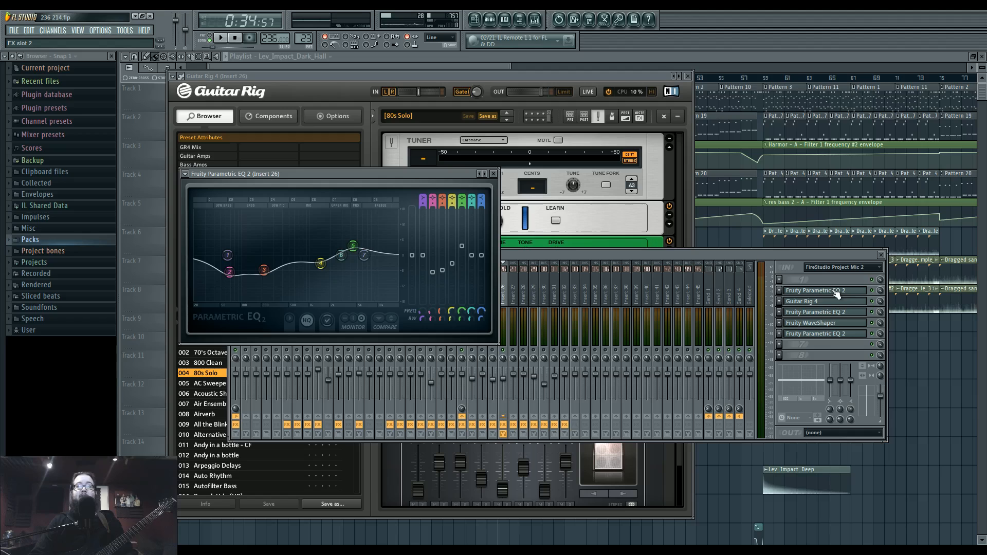
{"action": "left_click", "coordinate": [851, 313]}
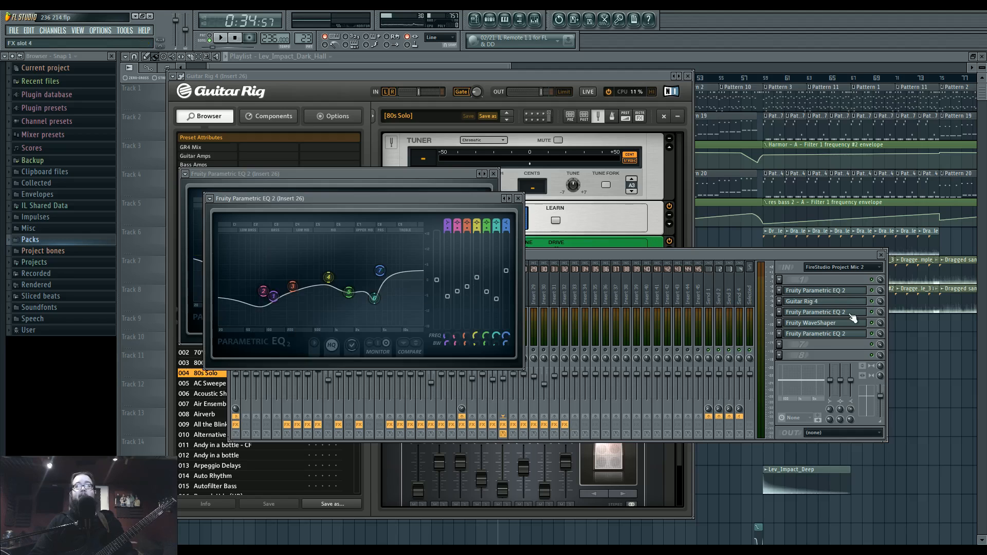
{"action": "left_click", "coordinate": [845, 324]}
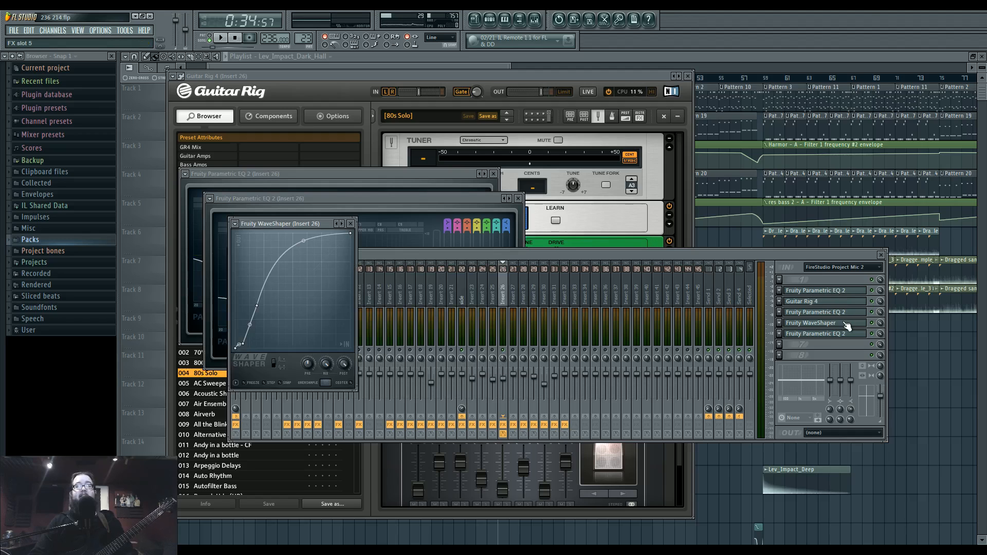
{"action": "left_click", "coordinate": [874, 329]}
{"action": "key", "text": "space"}
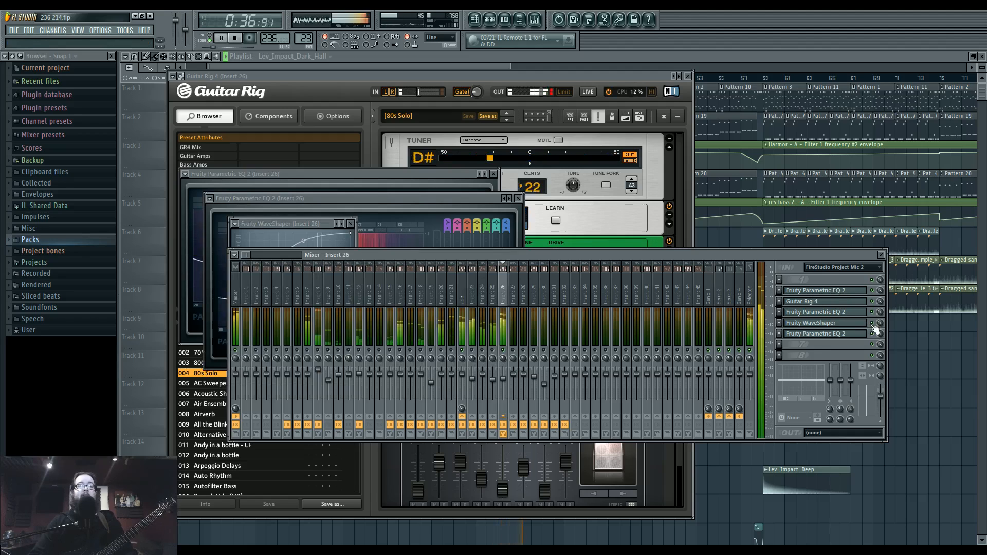
{"action": "key", "text": "space"}
Open Insert 26's sixth effect, Fruity Parametric EQ 2, and play from bar 35 while watching its spectrum
{"action": "left_click", "coordinate": [853, 334]}
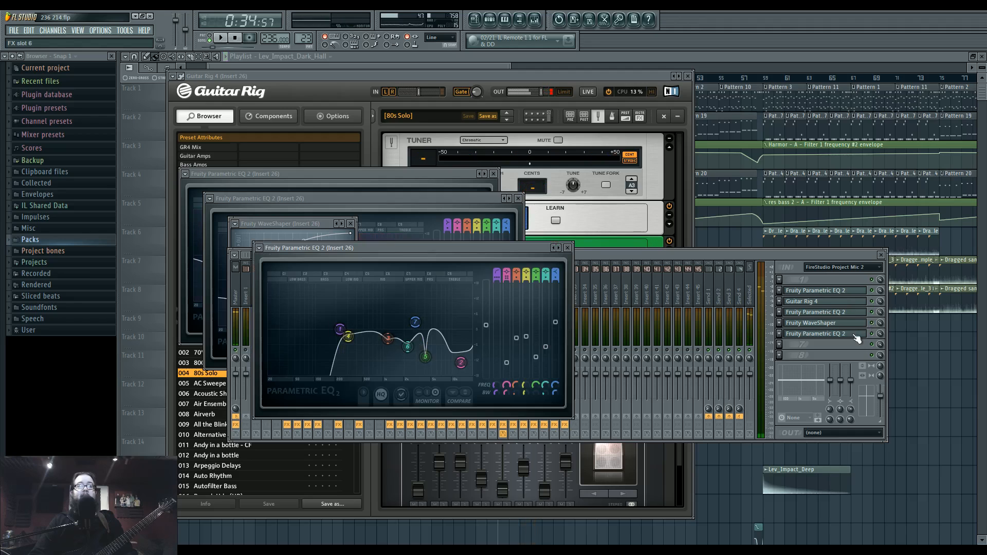
{"action": "key", "text": "space"}
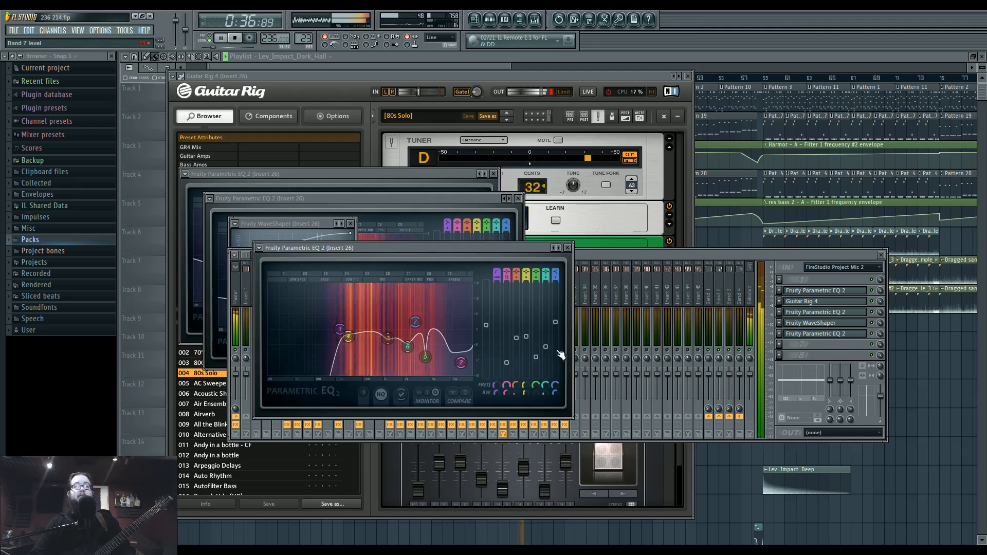
{"action": "left_click", "coordinate": [872, 340]}
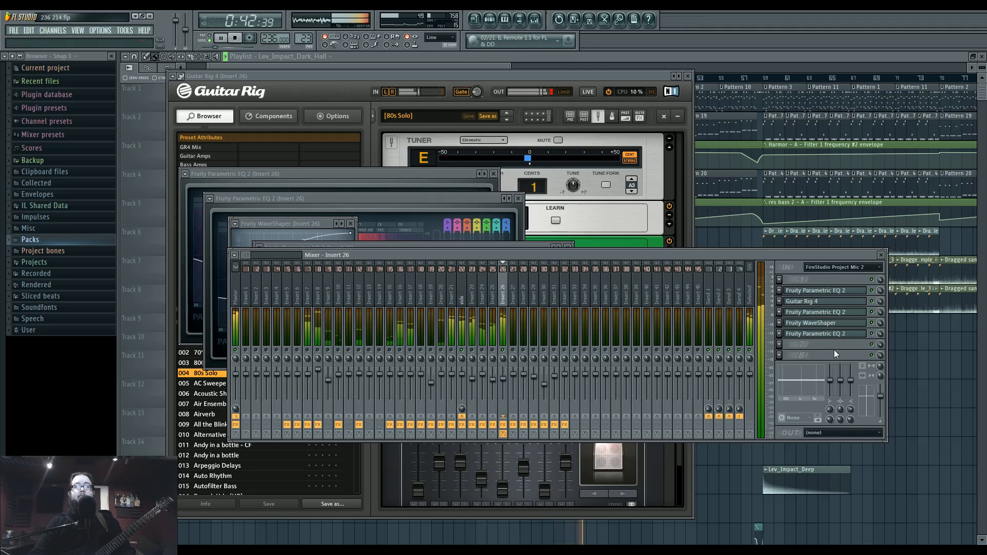
{"action": "key", "text": "space"}
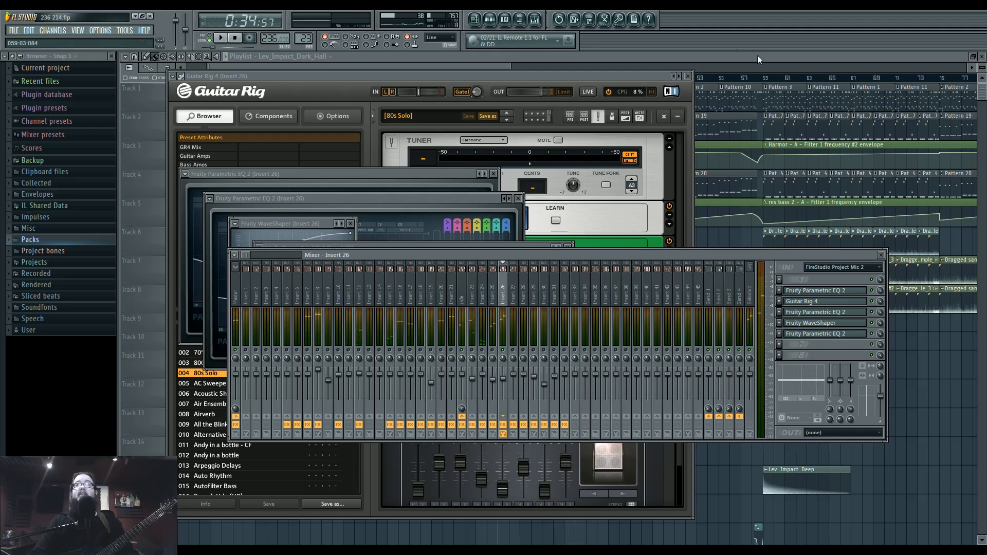
Return to the playlist and play the arrangement from bar 51, following it into the section at bar 59
{"action": "left_click", "coordinate": [735, 56]}
{"action": "left_click", "coordinate": [674, 78]}
{"action": "key", "text": "space"}
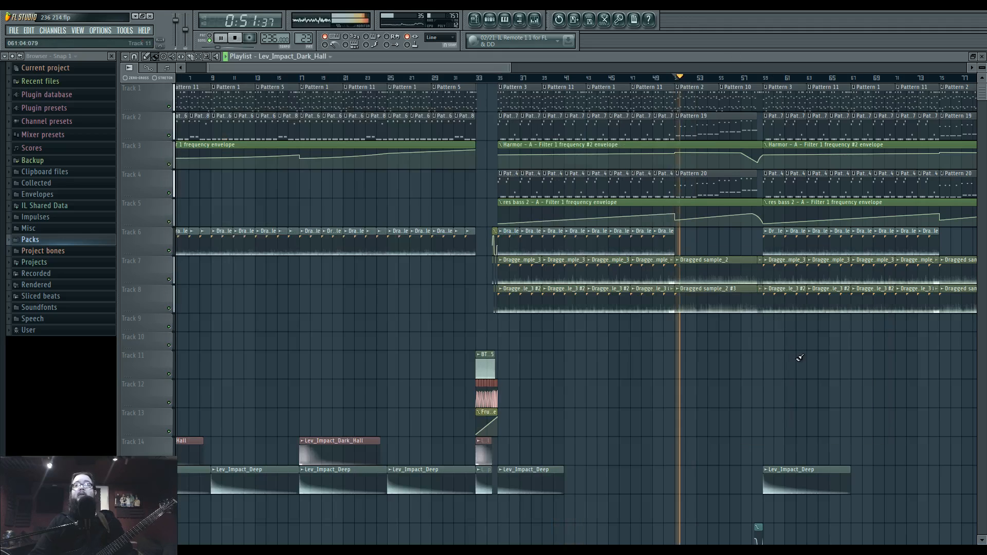
{"action": "left_click_drag", "start_coordinate": [799, 358], "coordinate": [590, 375]}
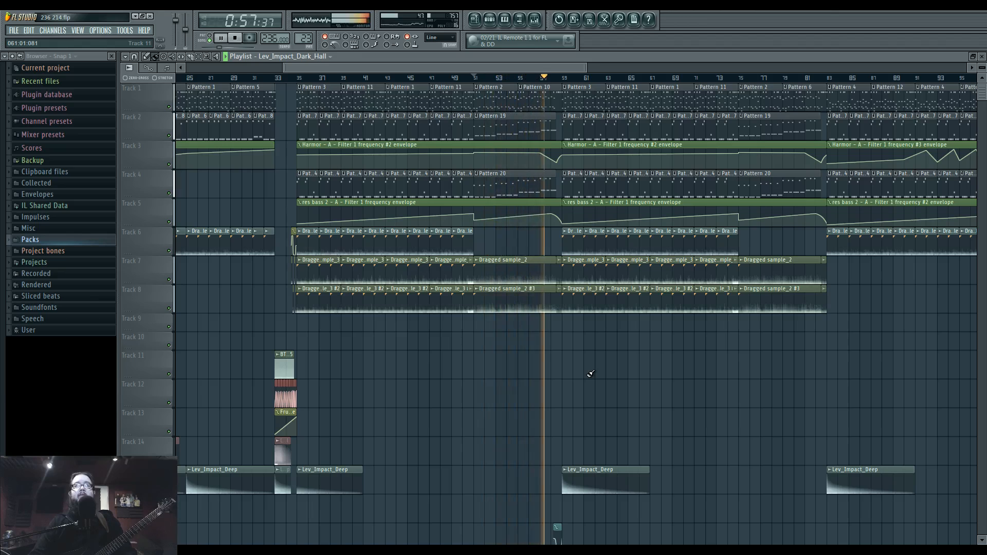
{"action": "key", "text": "space"}
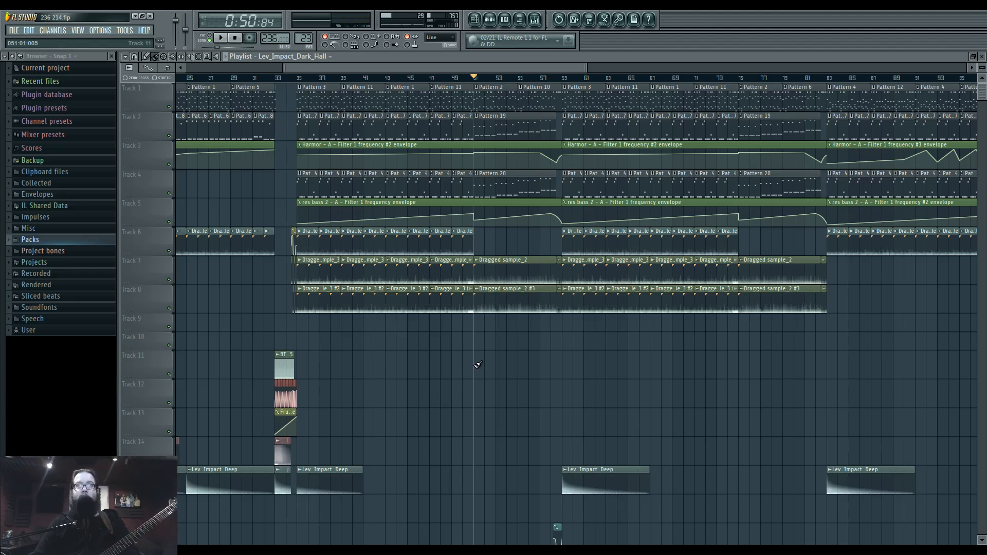
Play from bar 51 with guitar Tracks 7 and 8 soloed, and restore all playlist tracks during playback
{"action": "key", "text": "space"}
{"action": "right_click", "coordinate": [169, 280]}
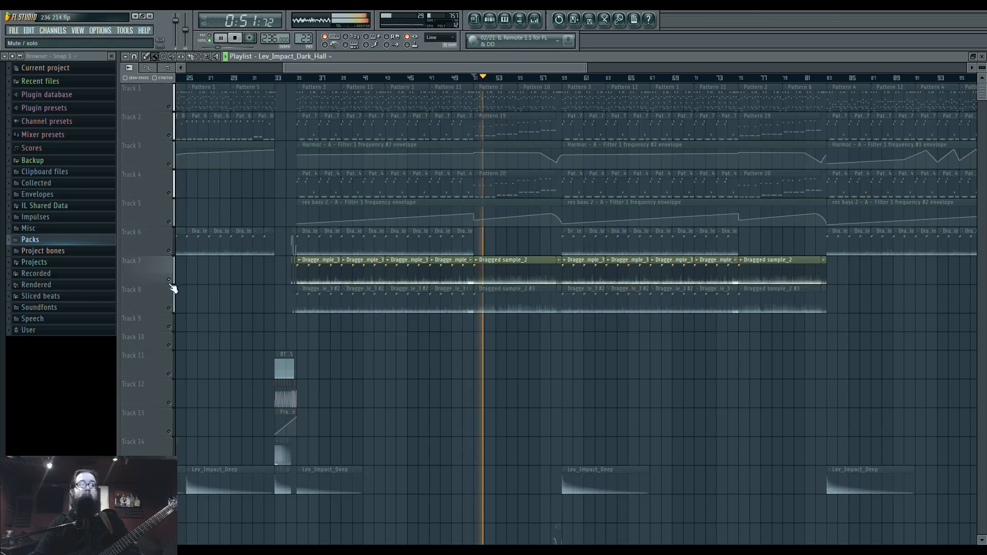
{"action": "right_click", "coordinate": [169, 309]}
{"action": "left_click", "coordinate": [169, 280]}
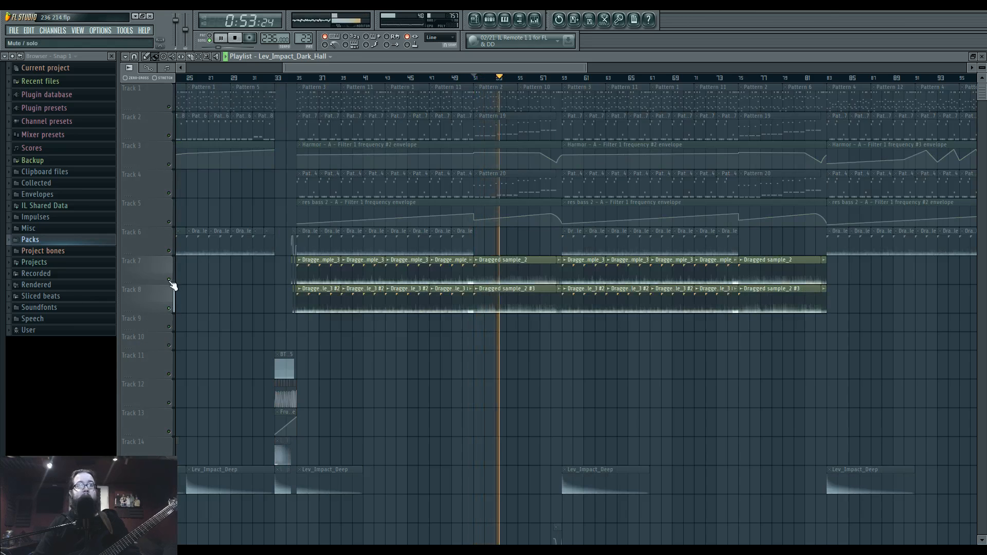
{"action": "right_click", "coordinate": [169, 309]}
{"action": "left_click_drag", "start_coordinate": [601, 383], "coordinate": [438, 383]}
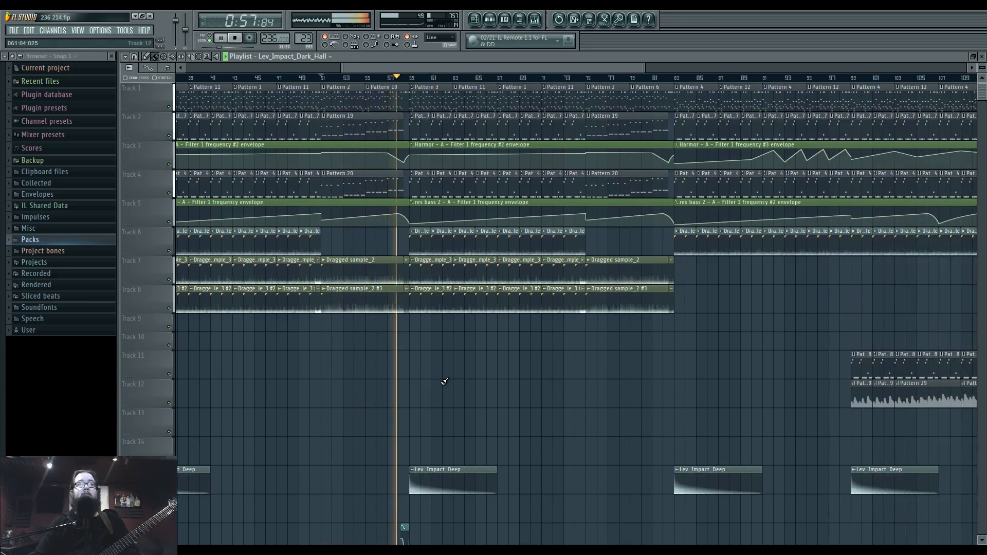
Stop playback and start the arrangement from bar 115, where the Dragged sample_7 clips begin
{"action": "left_click_drag", "start_coordinate": [479, 356], "coordinate": [192, 357]}
{"action": "key", "text": "space"}
{"action": "left_click_drag", "start_coordinate": [418, 355], "coordinate": [254, 349]}
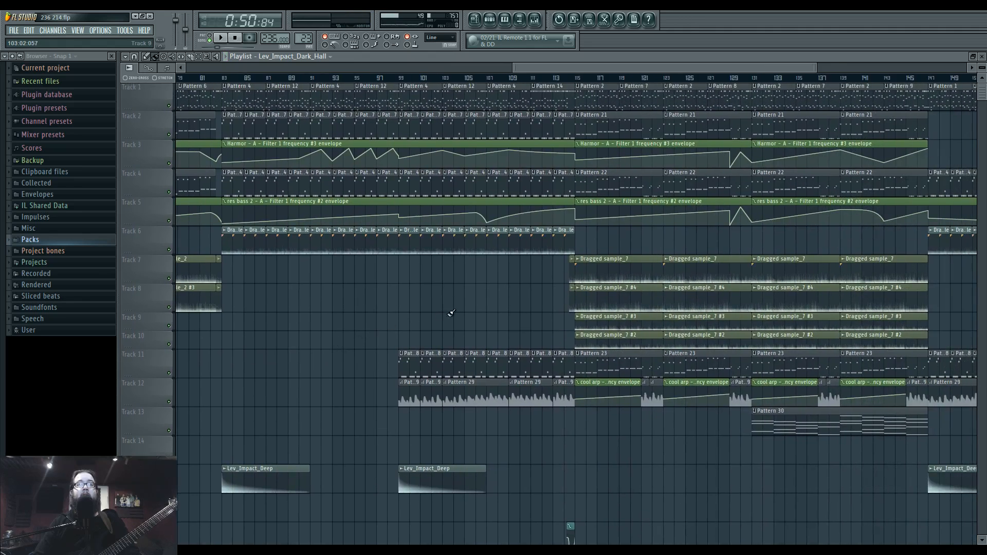
{"action": "left_click_drag", "start_coordinate": [451, 313], "coordinate": [293, 325]}
{"action": "left_click", "coordinate": [422, 79]}
{"action": "key", "text": "space"}
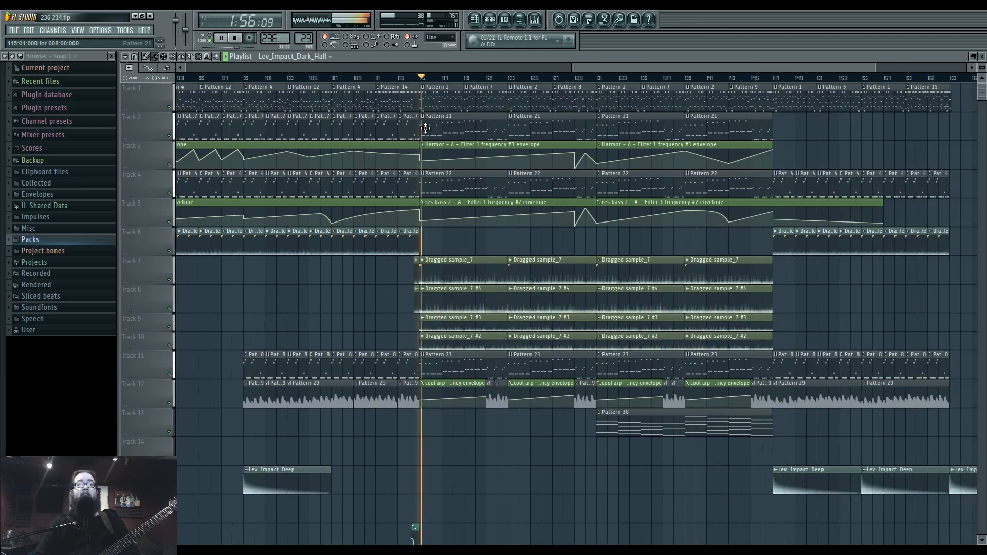
Show the mixer during playback, place it slightly lower to watch the guitar insert levels, and stop
{"action": "left_click", "coordinate": [536, 20]}
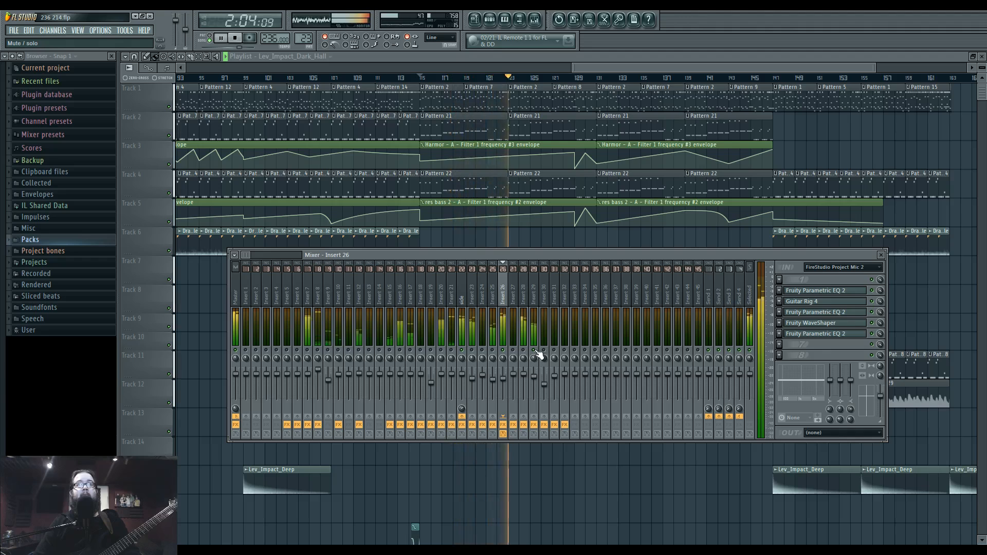
{"action": "mouse_move", "coordinate": [513, 251]}
{"action": "left_mouse_down"}
{"action": "mouse_move", "coordinate": [529, 427]}
{"action": "mouse_move", "coordinate": [503, 248]}
{"action": "mouse_move", "coordinate": [509, 384]}
{"action": "mouse_move", "coordinate": [507, 268]}
{"action": "left_mouse_up"}
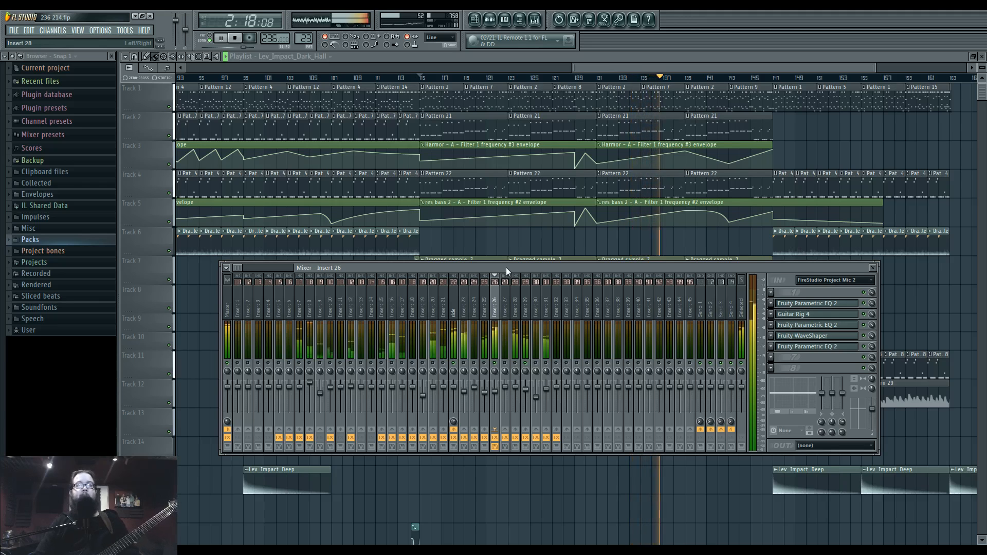
{"action": "key", "text": "space"}
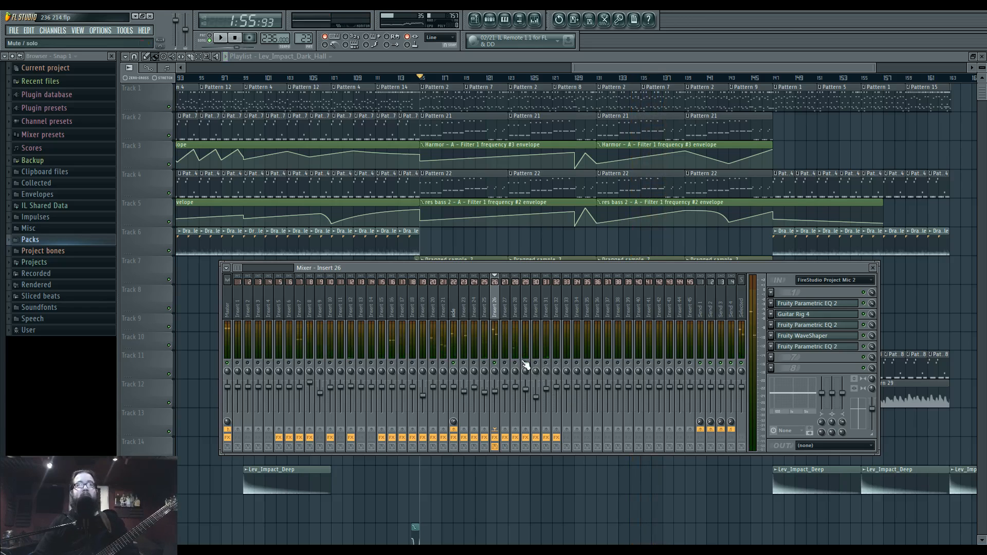
Play the section from bar 115 twice, selecting mixer Insert 29 to view its effects, and return to the playlist
{"action": "key", "text": "space"}
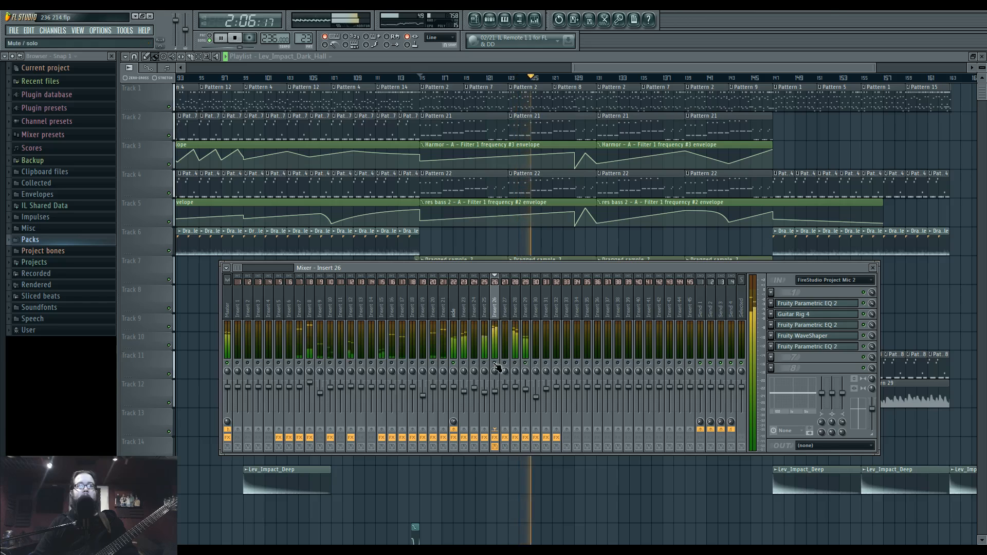
{"action": "left_click", "coordinate": [528, 386]}
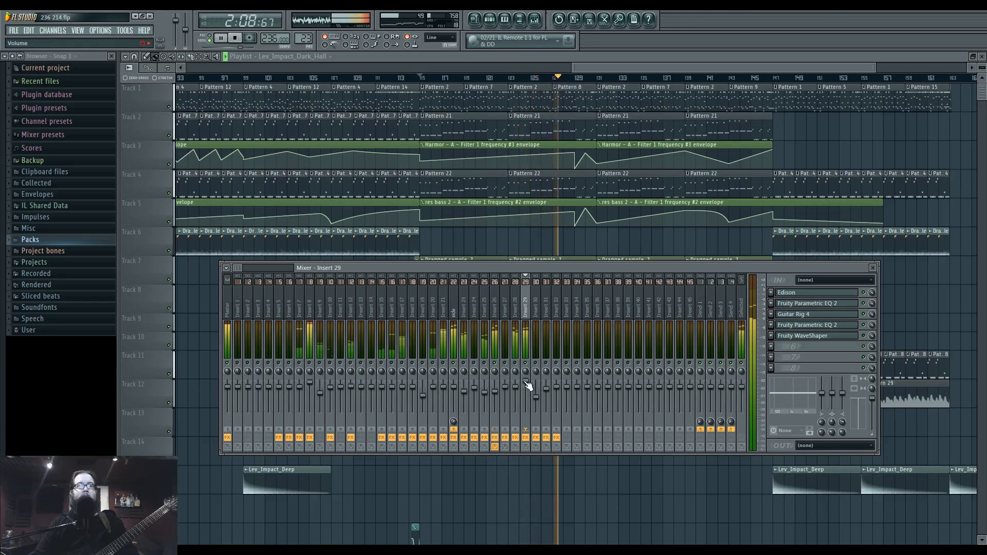
{"action": "key", "text": "space"}
{"action": "key", "text": "space"}
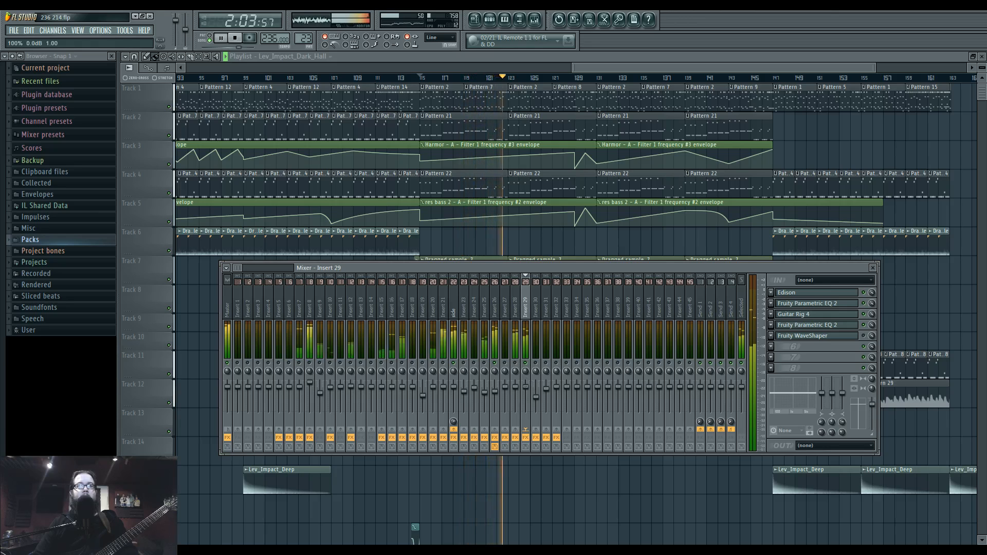
{"action": "key", "text": "space"}
{"action": "left_click", "coordinate": [506, 476]}
{"action": "left_click_drag", "start_coordinate": [574, 477], "coordinate": [569, 497]}
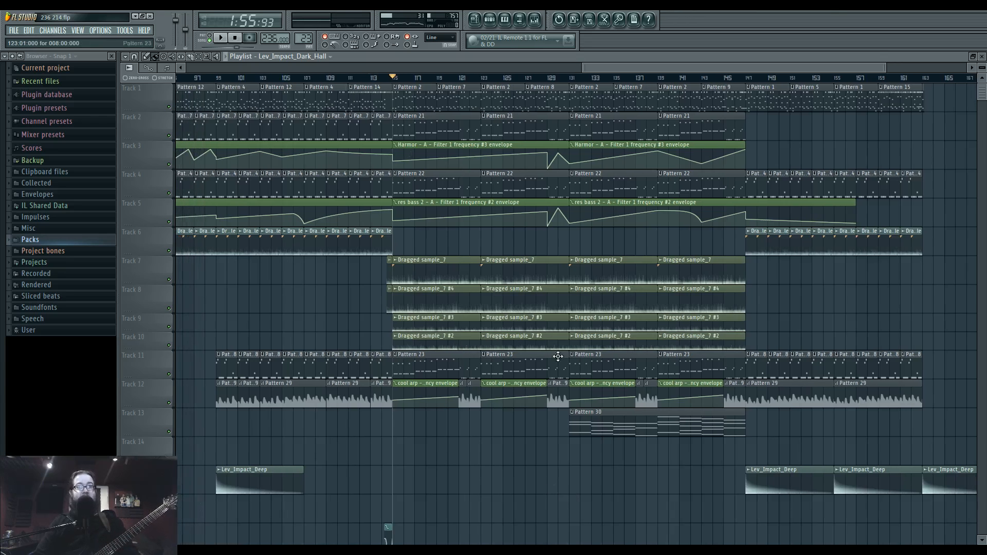
Play briefly from bar 131, where Pattern 30 begins, with the mixer shown, and stop
{"action": "left_click", "coordinate": [570, 80]}
{"action": "left_click", "coordinate": [535, 20]}
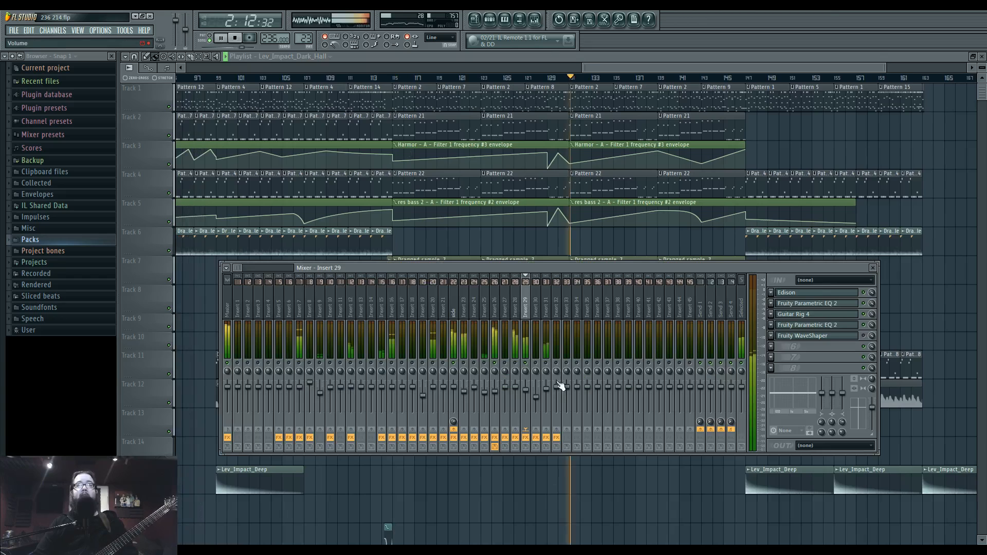
{"action": "key", "text": "space"}
{"action": "key", "text": "space"}
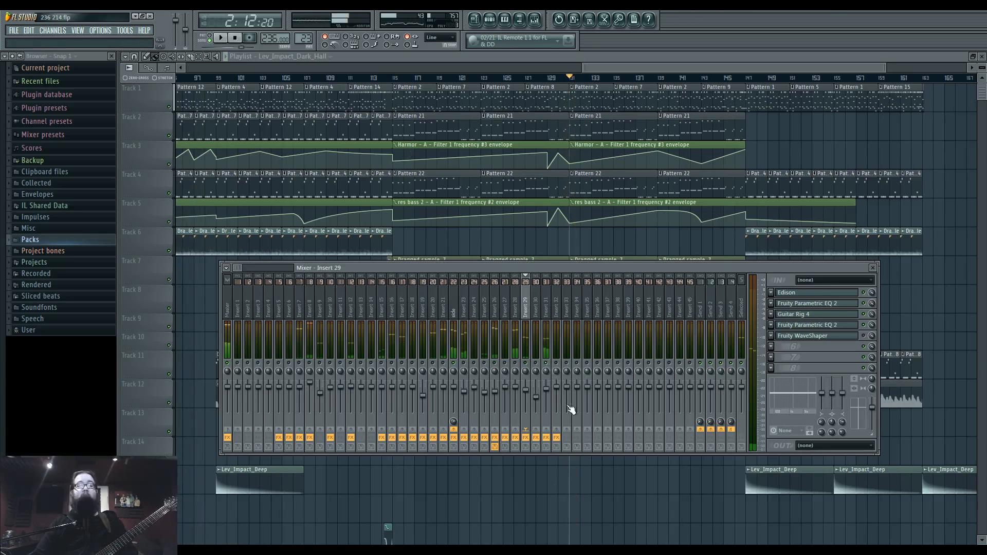
Hide the mixer, play the final Dragged sample_7 section from bar 139, and stop before bar 147
{"action": "key", "text": "F9"}
{"action": "right_click", "coordinate": [660, 85]}
{"action": "left_click", "coordinate": [659, 79]}
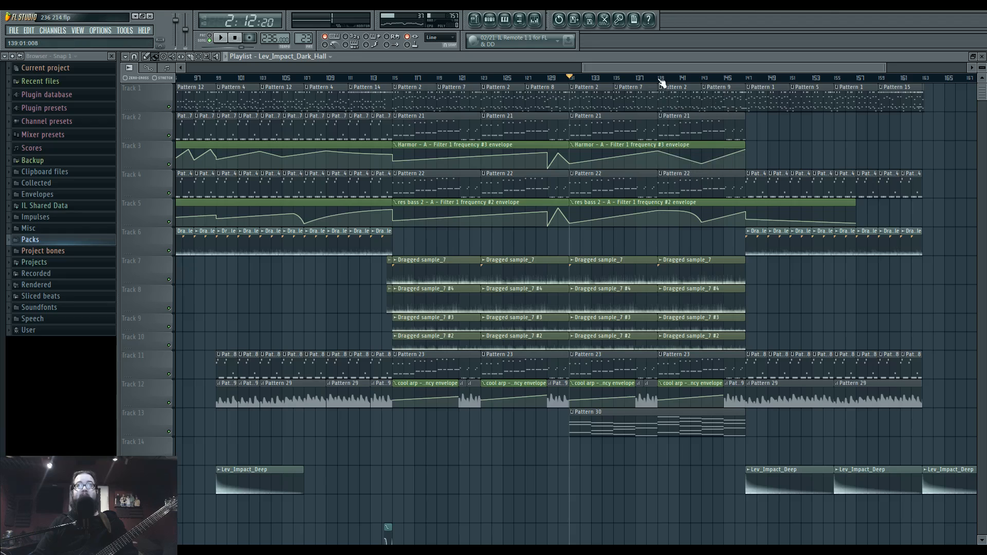
{"action": "left_click", "coordinate": [659, 78]}
{"action": "key", "text": "space"}
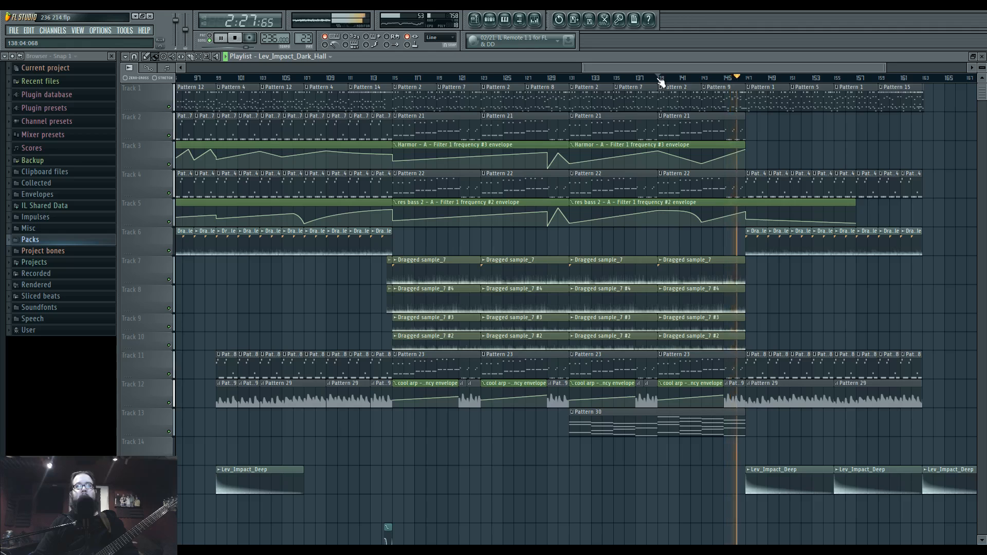
{"action": "key", "text": "space"}
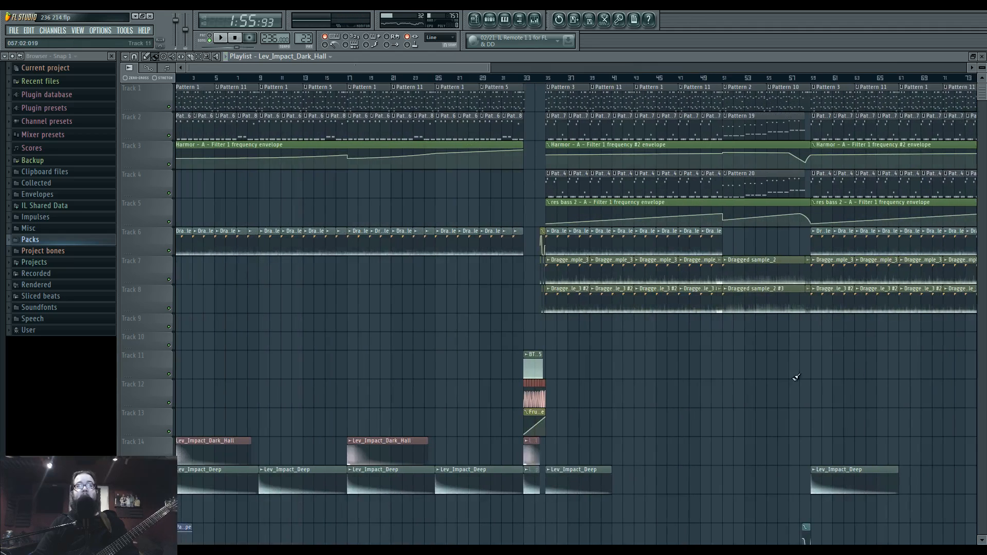
Return to the song's opening section and place the playback position at about bar 30
{"action": "left_click_drag", "start_coordinate": [795, 377], "coordinate": [518, 177]}
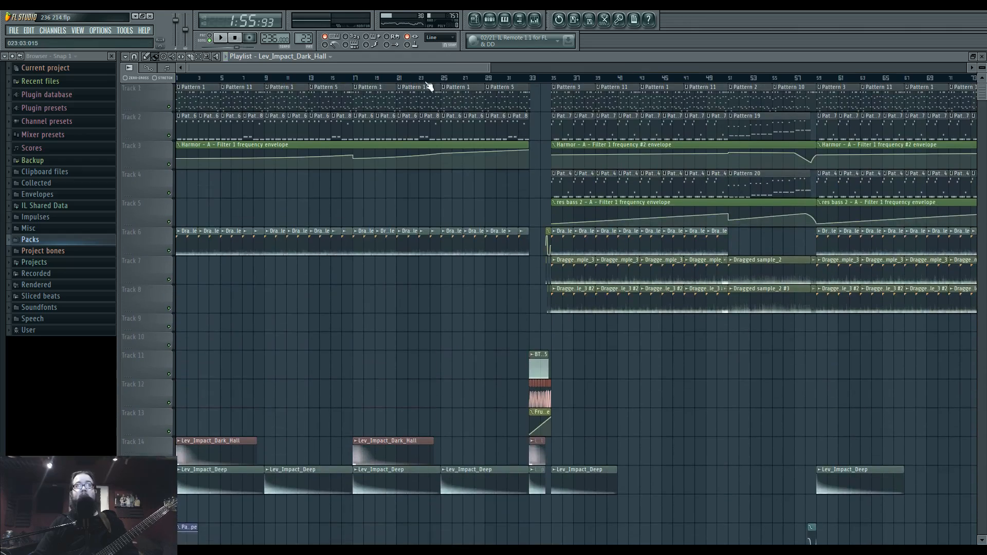
{"action": "left_click_drag", "start_coordinate": [429, 79], "coordinate": [408, 79]}
{"action": "left_click_drag", "start_coordinate": [461, 425], "coordinate": [555, 535]}
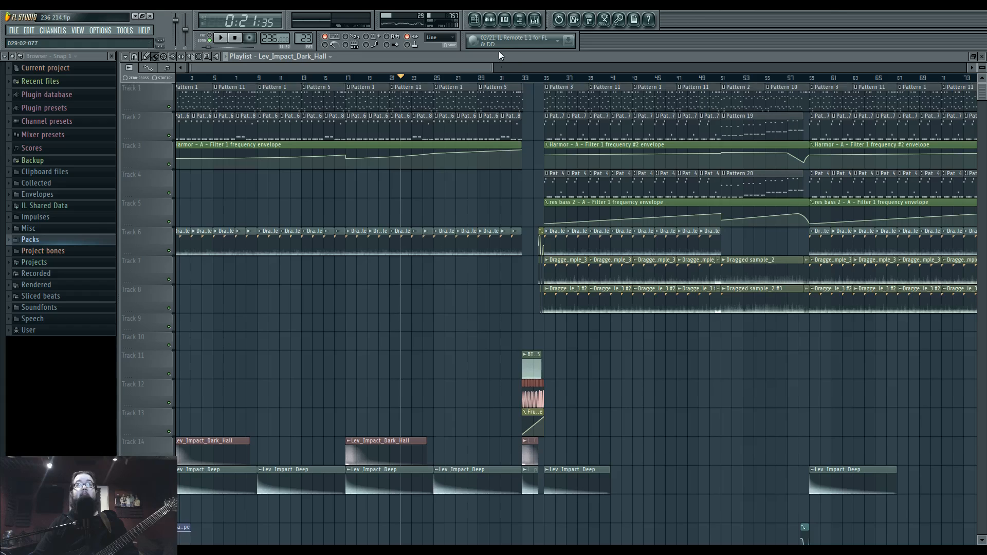
{"action": "left_click_drag", "start_coordinate": [513, 79], "coordinate": [492, 79]}
Select Insert 26 in the mixer, view its audio input choices with (none) chosen, and return to the playlist
{"action": "left_click", "coordinate": [535, 22]}
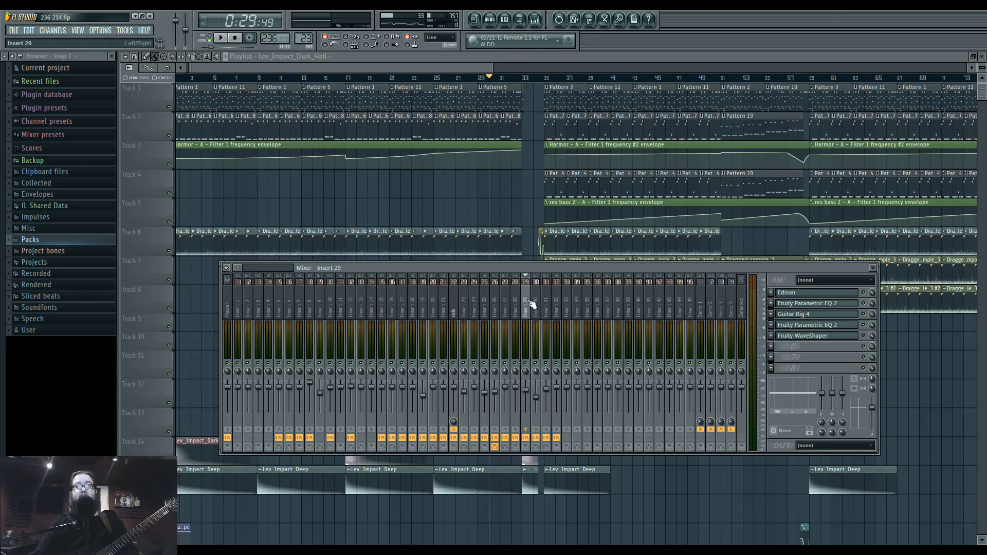
{"action": "left_click", "coordinate": [515, 306]}
{"action": "left_click", "coordinate": [484, 305]}
{"action": "left_click", "coordinate": [494, 305]}
{"action": "left_click", "coordinate": [835, 279]}
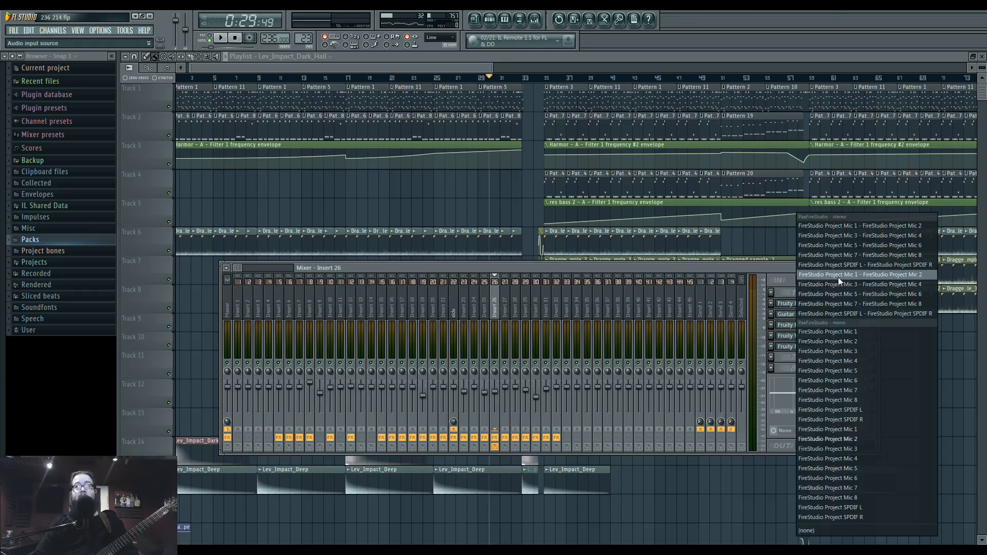
{"action": "left_click", "coordinate": [819, 532]}
{"action": "key", "text": "F9"}
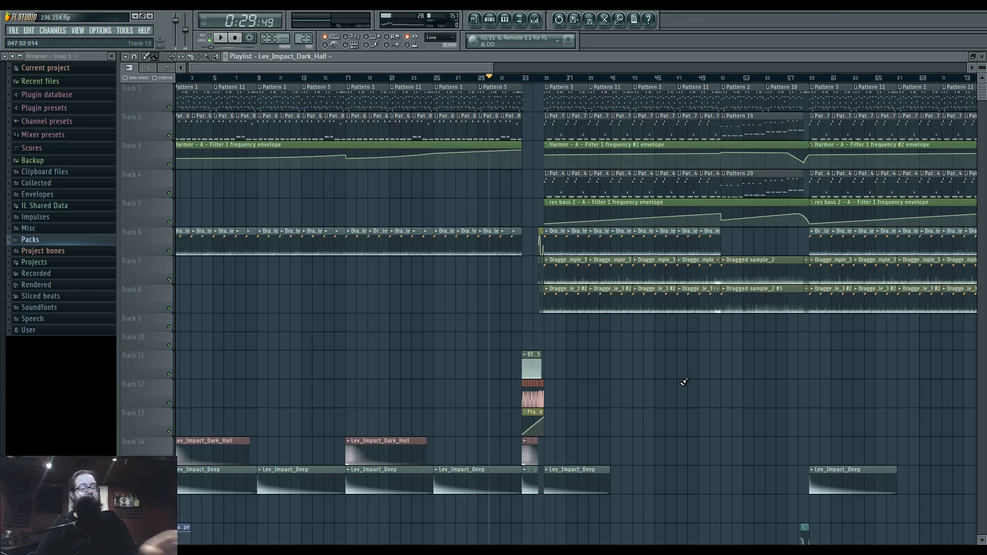
Play from about bar 30 into the break, stop, and set the playback position to bar 33
{"action": "key", "text": "space"}
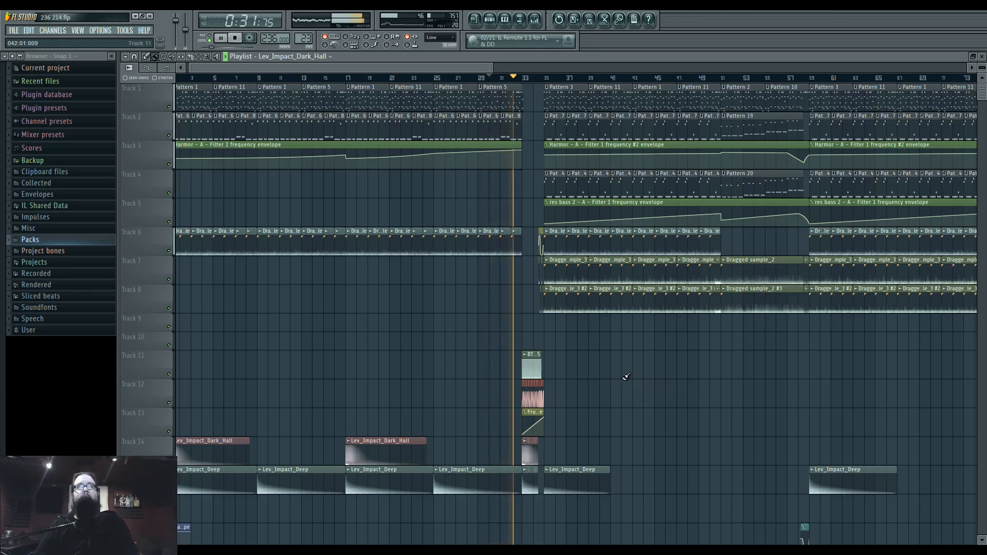
{"action": "scroll", "coordinate": [561, 424], "scroll_direction": "up", "scroll_amount": 1}
{"action": "scroll", "coordinate": [561, 424], "scroll_direction": "up", "scroll_amount": 7}
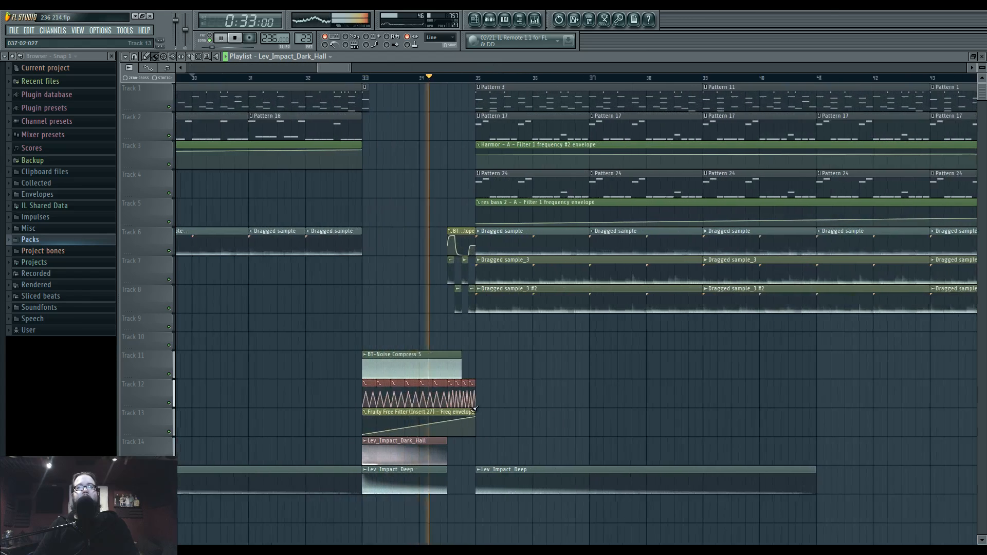
{"action": "key", "text": "space"}
{"action": "left_click_drag", "start_coordinate": [502, 384], "coordinate": [576, 387]}
{"action": "left_click", "coordinate": [326, 78]}
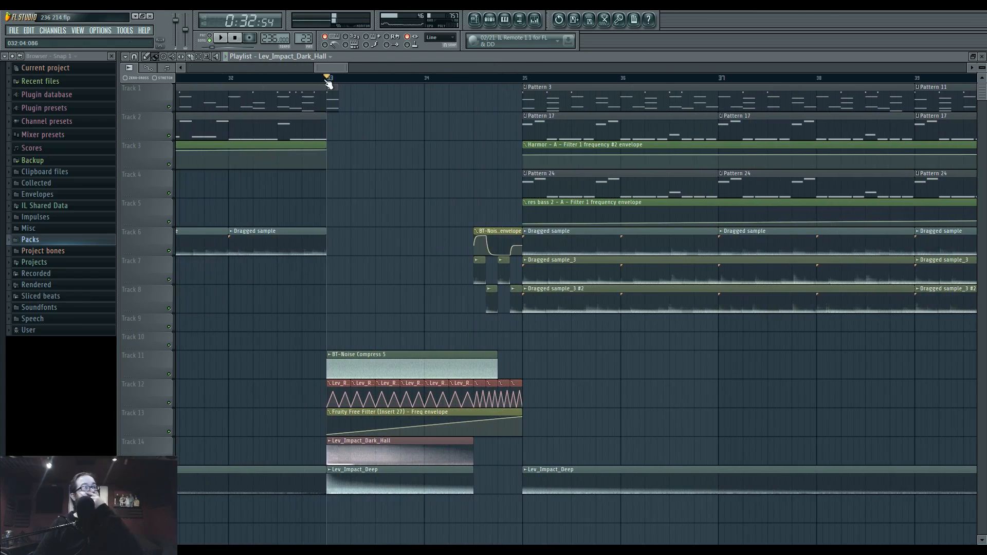
View the channel settings of the BT-Noise Compress 5 clip, close them, and play briefly from bar 33
{"action": "double_click", "coordinate": [393, 366]}
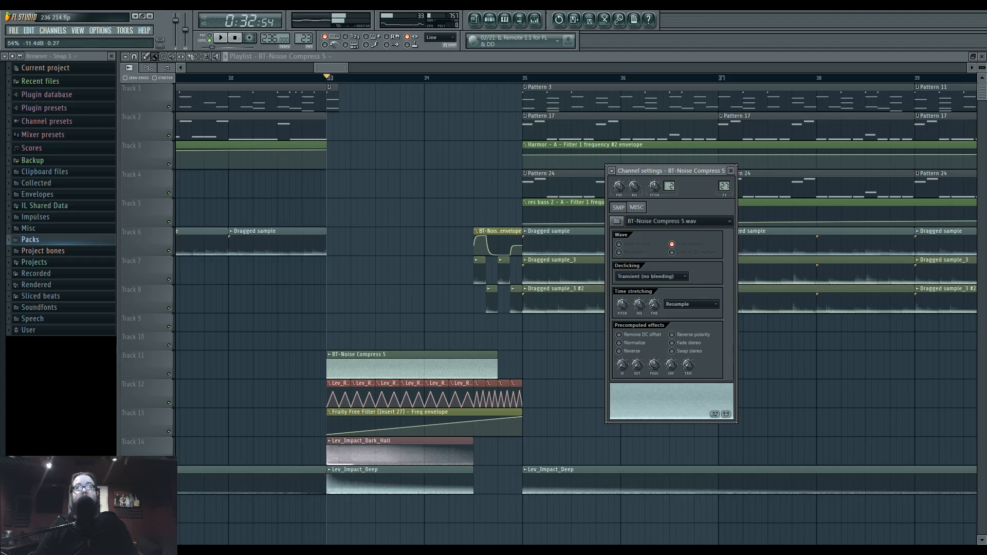
{"action": "double_click", "coordinate": [377, 367]}
{"action": "key", "text": "space"}
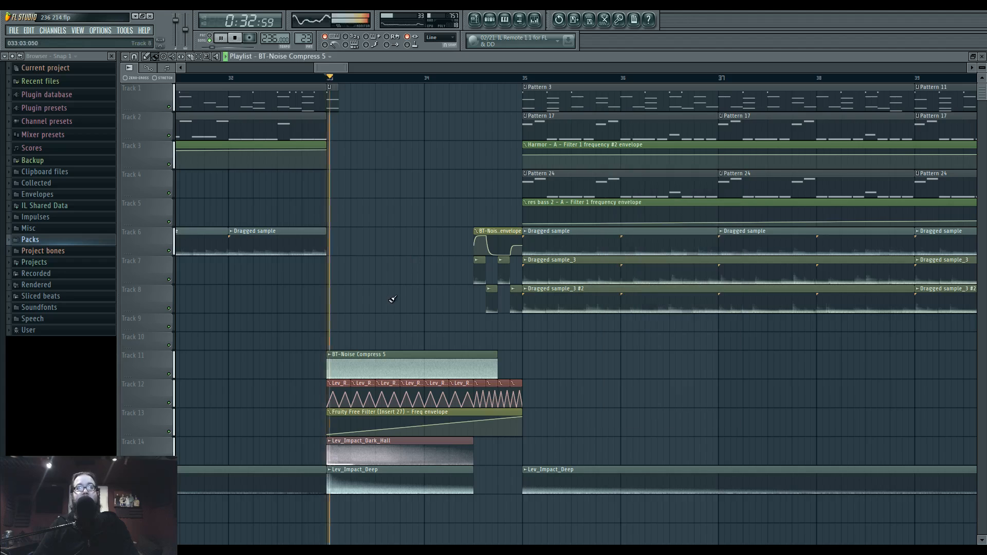
{"action": "key", "text": "space"}
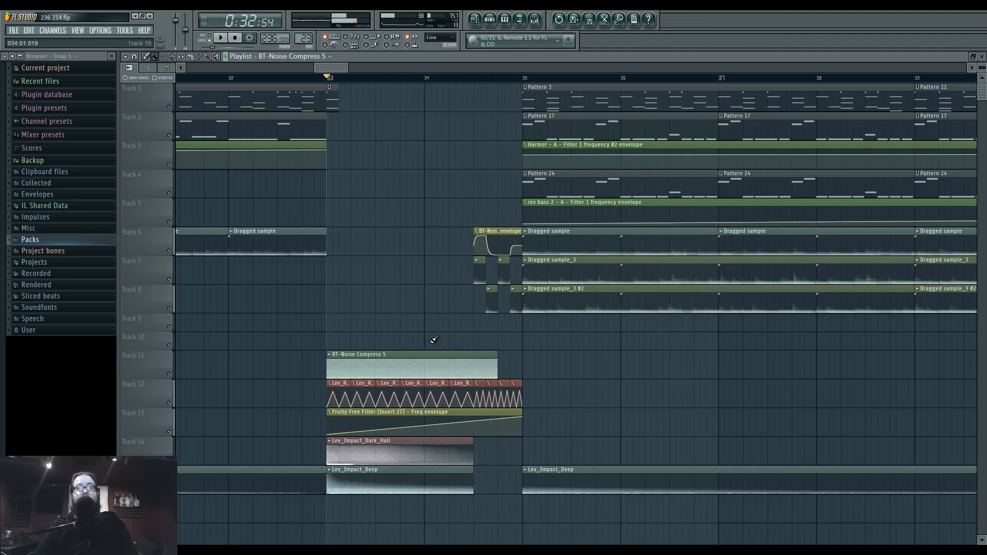
Try the BT-Noise Compress 5 clip extended to bar 35, play it, and restore its length to 1:03:000
{"action": "left_click_drag", "start_coordinate": [494, 368], "coordinate": [517, 368]}
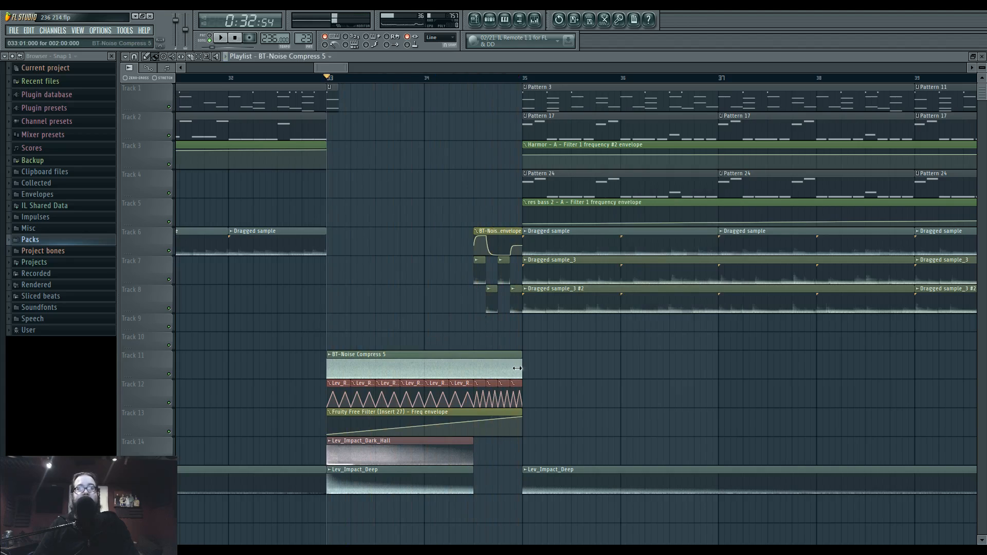
{"action": "key", "text": "space"}
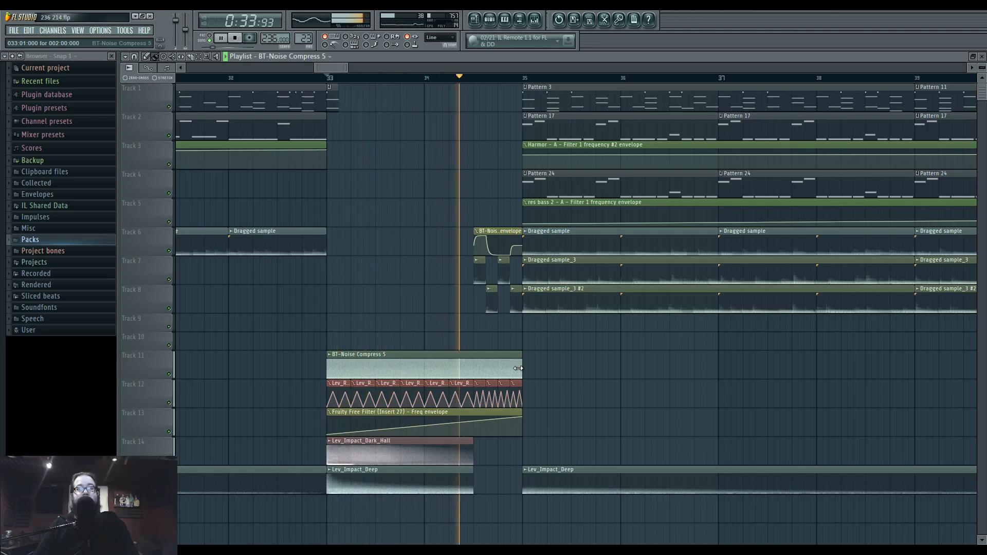
{"action": "key", "text": "space"}
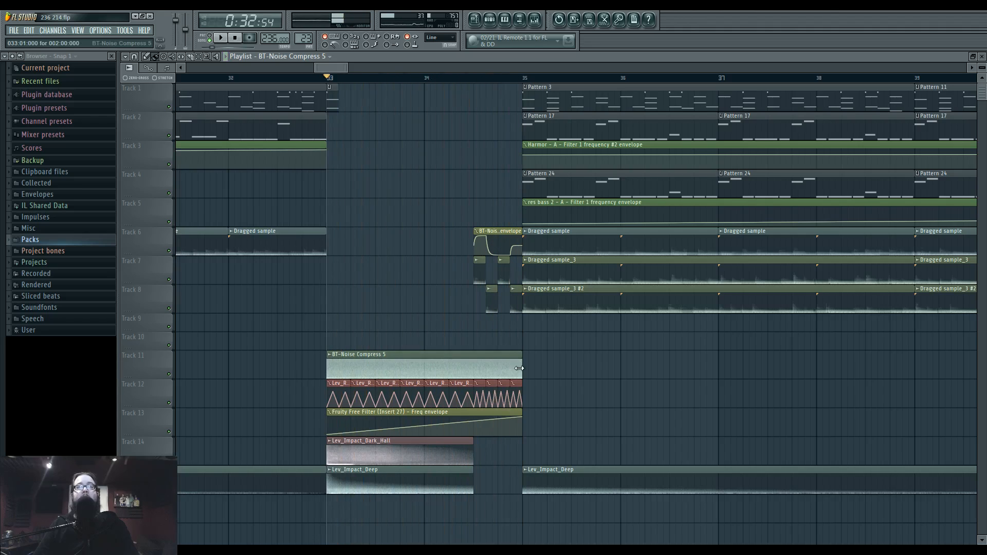
{"action": "left_click_drag", "start_coordinate": [519, 368], "coordinate": [496, 368]}
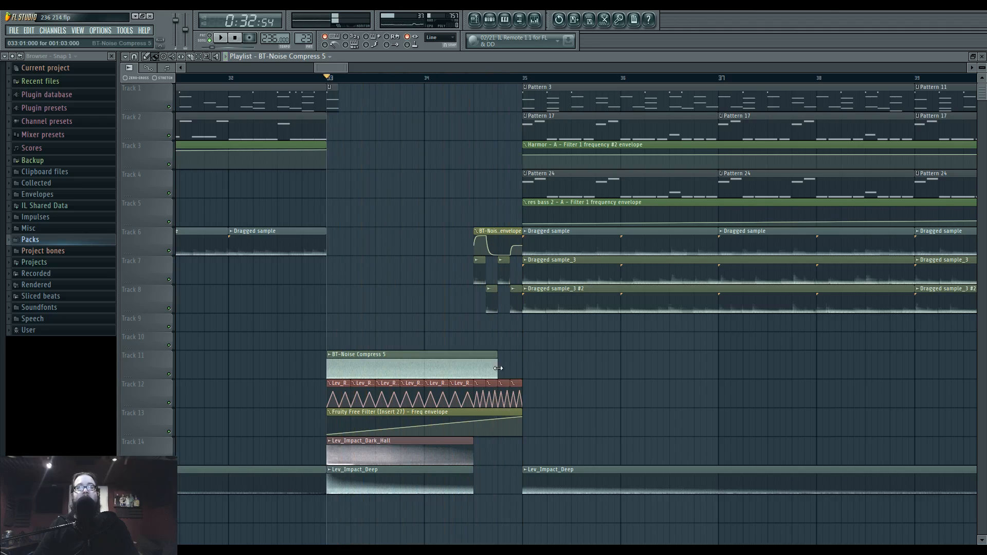
Isolate Tracks 6 to 8 around the short clips before bar 35, restore all tracks, and play that spot
{"action": "left_click", "coordinate": [472, 77]}
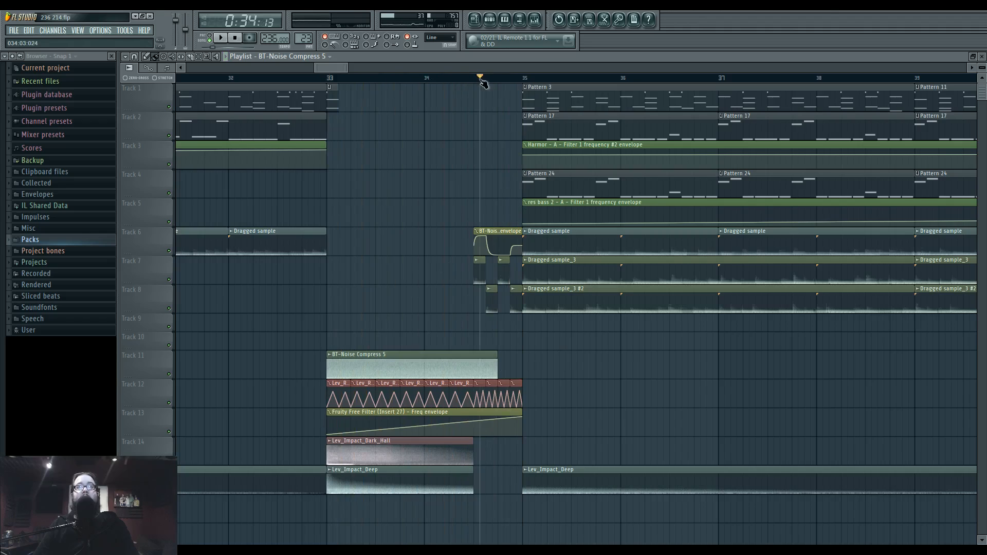
{"action": "right_click", "coordinate": [168, 250]}
{"action": "left_click_drag", "start_coordinate": [170, 279], "coordinate": [171, 315]}
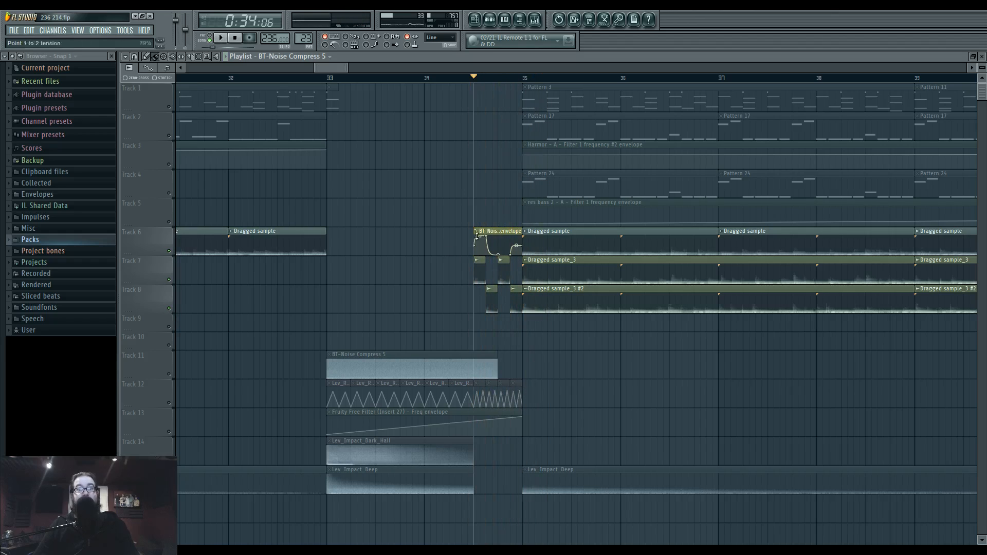
{"action": "right_click", "coordinate": [169, 280]}
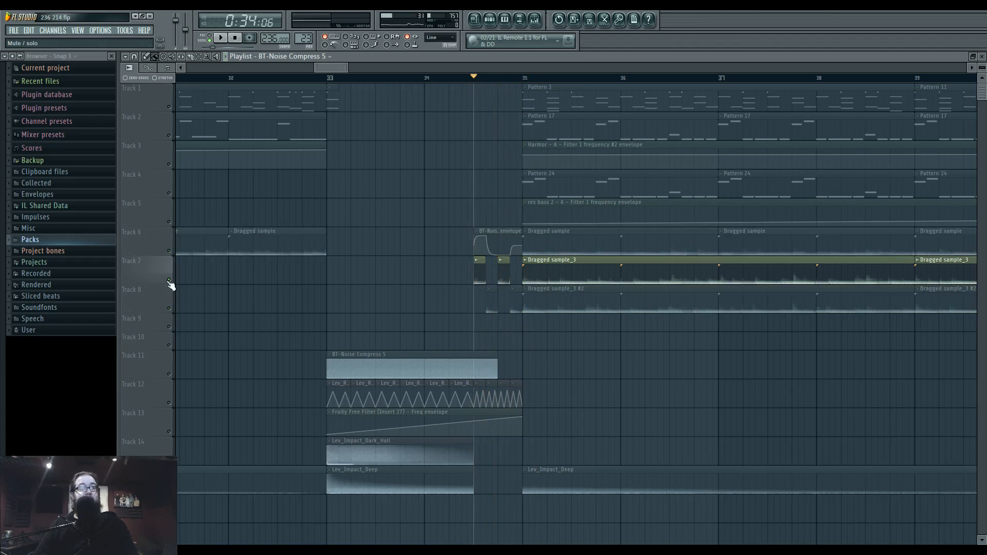
{"action": "right_click", "coordinate": [169, 280]}
{"action": "key", "text": "space"}
{"action": "key", "text": "space"}
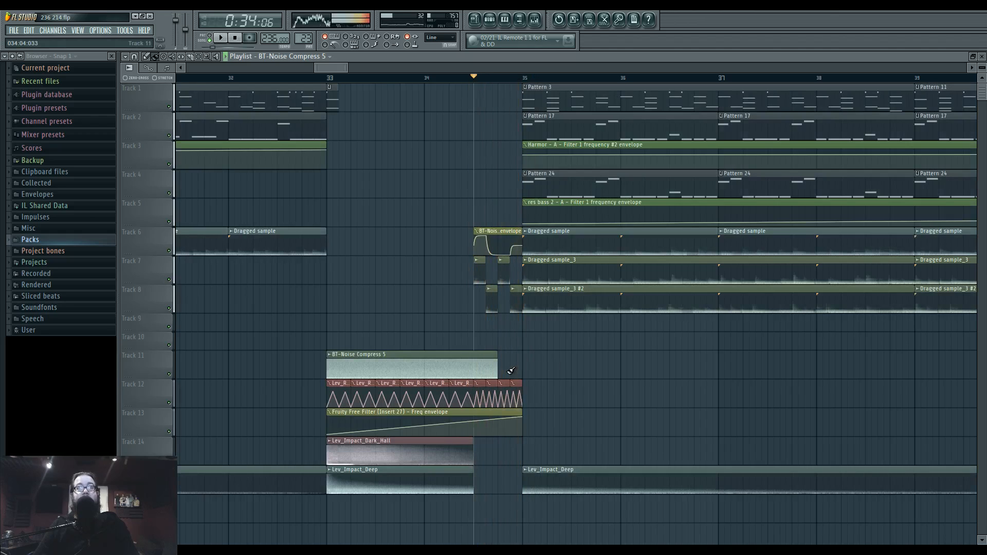
Examine the automation envelopes on Tracks 18 to 30 around bars 33 to 35, including the Maximus (Master) mix level
{"action": "left_click_drag", "start_coordinate": [317, 512], "coordinate": [539, 412]}
{"action": "scroll", "coordinate": [541, 417], "scroll_direction": "down", "scroll_amount": 4}
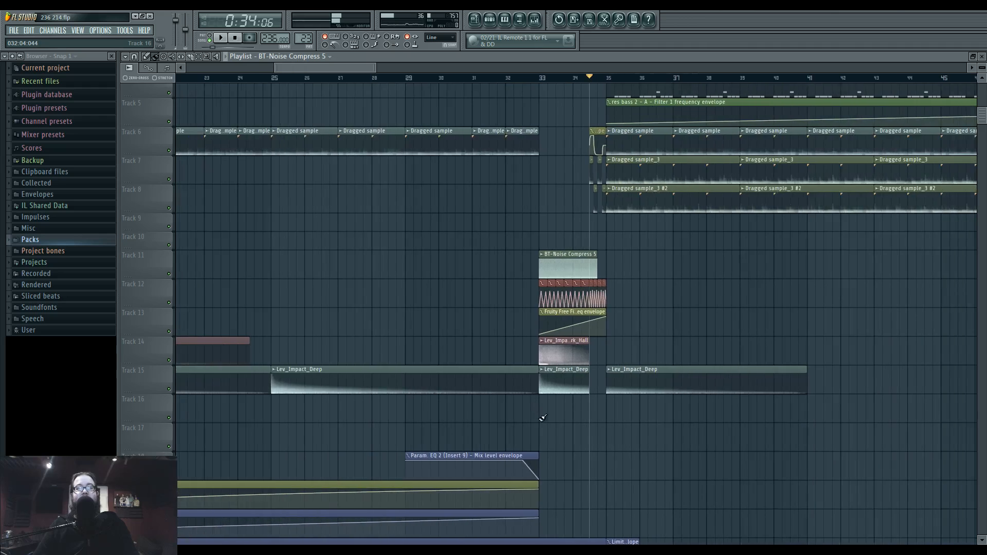
{"action": "scroll", "coordinate": [543, 417], "scroll_direction": "down", "scroll_amount": 3}
{"action": "scroll", "coordinate": [567, 414], "scroll_direction": "down", "scroll_amount": 3}
{"action": "scroll", "coordinate": [558, 408], "scroll_direction": "down", "scroll_amount": 5}
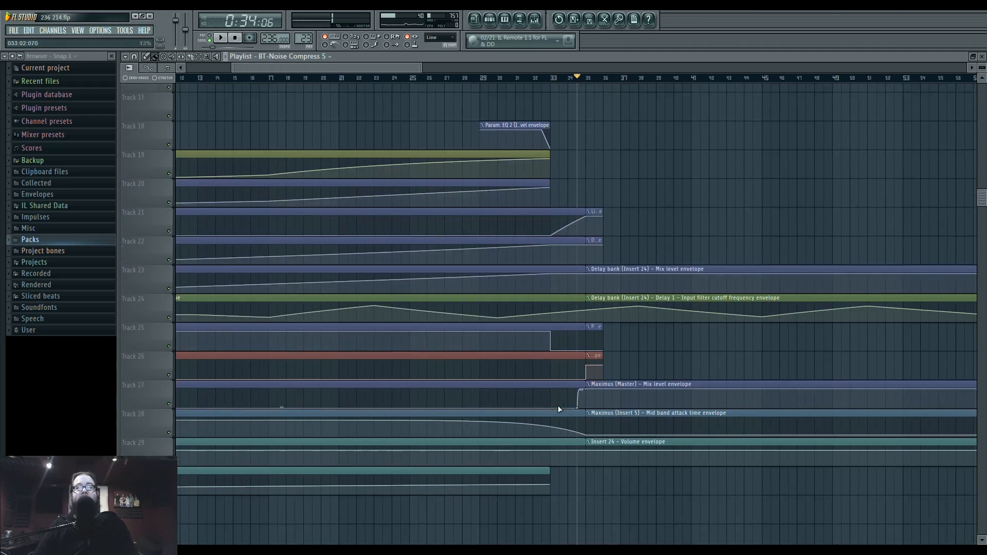
{"action": "scroll", "coordinate": [560, 410], "scroll_direction": "down", "scroll_amount": 1}
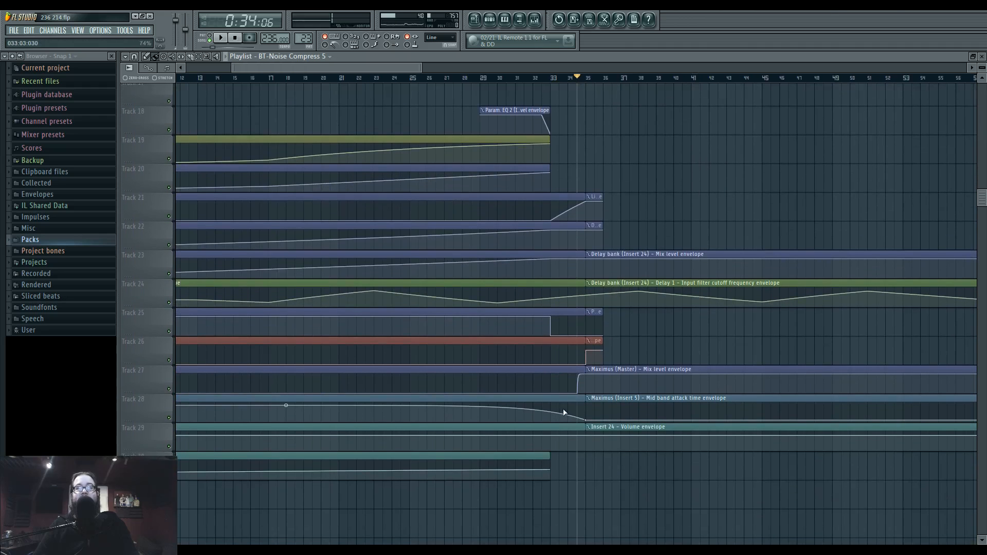
{"action": "left_click", "coordinate": [543, 25]}
{"action": "key", "text": "F9"}
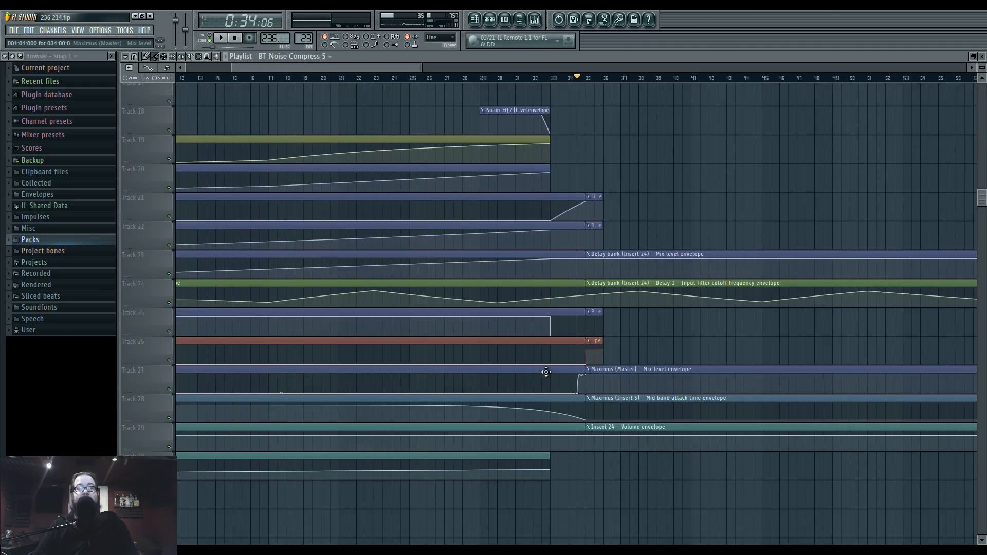
{"action": "scroll", "coordinate": [611, 384], "scroll_direction": "up", "scroll_amount": 4}
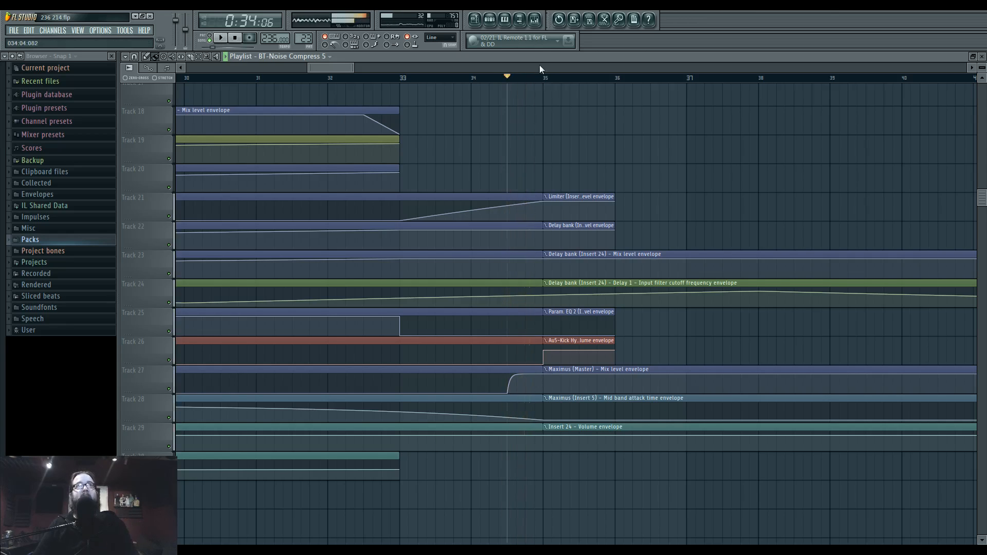
Open both Maximus effects on the mixer's Master track and place their windows side by side
{"action": "left_click", "coordinate": [538, 19]}
{"action": "left_click", "coordinate": [232, 303]}
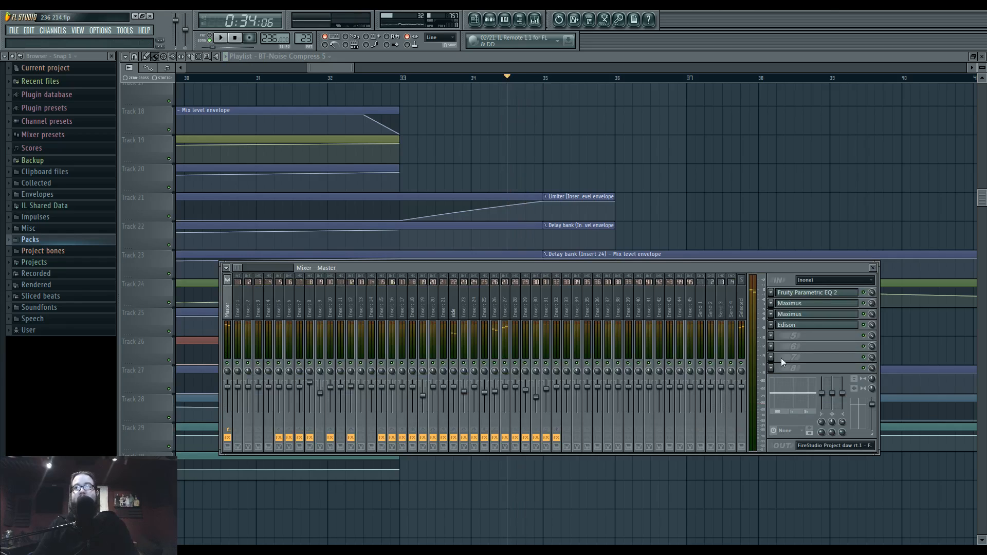
{"action": "left_click", "coordinate": [817, 305]}
{"action": "left_click", "coordinate": [815, 315]}
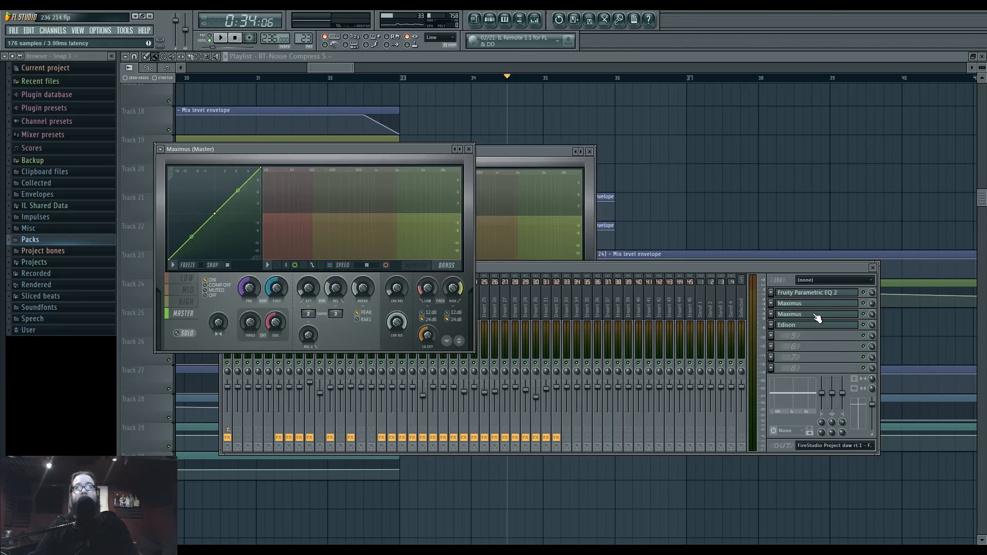
{"action": "left_click_drag", "start_coordinate": [535, 168], "coordinate": [701, 171]}
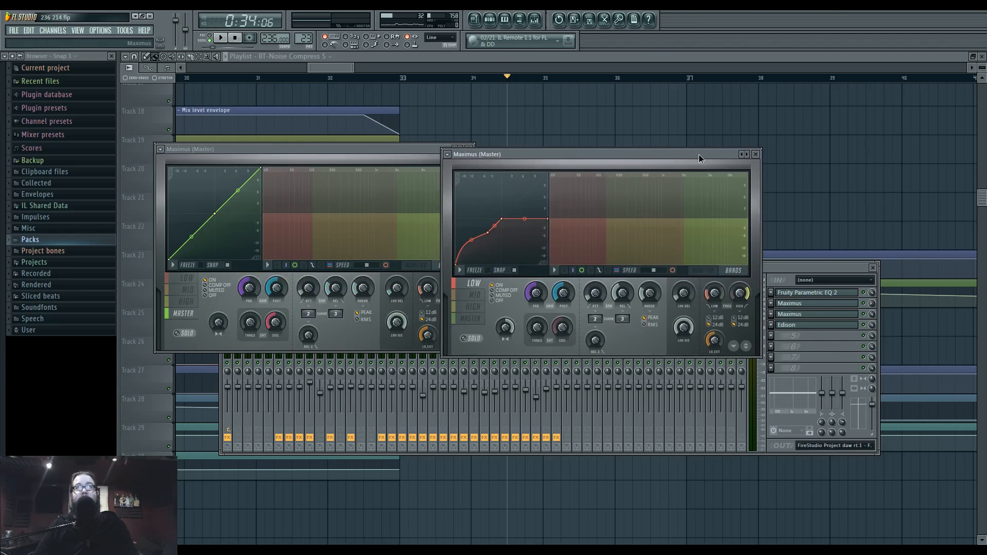
Show the Master band and monitor views in the Maximus windows, close them, and return to the automation tracks
{"action": "left_click", "coordinate": [470, 318]}
{"action": "left_click", "coordinate": [696, 270]}
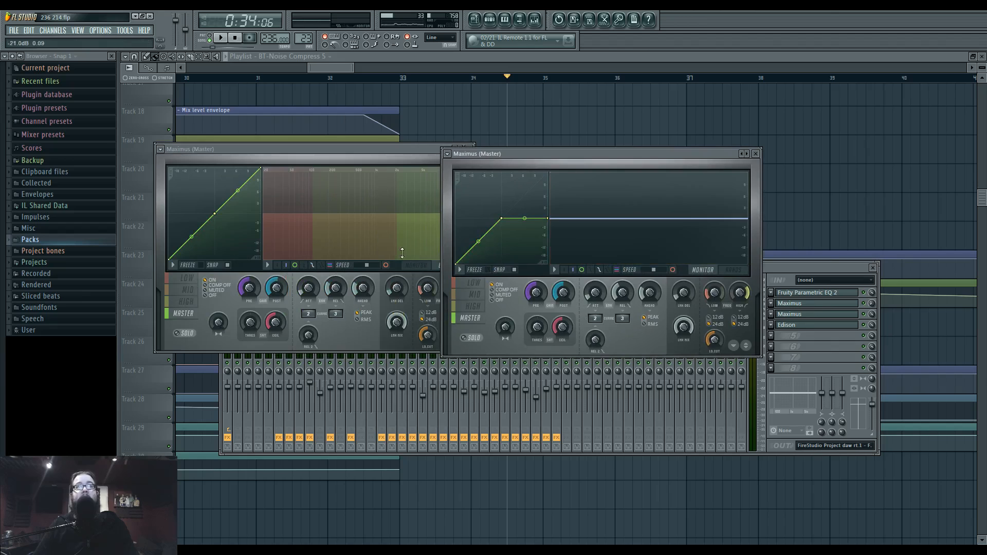
{"action": "left_click", "coordinate": [415, 266]}
{"action": "key", "text": "F12"}
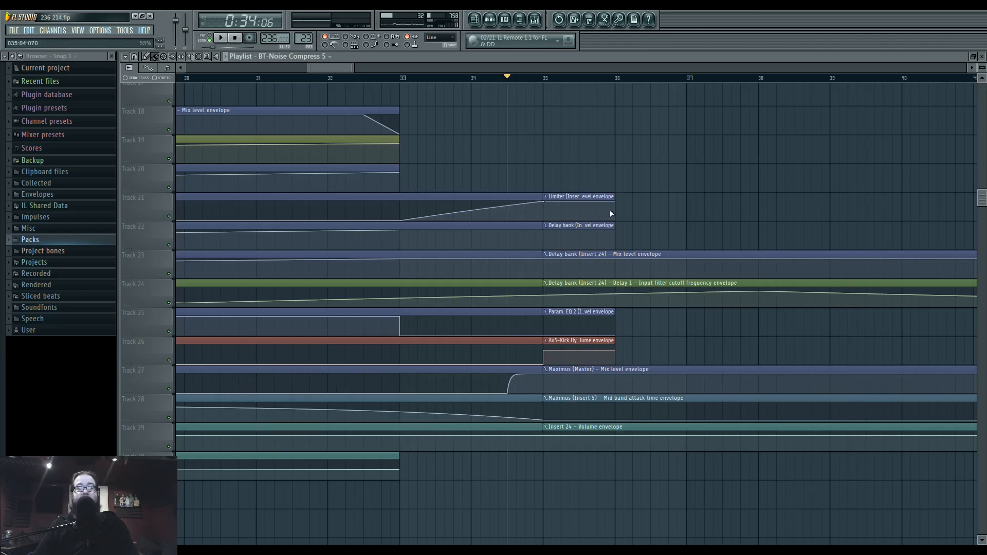
{"action": "scroll", "coordinate": [690, 205], "scroll_direction": "down", "scroll_amount": 5}
{"action": "scroll", "coordinate": [689, 214], "scroll_direction": "up", "scroll_amount": 5}
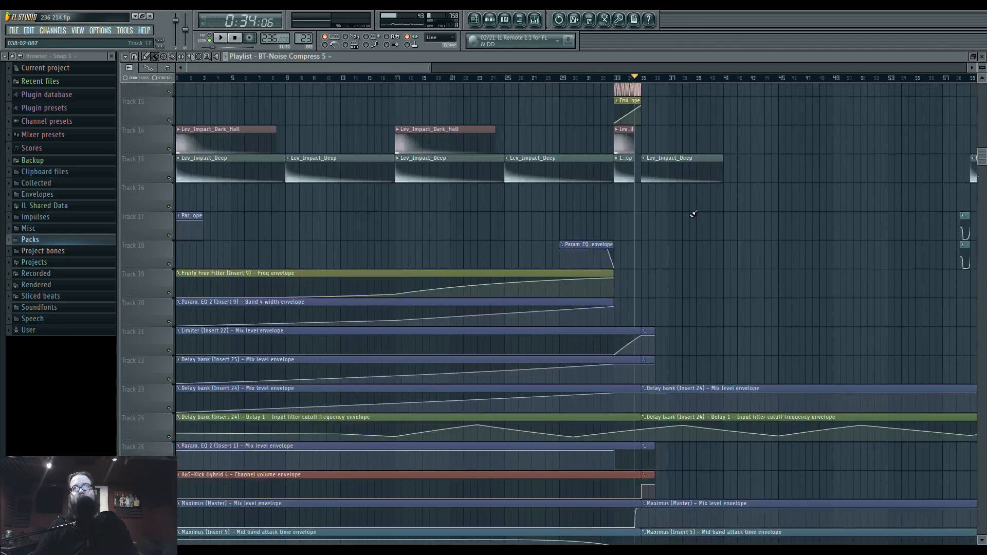
Return to the upper playlist tracks and play the song from bar 29 through the transition into the section after bar 35
{"action": "scroll", "coordinate": [646, 253], "scroll_direction": "up", "scroll_amount": 3}
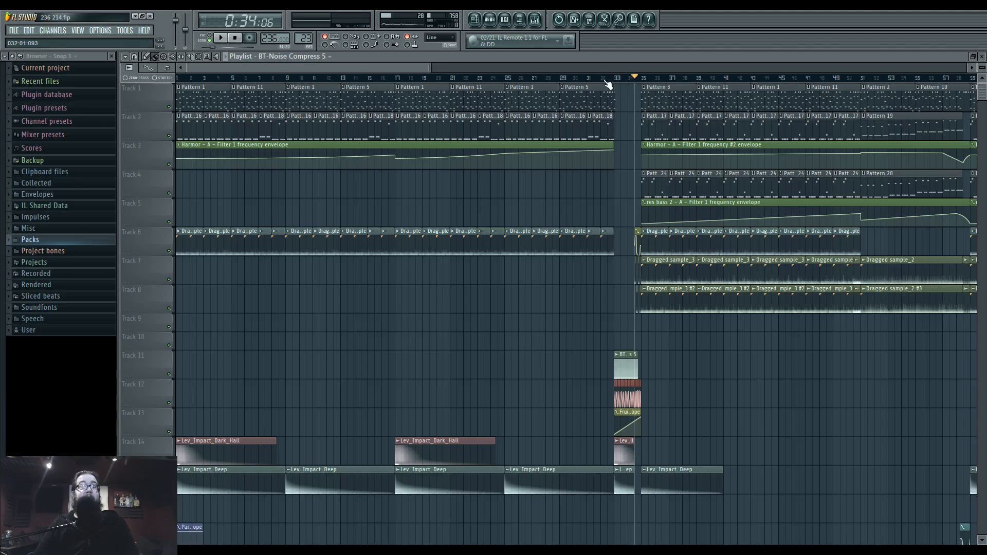
{"action": "left_click_drag", "start_coordinate": [613, 82], "coordinate": [564, 83]}
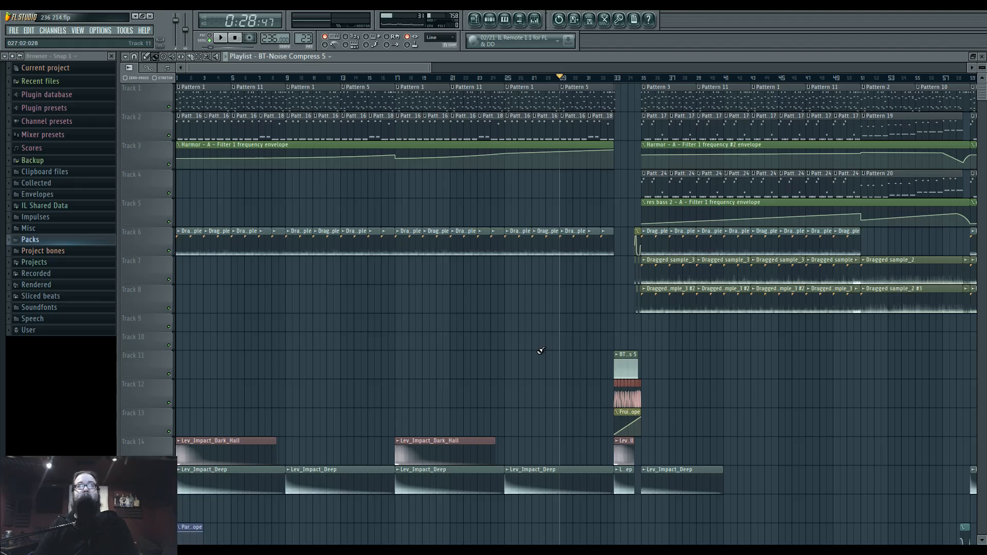
{"action": "key", "text": "space"}
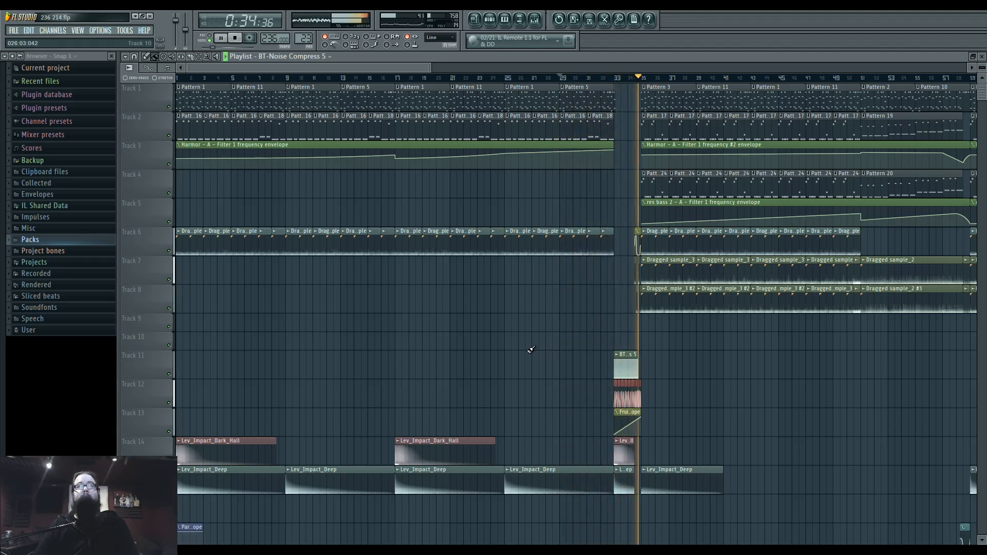
{"action": "left_click_drag", "start_coordinate": [745, 364], "coordinate": [612, 365]}
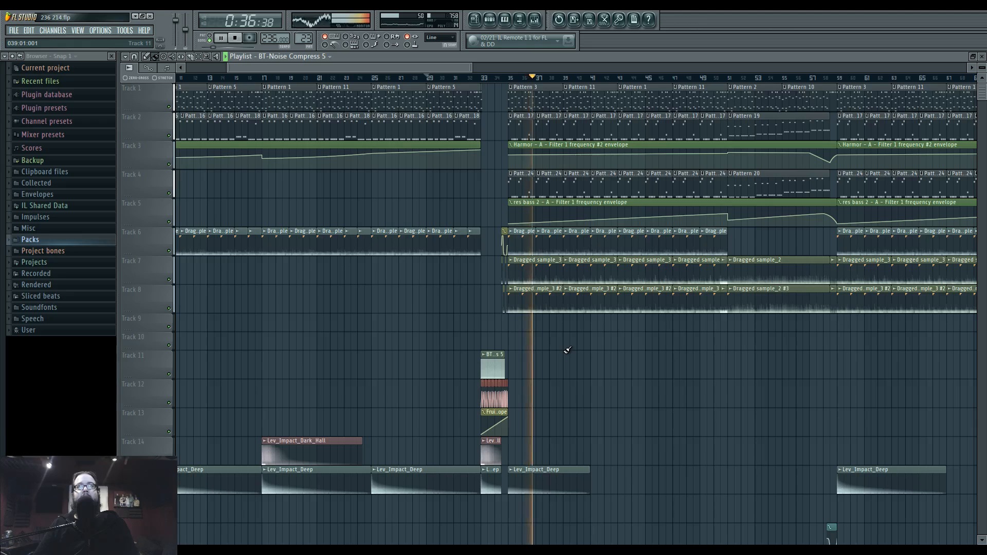
{"action": "key", "text": "space"}
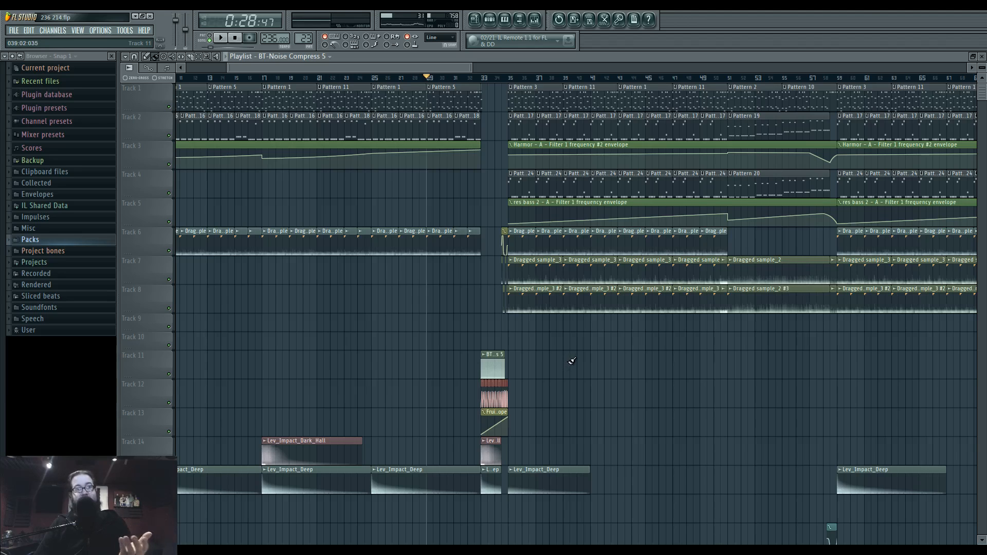
Play the transition from bar 33 up to the section starting at bar 35
{"action": "left_click", "coordinate": [483, 78]}
{"action": "key", "text": "space"}
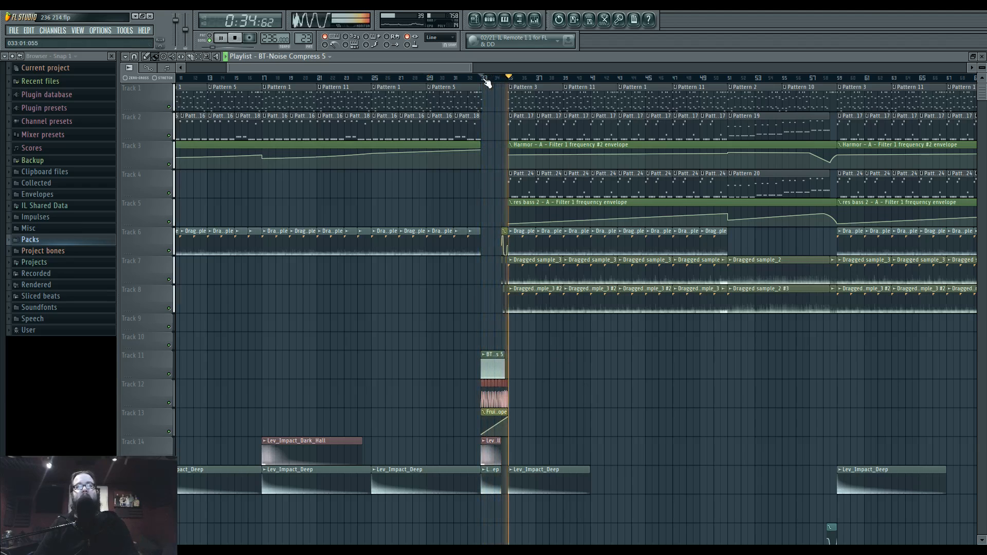
{"action": "key", "text": "space"}
Try extending the short Lev_Impact_Deep clip at bar 33 on Track 15, and return its end to match the Lev_Impact_Dark_Hall clip
{"action": "scroll", "coordinate": [490, 518], "scroll_direction": "up", "scroll_amount": 5}
{"action": "scroll", "coordinate": [490, 518], "scroll_direction": "up", "scroll_amount": 3}
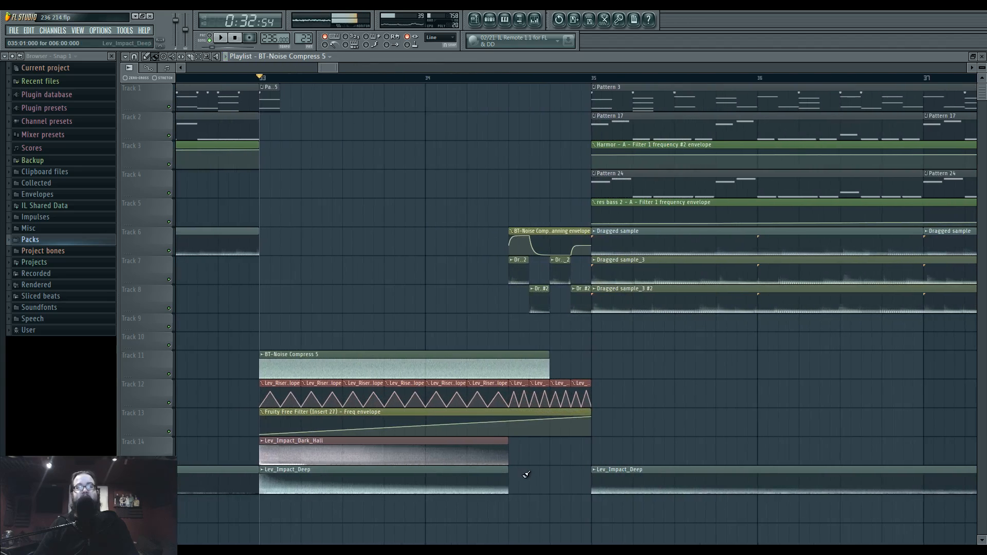
{"action": "mouse_move", "coordinate": [507, 477]}
{"action": "left_mouse_down"}
{"action": "mouse_move", "coordinate": [586, 476]}
{"action": "mouse_move", "coordinate": [508, 477]}
{"action": "left_mouse_up"}
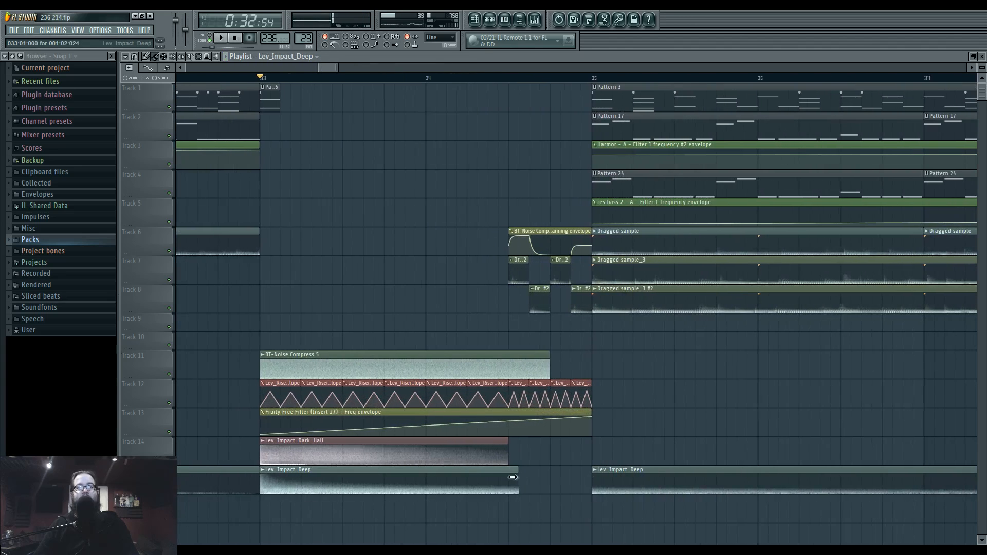
{"action": "scroll", "coordinate": [550, 482], "scroll_direction": "down", "scroll_amount": 1}
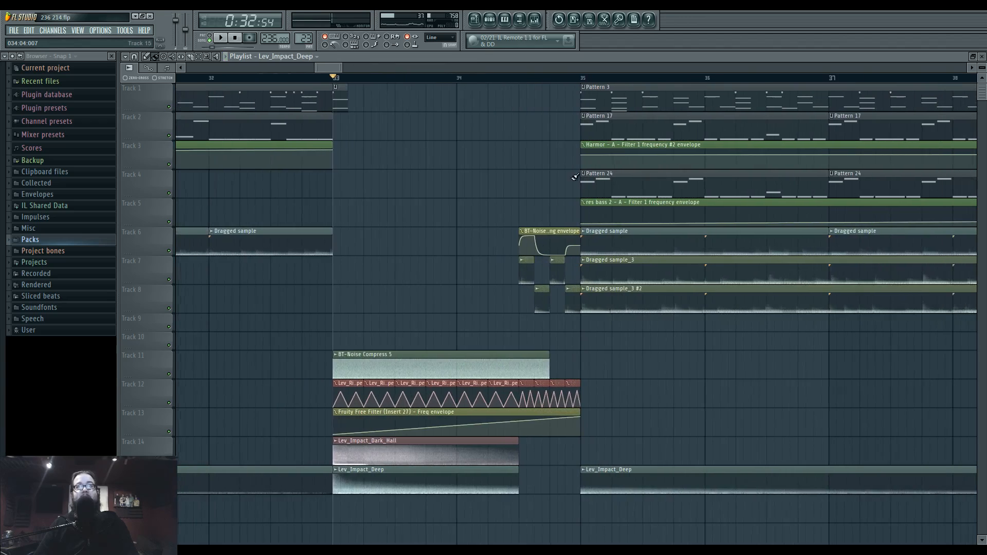
Set the song position to bar 35 and play the section that starts there
{"action": "left_click_drag", "start_coordinate": [581, 78], "coordinate": [605, 78]}
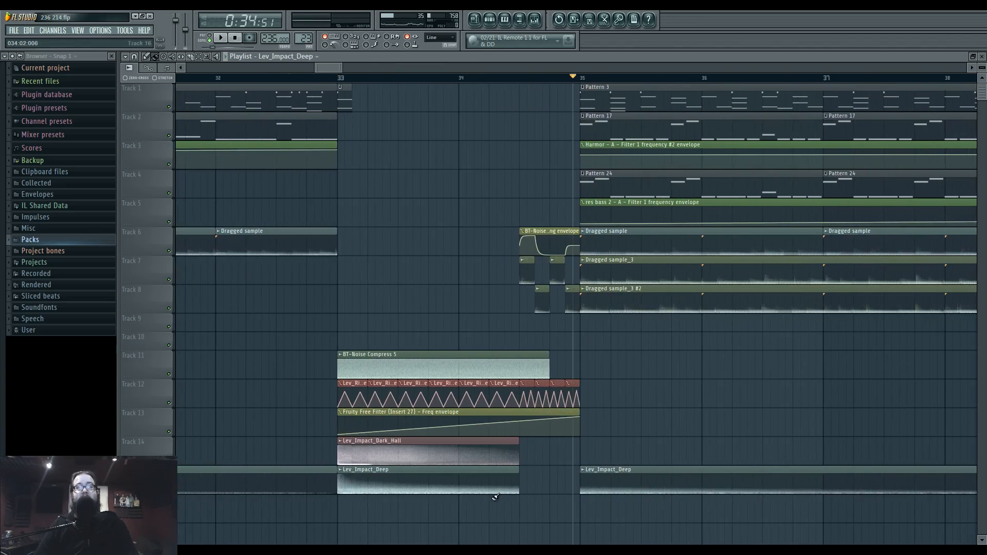
{"action": "scroll", "coordinate": [419, 450], "scroll_direction": "down", "scroll_amount": 2}
{"action": "scroll", "coordinate": [393, 433], "scroll_direction": "down", "scroll_amount": 1}
{"action": "left_click_drag", "start_coordinate": [424, 440], "coordinate": [559, 441]}
{"action": "left_click", "coordinate": [466, 79]}
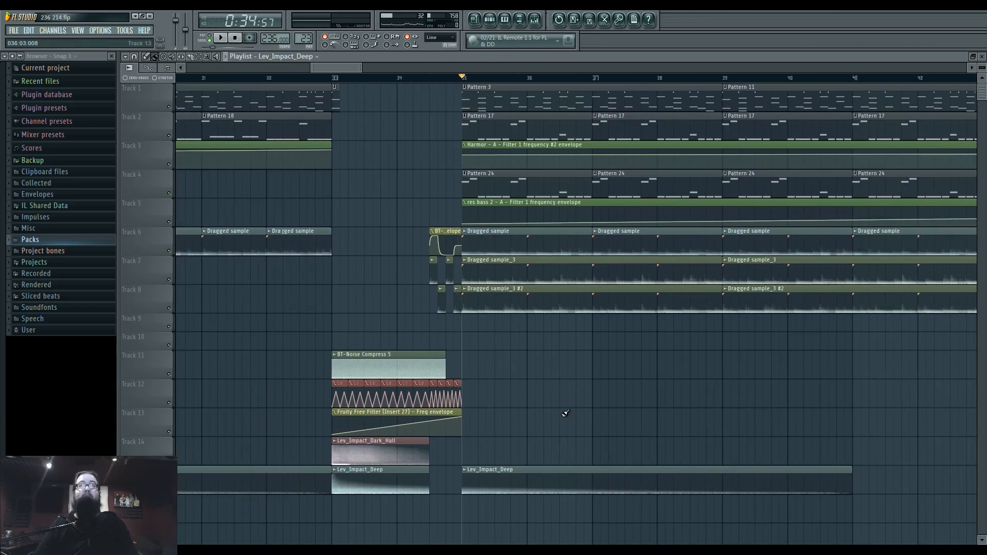
{"action": "key", "text": "space"}
{"action": "scroll", "coordinate": [586, 413], "scroll_direction": "down", "scroll_amount": 3}
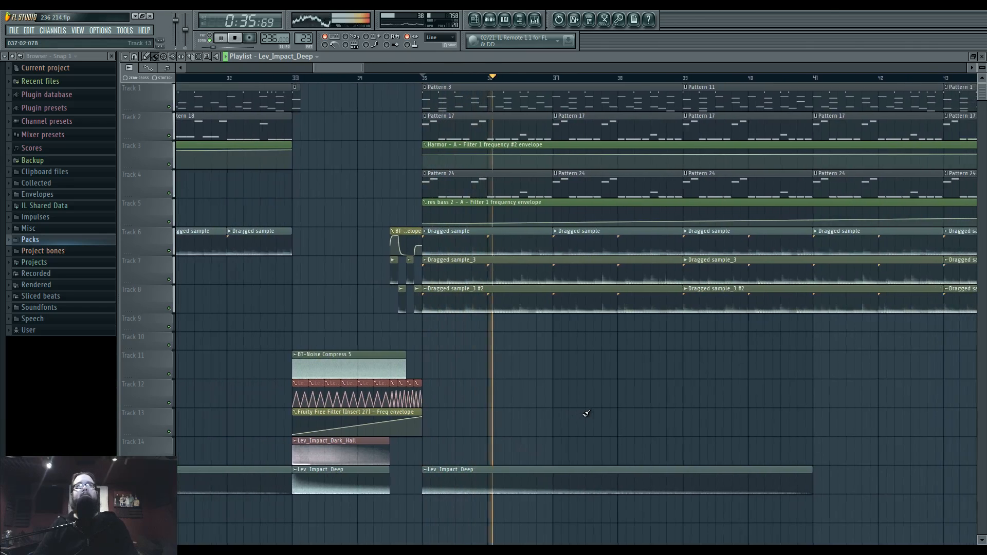
Show the mixer and replay the section from bar 35 while watching the insert levels
{"action": "left_click", "coordinate": [534, 20]}
{"action": "key", "text": "space"}
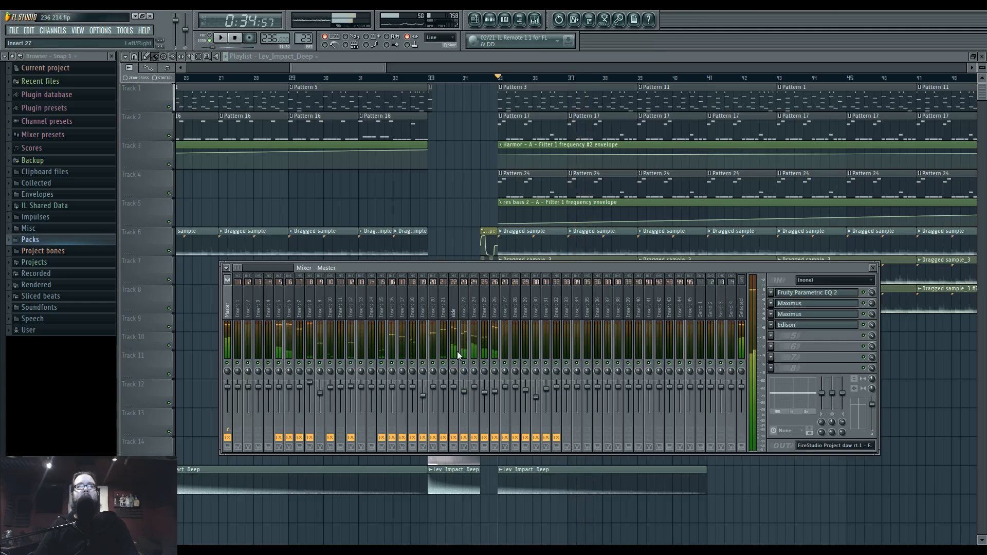
{"action": "key", "text": "space"}
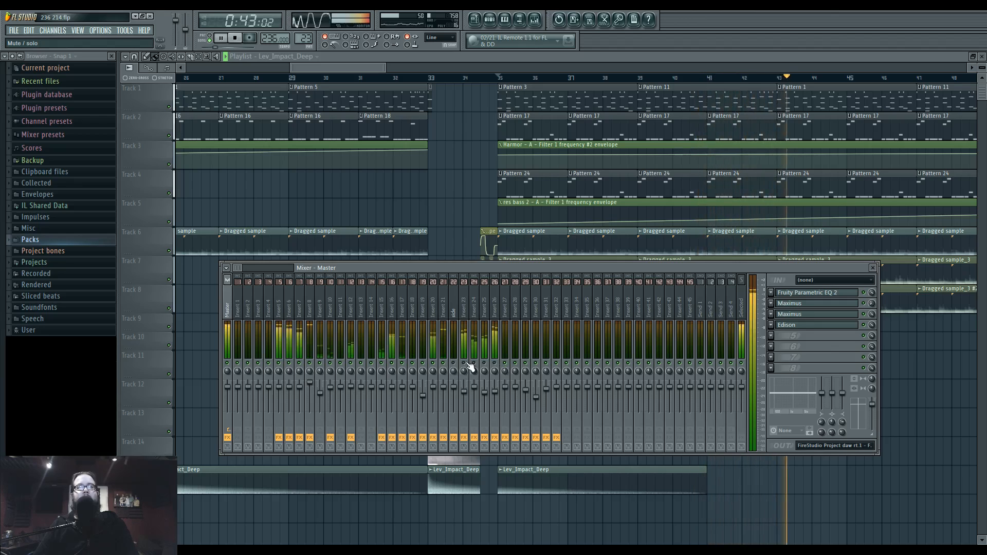
{"action": "key", "text": "space"}
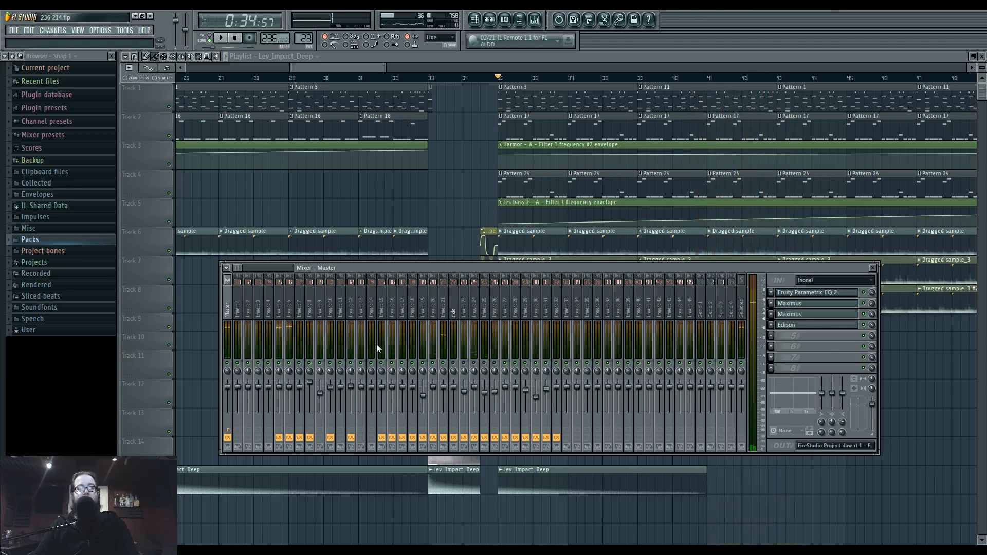
Open the second Maximus on the Master track and play short bursts from bar 35, bringing the mixer in front
{"action": "left_click", "coordinate": [817, 314]}
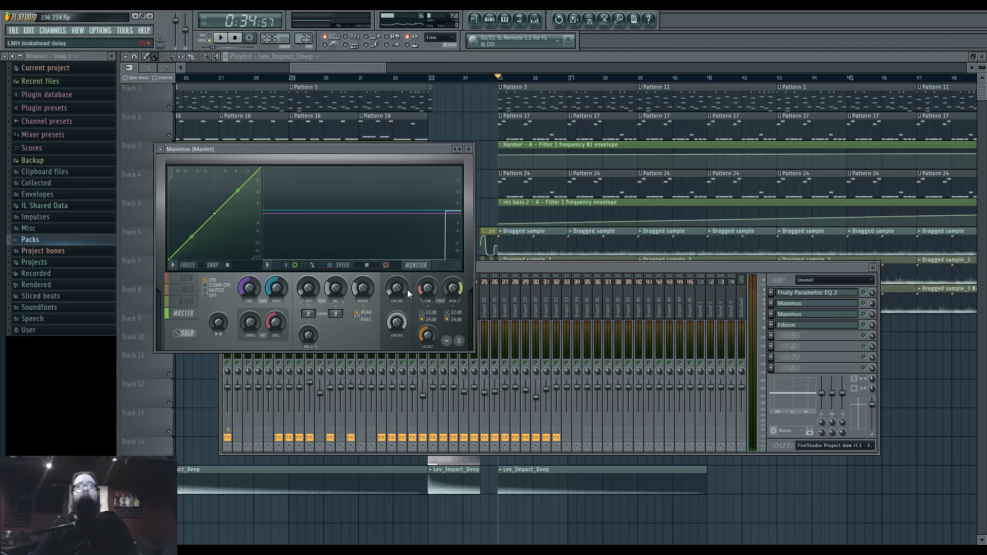
{"action": "key", "text": "space"}
{"action": "key", "text": "space"}
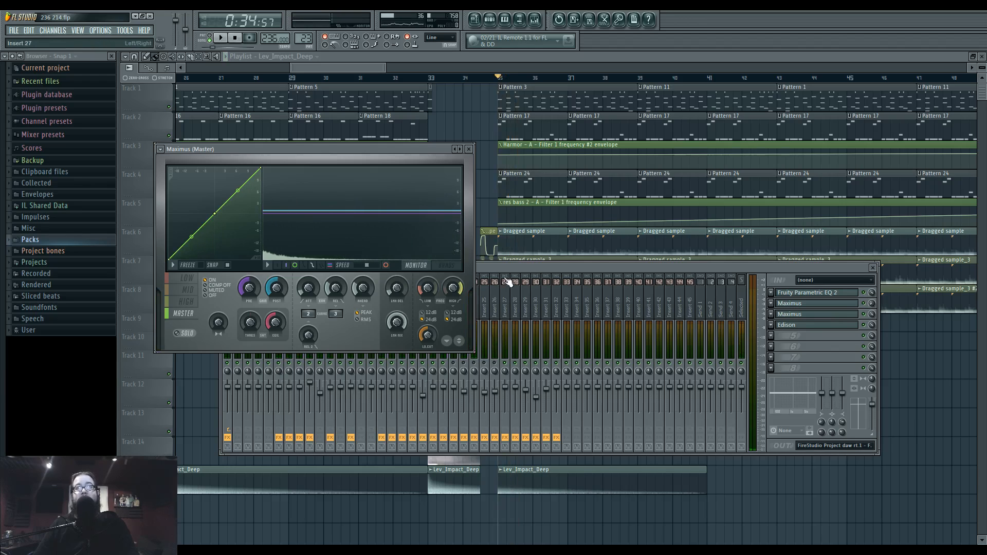
{"action": "mouse_move", "coordinate": [489, 267]}
{"action": "left_mouse_down"}
{"action": "mouse_move", "coordinate": [504, 297]}
{"action": "mouse_move", "coordinate": [509, 264]}
{"action": "mouse_move", "coordinate": [504, 278]}
{"action": "left_mouse_up"}
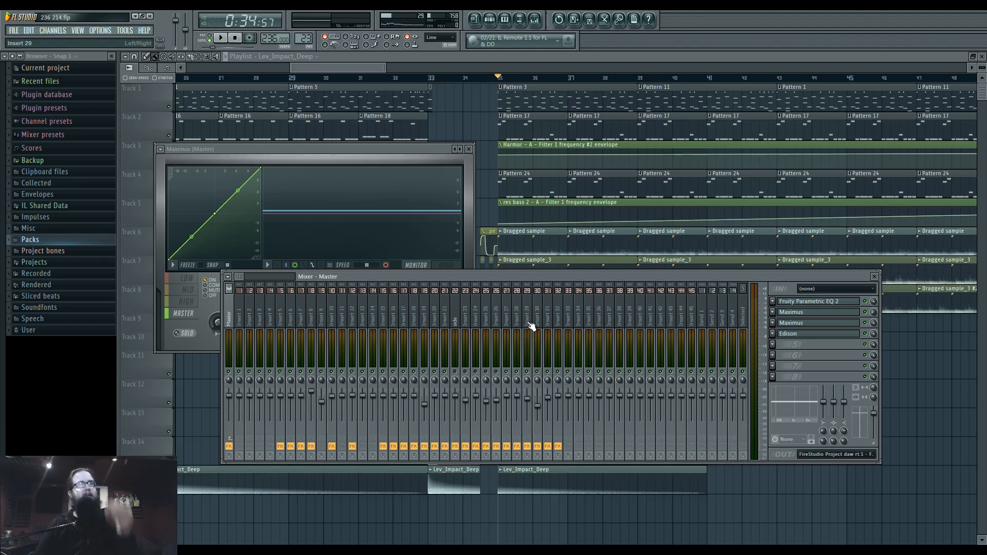
{"action": "key", "text": "space"}
{"action": "key", "text": "space"}
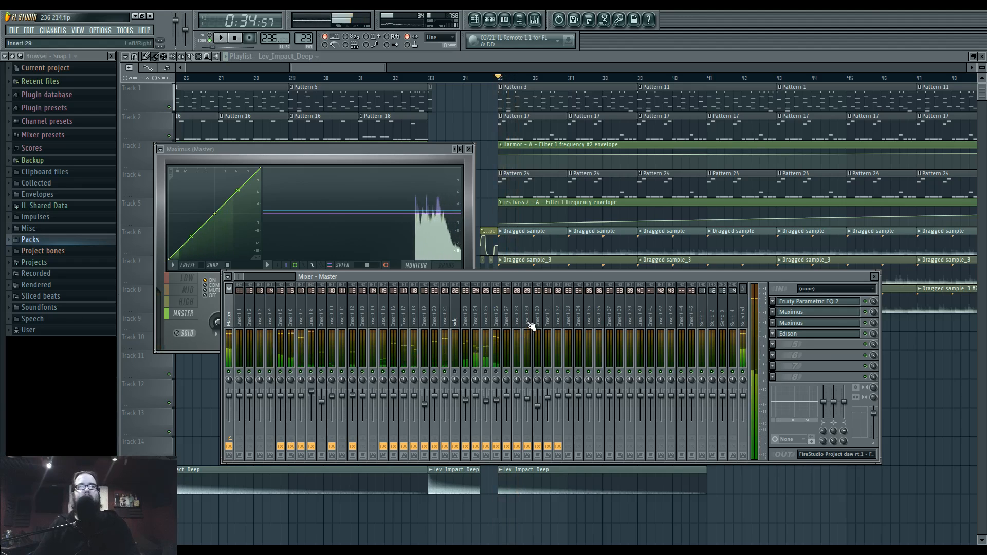
Show the Unsorted channels in the step sequencer, open Superior Drummer 2, and audition its right kick drum
{"action": "key", "text": "F6"}
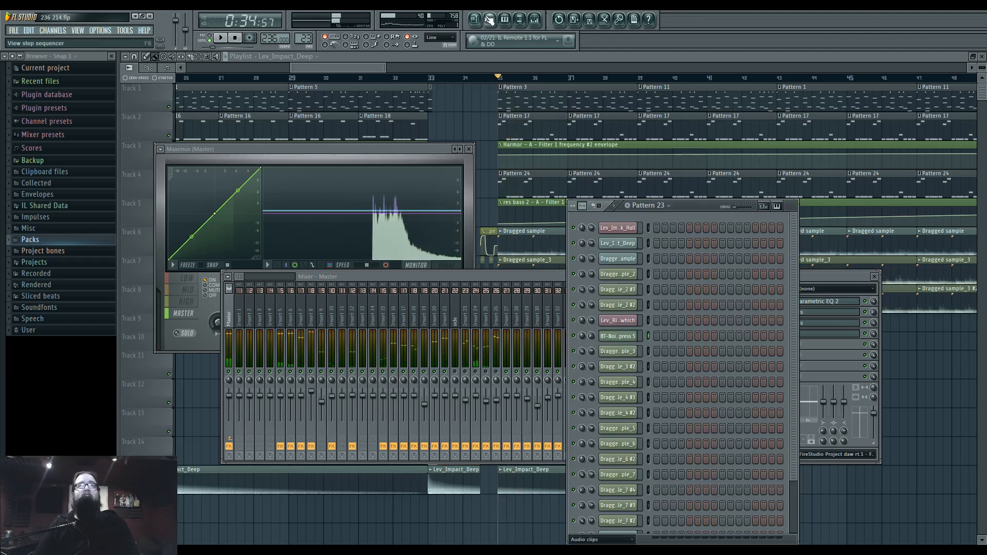
{"action": "left_click", "coordinate": [616, 540]}
{"action": "left_click", "coordinate": [617, 532]}
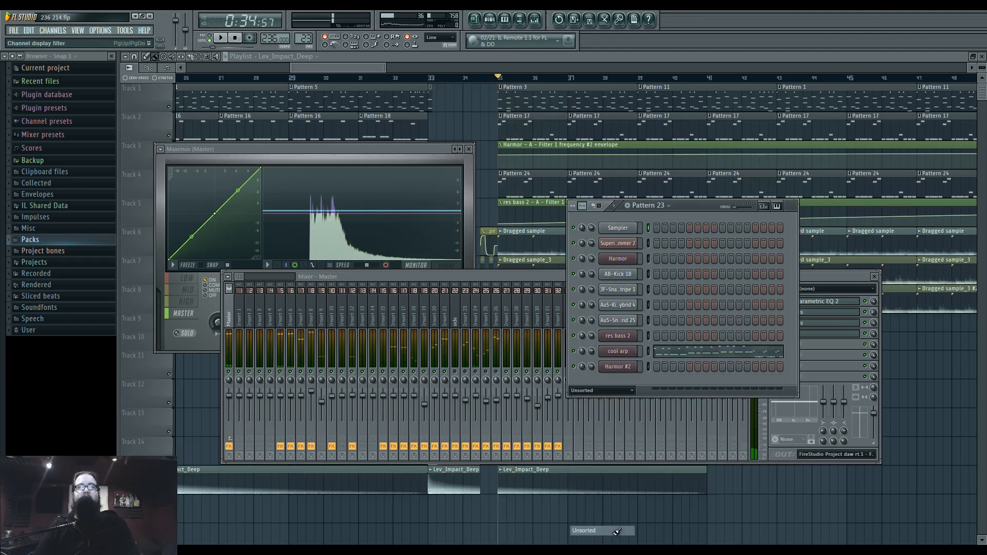
{"action": "left_click", "coordinate": [619, 243]}
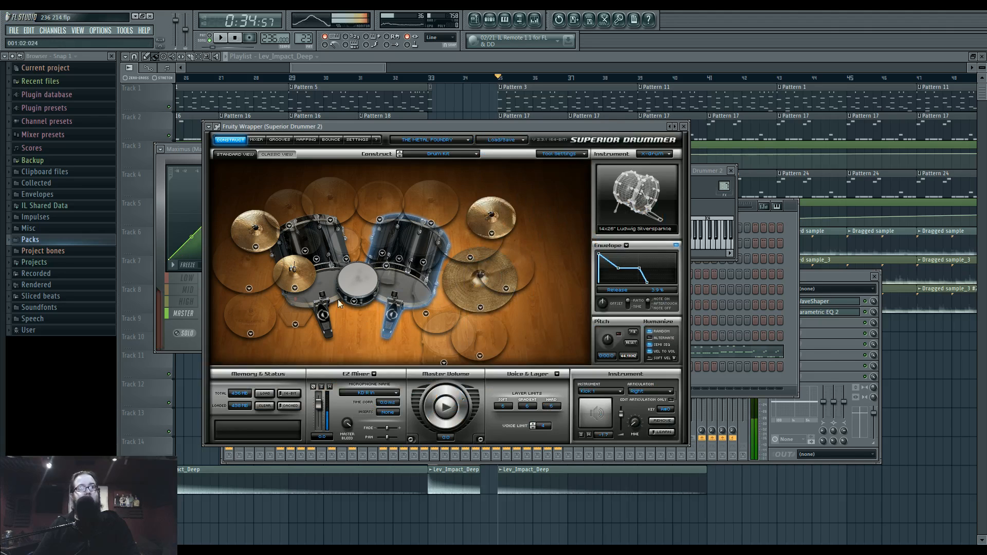
{"action": "left_click", "coordinate": [399, 313]}
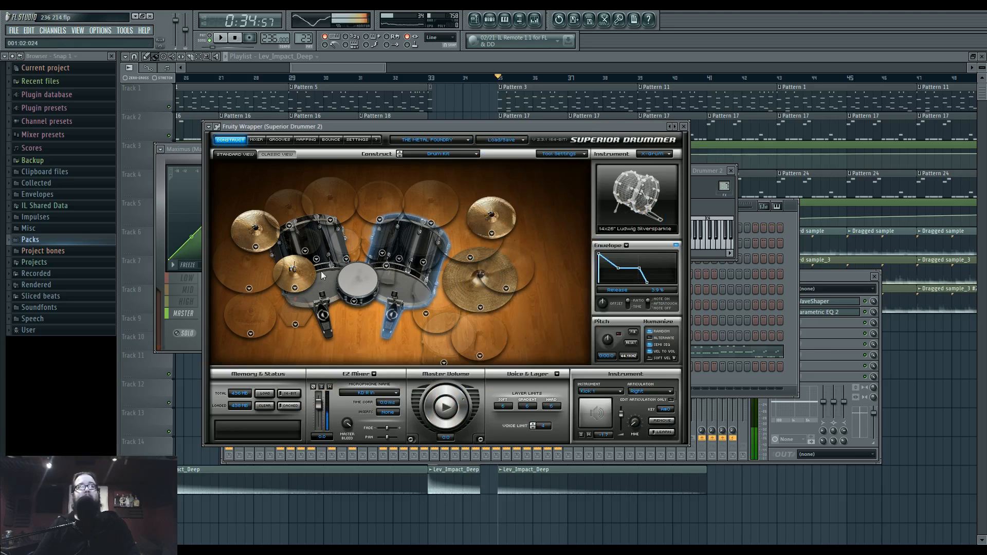
Show Superior Drummer's Mapping page and compare the left and right kicks, auditioning the highlighted key on its keyboard
{"action": "left_click", "coordinate": [306, 140]}
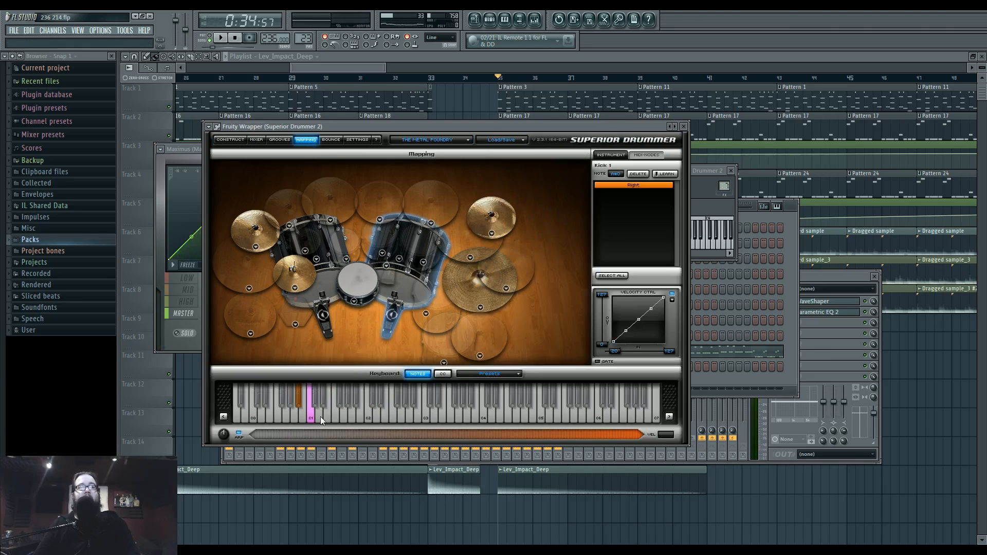
{"action": "left_click", "coordinate": [320, 294]}
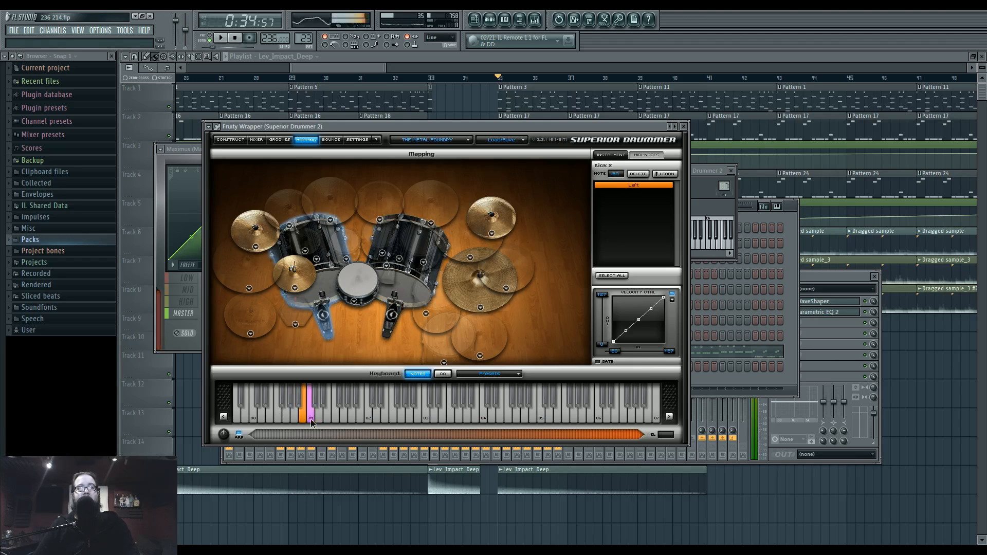
{"action": "left_click", "coordinate": [403, 299]}
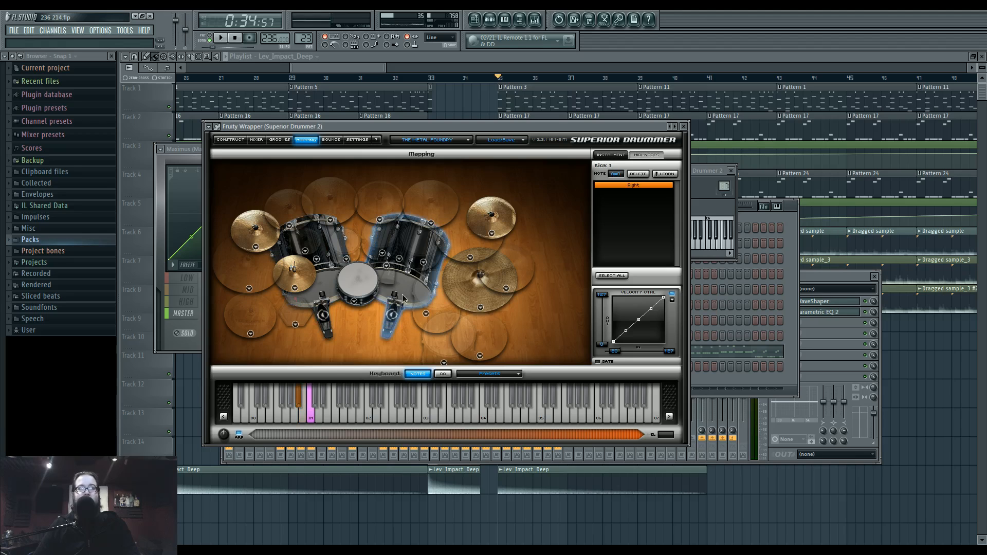
{"action": "left_click", "coordinate": [320, 414]}
{"action": "left_click", "coordinate": [312, 419]}
{"action": "left_click", "coordinate": [312, 420]}
{"action": "left_click", "coordinate": [312, 421]}
{"action": "left_click", "coordinate": [311, 422]}
Audition the right kick on the drum kit and its mapped key again, and try nearby kit pieces
{"action": "left_click", "coordinate": [391, 299]}
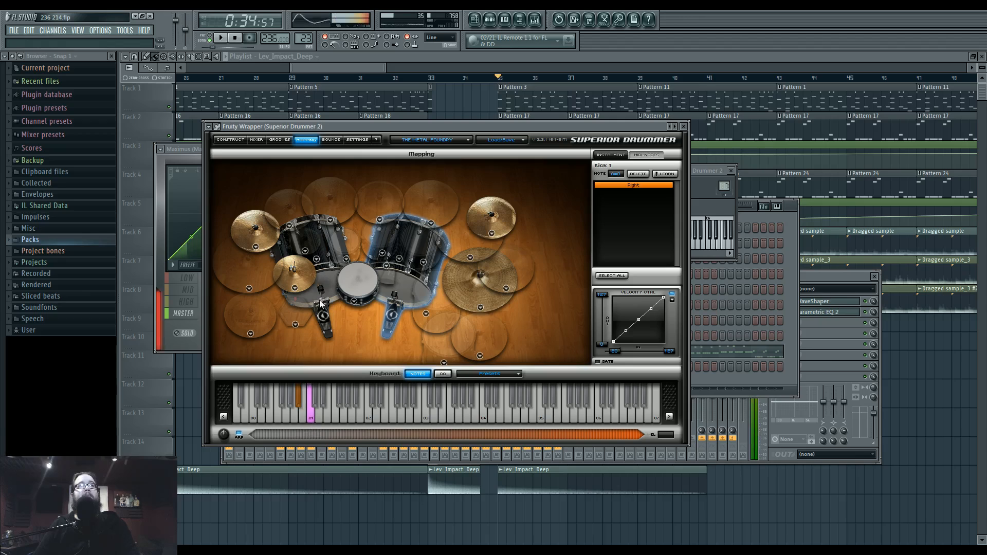
{"action": "left_click", "coordinate": [390, 300]}
{"action": "left_click", "coordinate": [312, 422]}
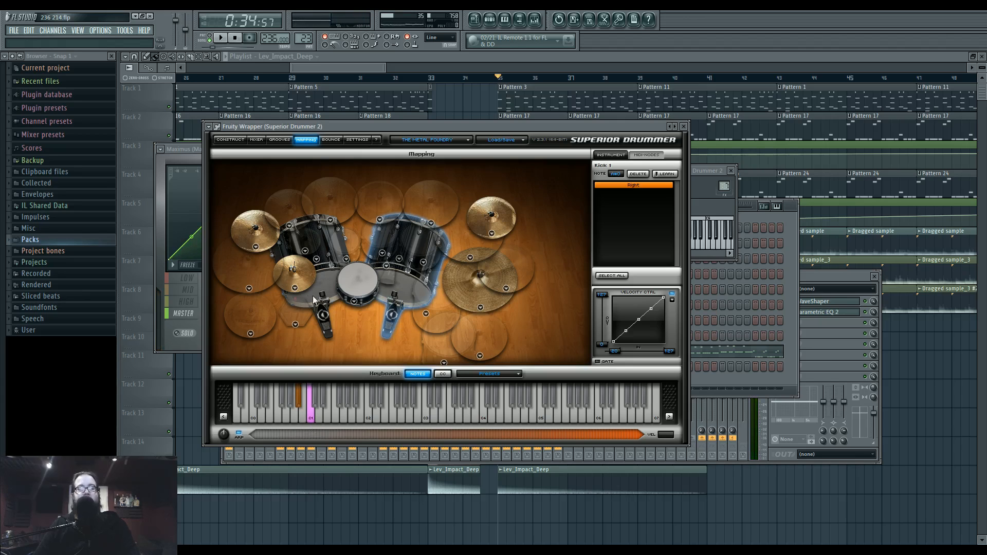
{"action": "left_click", "coordinate": [354, 301]}
{"action": "left_click", "coordinate": [366, 298]}
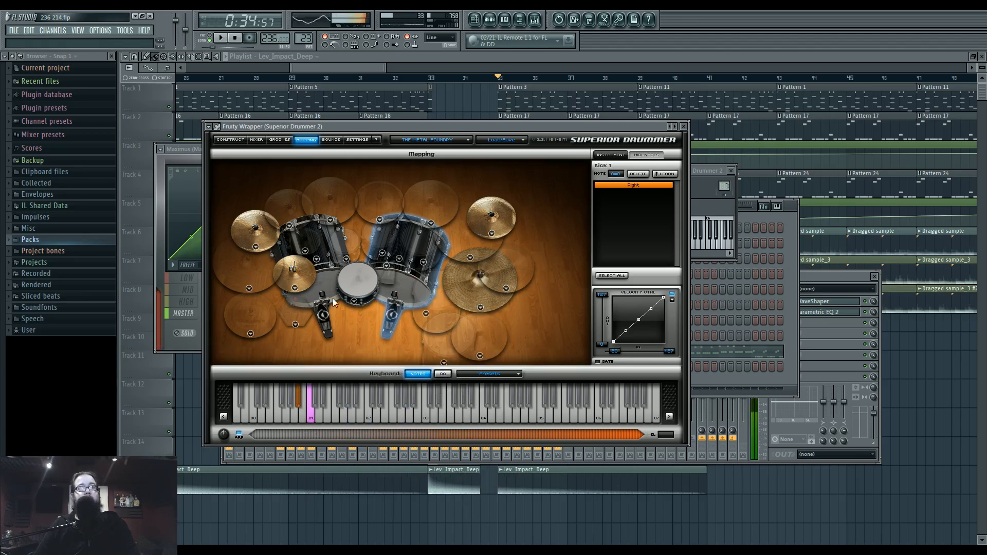
{"action": "left_click", "coordinate": [272, 249]}
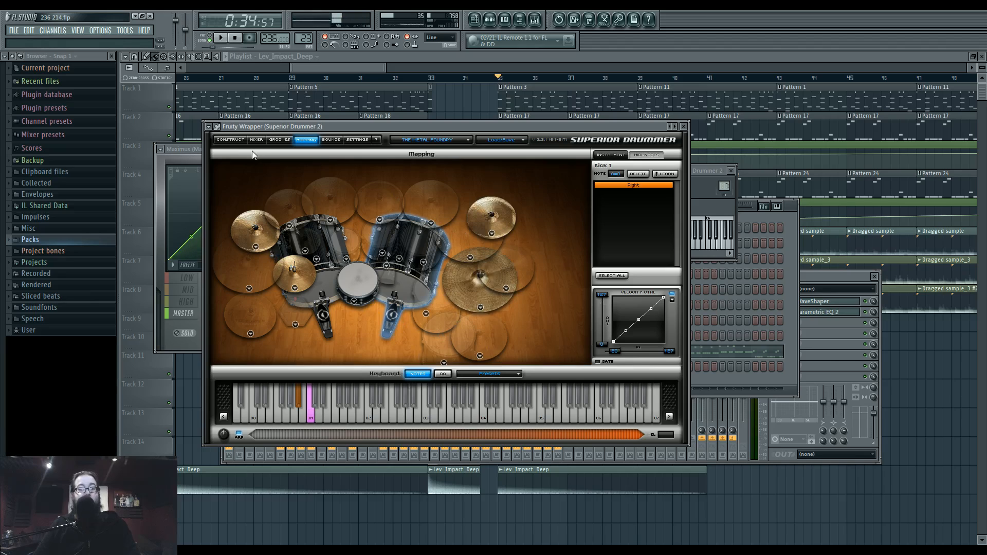
Bring the step sequencer and mixer to the front, play briefly from bar 35, and select Insert 20
{"action": "left_click", "coordinate": [789, 211]}
{"action": "left_click", "coordinate": [535, 19]}
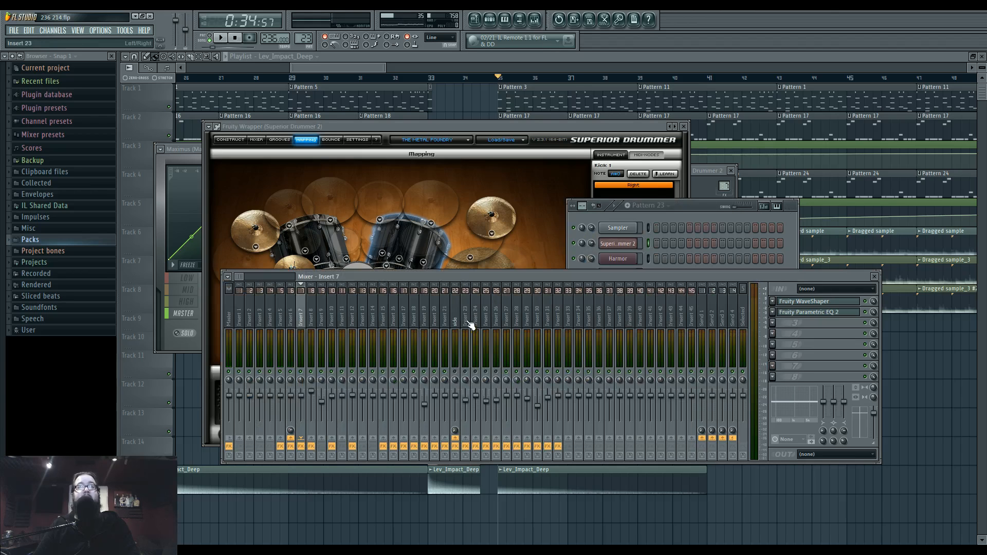
{"action": "key", "text": "space"}
{"action": "key", "text": "space"}
{"action": "right_click", "coordinate": [434, 319]}
{"action": "left_click", "coordinate": [434, 317]}
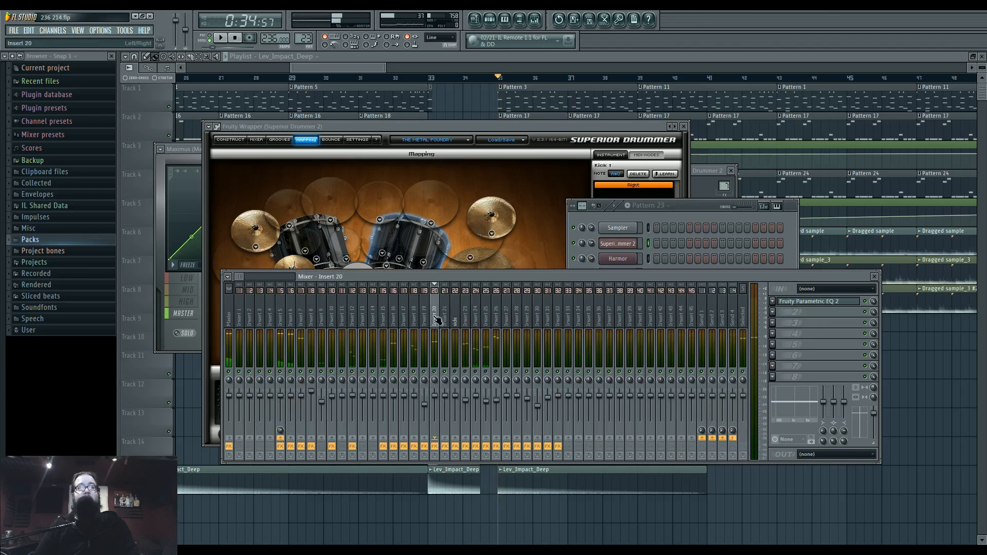
Replay the section from bar 35 while watching Insert 20 and the neighbouring mixer levels, and stop playback
{"action": "key", "text": "space"}
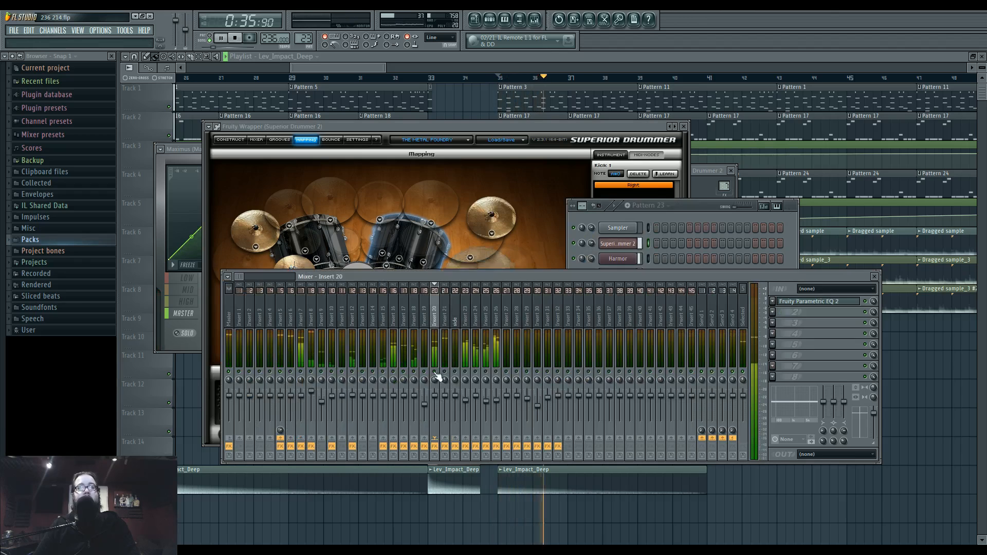
{"action": "key", "text": "space"}
{"action": "key", "text": "space"}
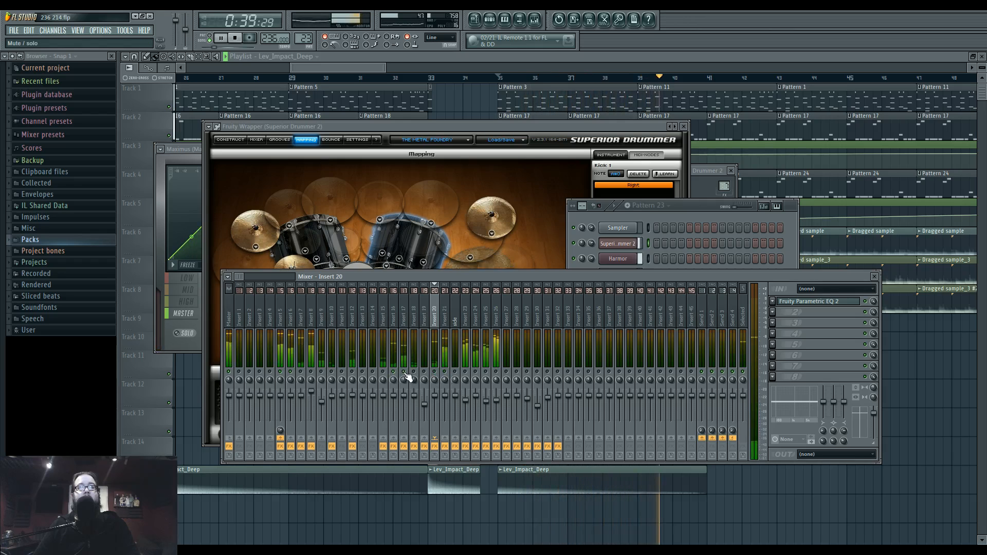
{"action": "key", "text": "space"}
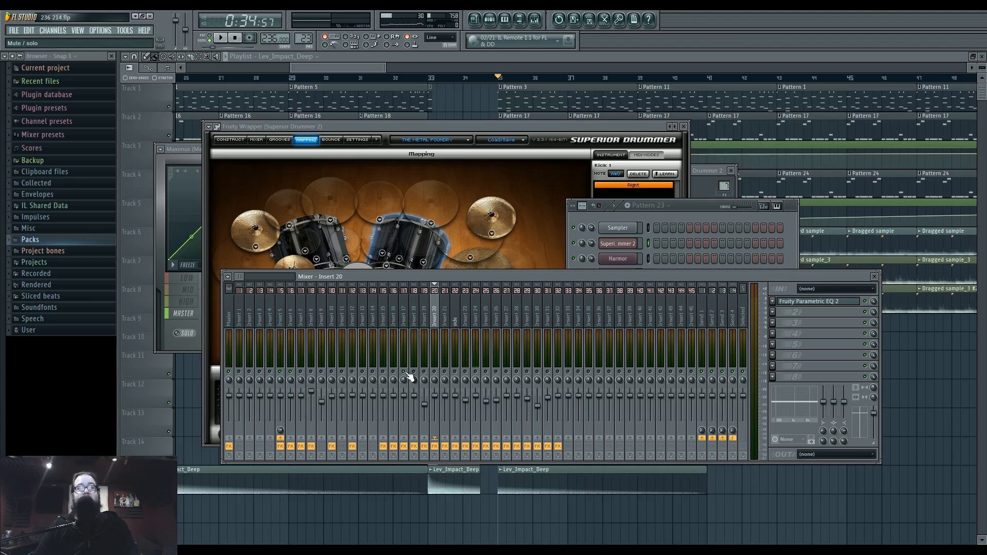
Play from bar 35 with the floating windows closed, and jump ahead through the arrangement to the transition just before bar 59
{"action": "key", "text": "space"}
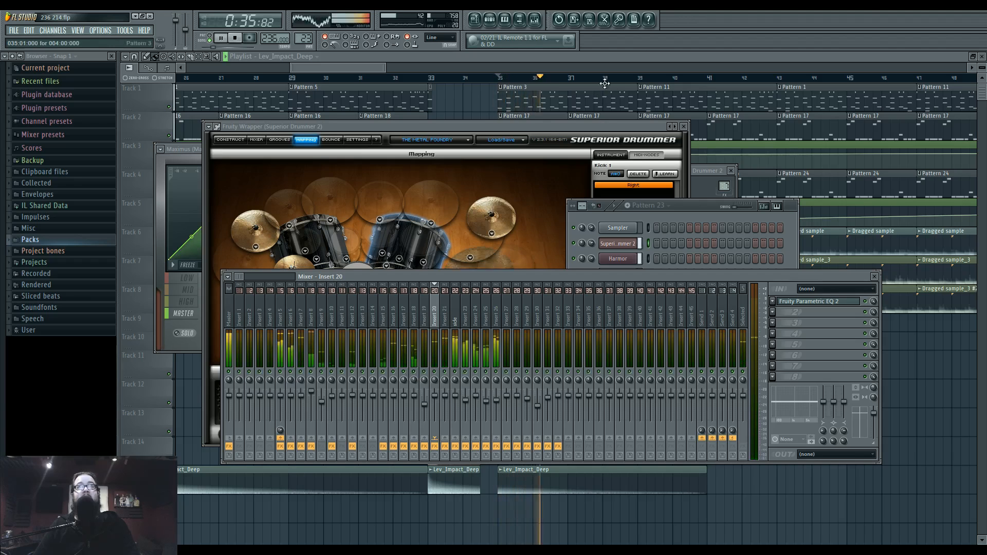
{"action": "key", "text": "F12"}
{"action": "scroll", "coordinate": [713, 211], "scroll_direction": "right", "scroll_amount": 3}
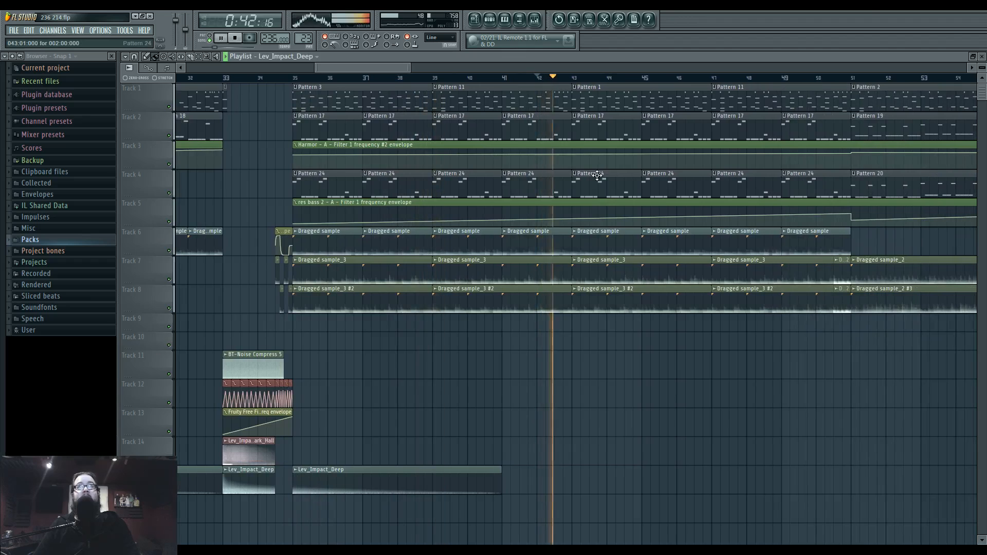
{"action": "scroll", "coordinate": [565, 99], "scroll_direction": "right", "scroll_amount": 3}
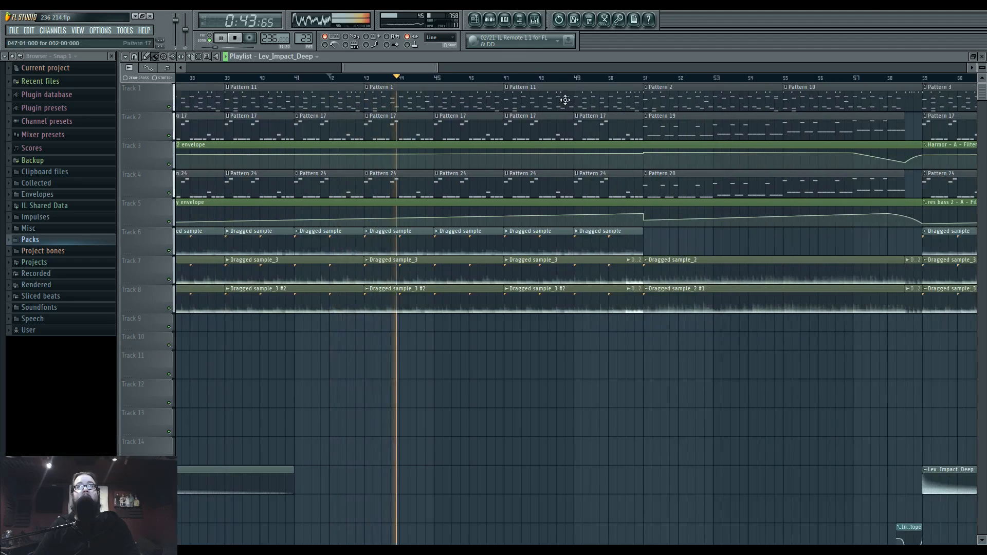
{"action": "left_click", "coordinate": [591, 78]}
{"action": "scroll", "coordinate": [708, 188], "scroll_direction": "right", "scroll_amount": 4}
{"action": "left_click", "coordinate": [581, 78]}
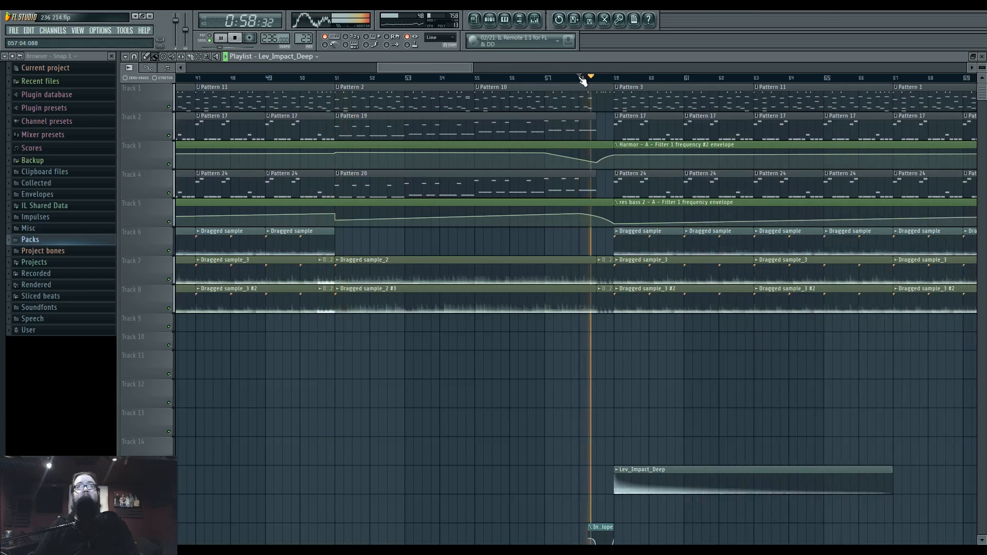
{"action": "left_click", "coordinate": [596, 78]}
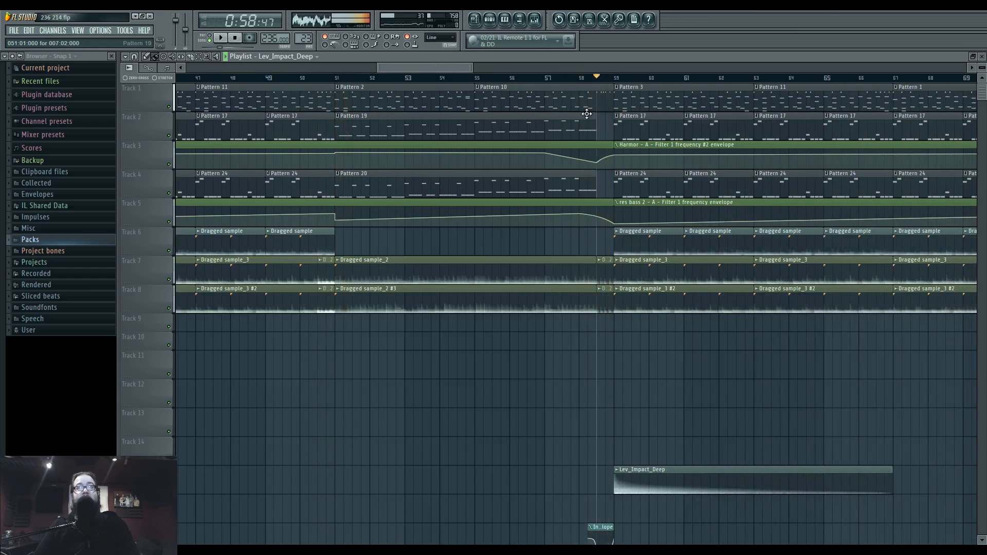
{"action": "key", "text": "space"}
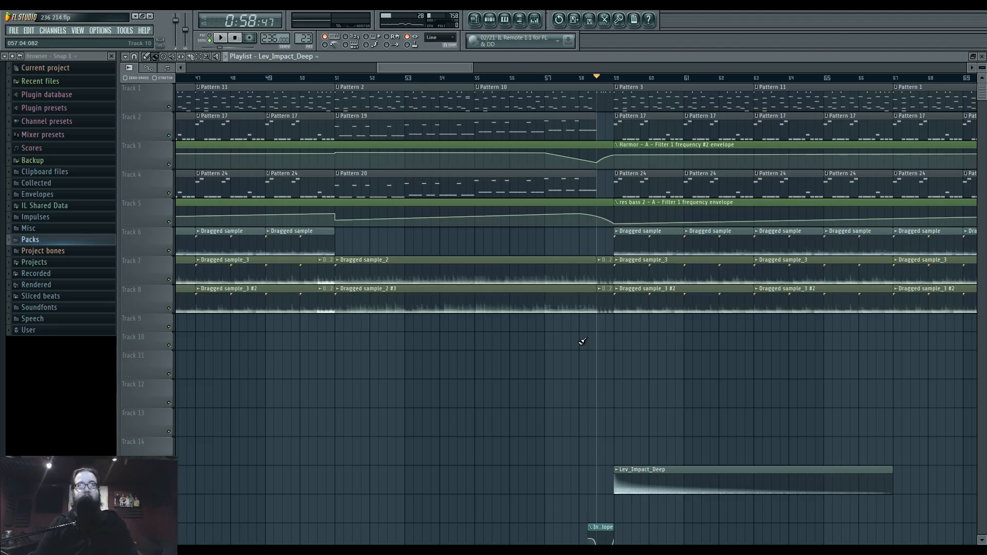
Reopen the step sequencer and mixer, play the transition before bar 59, and set the playback position to bar 51
{"action": "left_click", "coordinate": [489, 19]}
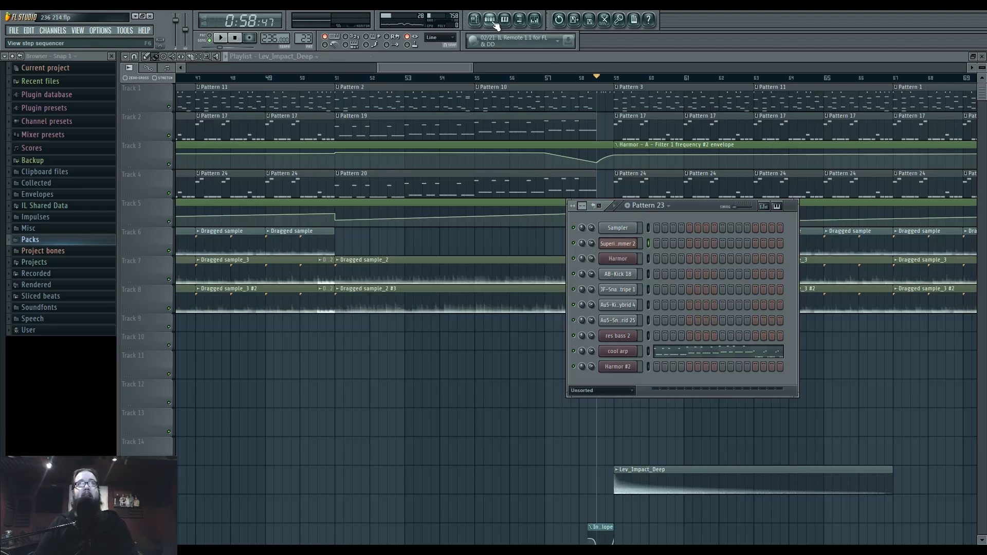
{"action": "left_click", "coordinate": [535, 20]}
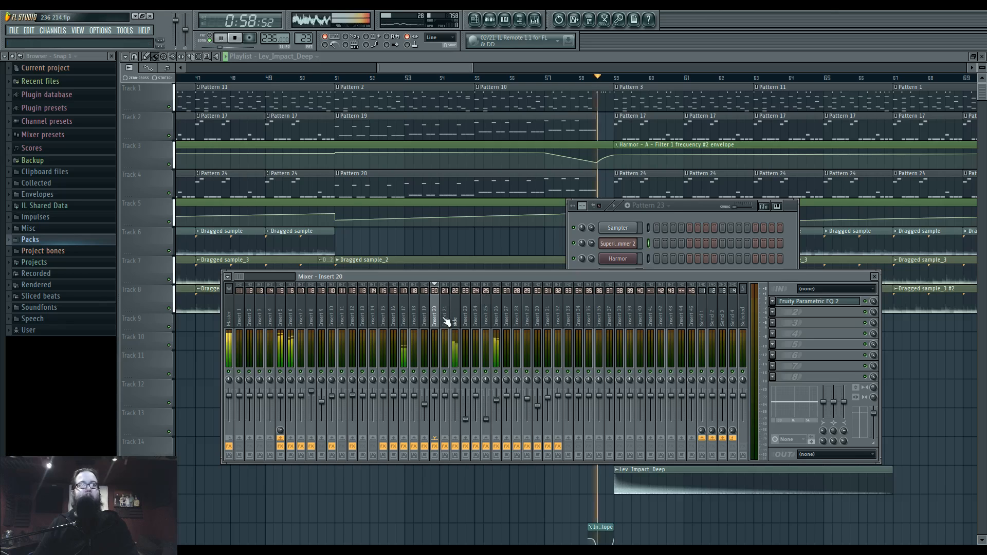
{"action": "left_click", "coordinate": [365, 78]}
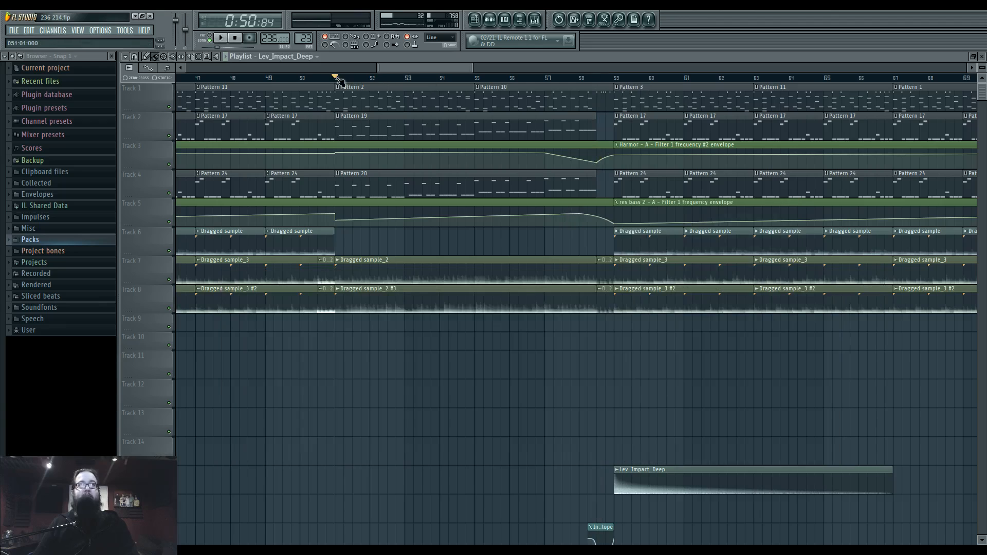
Select the side track in the mixer and place its two Fruity Limiter windows next to each other
{"action": "left_click", "coordinate": [534, 21]}
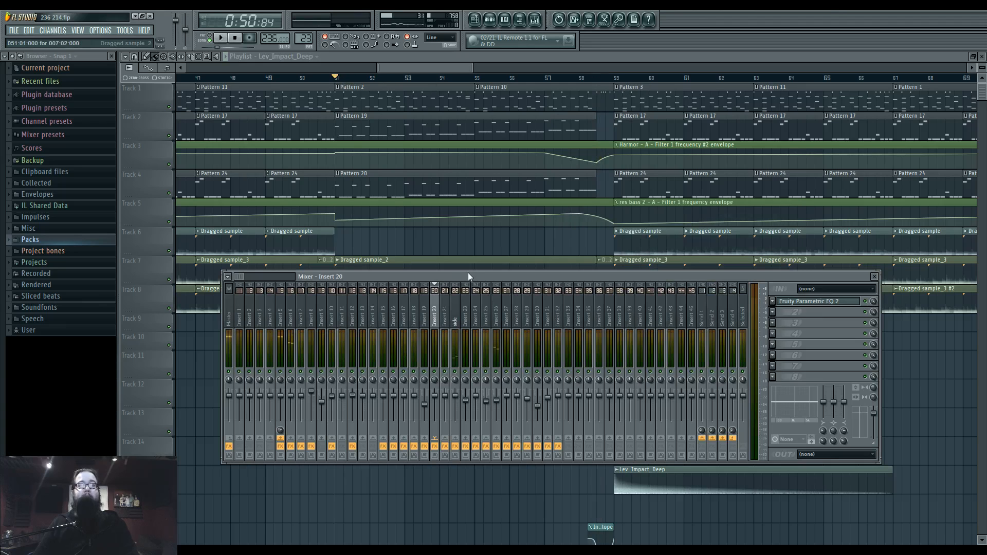
{"action": "left_click", "coordinate": [458, 316]}
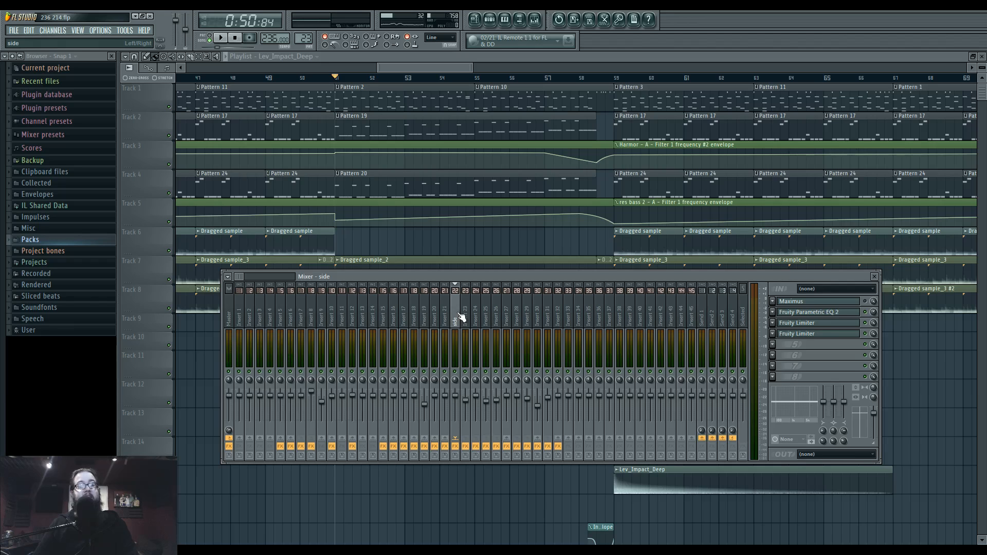
{"action": "left_click", "coordinate": [814, 322]}
{"action": "left_click", "coordinate": [816, 334]}
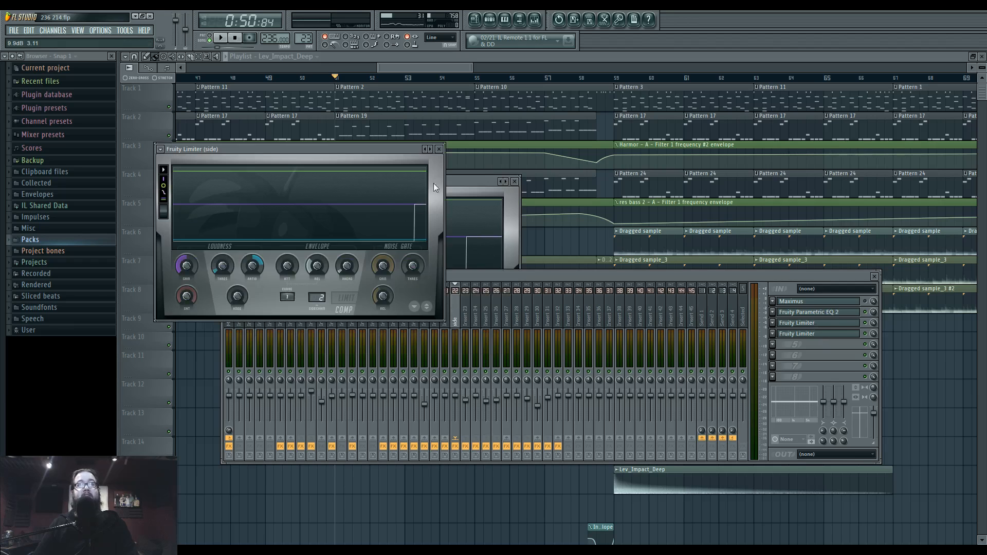
{"action": "left_click", "coordinate": [461, 184]}
{"action": "left_click_drag", "start_coordinate": [461, 185], "coordinate": [688, 153]}
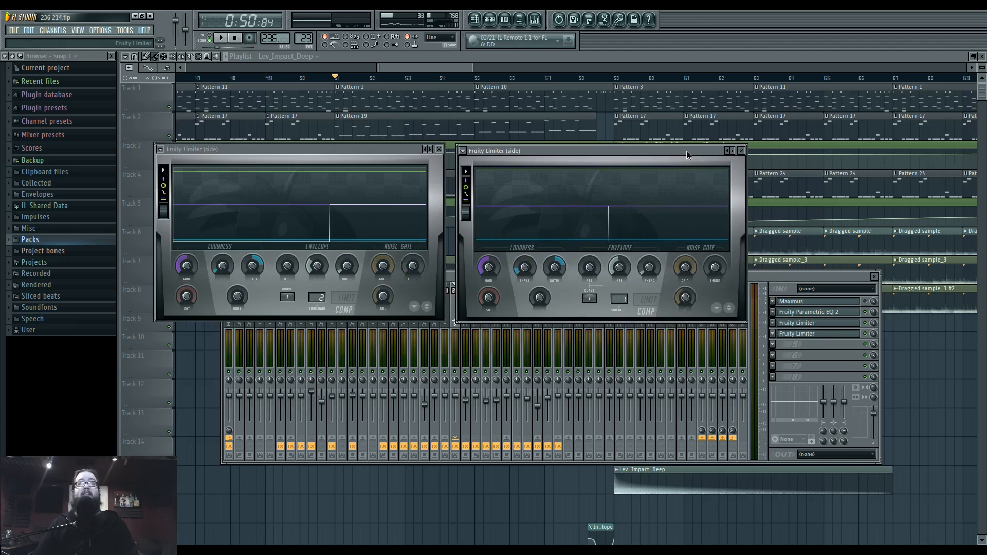
{"action": "left_click_drag", "start_coordinate": [686, 150], "coordinate": [684, 149]}
Play briefly from bar 51, pause both limiter displays to compare their compression, and resume them before returning to the mixer
{"action": "key", "text": "space"}
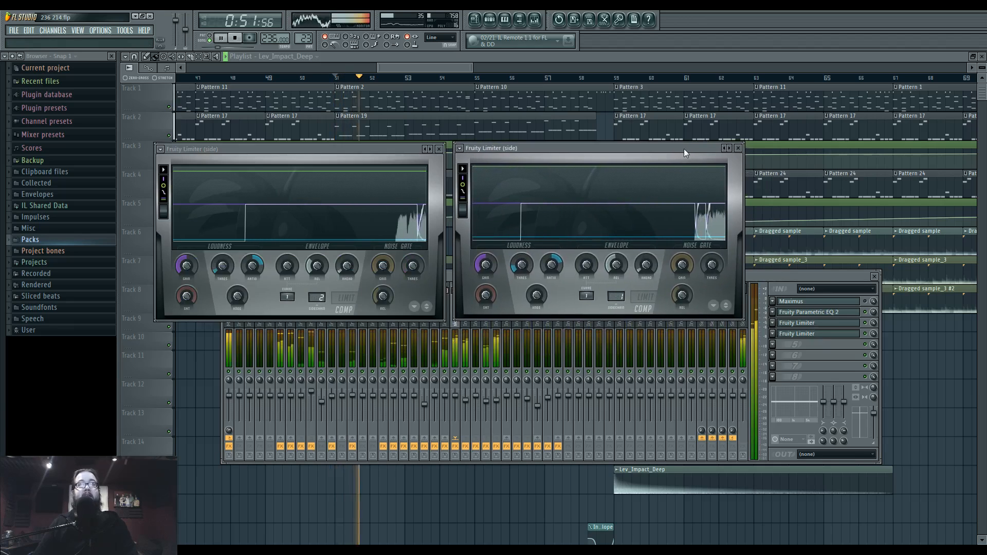
{"action": "key", "text": "space"}
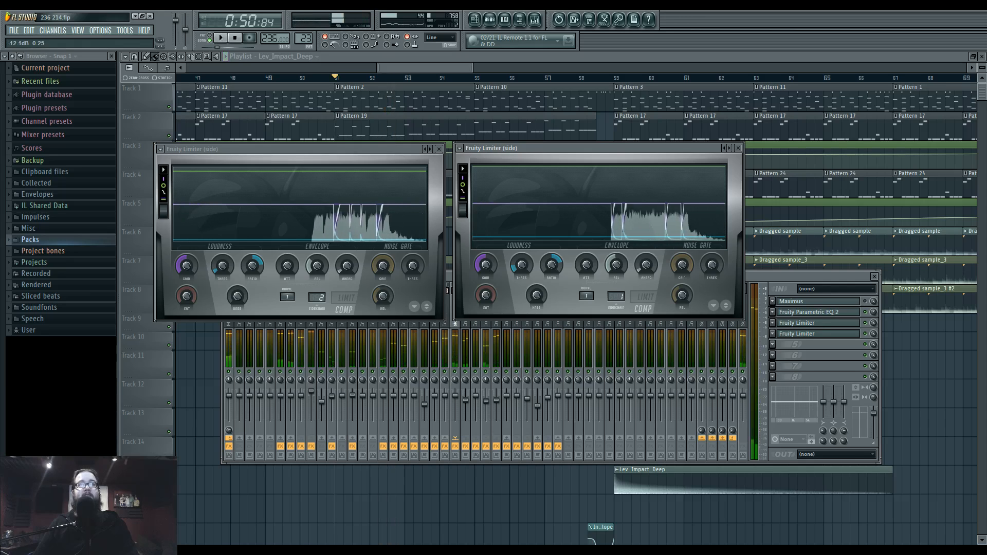
{"action": "left_click", "coordinate": [617, 223]}
{"action": "left_click", "coordinate": [303, 231]}
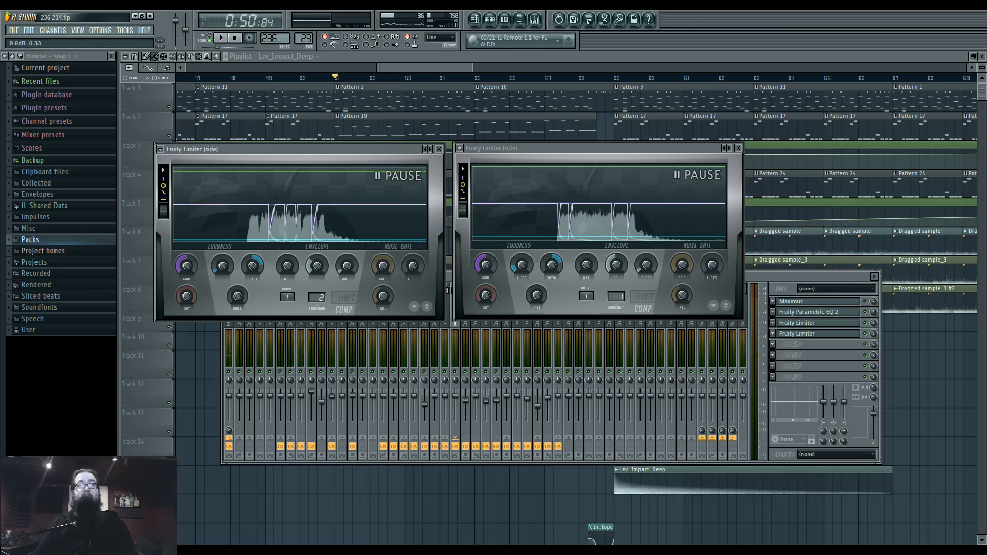
{"action": "left_click", "coordinate": [309, 221]}
{"action": "left_click", "coordinate": [591, 221]}
{"action": "left_click", "coordinate": [775, 283]}
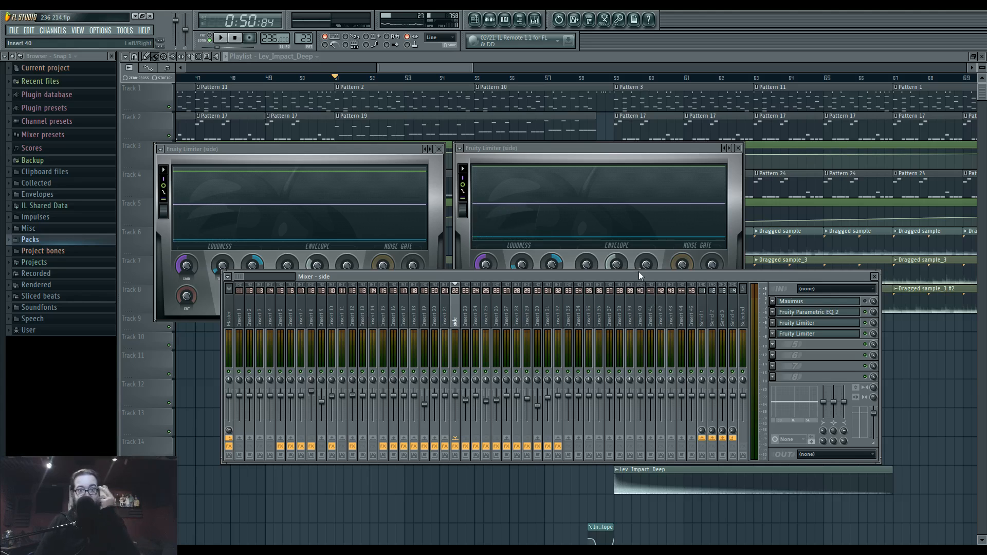
Play the section from bar 51 while watching the limiters and mixer levels, select Insert 26, and stop playback
{"action": "key", "text": "space"}
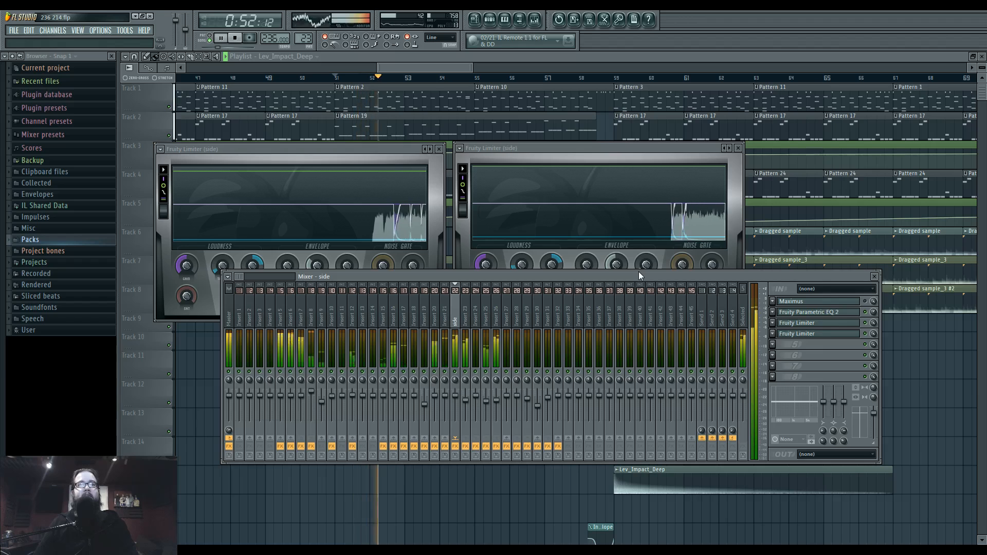
{"action": "left_click", "coordinate": [496, 324]}
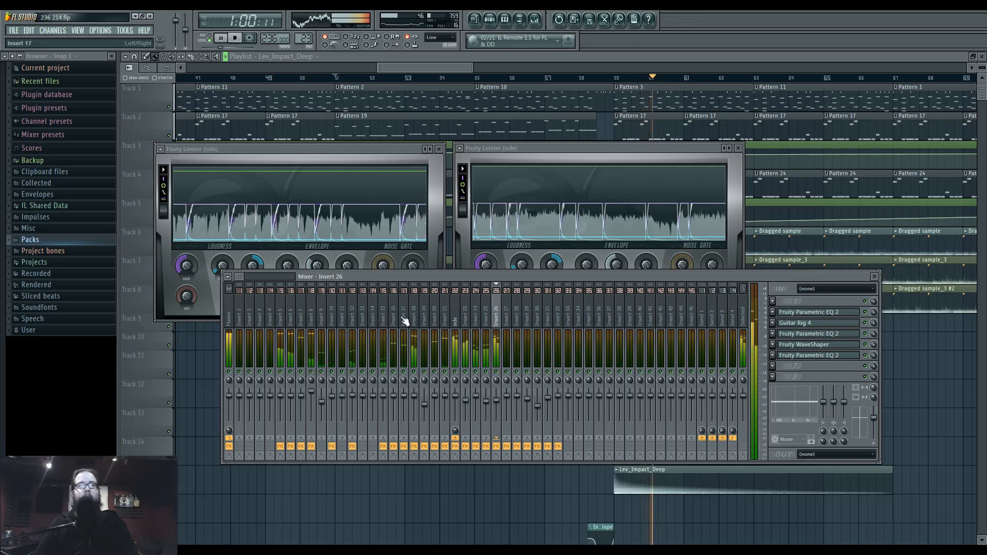
{"action": "key", "text": "space"}
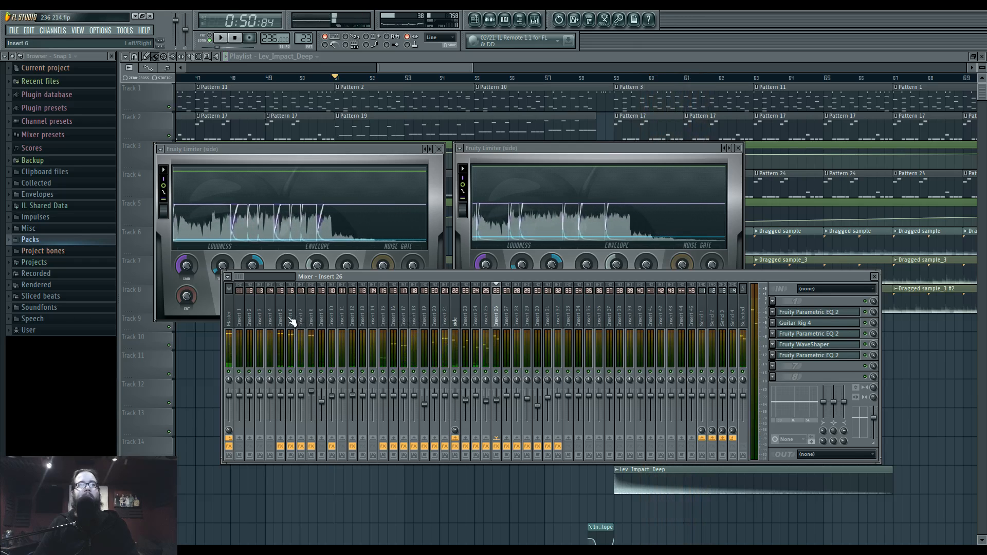
Review the effect chains on Inserts 19, 8 and 7, ending with Insert 6 selected
{"action": "left_click", "coordinate": [428, 320]}
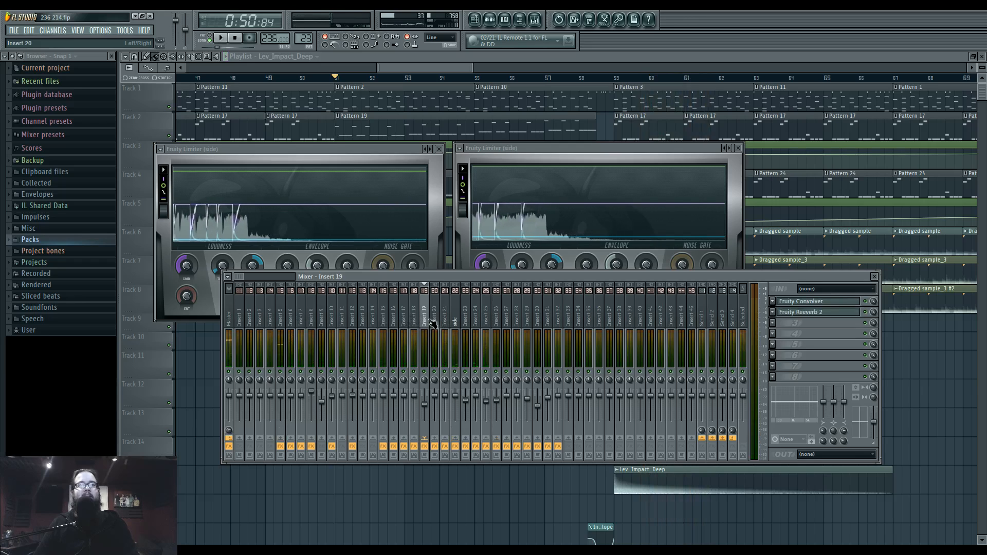
{"action": "left_click", "coordinate": [312, 319]}
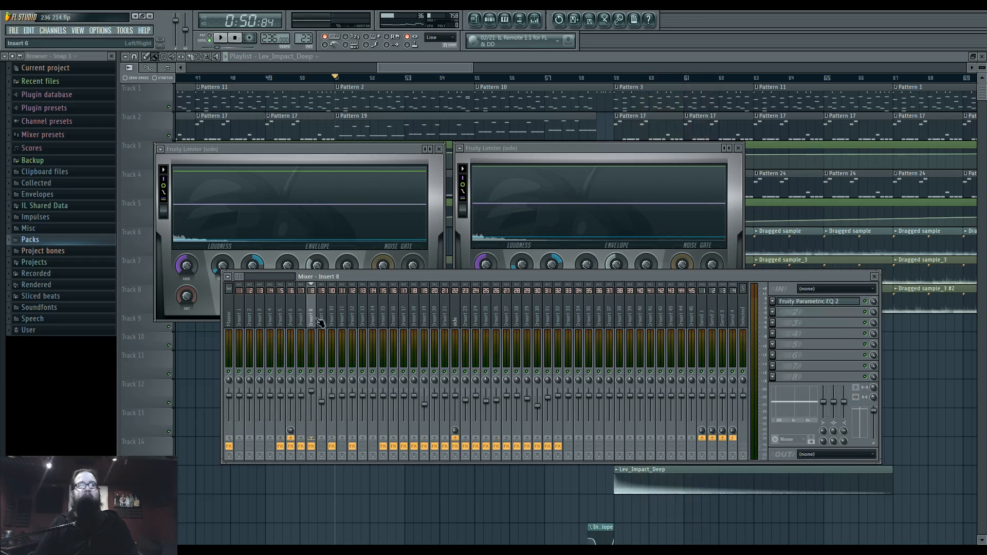
{"action": "left_click", "coordinate": [303, 320]}
{"action": "left_click", "coordinate": [294, 319]}
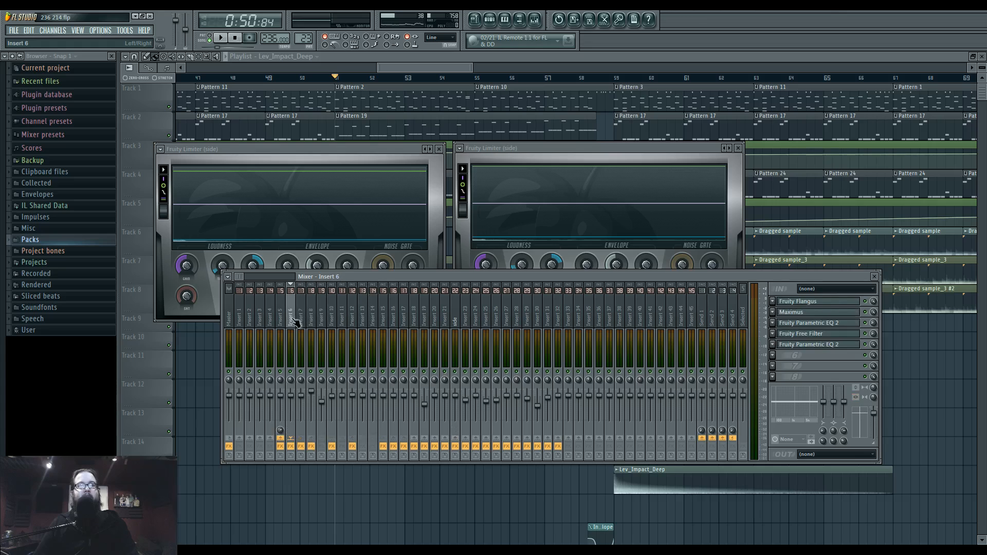
Open Insert 6's Fruity Flangus and Maximus, and move Maximus clear of the effect slots
{"action": "left_click", "coordinate": [829, 303]}
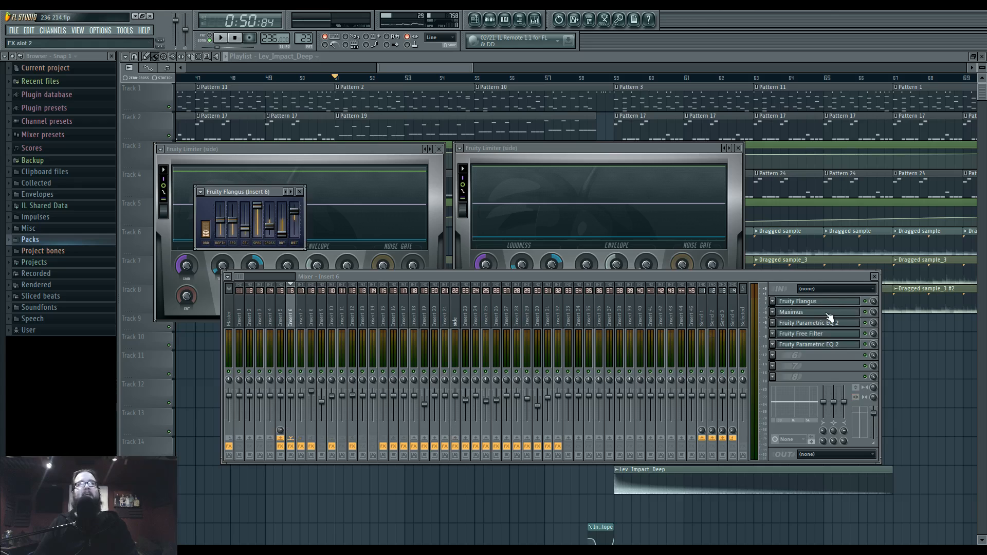
{"action": "left_click", "coordinate": [829, 313]}
{"action": "left_click_drag", "start_coordinate": [718, 252], "coordinate": [465, 251]}
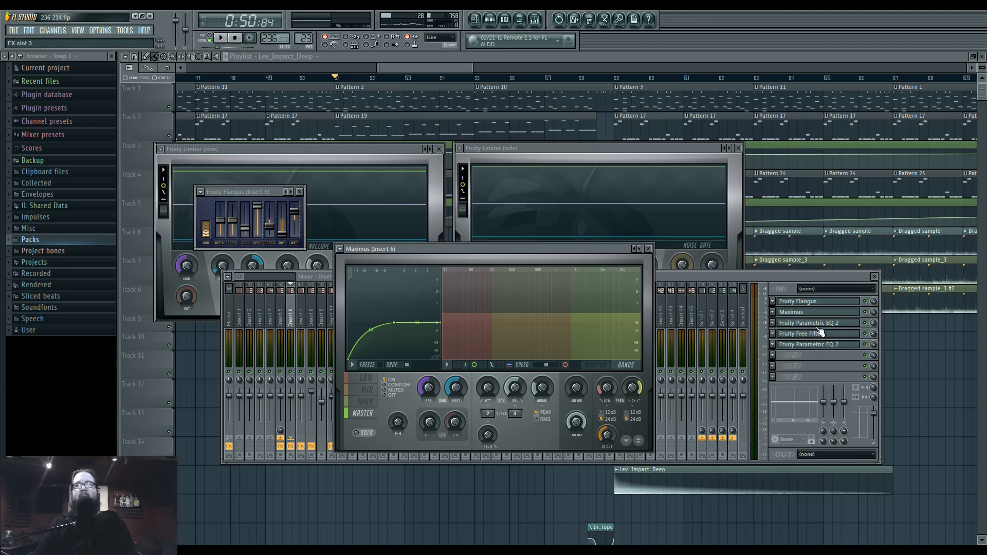
Compare the mid, high and master band curves in Insert 6's Maximus
{"action": "left_click", "coordinate": [366, 390]}
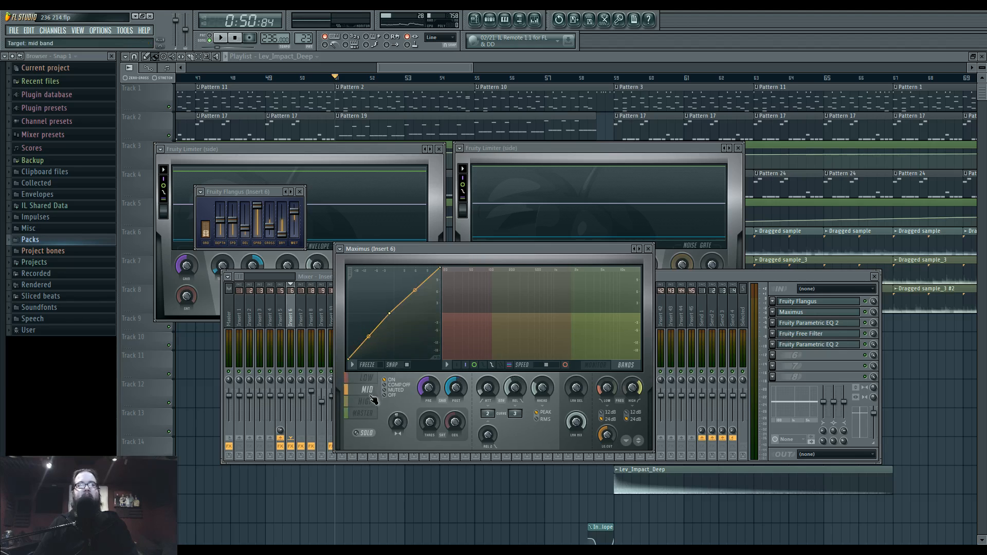
{"action": "left_click", "coordinate": [368, 402]}
{"action": "left_click", "coordinate": [367, 412]}
{"action": "left_click", "coordinate": [367, 402]}
{"action": "left_click", "coordinate": [366, 411]}
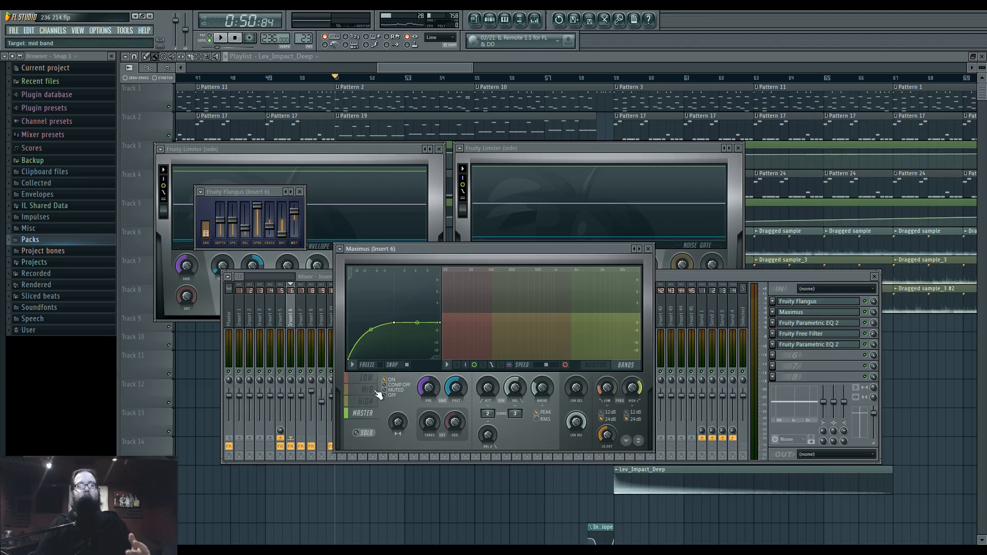
Switch Insert 6's Maximus to the monitor display and play the section from bar 51 twice to watch its compression
{"action": "key", "text": "space"}
{"action": "left_click", "coordinate": [596, 365]}
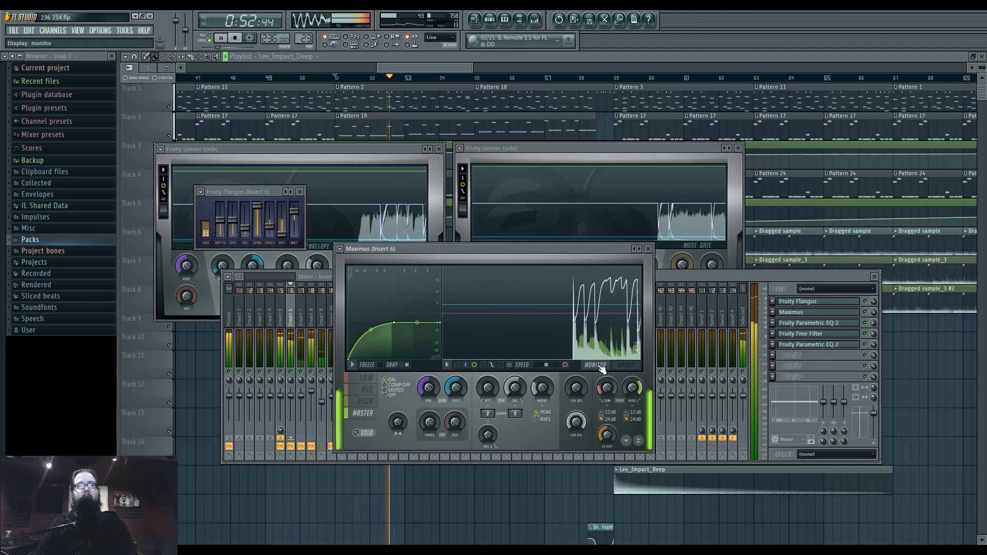
{"action": "key", "text": "space"}
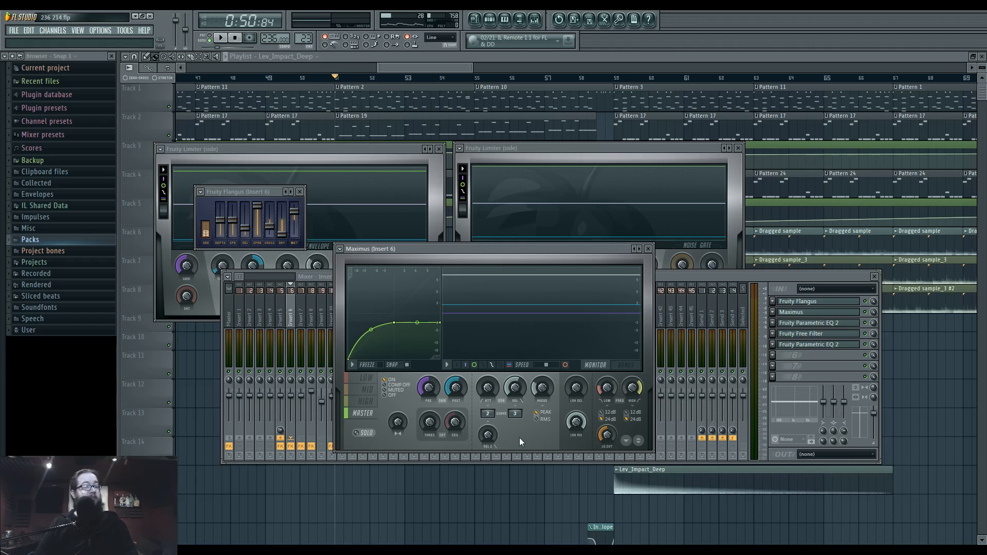
{"action": "key", "text": "space"}
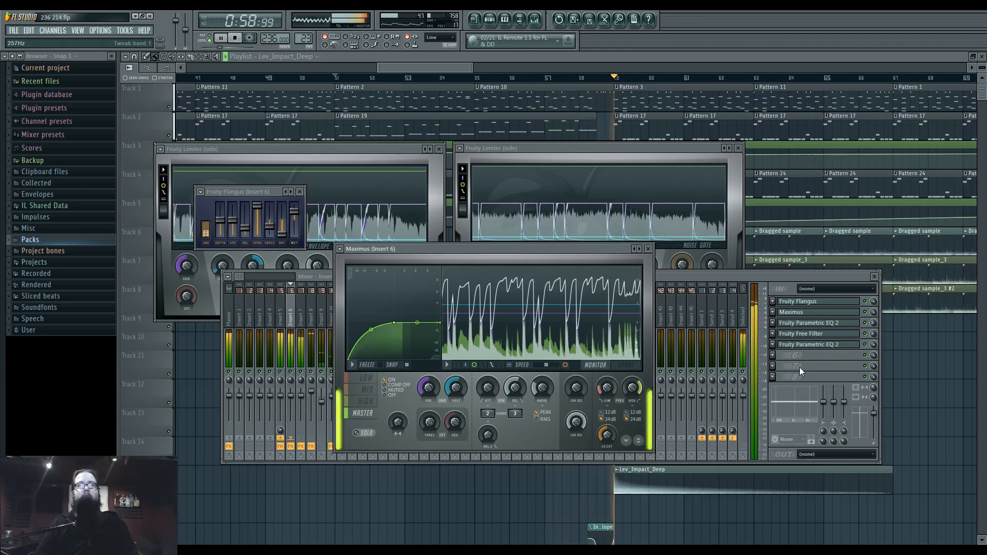
{"action": "key", "text": "space"}
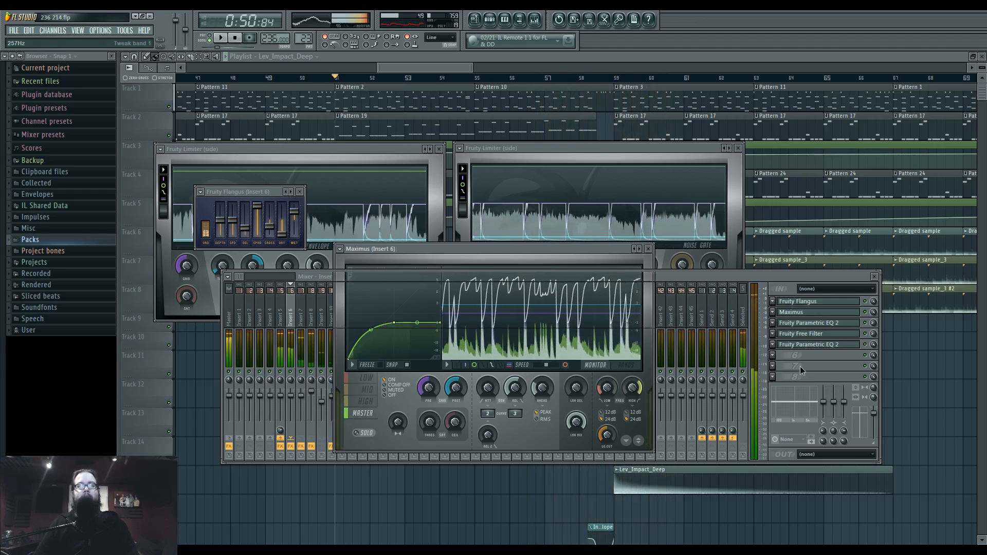
Bring the mixer to the front, point out the inserts around Insert 6, and select Insert 12 to show its Fruity Parametric EQ 2
{"action": "left_click", "coordinate": [800, 366]}
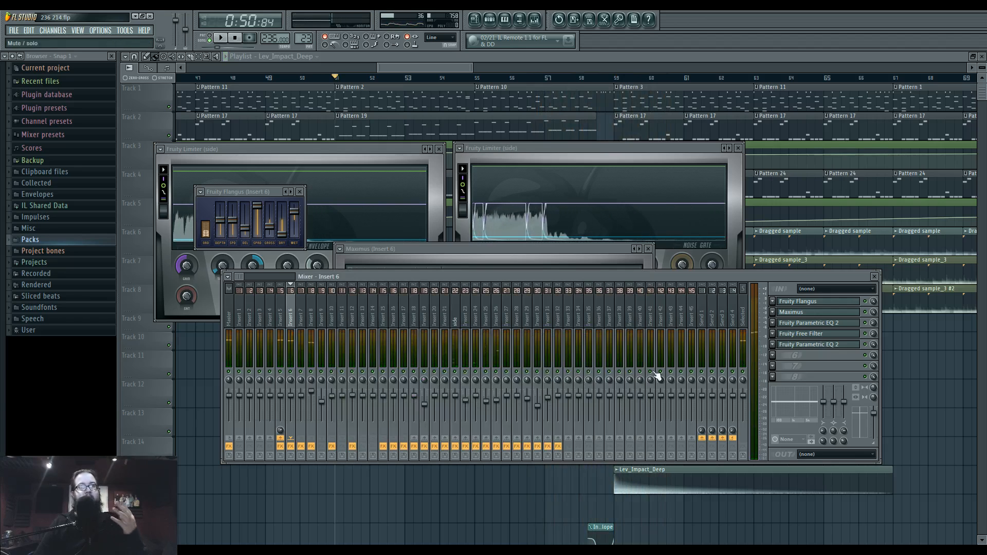
{"action": "mouse_move", "coordinate": [311, 317]}
{"action": "left_mouse_down"}
{"action": "mouse_move", "coordinate": [387, 316]}
{"action": "mouse_move", "coordinate": [298, 316]}
{"action": "left_mouse_up"}
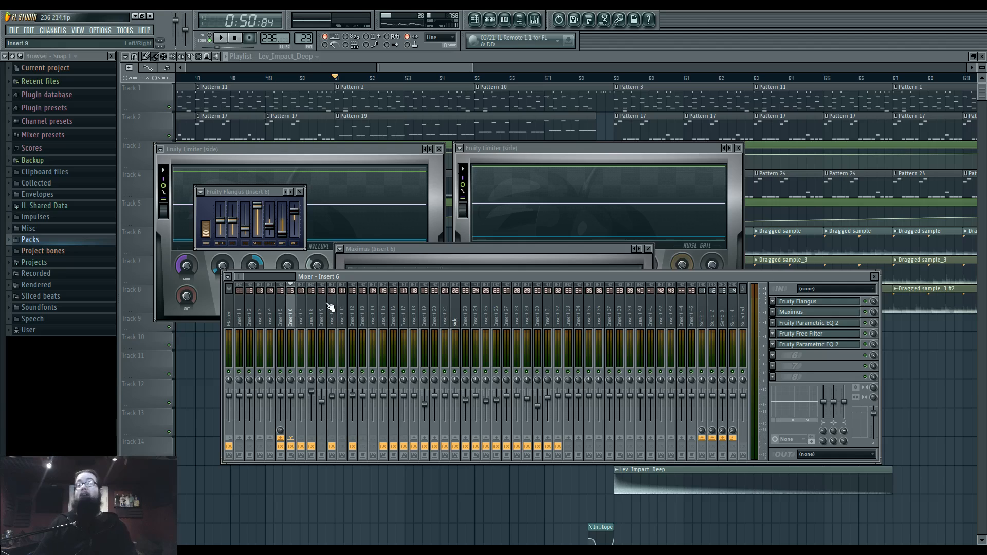
{"action": "left_click_drag", "start_coordinate": [394, 321], "coordinate": [353, 310]}
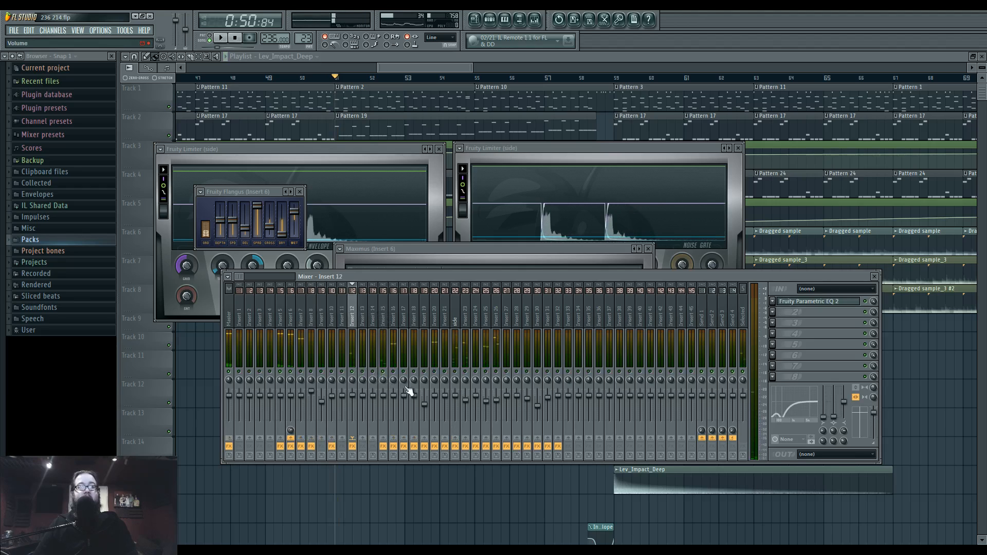
{"action": "mouse_move", "coordinate": [353, 323]}
{"action": "left_mouse_down"}
{"action": "mouse_move", "coordinate": [384, 327]}
{"action": "mouse_move", "coordinate": [357, 329]}
{"action": "left_mouse_up"}
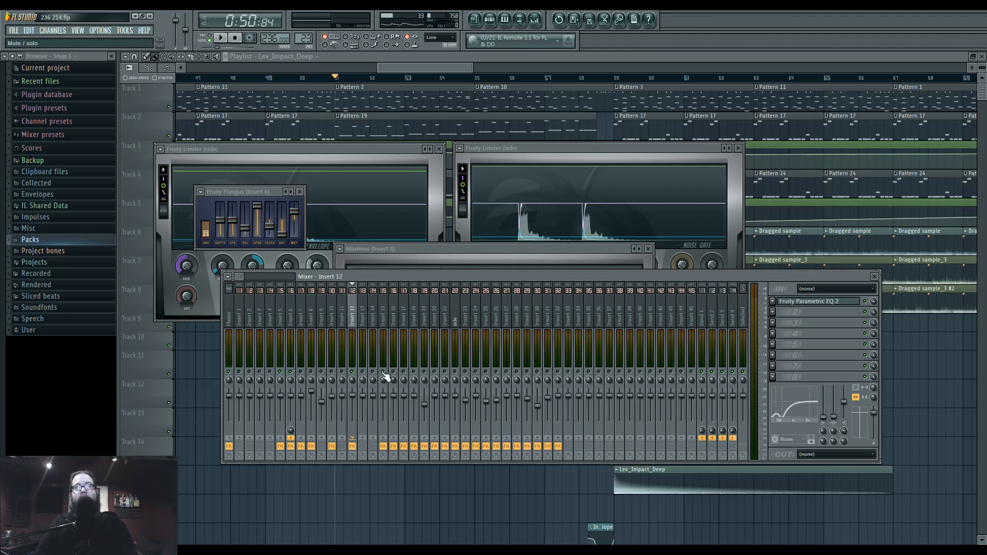
Play the section from bar 51 and alternate between Insert 15 and Insert 12 to compare their effect chains
{"action": "key", "text": "space"}
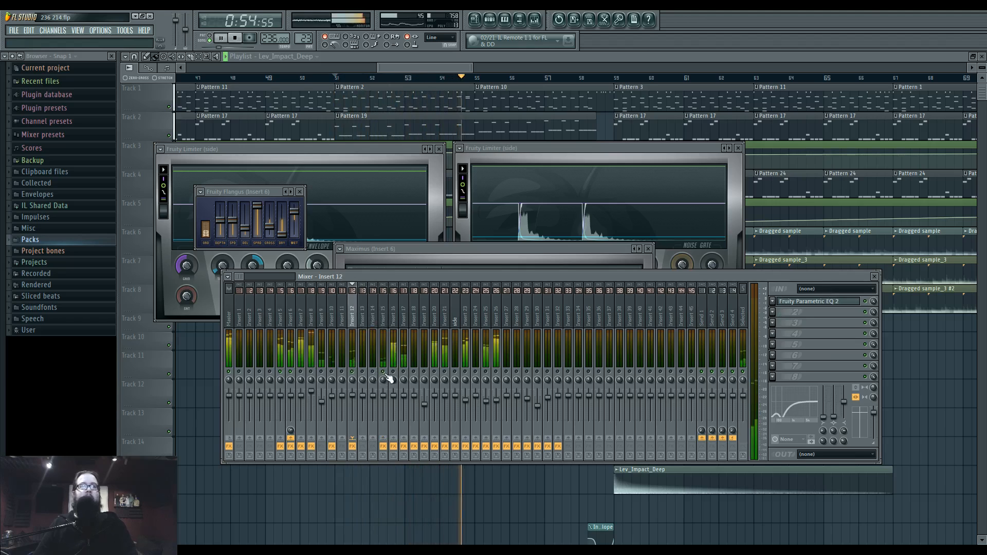
{"action": "left_click", "coordinate": [384, 320]}
{"action": "left_click", "coordinate": [354, 321]}
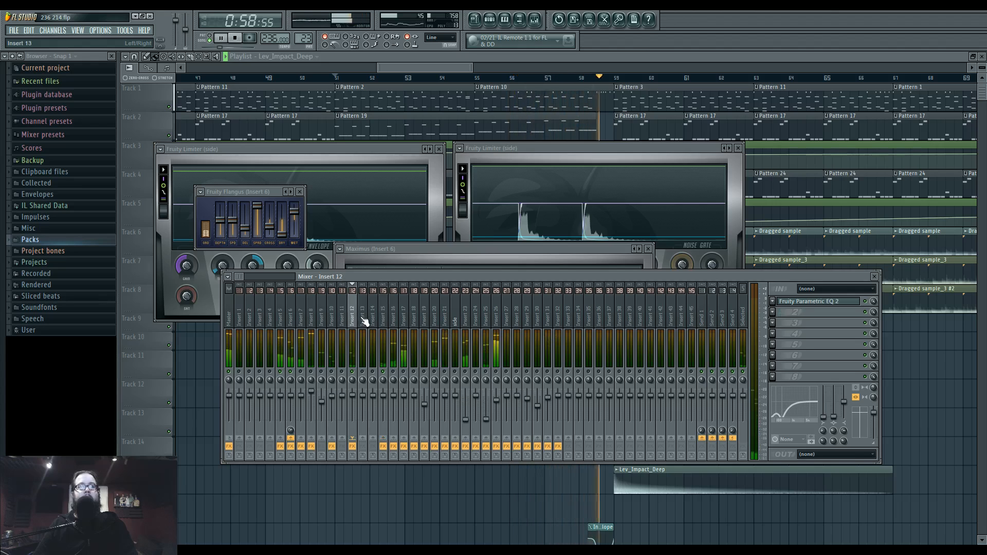
{"action": "key", "text": "space"}
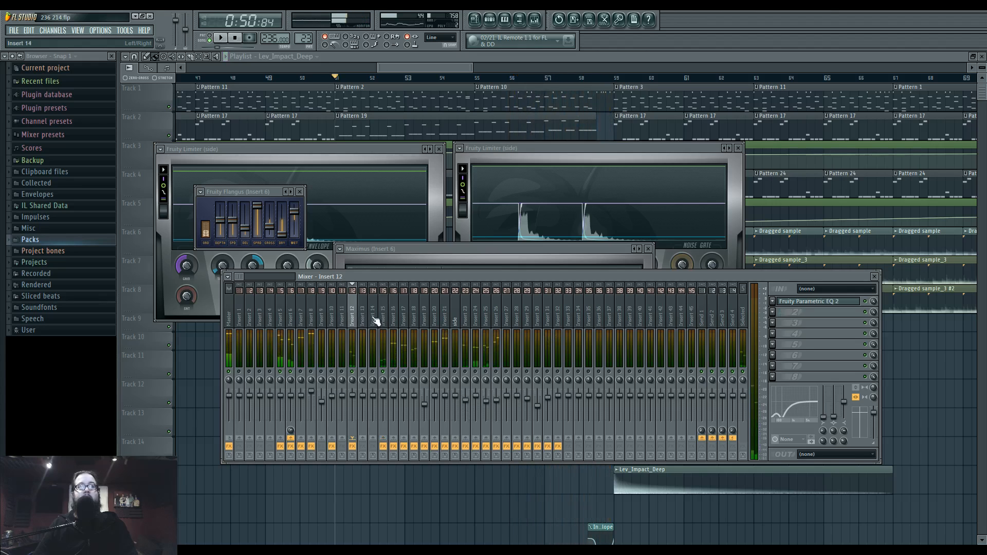
{"action": "left_click", "coordinate": [384, 319]}
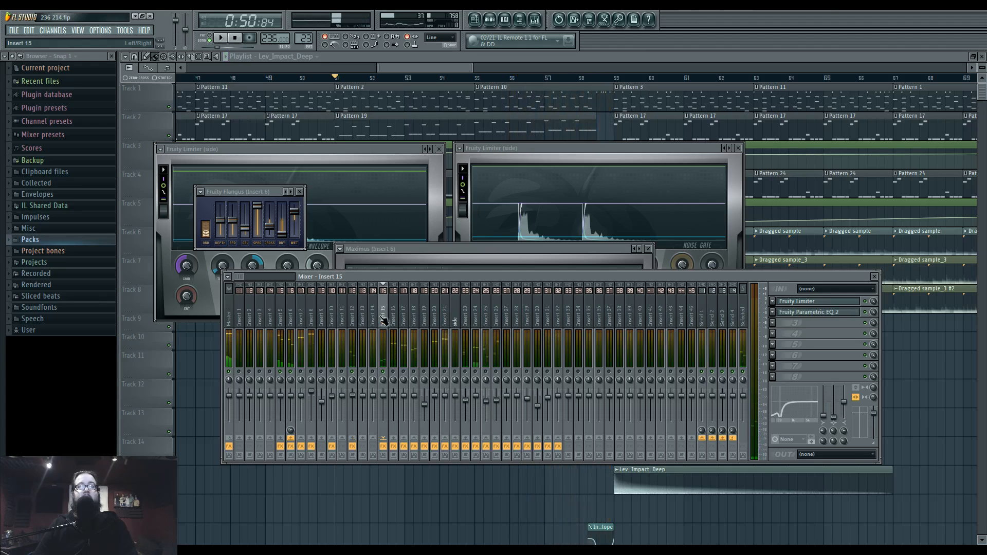
{"action": "left_click", "coordinate": [342, 319]}
{"action": "left_click", "coordinate": [353, 319]}
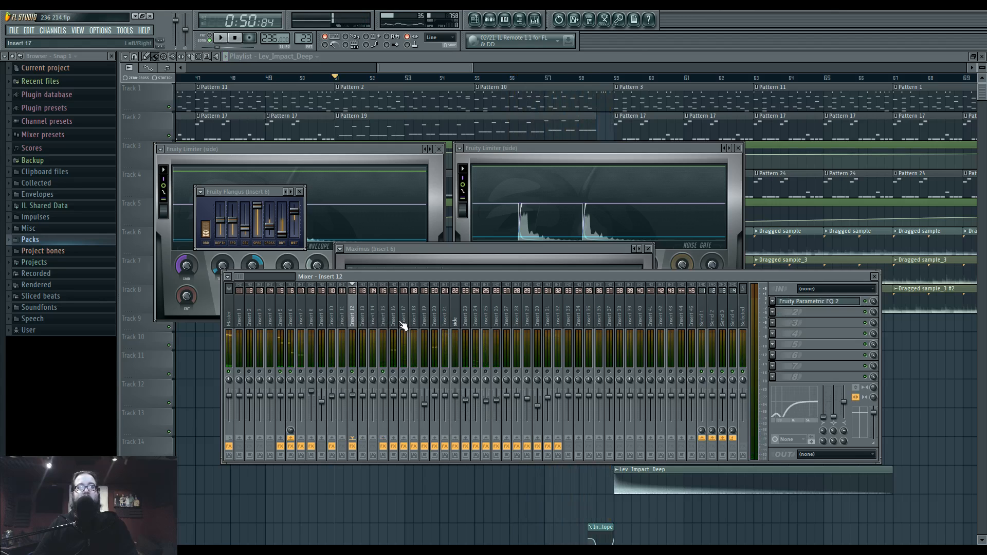
Briefly check the Fruity Parametric EQ 2 on Insert 12 and on Insert 15, along with their mixer EQ curves
{"action": "left_click", "coordinate": [806, 306]}
{"action": "left_click", "coordinate": [809, 307]}
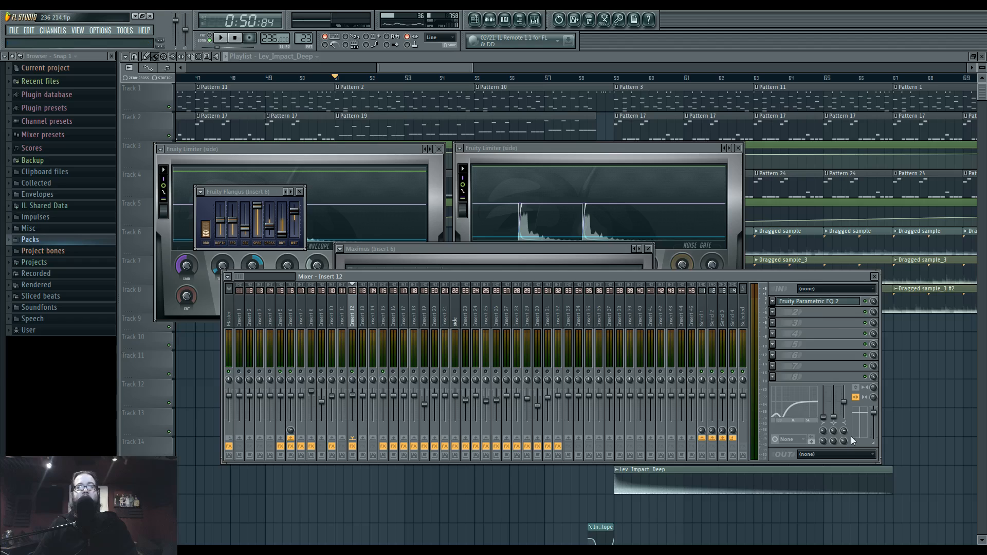
{"action": "left_click", "coordinate": [383, 316]}
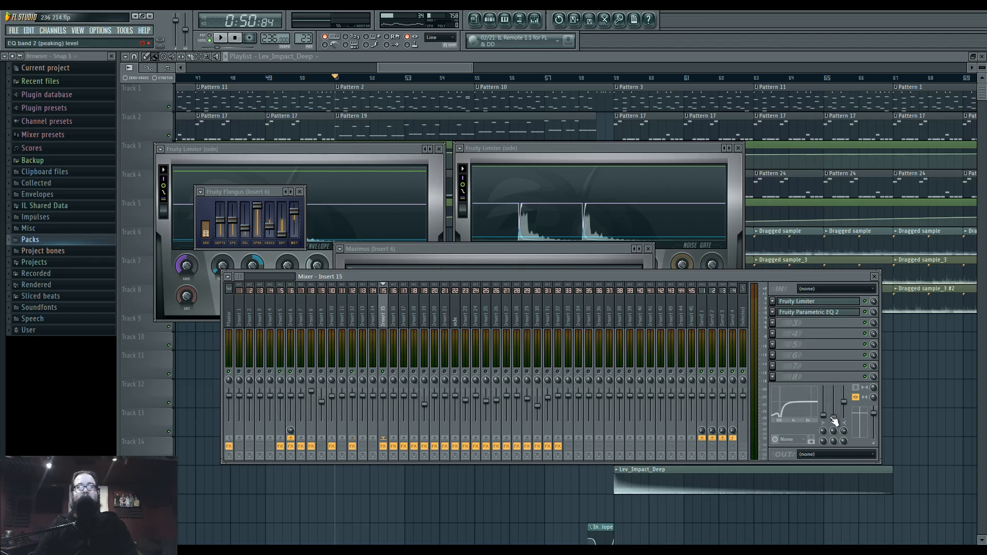
{"action": "left_click", "coordinate": [831, 312]}
{"action": "left_click", "coordinate": [832, 314]}
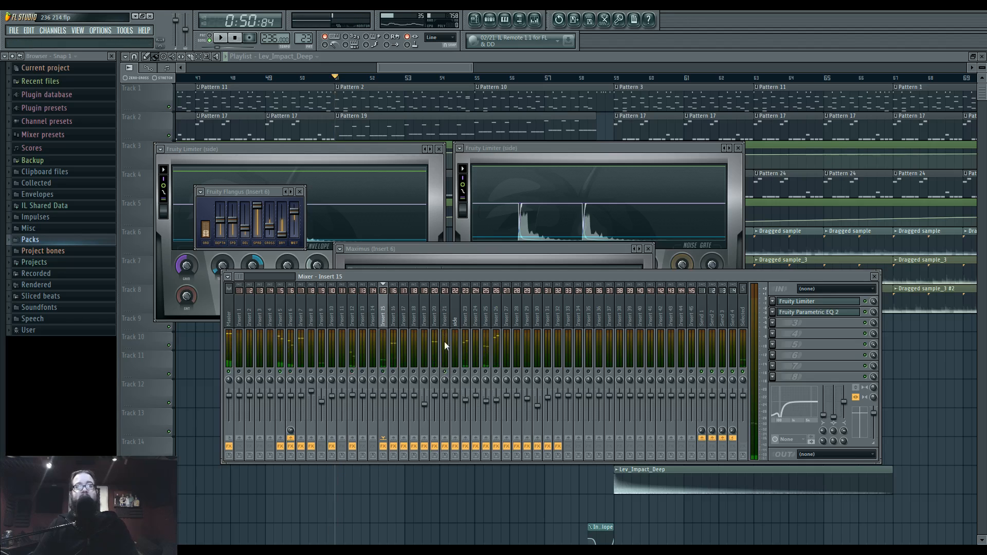
Select Insert 21, play a moment from bar 51, and open its Fruity Parametric EQ 2, placing it over the limiter windows
{"action": "left_click", "coordinate": [445, 322]}
{"action": "key", "text": "space"}
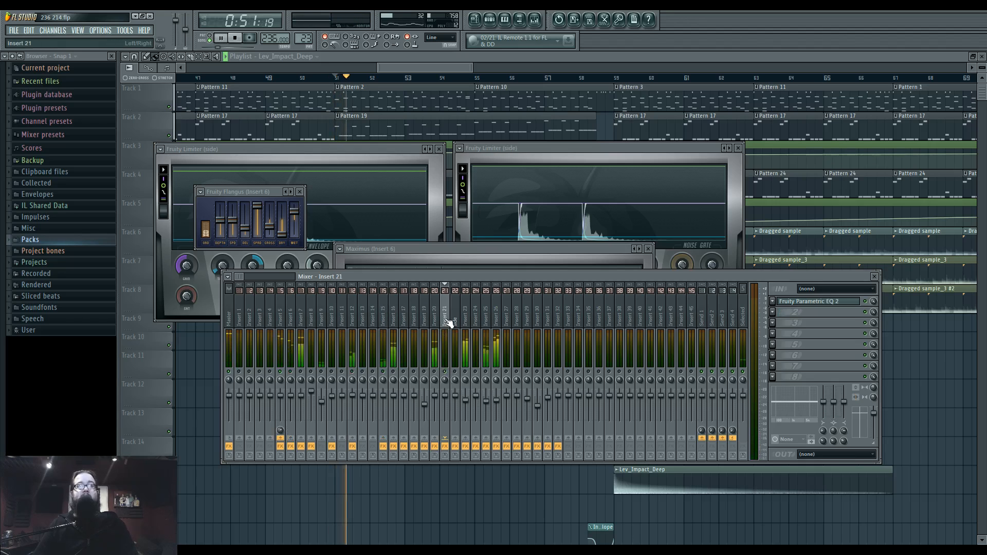
{"action": "left_click", "coordinate": [811, 306]}
{"action": "key", "text": "space"}
{"action": "left_click_drag", "start_coordinate": [299, 144], "coordinate": [468, 160]}
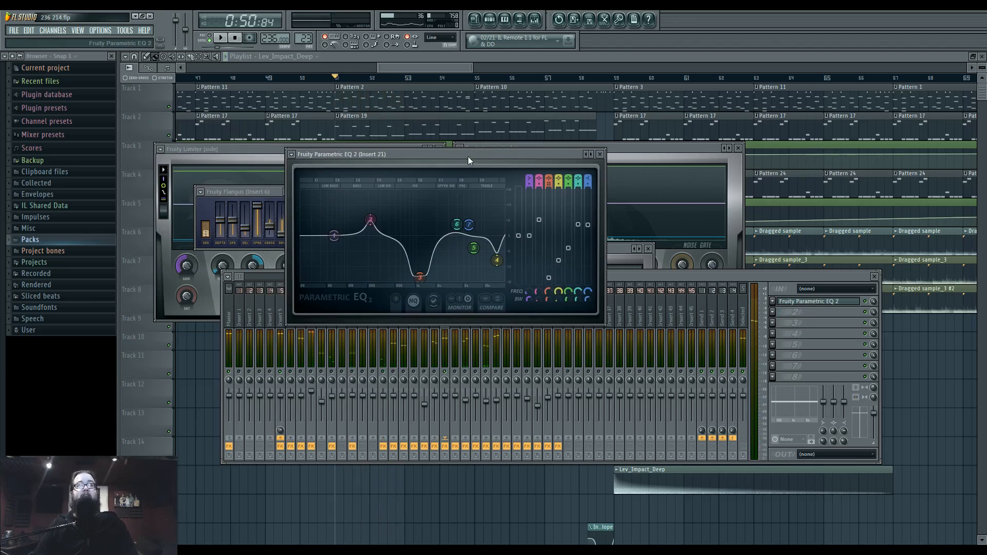
Open the Au5-Kick Hybrid 4 channel settings, audition the kick sample, and bring the mixer forward to show Insert 20
{"action": "left_click", "coordinate": [490, 19]}
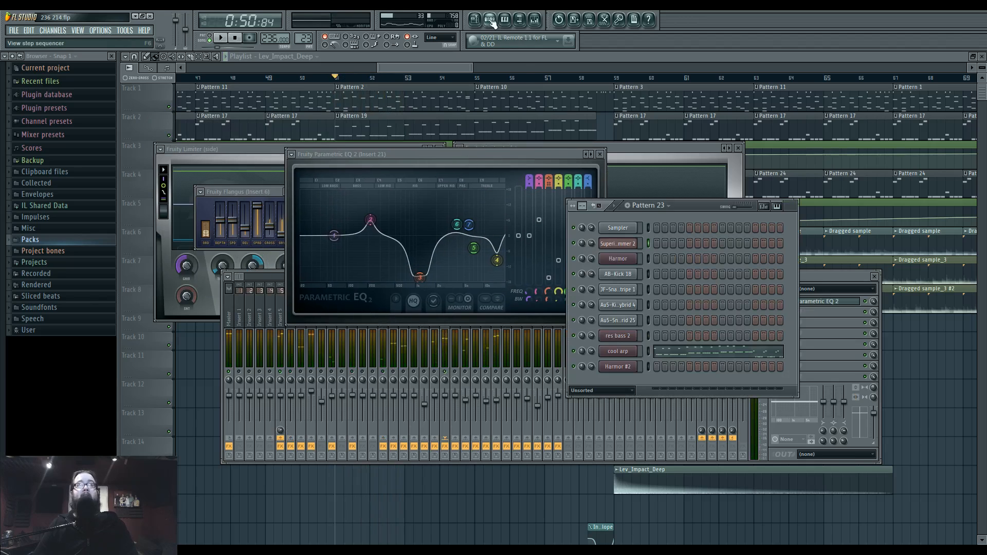
{"action": "left_click", "coordinate": [619, 306]}
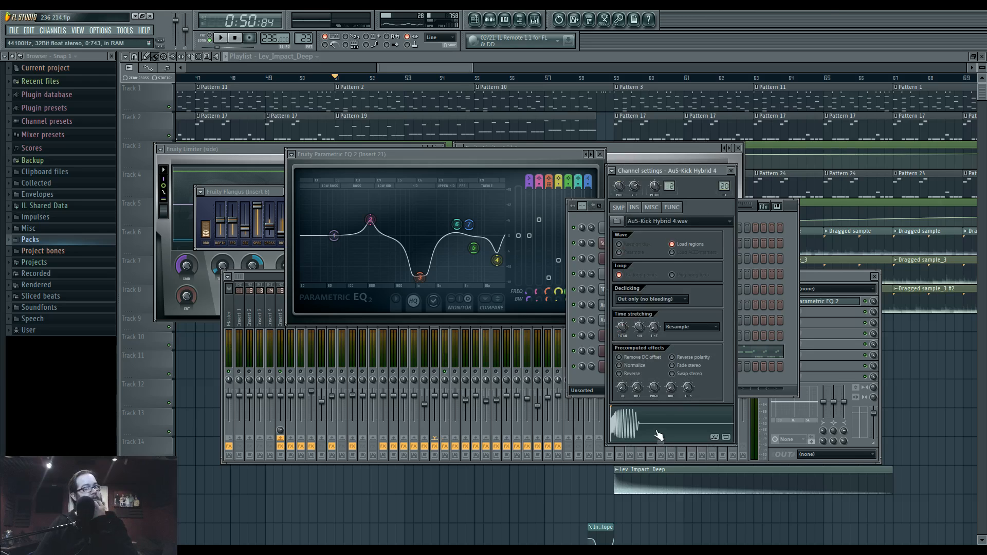
{"action": "left_click", "coordinate": [658, 434]}
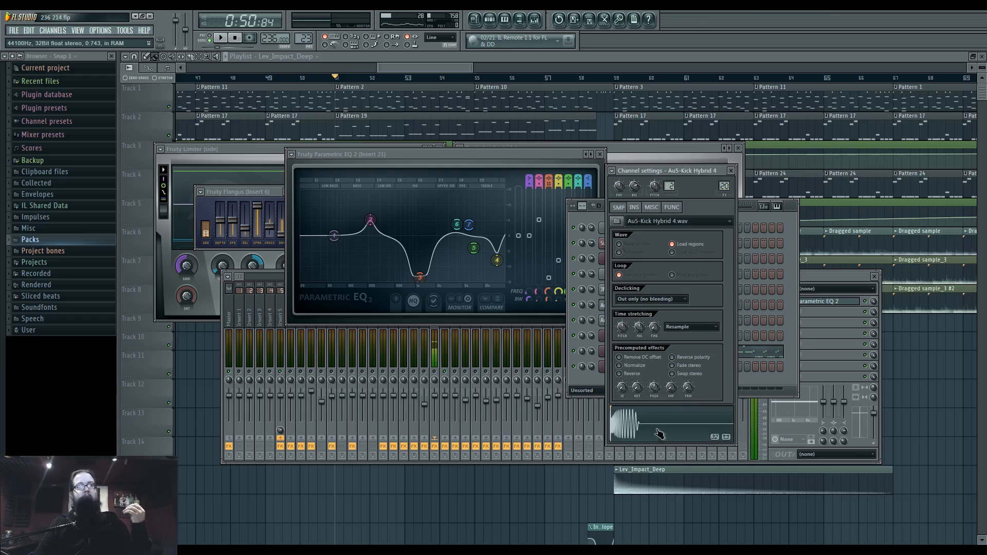
{"action": "left_click", "coordinate": [440, 372]}
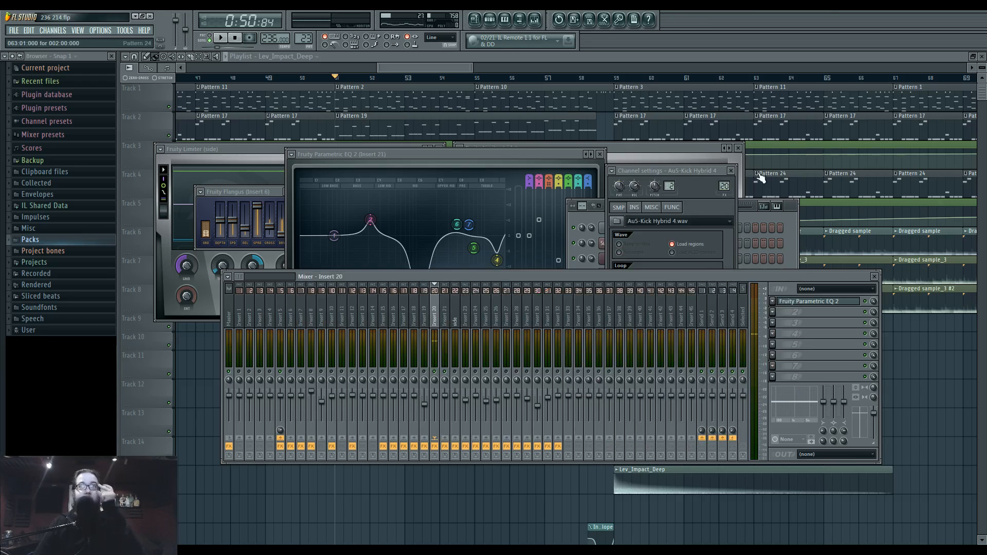
Open the Au5-Snare Hybrid 25 channel settings from the step sequencer and audition the snare sample twice
{"action": "left_click", "coordinate": [747, 221]}
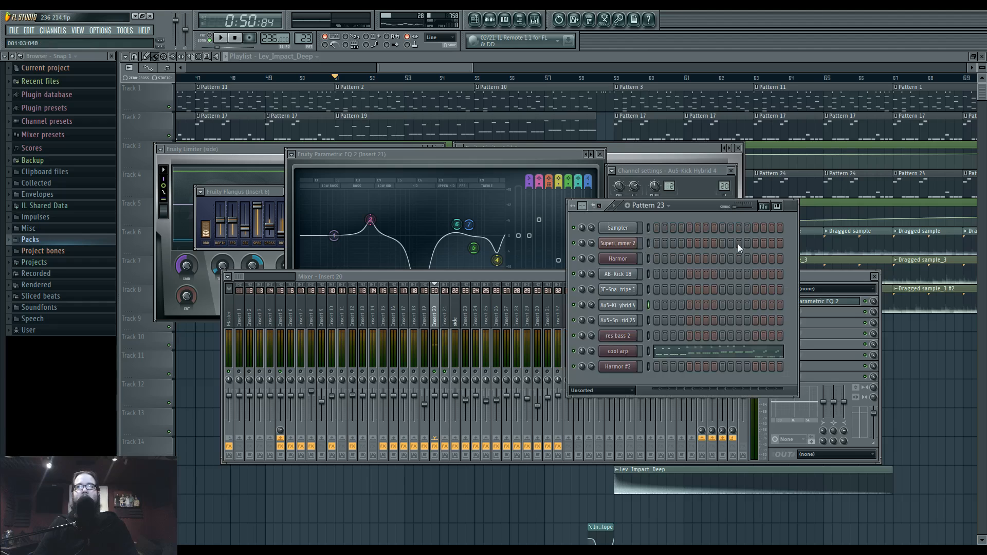
{"action": "left_click", "coordinate": [636, 318]}
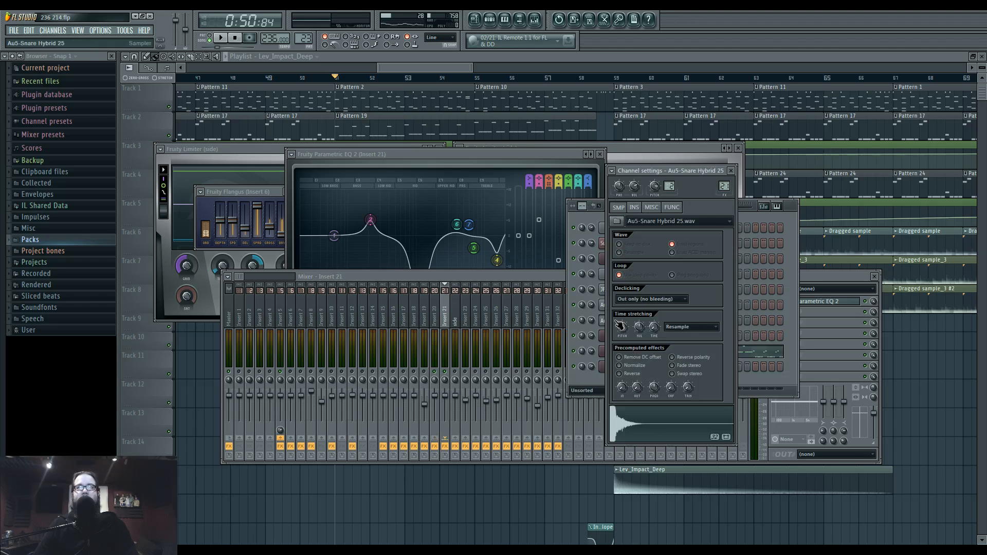
{"action": "left_click", "coordinate": [648, 432]}
{"action": "left_click", "coordinate": [648, 432]}
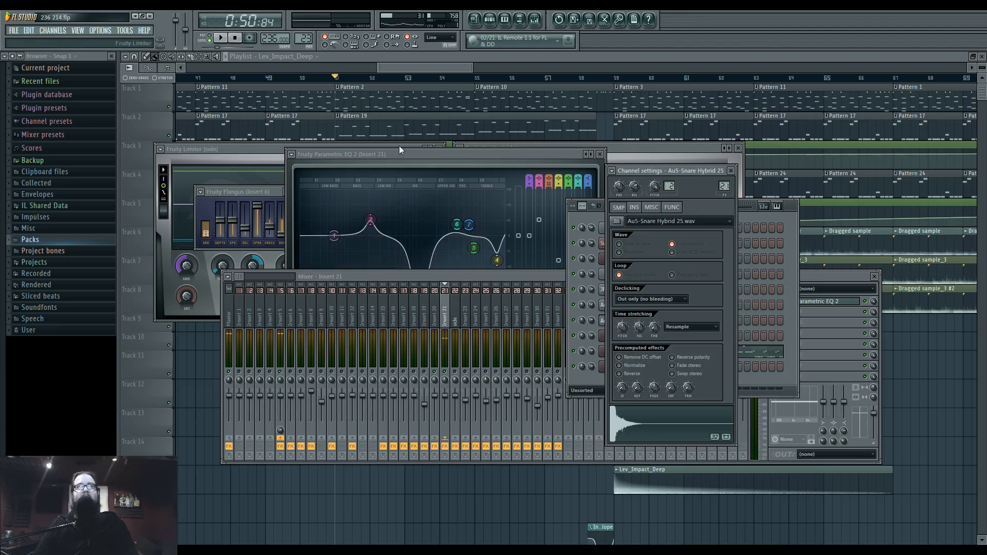
Reposition Insert 21's Fruity Parametric EQ 2 beside the snare channel settings and audition the snare sample against its curve
{"action": "mouse_move", "coordinate": [399, 148]}
{"action": "left_mouse_down"}
{"action": "mouse_move", "coordinate": [369, 164]}
{"action": "mouse_move", "coordinate": [373, 211]}
{"action": "mouse_move", "coordinate": [389, 223]}
{"action": "mouse_move", "coordinate": [397, 141]}
{"action": "left_mouse_up"}
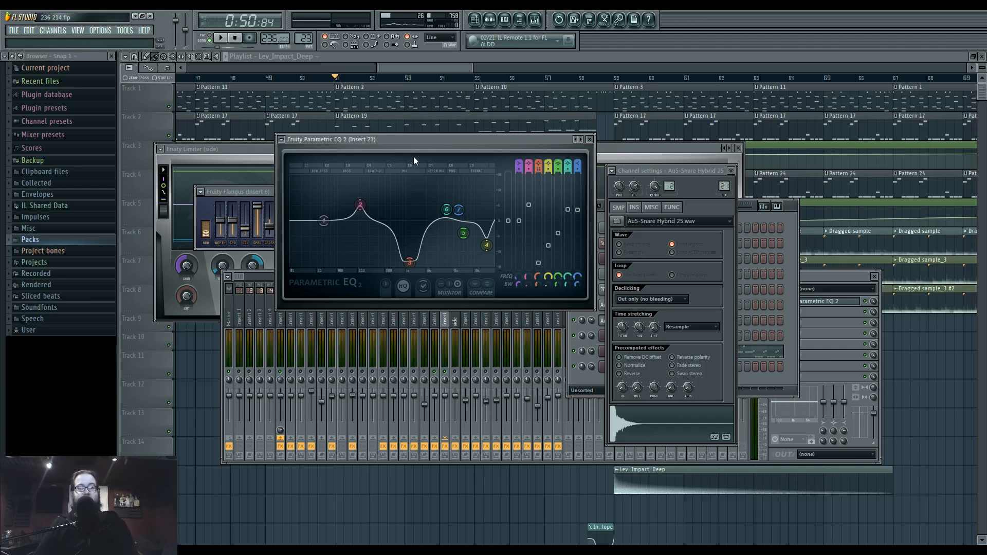
{"action": "left_click_drag", "start_coordinate": [439, 138], "coordinate": [438, 169]}
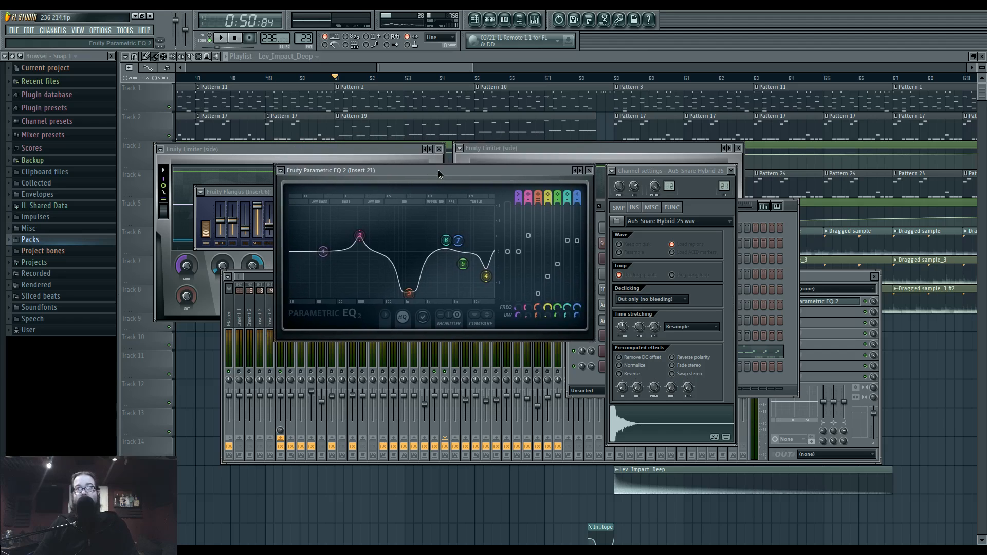
{"action": "left_click", "coordinate": [660, 438]}
{"action": "left_click", "coordinate": [660, 438]}
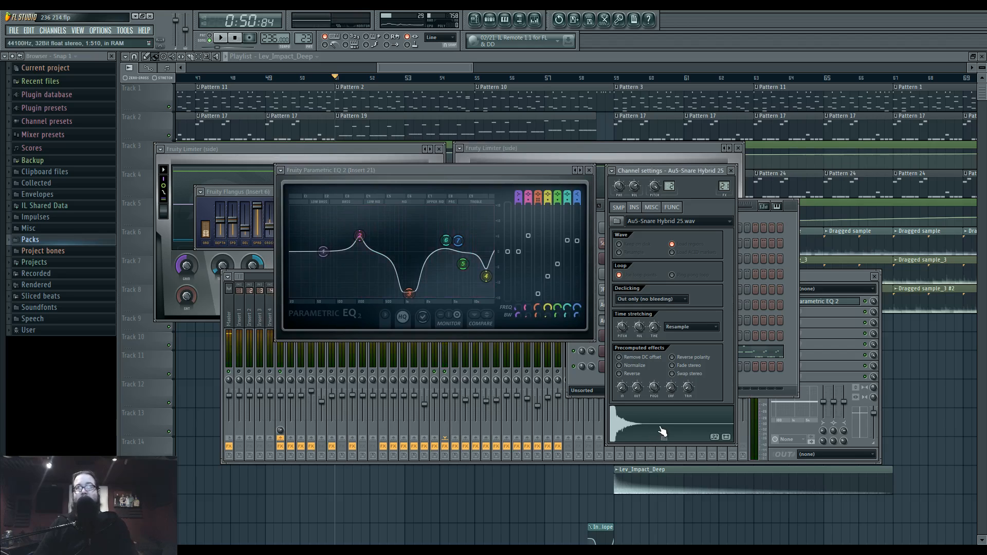
{"action": "left_click", "coordinate": [658, 436]}
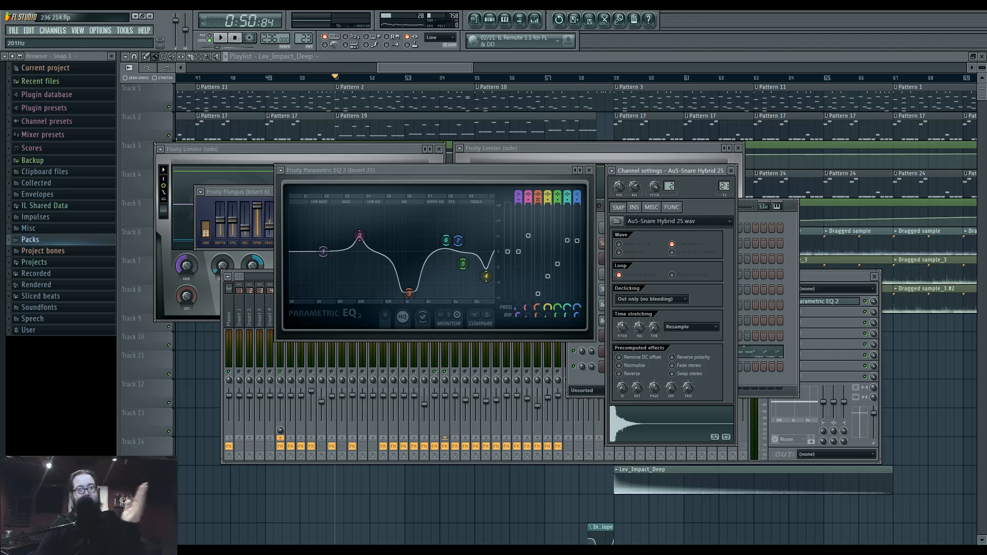
{"action": "left_click", "coordinate": [634, 421]}
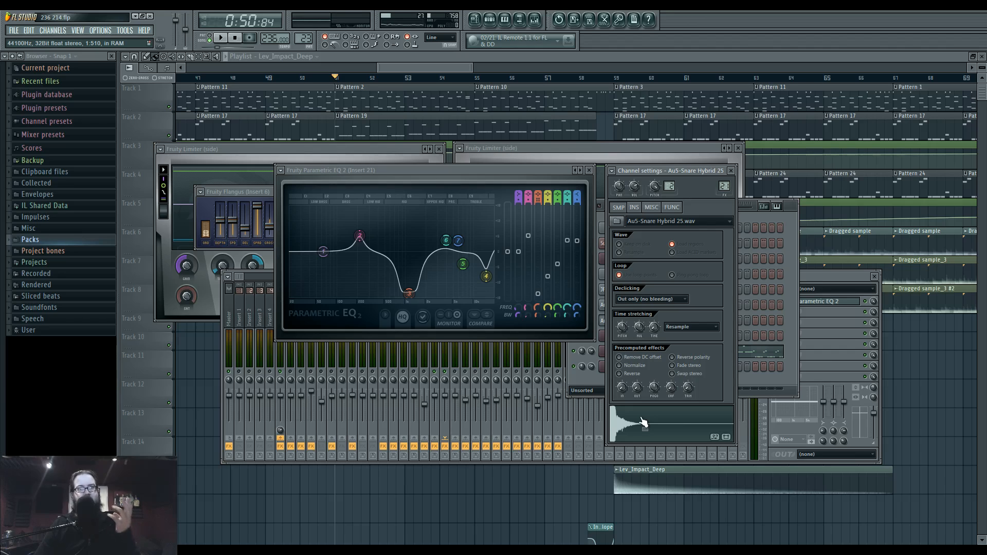
Bring the mixer forward on Insert 20, and return to the Au5-Snare Hybrid 25 channel settings to audition the sample again
{"action": "left_click", "coordinate": [435, 355]}
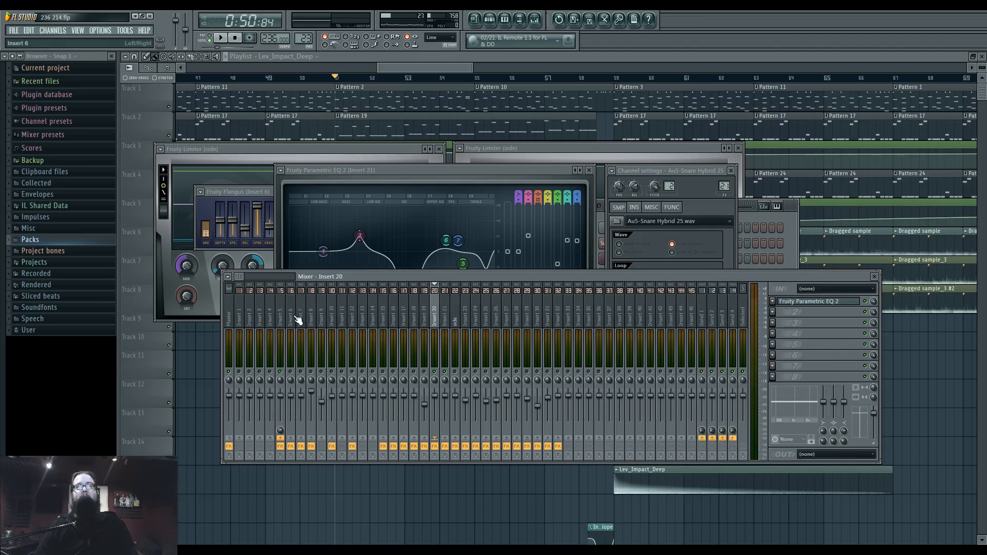
{"action": "left_click", "coordinate": [677, 231]}
{"action": "left_click", "coordinate": [673, 422]}
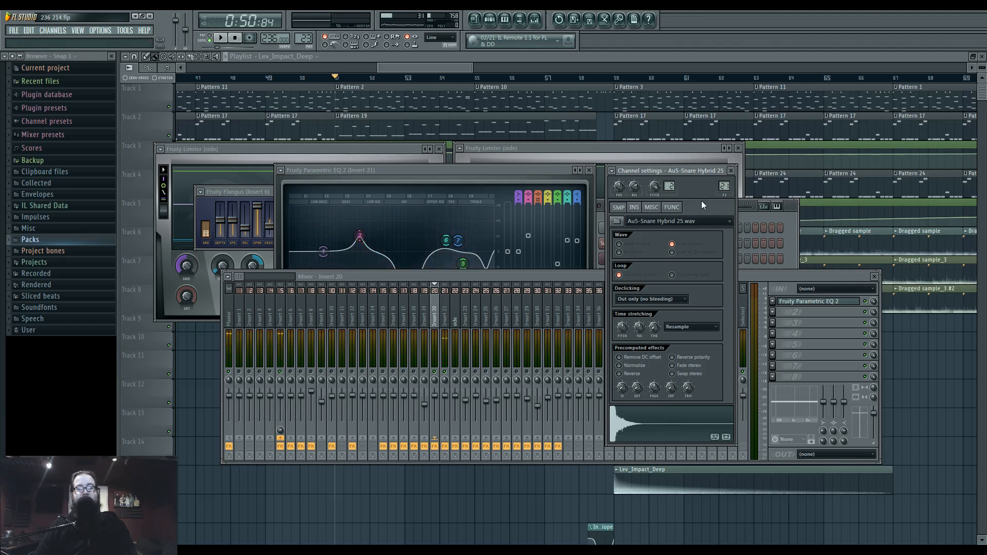
Open the Superior Drummer 2 channel and audition its snare drum repeatedly, checking the mixer for the inserts it feeds
{"action": "left_click", "coordinate": [489, 20]}
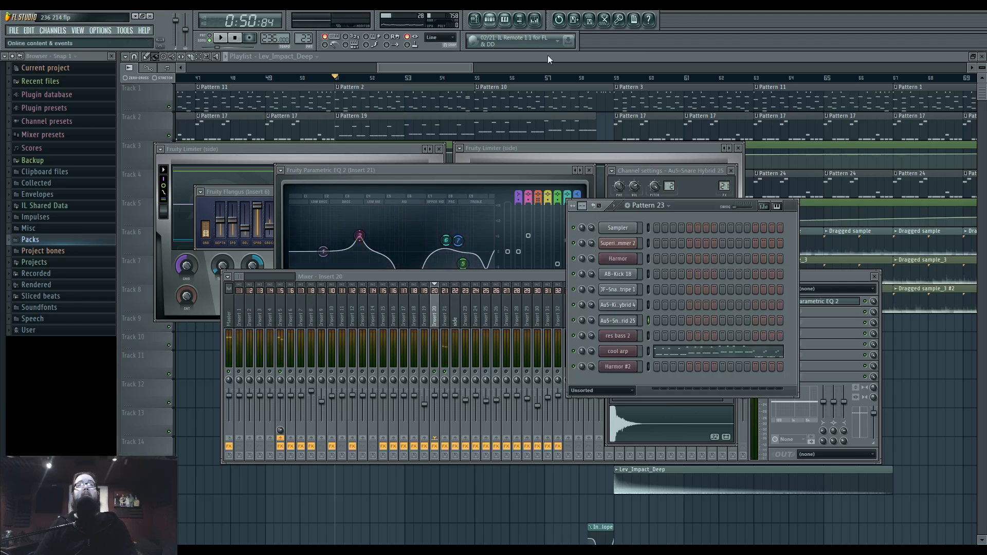
{"action": "left_click", "coordinate": [627, 244]}
{"action": "left_click", "coordinate": [356, 289]}
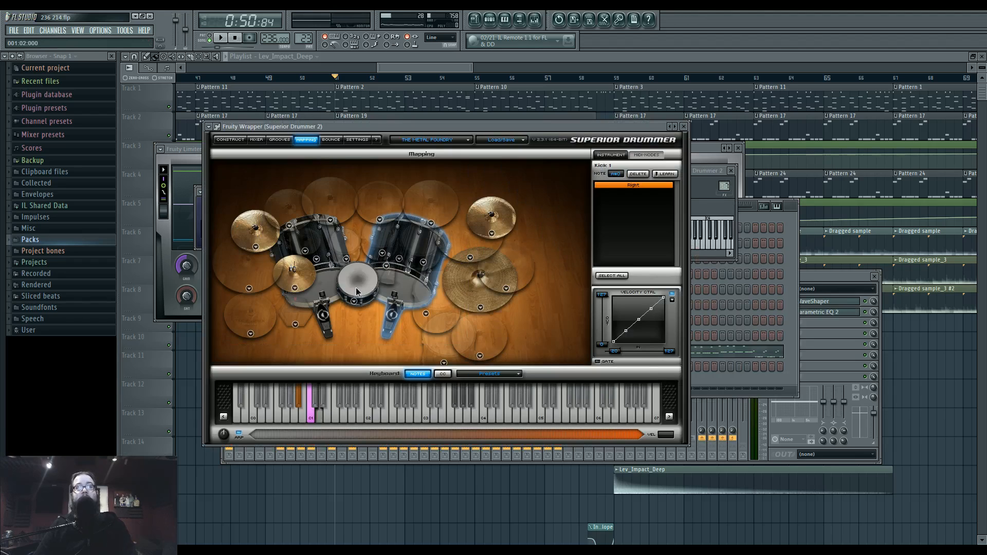
{"action": "left_click", "coordinate": [535, 20]}
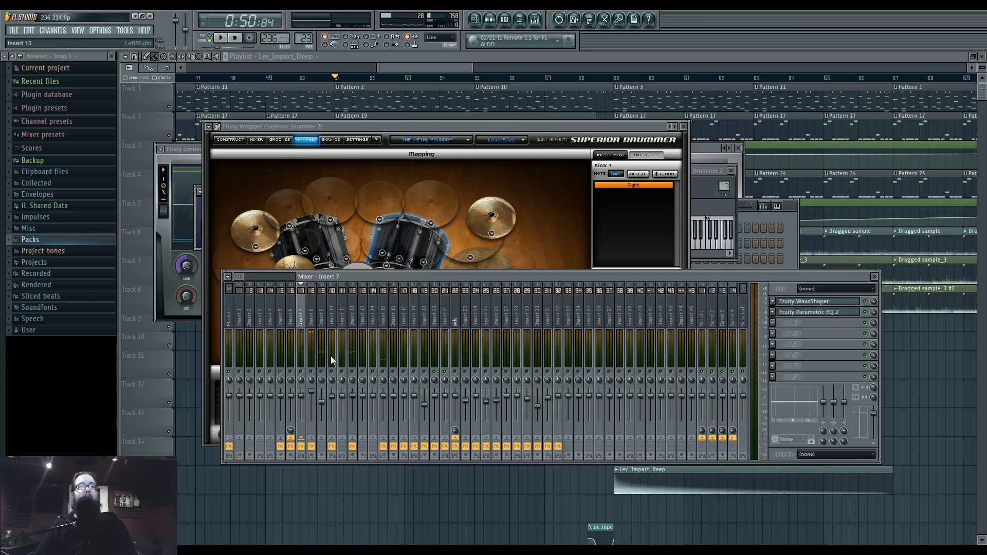
{"action": "left_click", "coordinate": [434, 126]}
{"action": "left_click", "coordinate": [362, 284]}
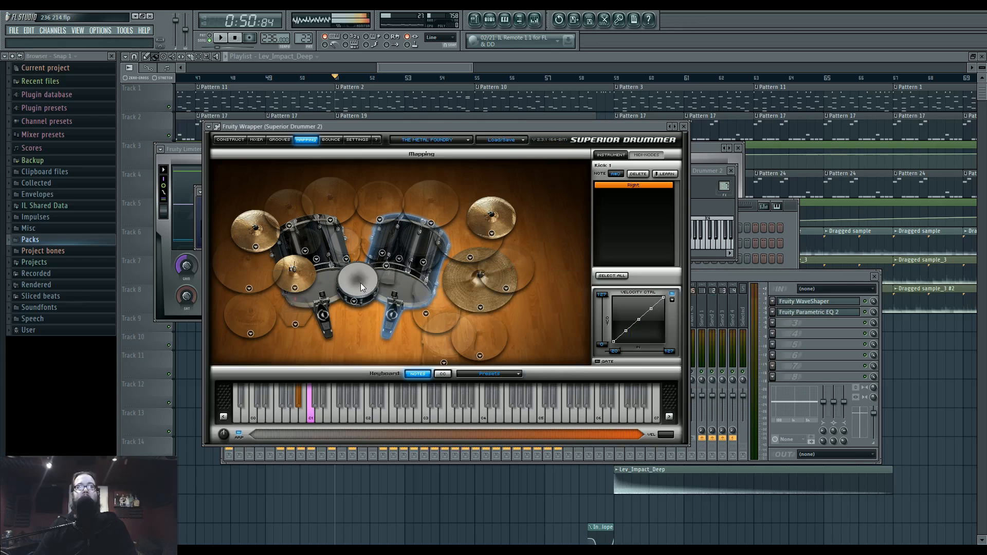
{"action": "left_click", "coordinate": [351, 281]}
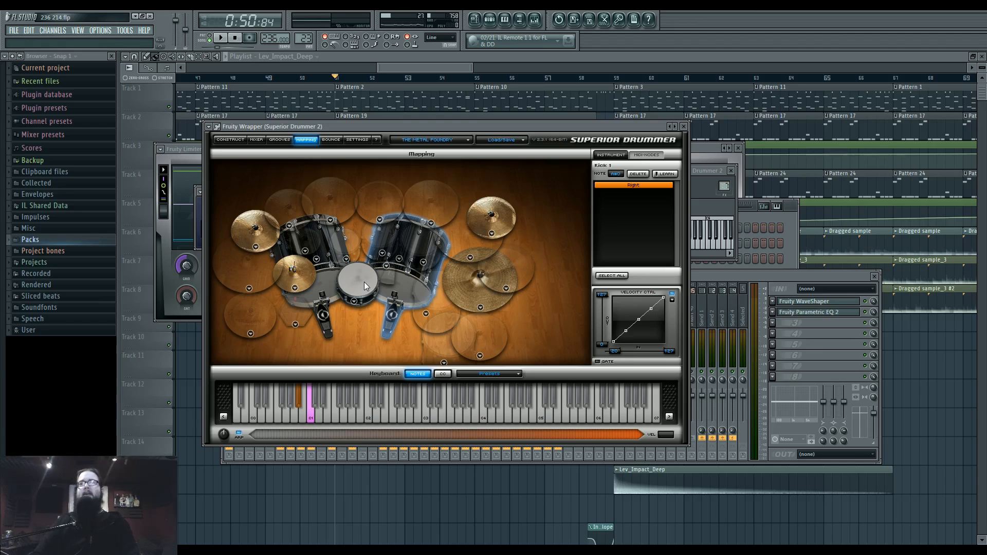
Bring the mixer to the front and play the section from bar 51 to watch the drum insert levels
{"action": "left_click", "coordinate": [534, 19]}
{"action": "key", "text": "space"}
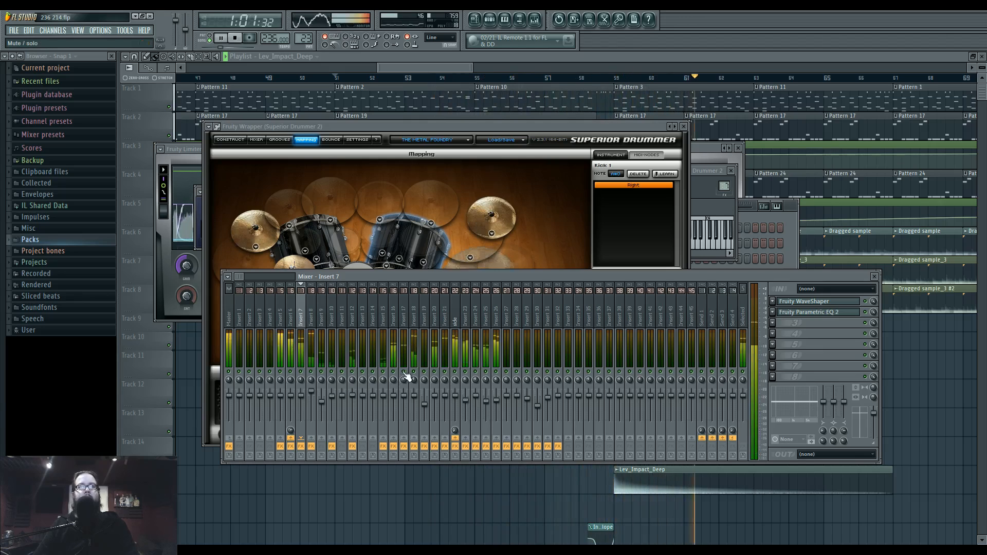
{"action": "key", "text": "space"}
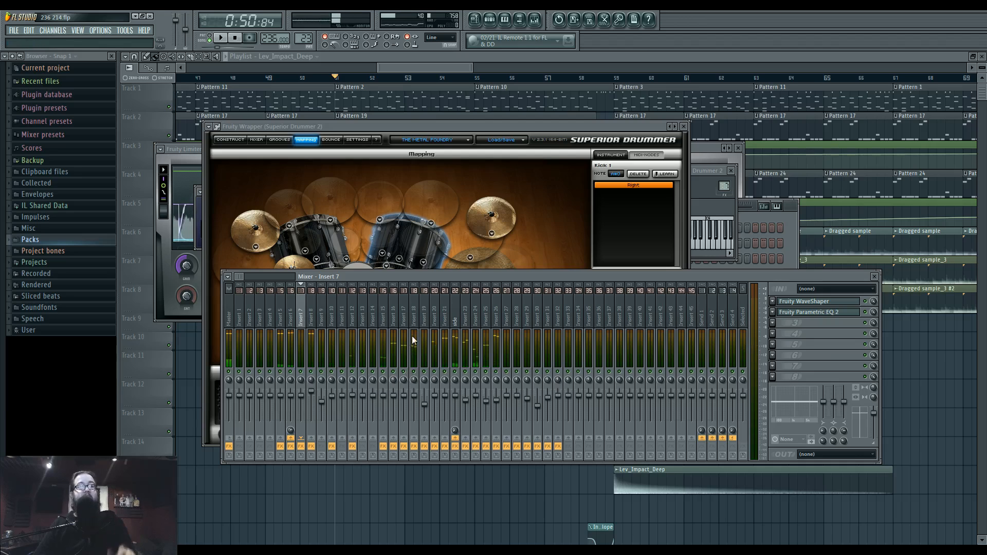
Select the side bus, open its Fruity Parametric EQ 2, and play from bar 51 to watch the spectrum around the notch
{"action": "left_click", "coordinate": [436, 315]}
{"action": "left_click", "coordinate": [455, 316]}
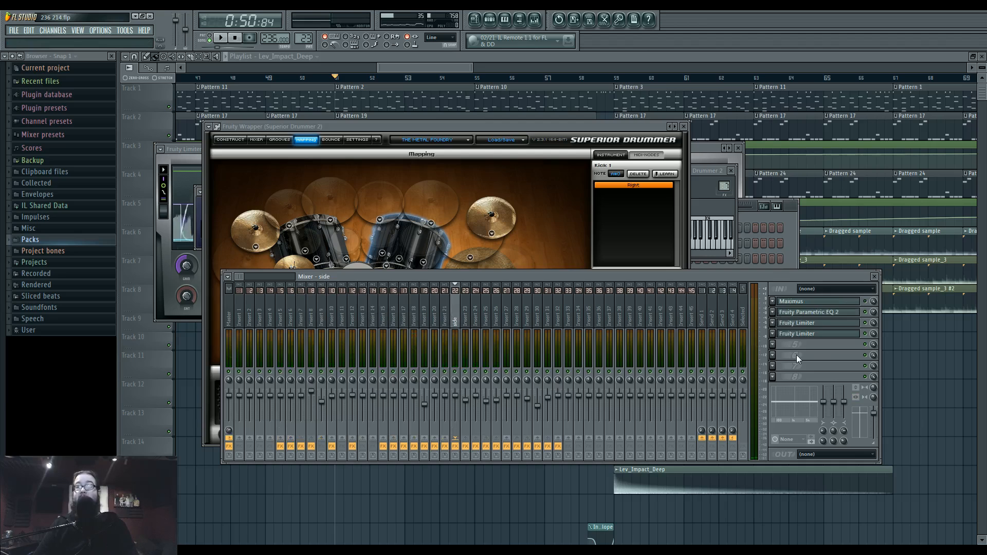
{"action": "left_click", "coordinate": [813, 313]}
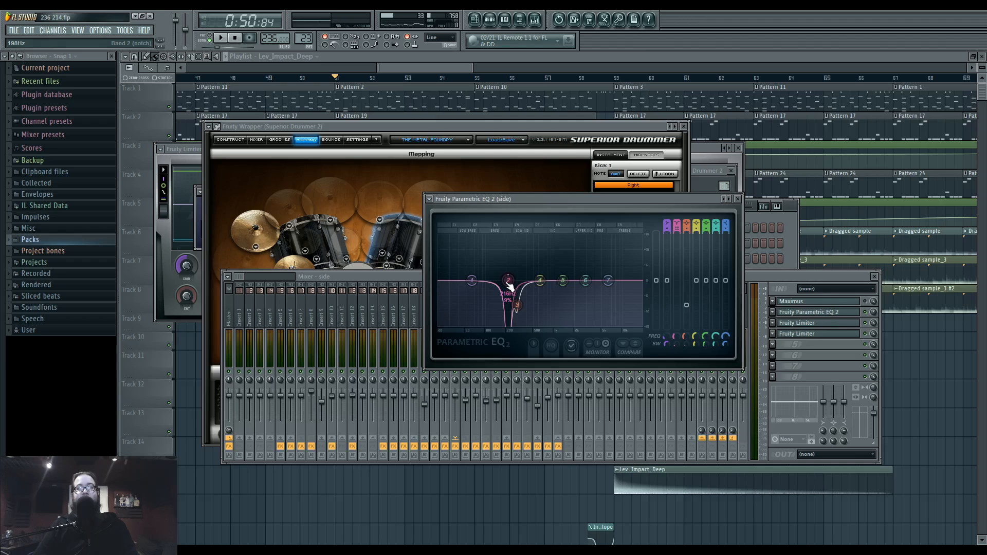
{"action": "key", "text": "space"}
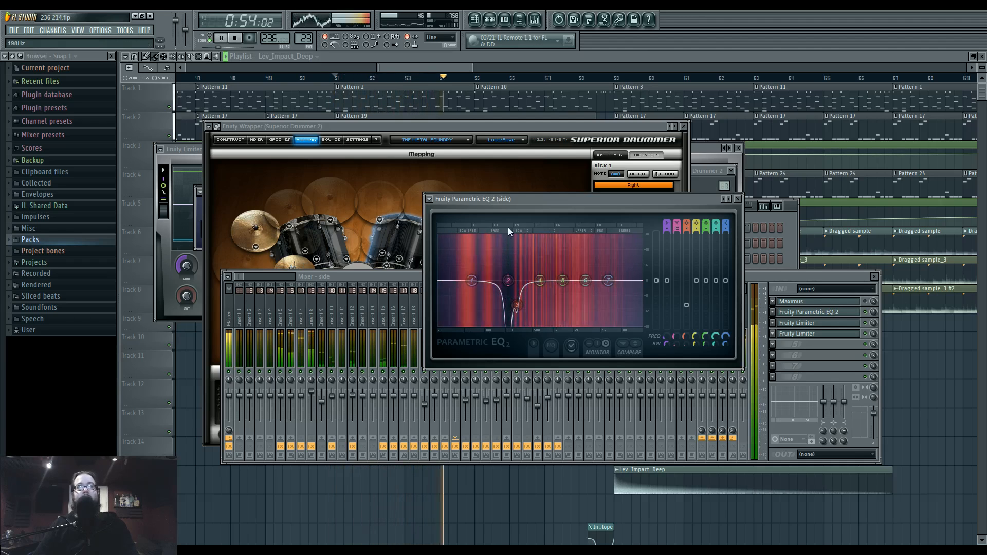
{"action": "key", "text": "space"}
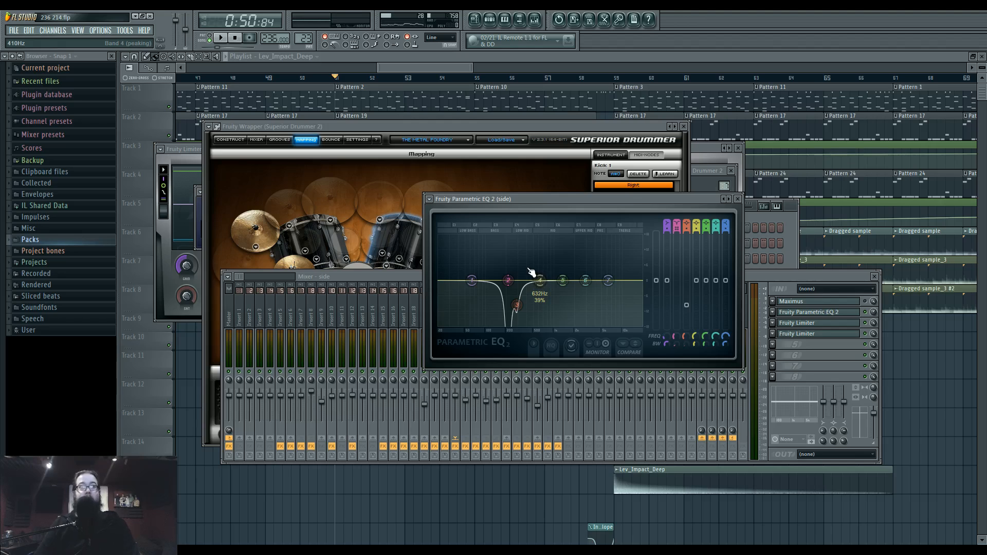
Bring the mixer forward, play briefly from bar 51, and inspect the last Fruity Parametric EQ 2 on Insert 26
{"action": "left_click", "coordinate": [394, 274]}
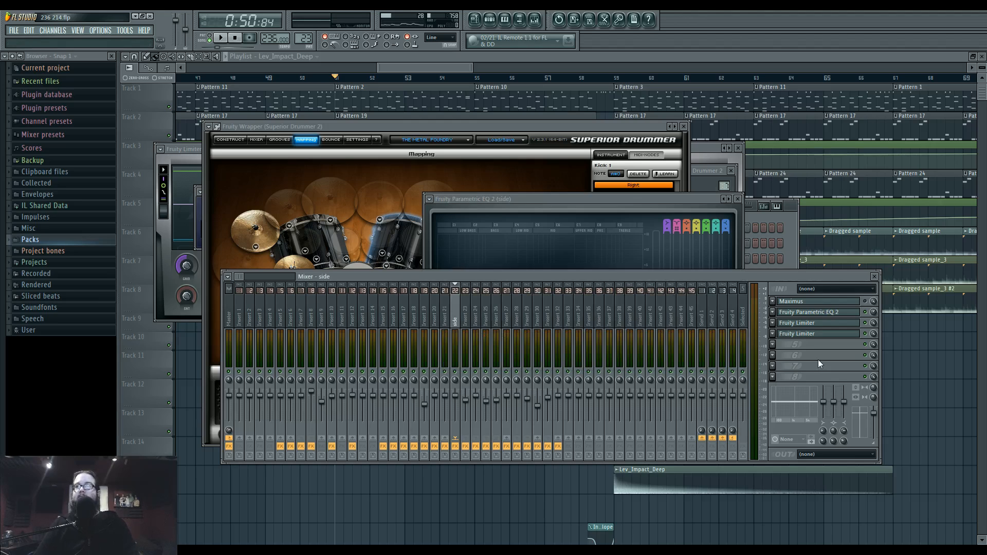
{"action": "key", "text": "space"}
{"action": "key", "text": "space"}
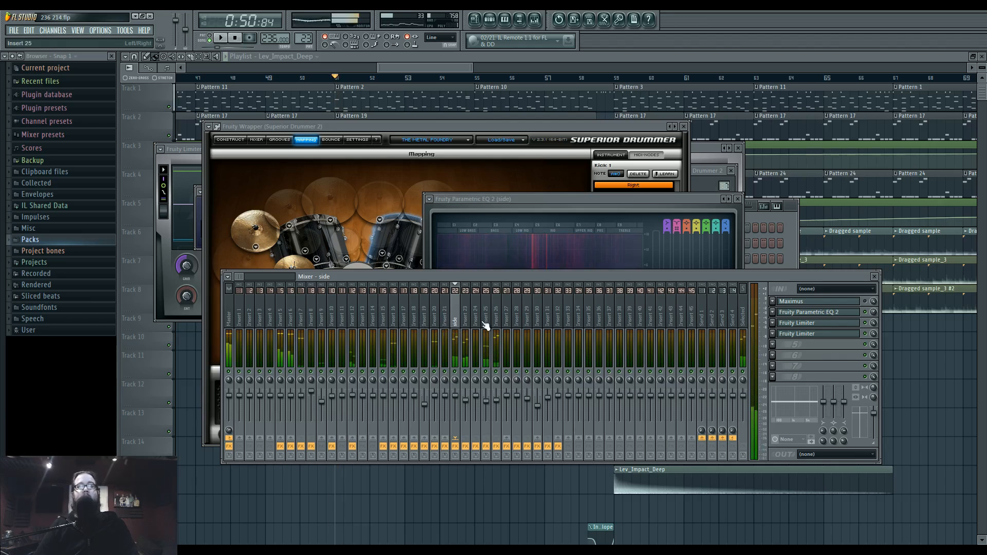
{"action": "left_click", "coordinate": [496, 319]}
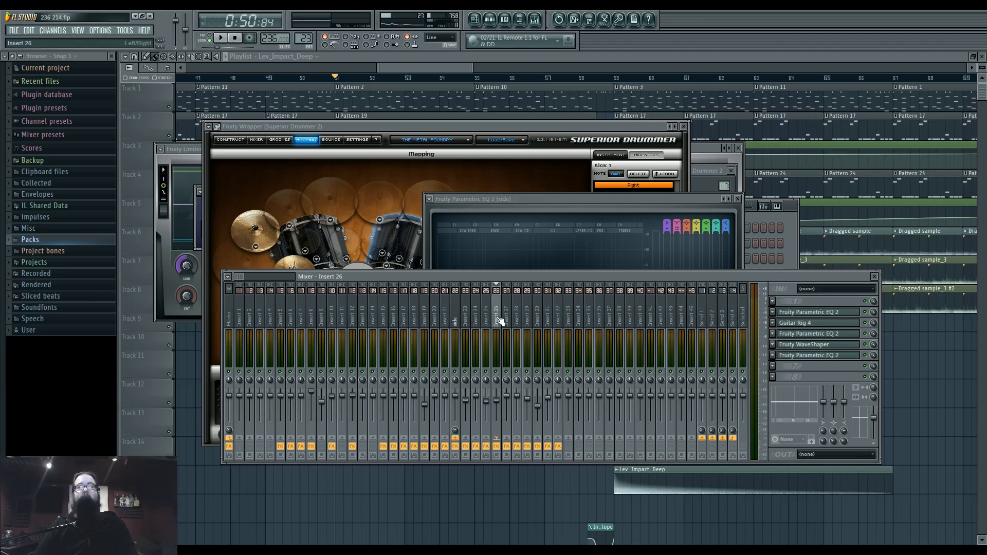
{"action": "left_click", "coordinate": [810, 356]}
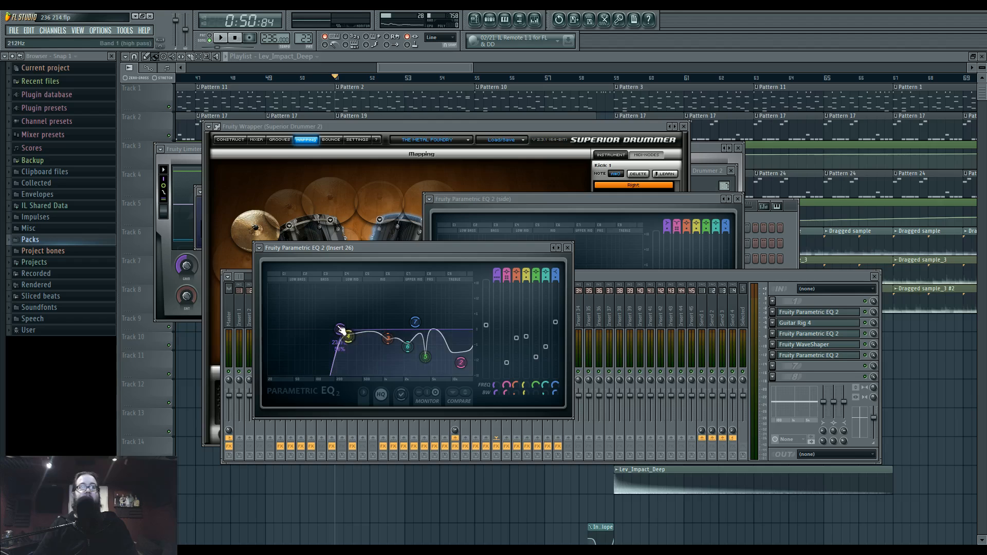
{"action": "left_click", "coordinate": [592, 273]}
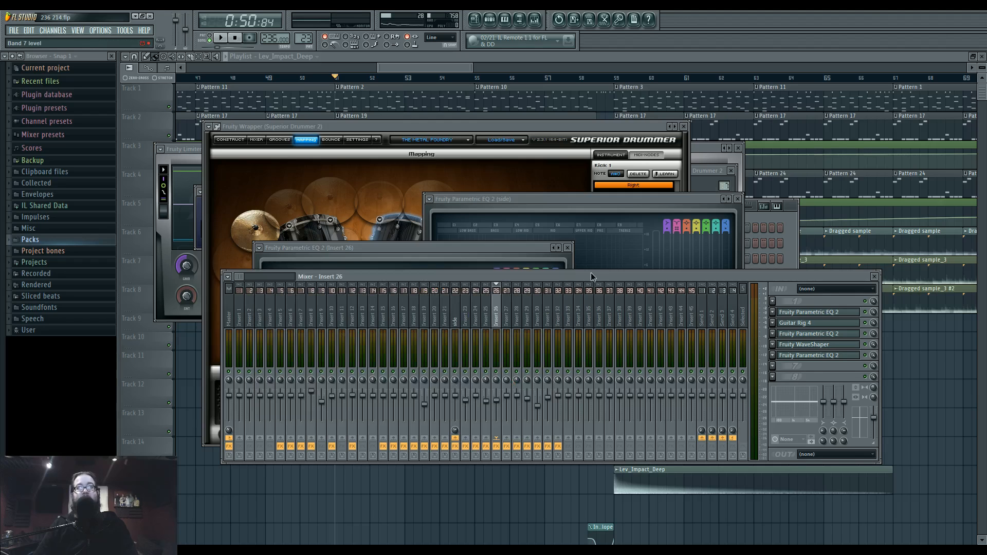
Select the side bus again and examine the notch bands in its Fruity Parametric EQ 2
{"action": "left_click", "coordinate": [454, 333]}
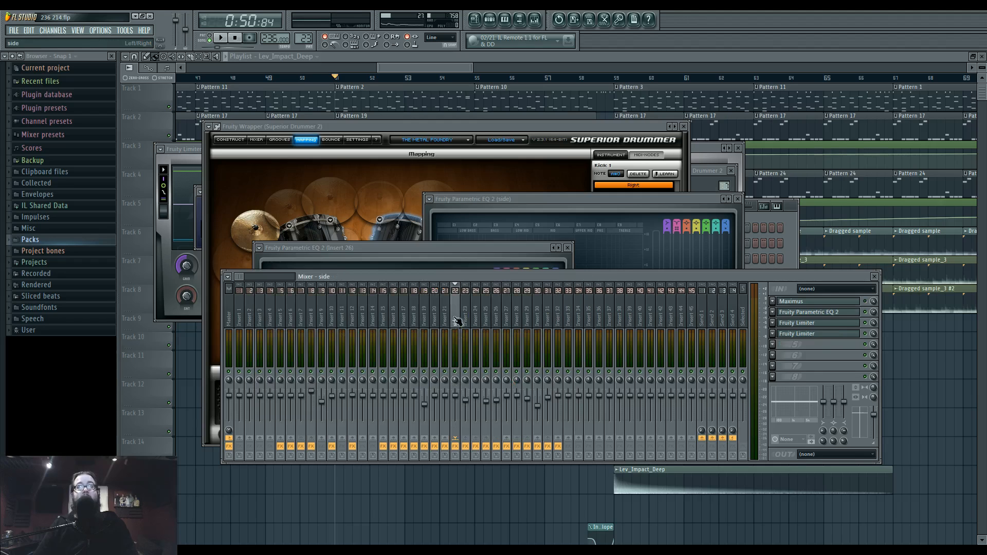
{"action": "left_click", "coordinate": [812, 314]}
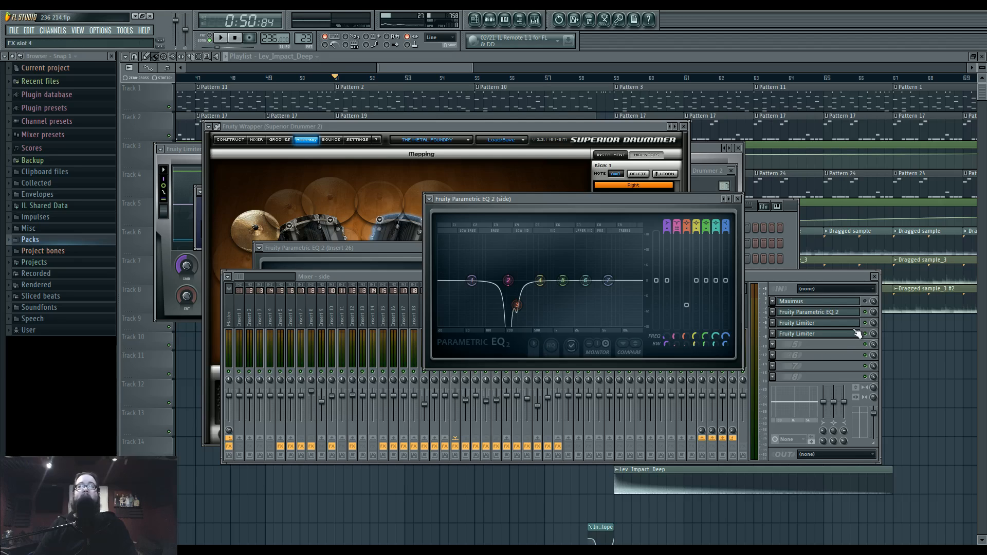
{"action": "left_click", "coordinate": [874, 311]}
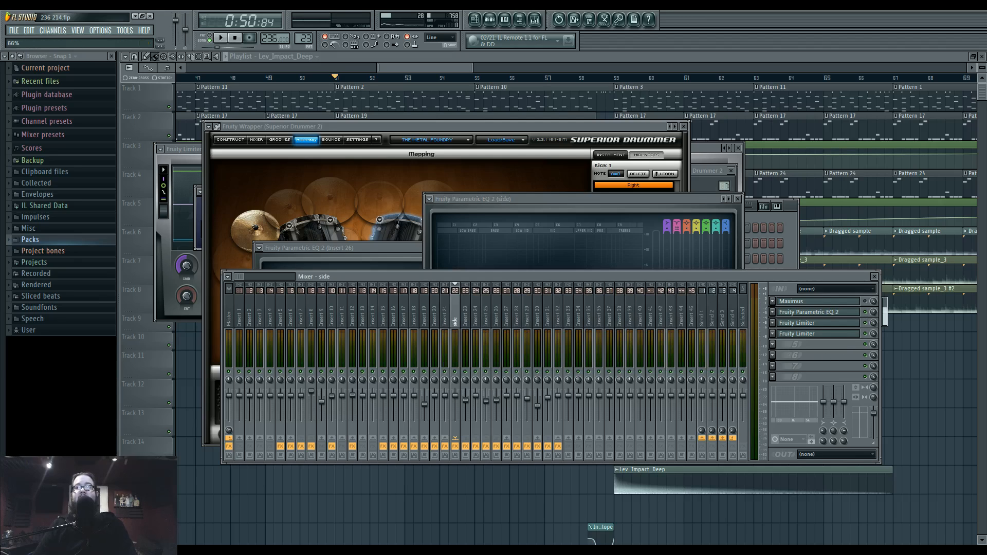
{"action": "left_click", "coordinate": [837, 312]}
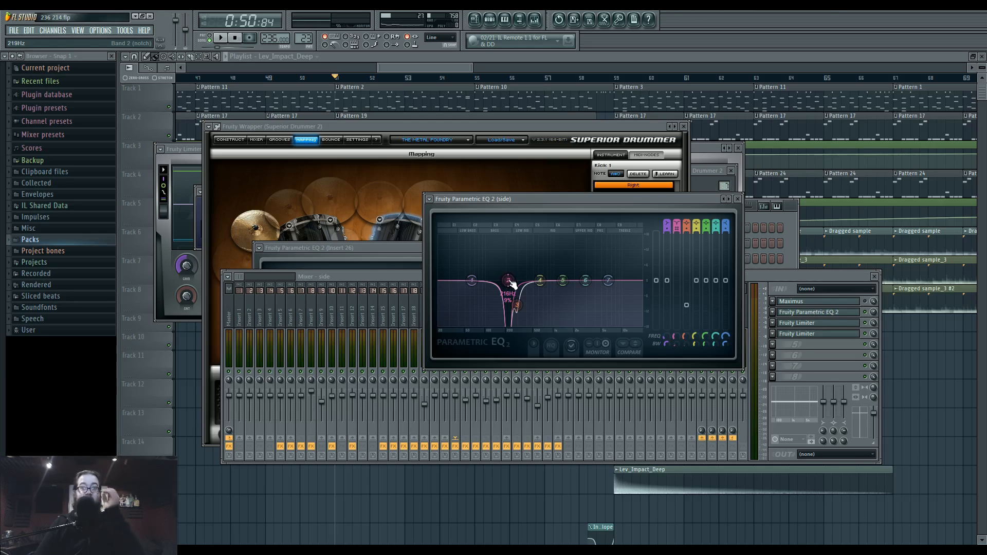
{"action": "left_click", "coordinate": [817, 366]}
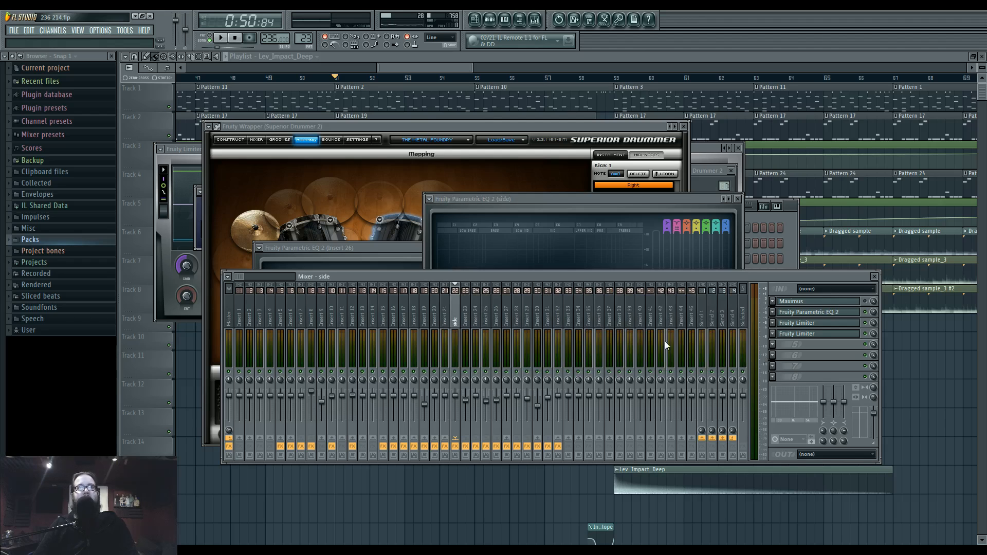
Play the section from bar 51 to watch the mixer levels, and compare the effect chains on Insert 6 and Insert 5
{"action": "key", "text": "space"}
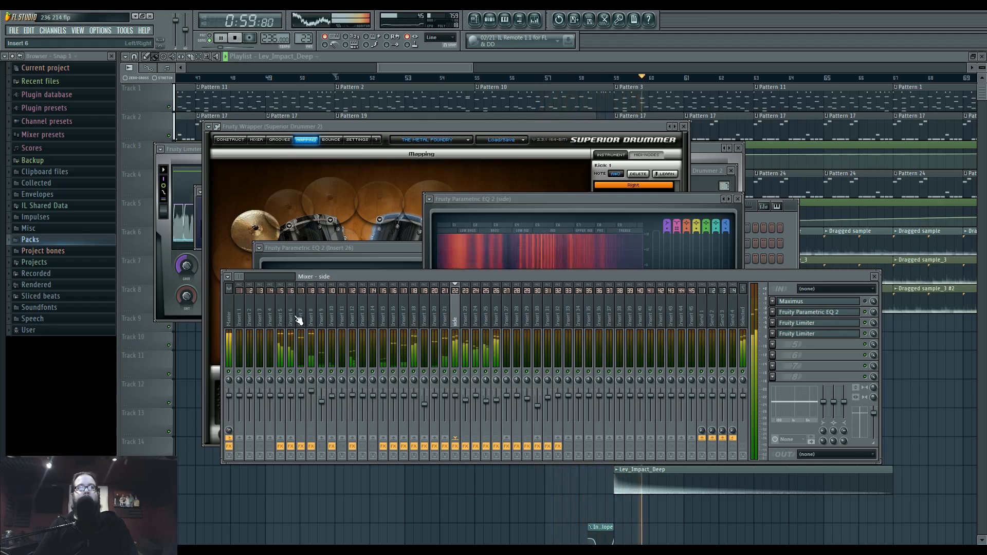
{"action": "key", "text": "space"}
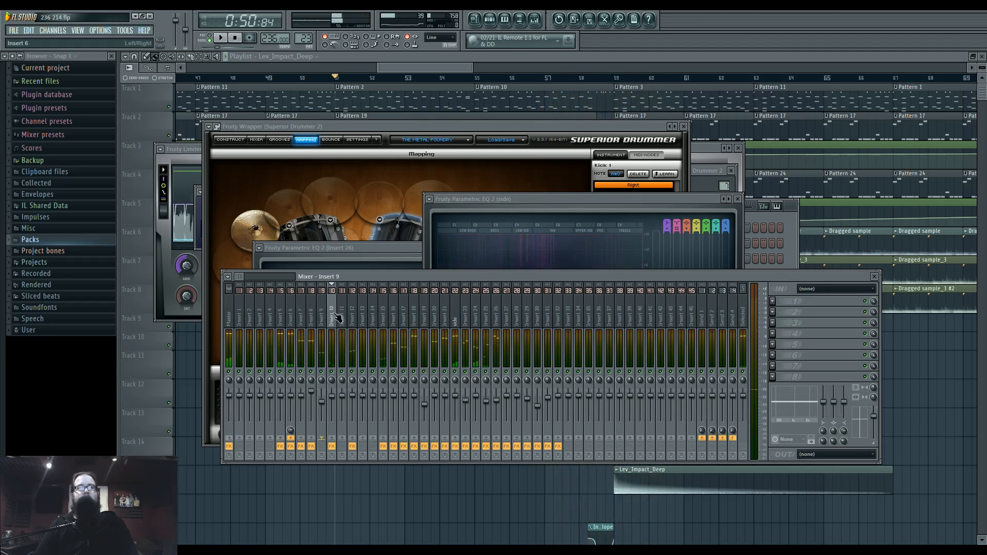
{"action": "left_click", "coordinate": [312, 317]}
{"action": "left_click", "coordinate": [292, 318]}
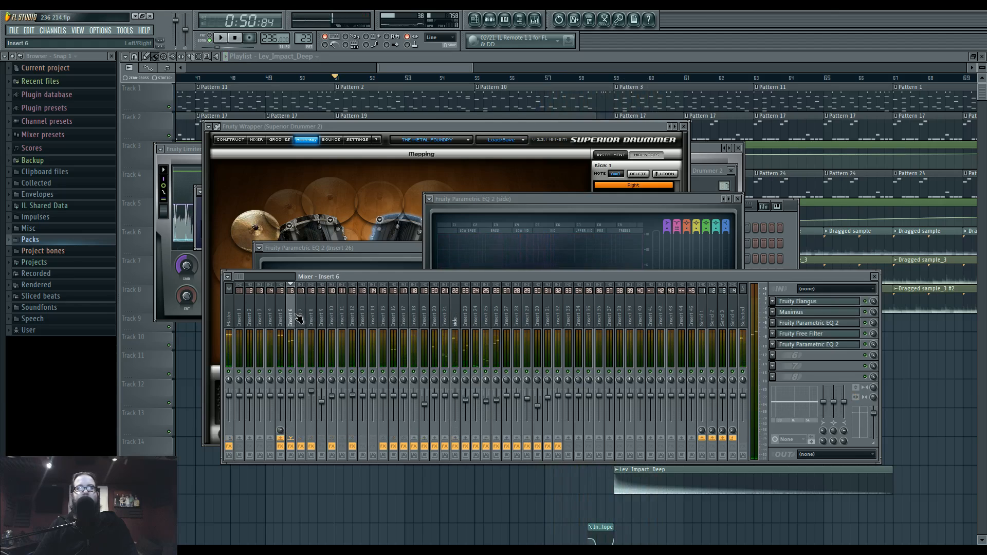
{"action": "left_click", "coordinate": [284, 318]}
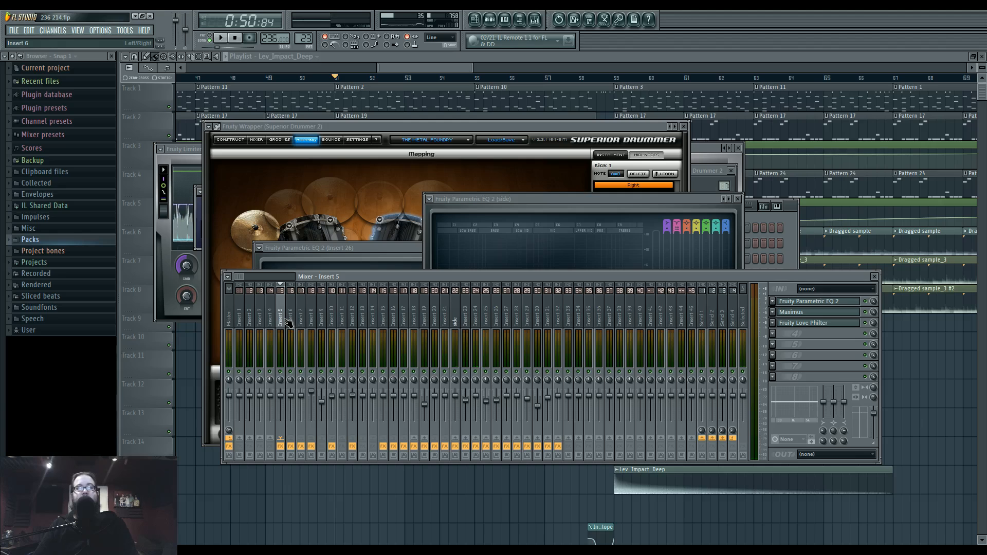
{"action": "left_click", "coordinate": [435, 319]}
{"action": "left_click", "coordinate": [282, 316]}
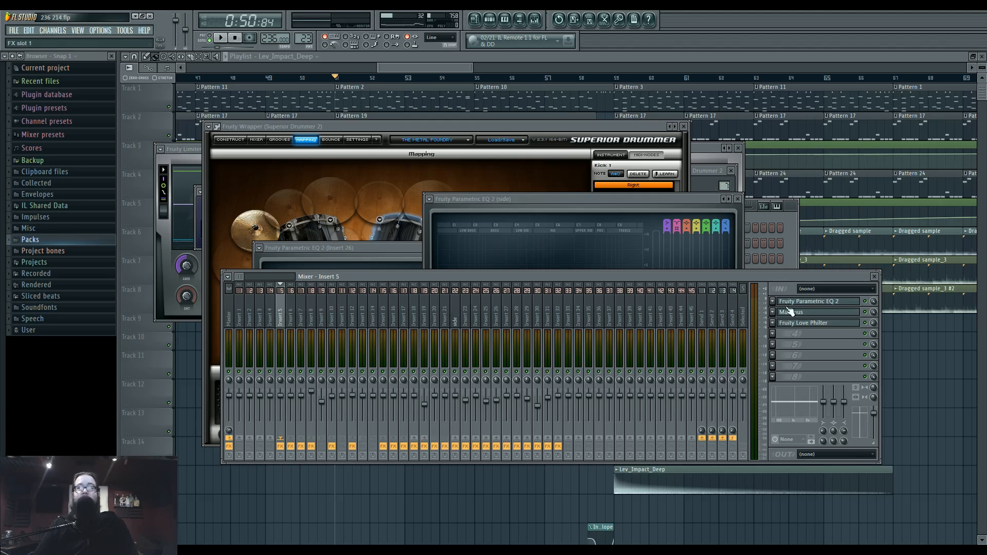
Open Maximus on Insert 5 and play from bar 51 to watch its master band waveform
{"action": "left_click", "coordinate": [812, 312]}
{"action": "left_click", "coordinate": [557, 310]}
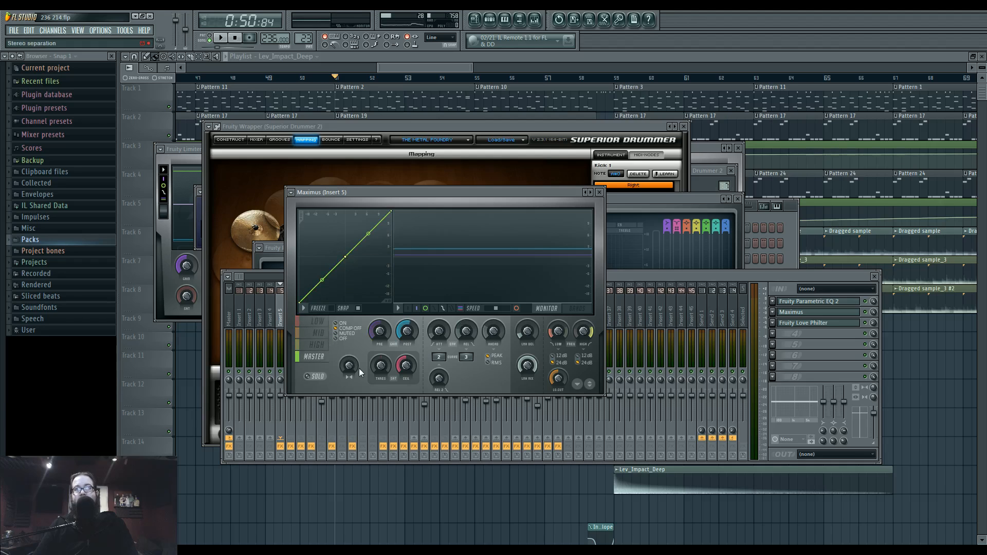
{"action": "key", "text": "space"}
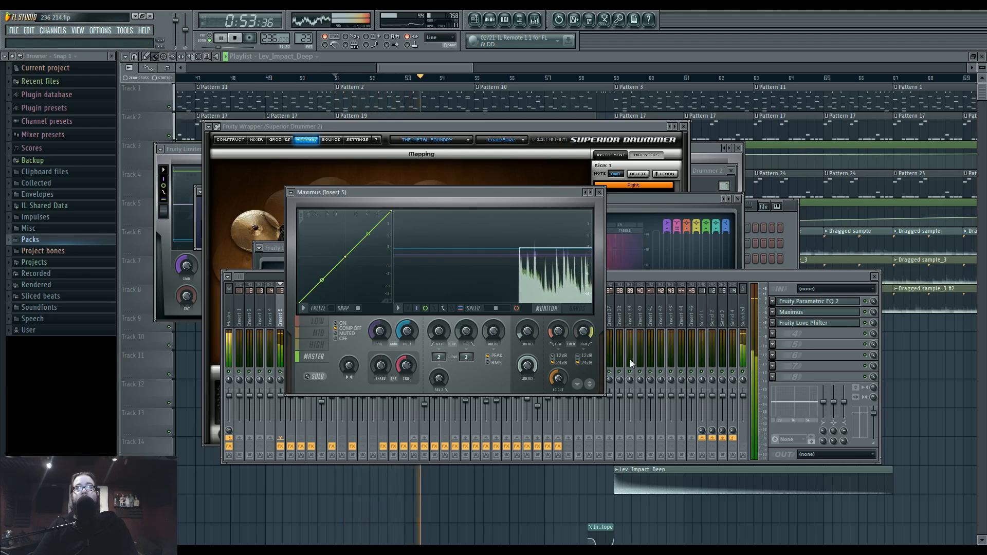
{"action": "key", "text": "space"}
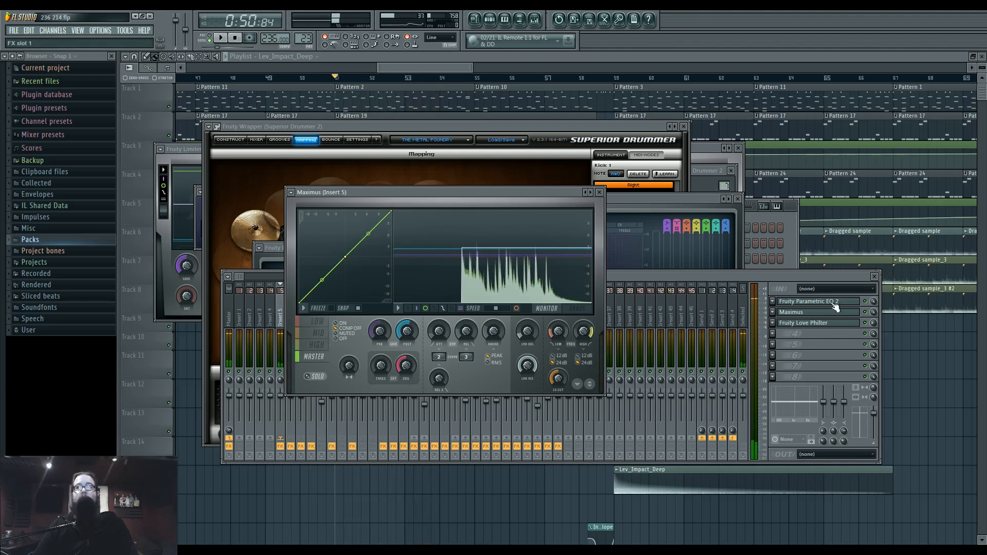
Clear the mixer and plugin windows to view the whole playlist, and start playback around bar 21
{"action": "left_click", "coordinate": [831, 326]}
{"action": "right_click", "coordinate": [890, 348]}
{"action": "scroll", "coordinate": [632, 370], "scroll_direction": "down", "scroll_amount": 4}
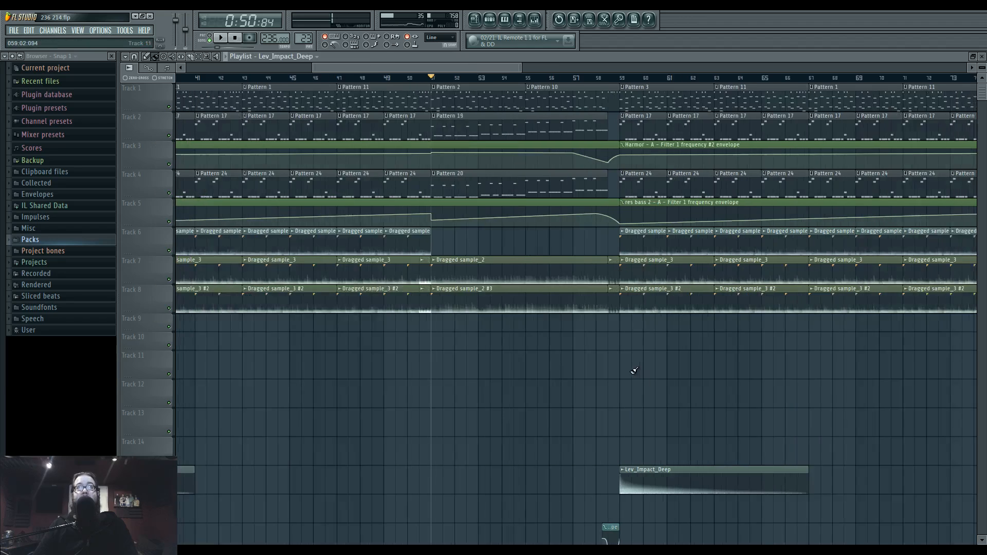
{"action": "scroll", "coordinate": [399, 132], "scroll_direction": "down", "scroll_amount": 2}
{"action": "left_click", "coordinate": [261, 78]}
{"action": "key", "text": "space"}
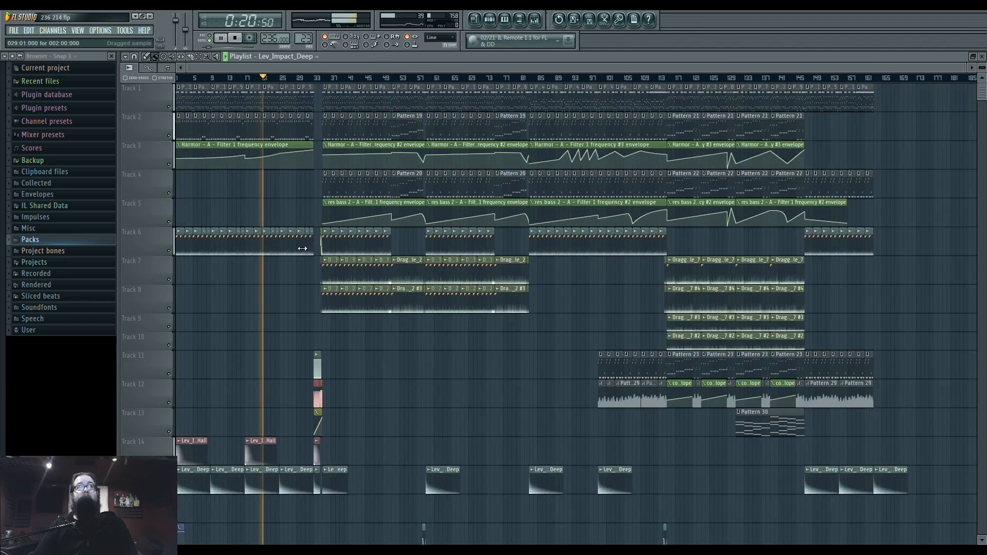
Jump playback to bar 29 and follow the arrangement through the transition into bar 35
{"action": "left_click", "coordinate": [300, 78]}
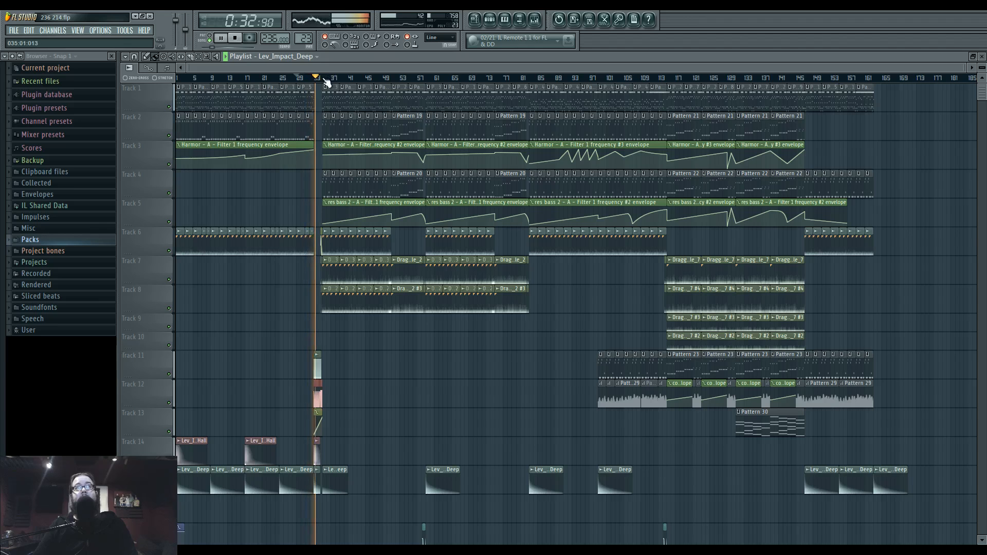
{"action": "scroll", "coordinate": [323, 330], "scroll_direction": "up", "scroll_amount": 5}
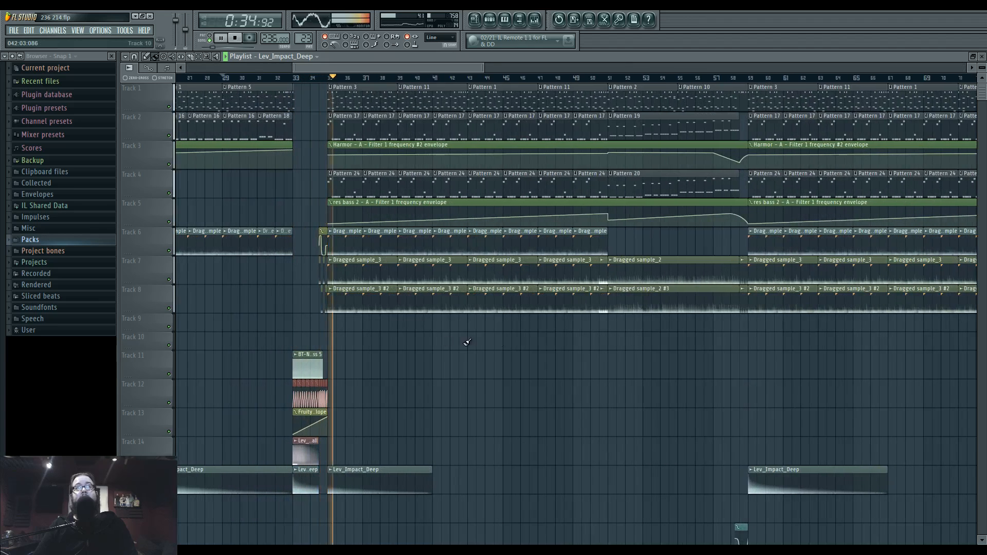
{"action": "scroll", "coordinate": [523, 353], "scroll_direction": "right", "scroll_amount": 1}
{"action": "scroll", "coordinate": [538, 353], "scroll_direction": "down", "scroll_amount": 1}
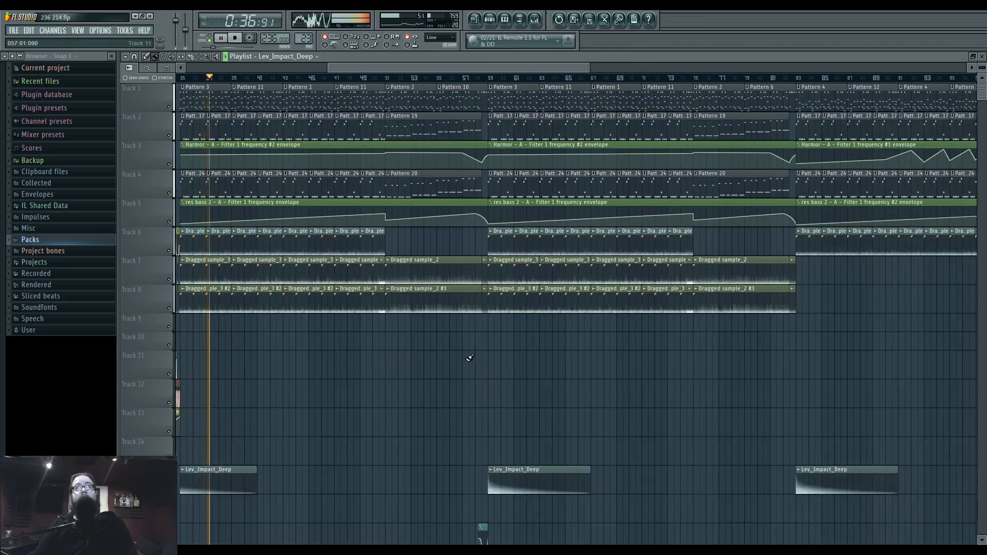
{"action": "scroll", "coordinate": [466, 360], "scroll_direction": "down", "scroll_amount": 5}
{"action": "scroll", "coordinate": [465, 366], "scroll_direction": "up", "scroll_amount": 3}
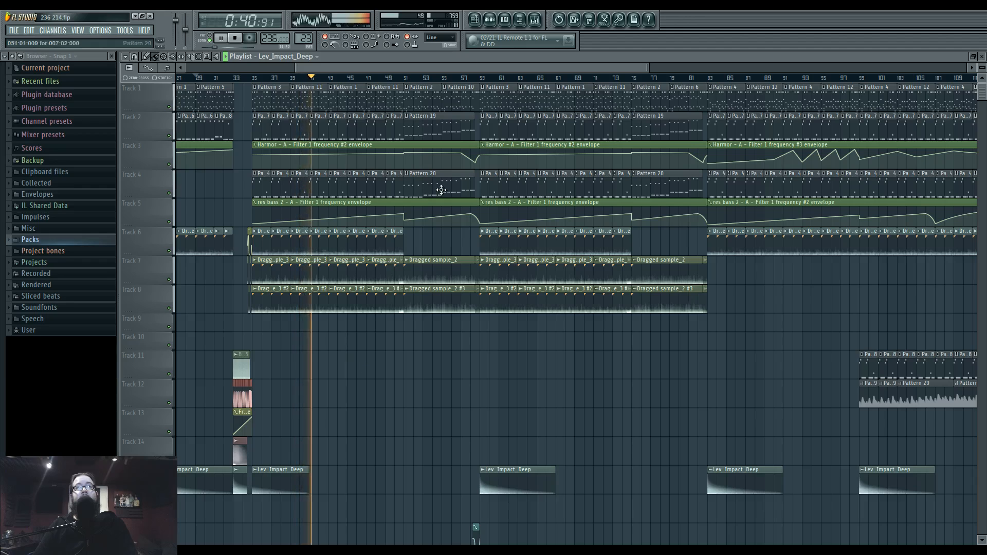
Show the step sequencer, stop playback, and open the JF-Snare Stripe 1 channel settings to check its sample
{"action": "left_click", "coordinate": [488, 20]}
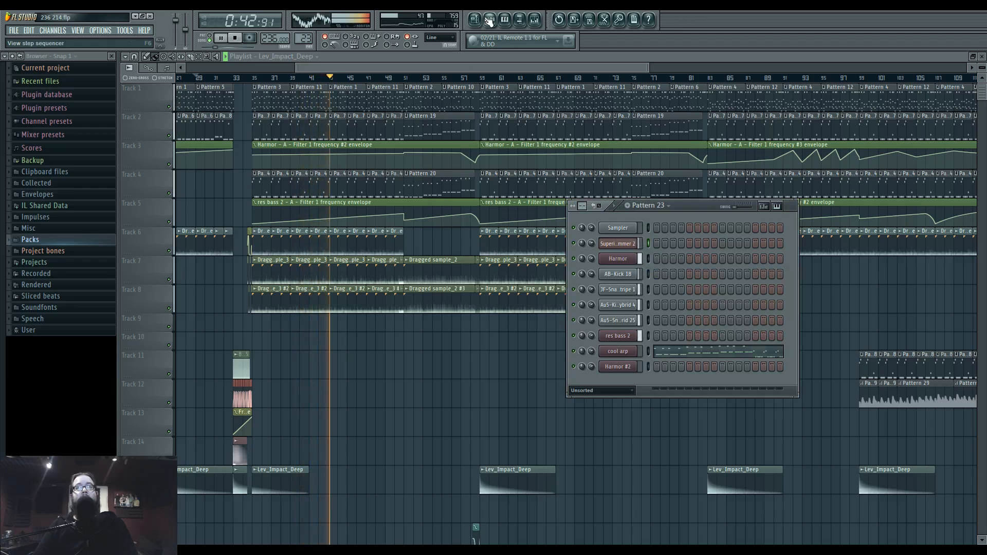
{"action": "key", "text": "space"}
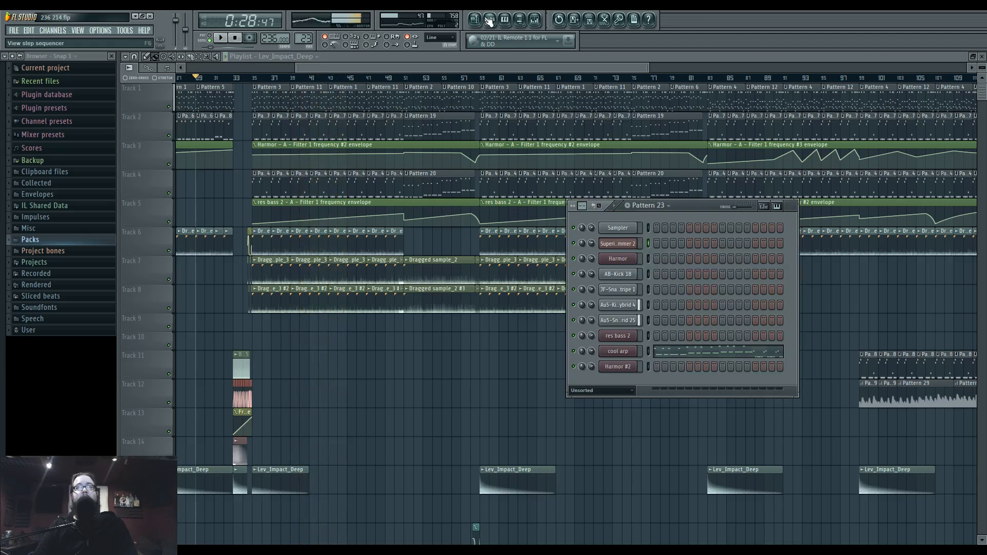
{"action": "left_click", "coordinate": [617, 289]}
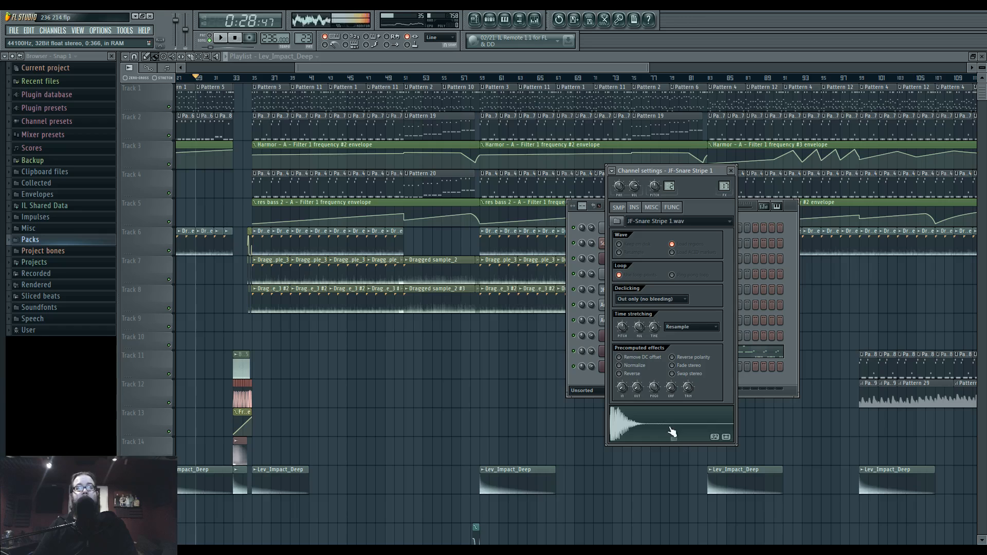
{"action": "left_click", "coordinate": [586, 384]}
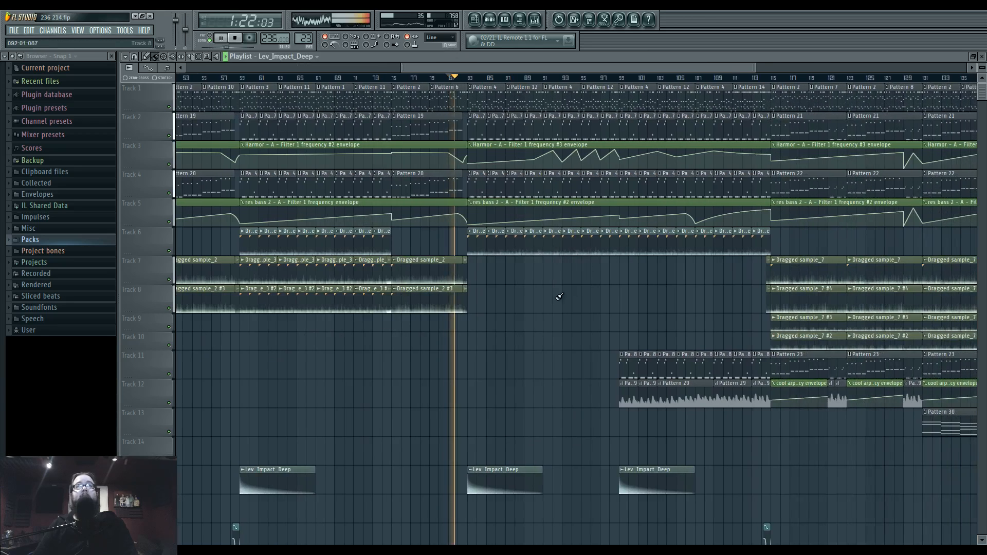
Listen to the transition into bar 83, stop playback, and move the playhead to bar 59
{"action": "left_click_drag", "start_coordinate": [371, 313], "coordinate": [595, 356]}
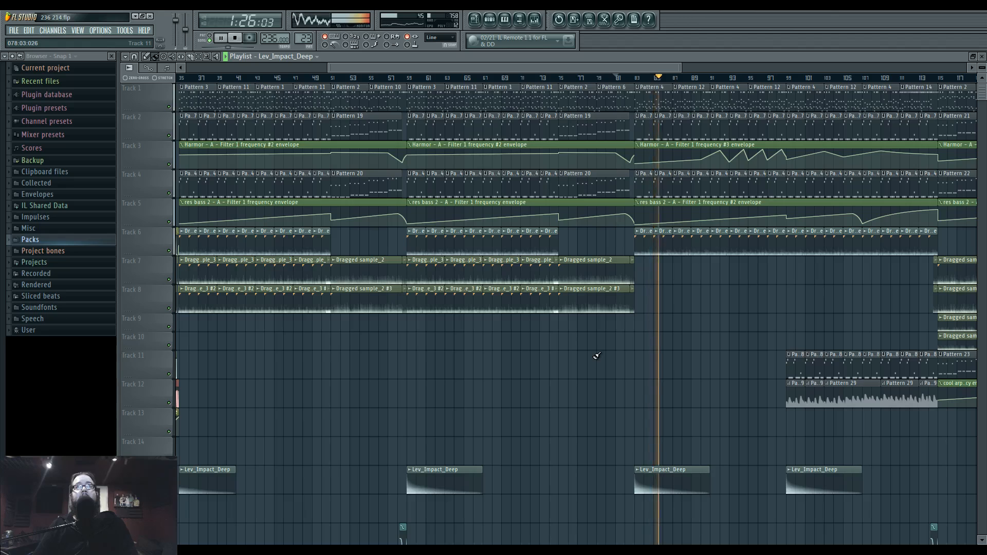
{"action": "key", "text": "space"}
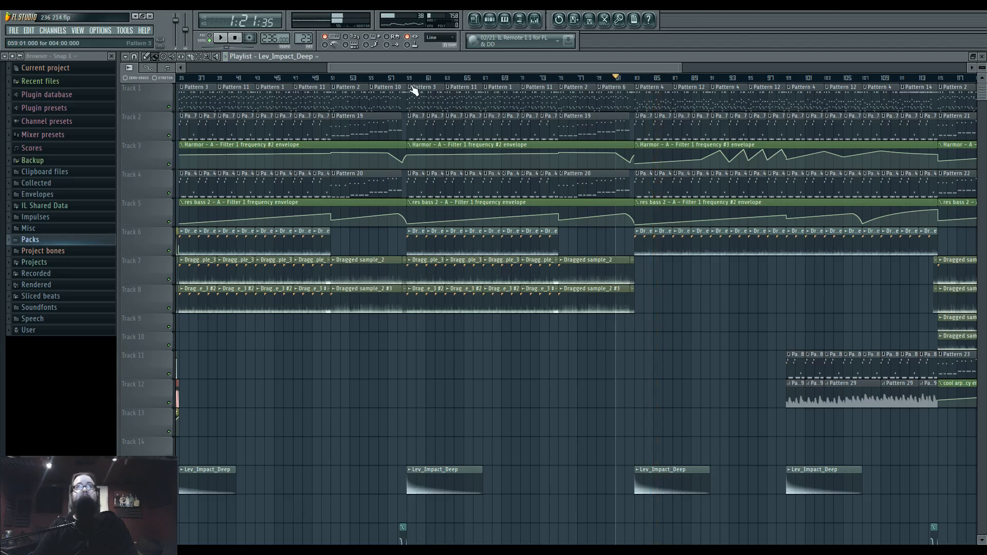
{"action": "left_click", "coordinate": [410, 80]}
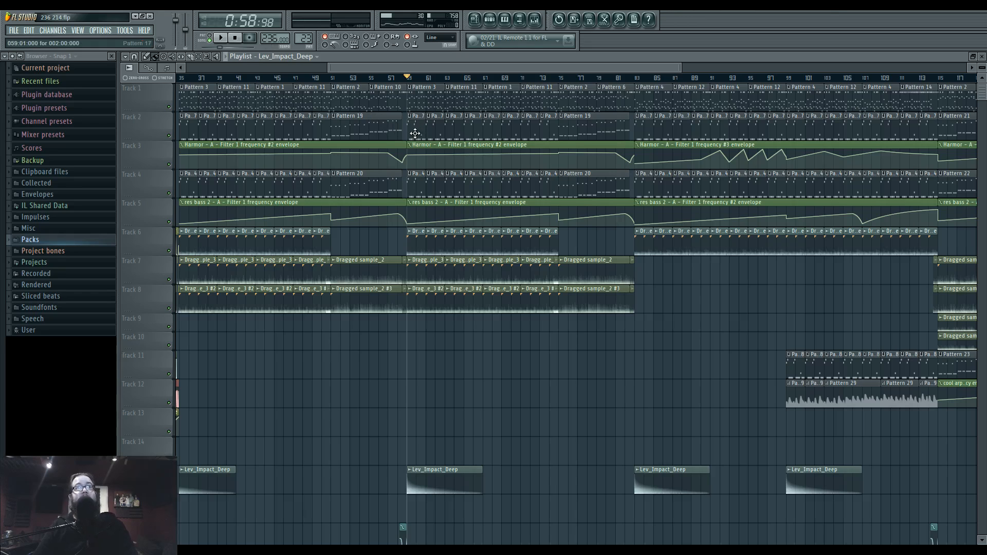
Open Pattern 3's Superior Drummer 2 notes in the piano roll and play the pattern to examine the drum part
{"action": "double_click", "coordinate": [416, 101]}
{"action": "scroll", "coordinate": [324, 253], "scroll_direction": "down", "scroll_amount": 4}
{"action": "scroll", "coordinate": [325, 253], "scroll_direction": "down", "scroll_amount": 4}
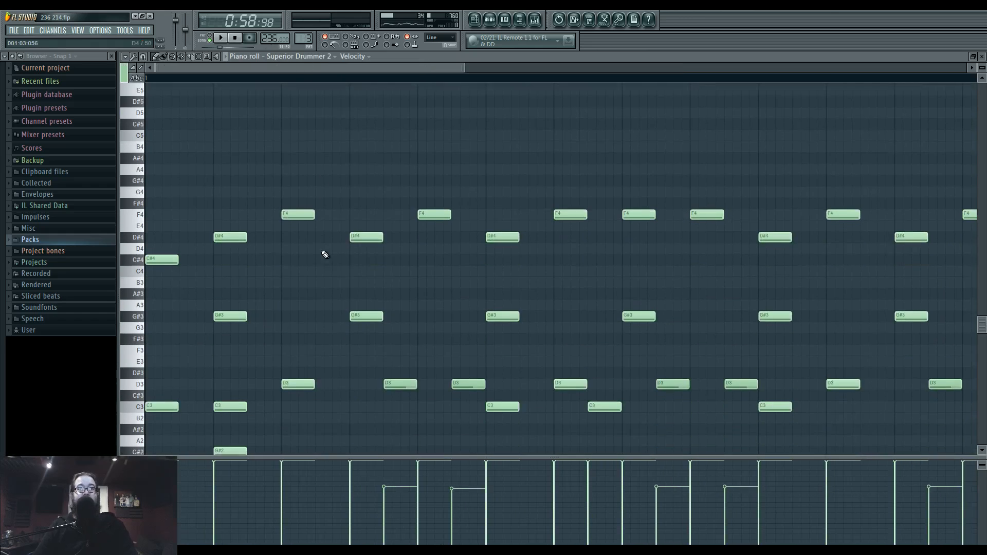
{"action": "scroll", "coordinate": [327, 253], "scroll_direction": "down", "scroll_amount": 2}
{"action": "scroll", "coordinate": [315, 247], "scroll_direction": "down", "scroll_amount": 3}
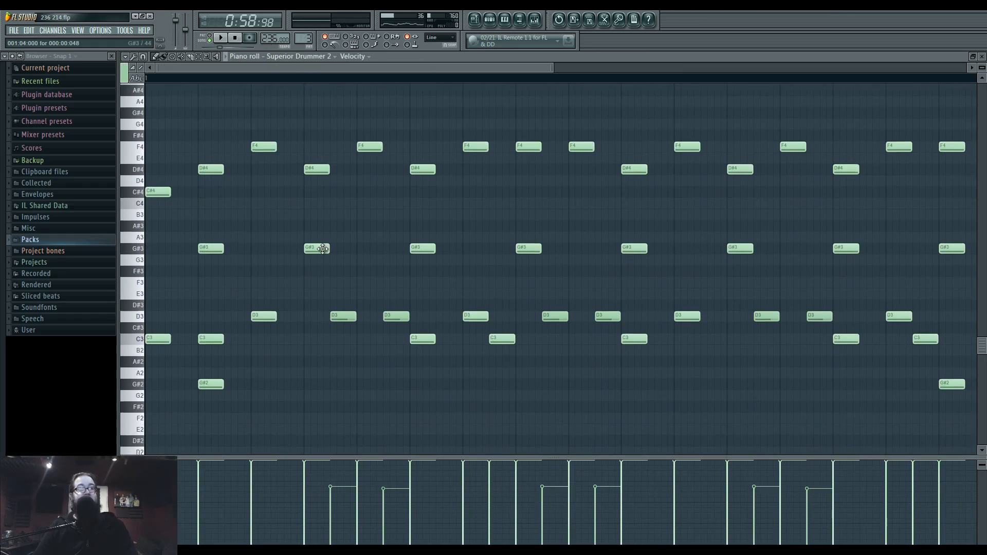
{"action": "left_click", "coordinate": [220, 37]}
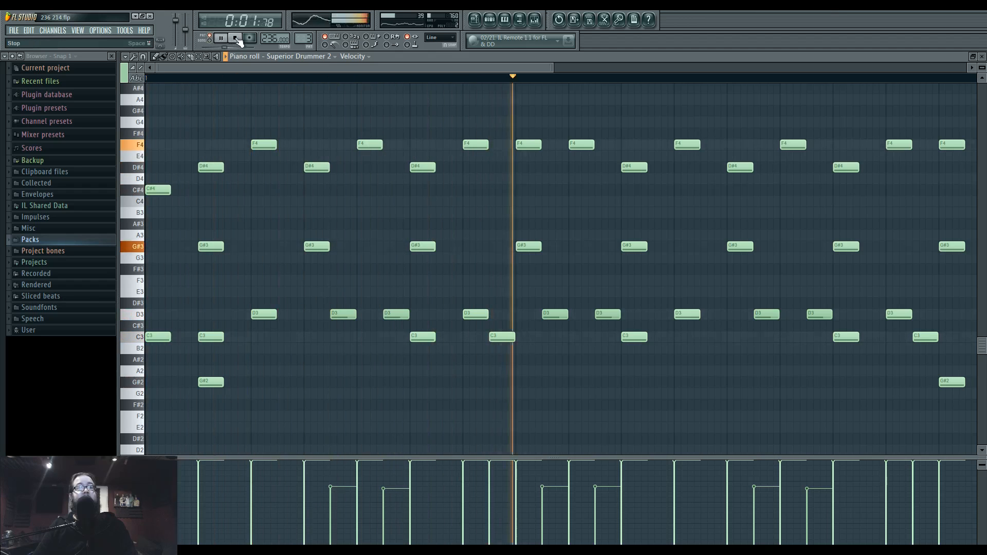
{"action": "scroll", "coordinate": [522, 270], "scroll_direction": "down", "scroll_amount": 2}
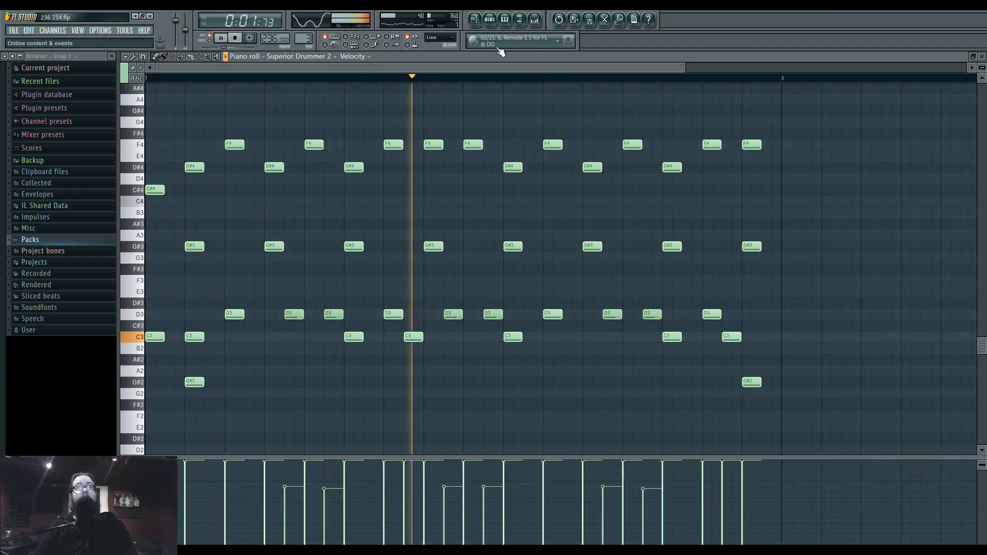
Return from the piano roll to the playlist, stop playback, and bring the section around bar 35 into view
{"action": "left_click", "coordinate": [491, 20]}
{"action": "left_click", "coordinate": [475, 20]}
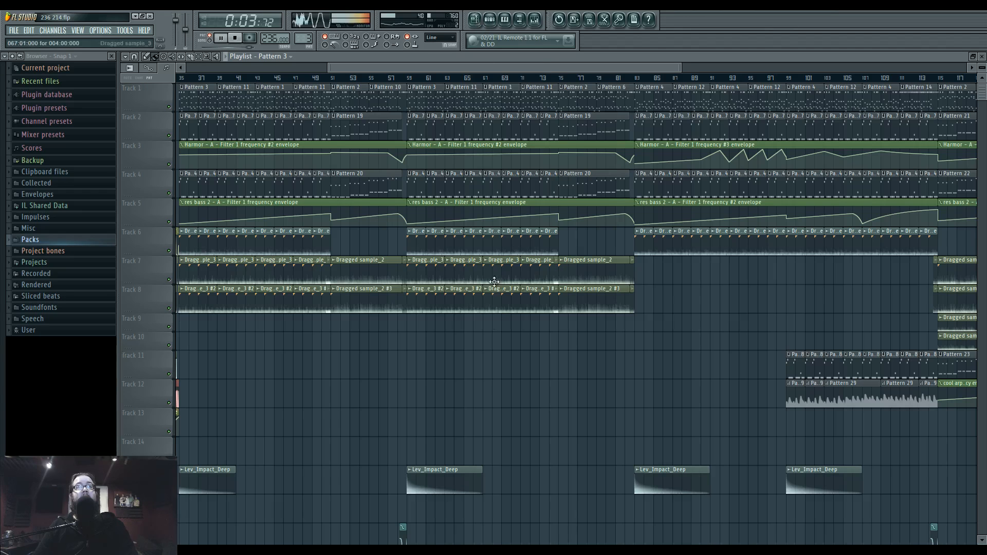
{"action": "scroll", "coordinate": [487, 381], "scroll_direction": "down", "scroll_amount": 5}
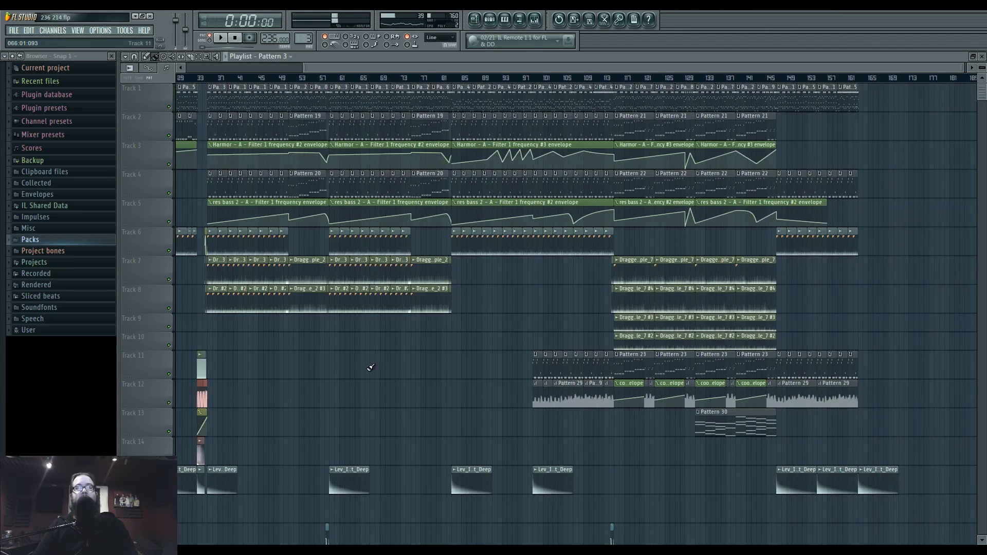
{"action": "scroll", "coordinate": [474, 369], "scroll_direction": "up", "scroll_amount": 4}
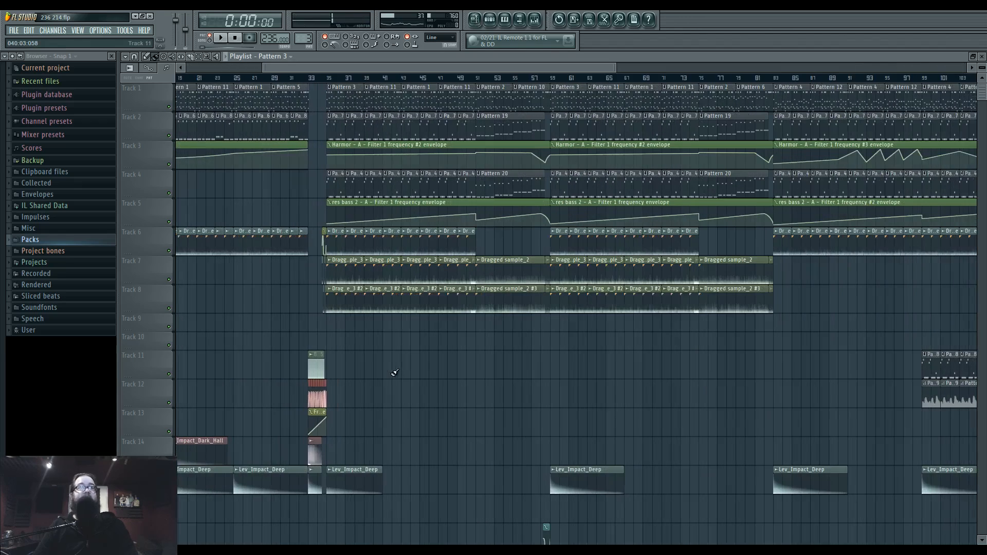
Play the arrangement from bar 35 with the mixer shown, stop it, and open Insert 23's Fruity Parametric EQ 2
{"action": "left_click", "coordinate": [535, 20]}
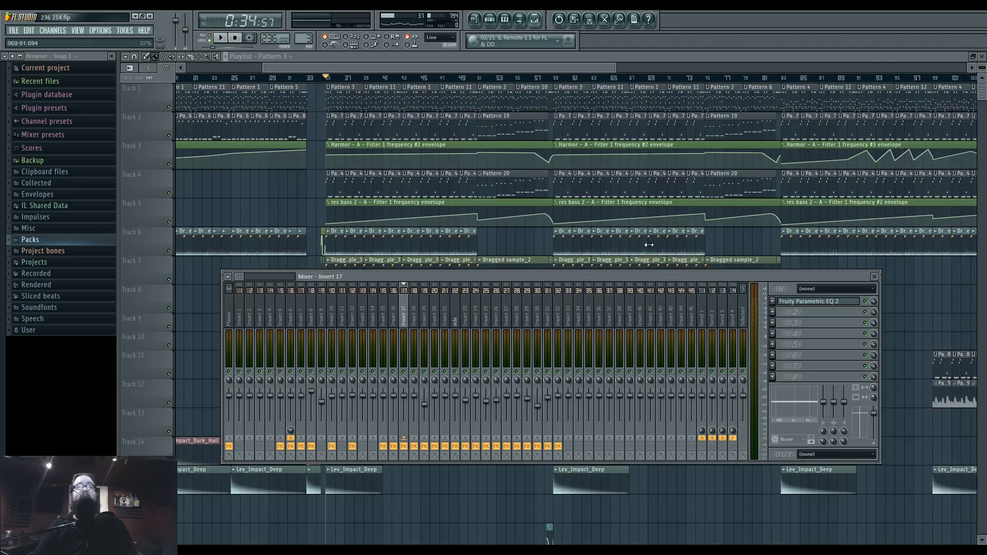
{"action": "key", "text": "space"}
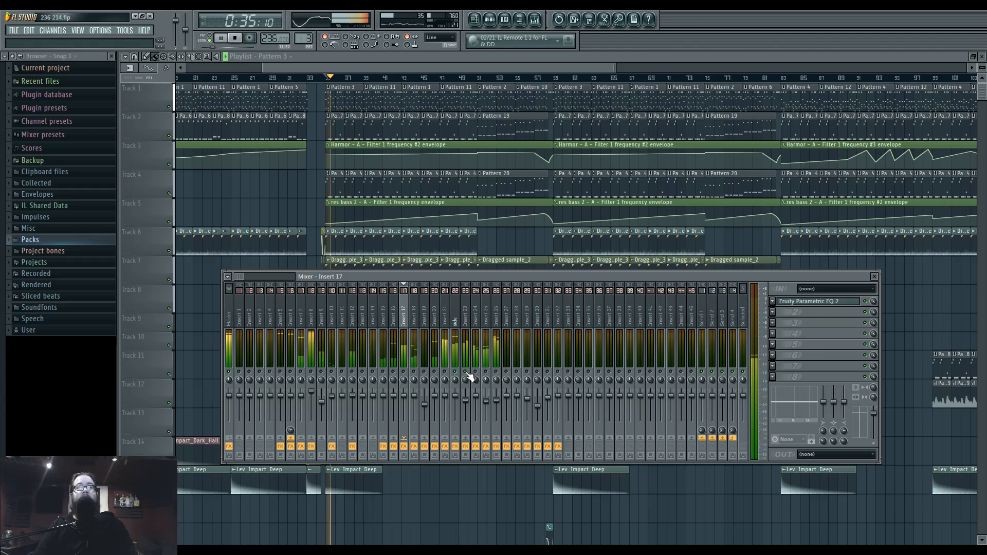
{"action": "left_click", "coordinate": [466, 324]}
{"action": "key", "text": "space"}
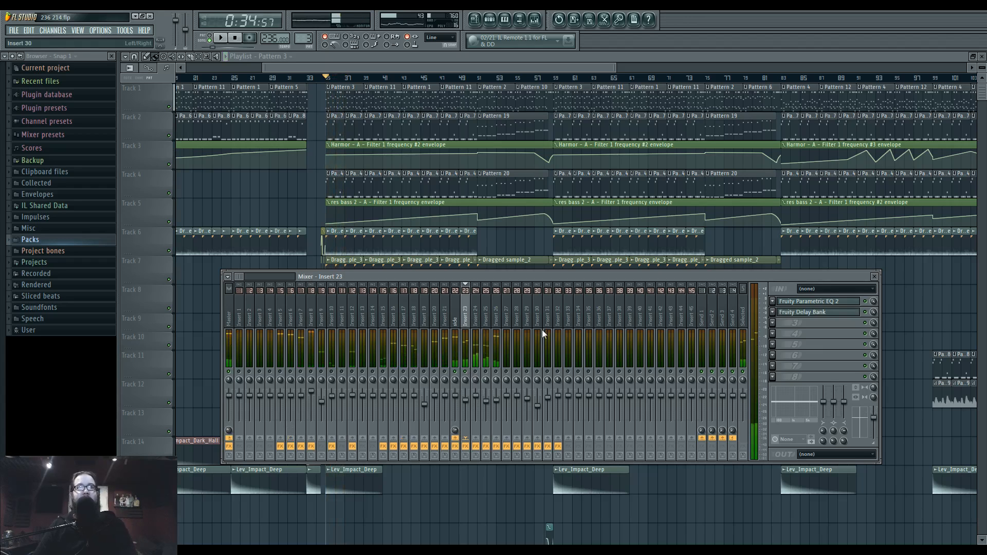
{"action": "left_click", "coordinate": [807, 303]}
Open the res bass 2 channel's Harmor from the step sequencer and sweep its filter 1 frequency
{"action": "key", "text": "F6"}
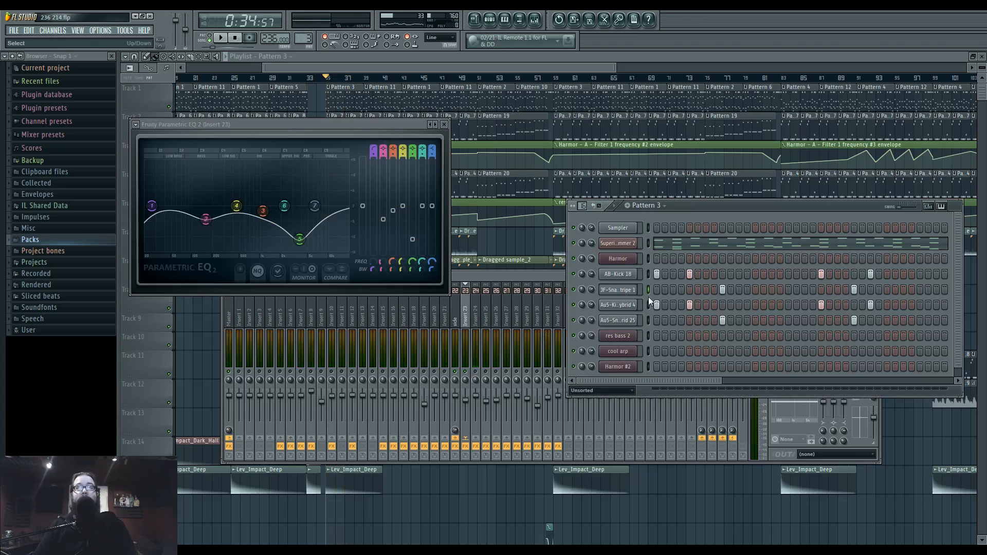
{"action": "left_click", "coordinate": [622, 337]}
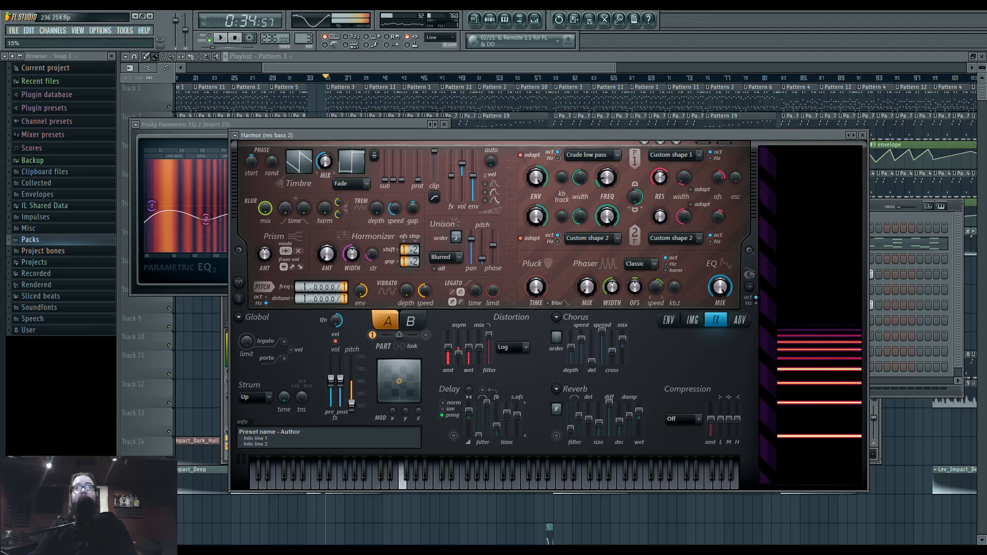
{"action": "left_click_drag", "start_coordinate": [606, 177], "coordinate": [607, 154]}
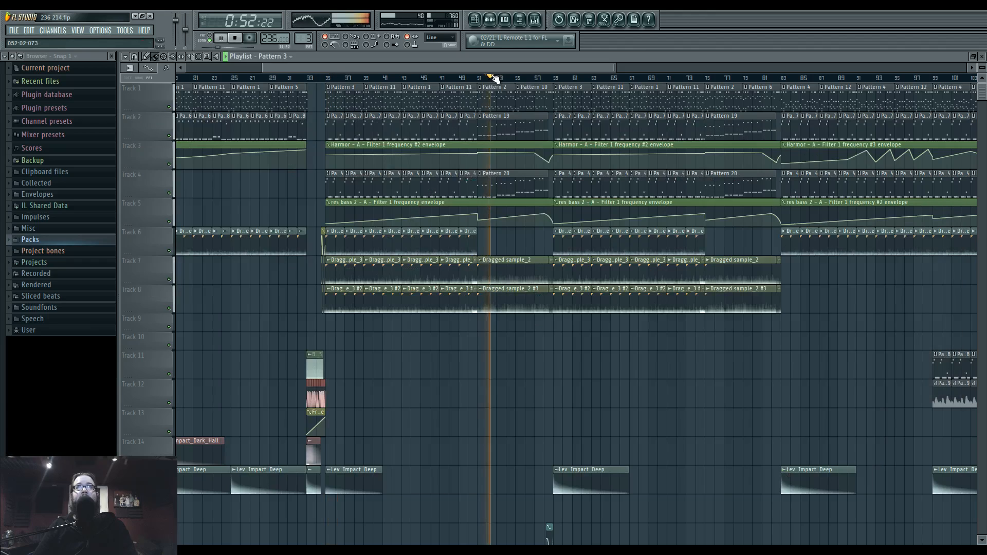
Listen to the arrangement from around bar 51 past bar 59, show the mixer, and stop playback
{"action": "left_click", "coordinate": [490, 77]}
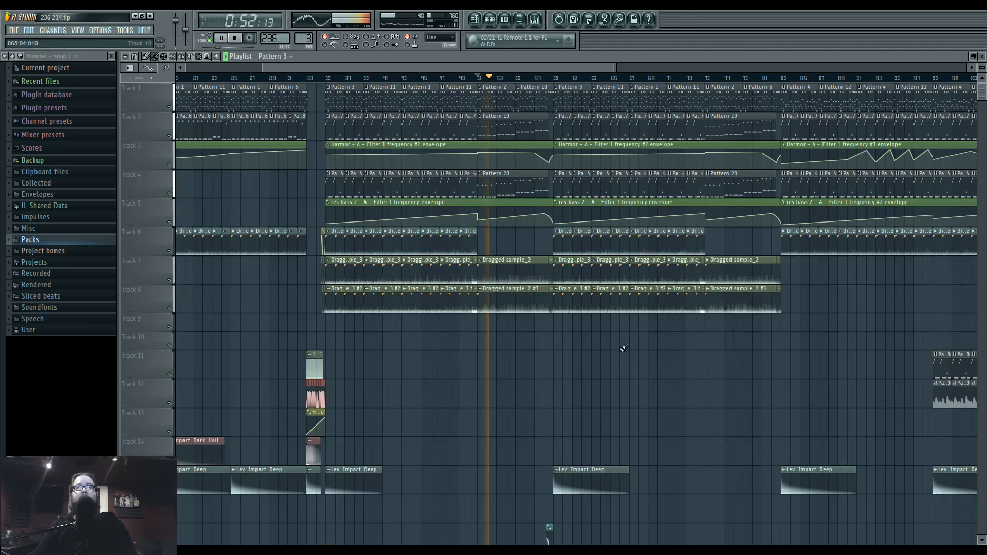
{"action": "left_click_drag", "start_coordinate": [613, 351], "coordinate": [598, 353]}
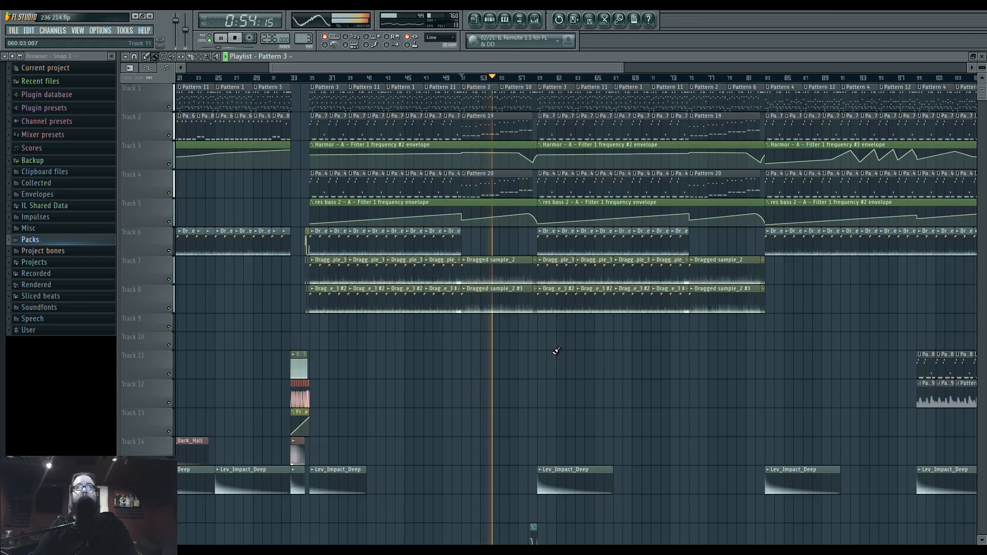
{"action": "left_click", "coordinate": [535, 21]}
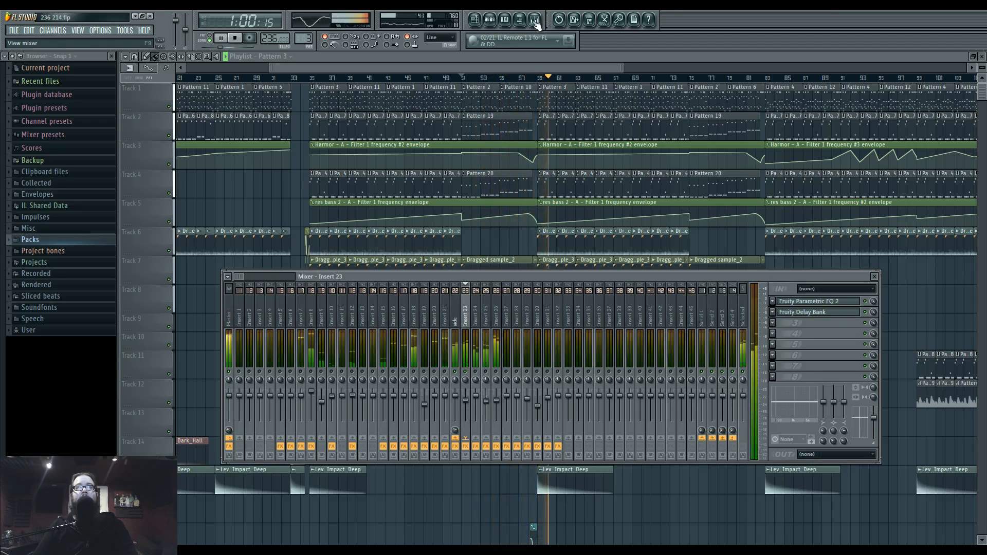
{"action": "key", "text": "space"}
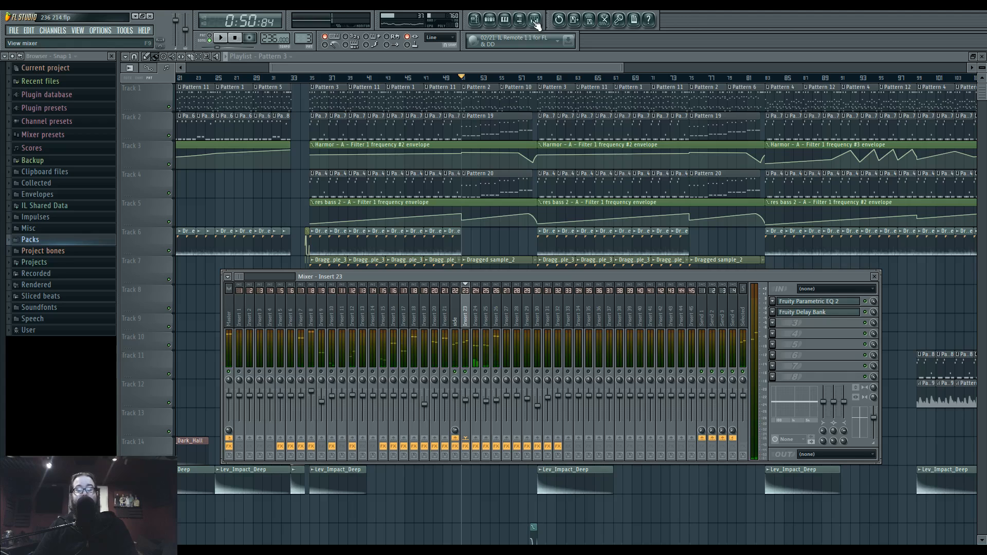
Open Insert 23's Fruity Parametric EQ 2, move its window clear of the mixer, and play the song to examine the spectrum
{"action": "left_click", "coordinate": [816, 303]}
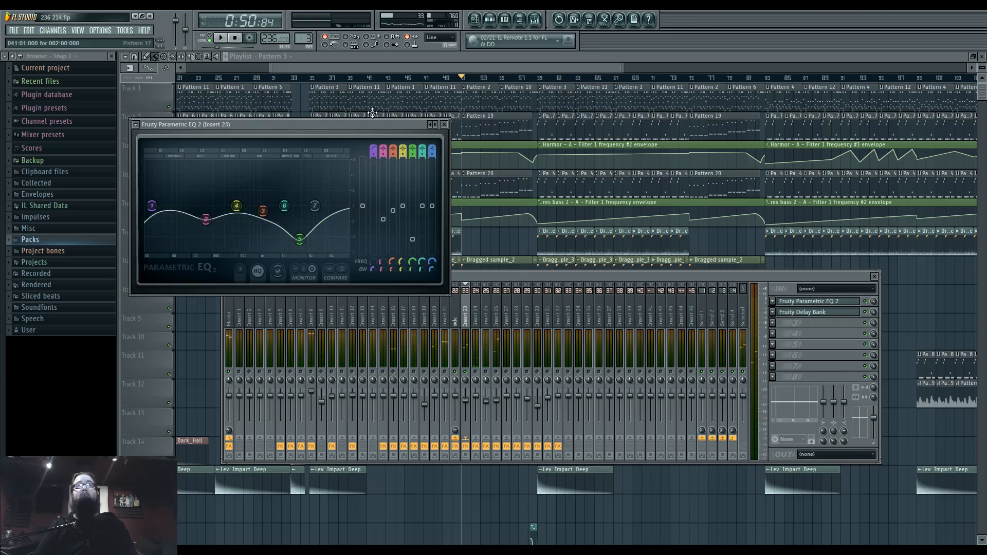
{"action": "left_click_drag", "start_coordinate": [371, 124], "coordinate": [427, 108]}
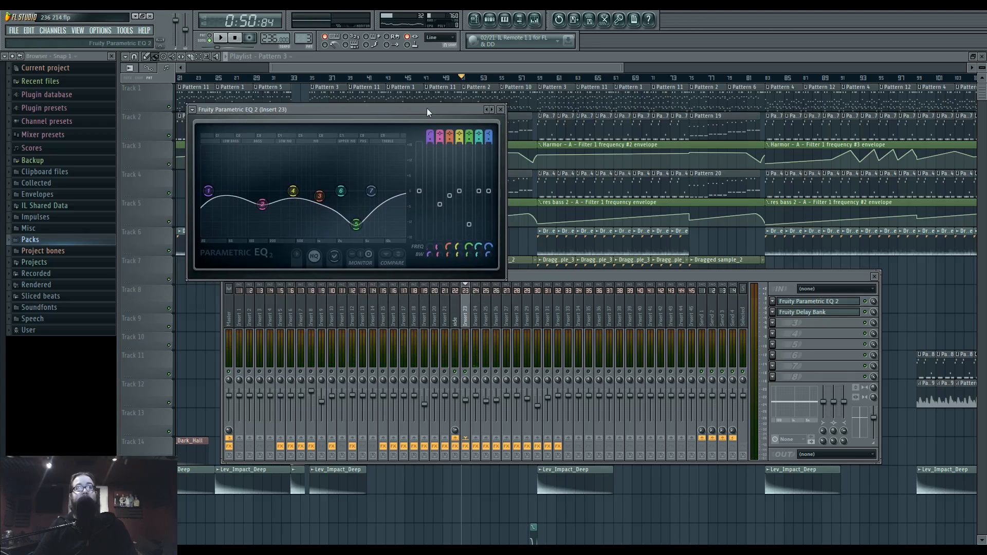
{"action": "key", "text": "space"}
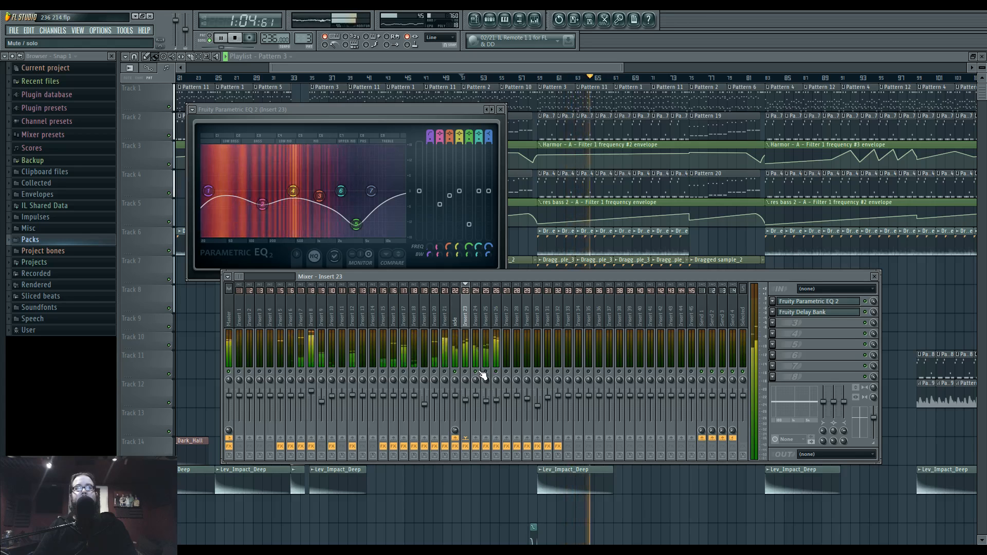
Follow the playlist ahead to the arrangement after bar 83 and stop playback
{"action": "left_click_drag", "start_coordinate": [514, 493], "coordinate": [348, 484]}
{"action": "left_click_drag", "start_coordinate": [483, 434], "coordinate": [342, 442]}
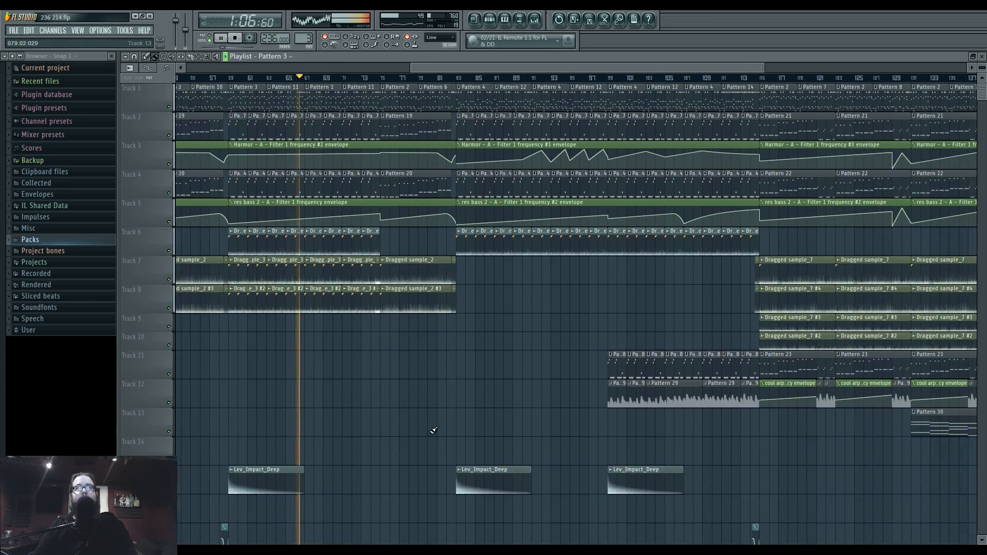
{"action": "left_click_drag", "start_coordinate": [754, 529], "coordinate": [549, 514]}
{"action": "left_click_drag", "start_coordinate": [405, 350], "coordinate": [625, 344]}
{"action": "key", "text": "space"}
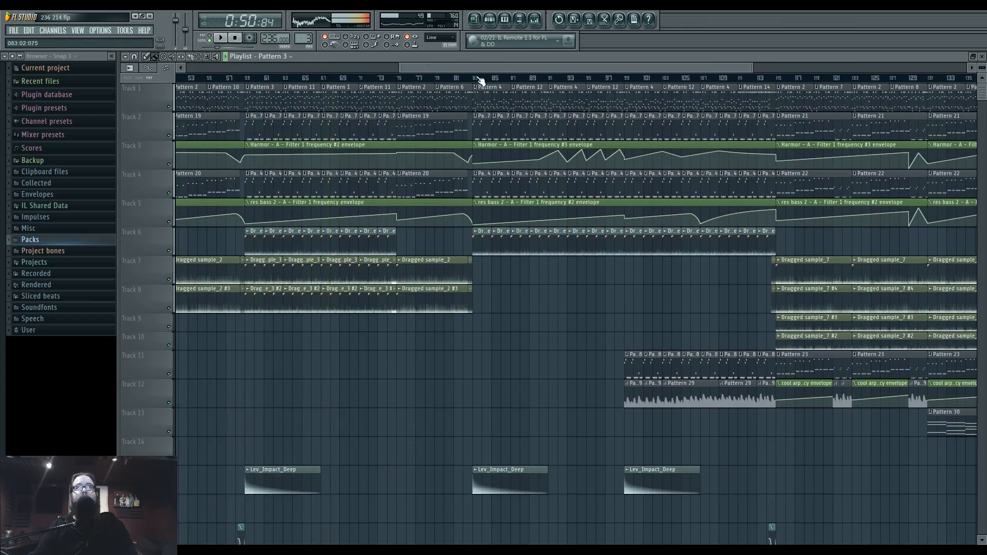
Play the arrangement from around bar 98, just before the patterns on Tracks 11 and 12 enter
{"action": "left_click_drag", "start_coordinate": [686, 144], "coordinate": [563, 132]}
{"action": "key", "text": "space"}
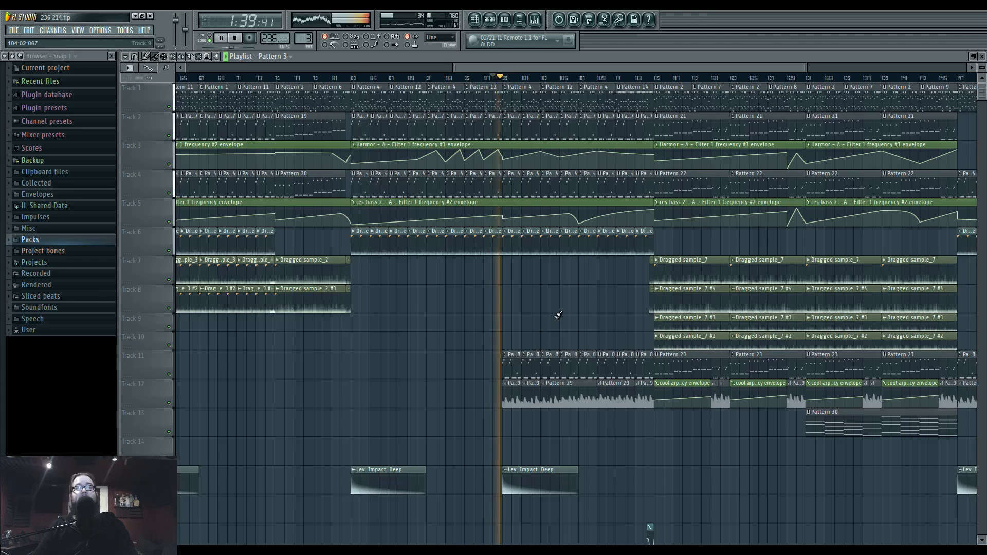
{"action": "left_click_drag", "start_coordinate": [587, 310], "coordinate": [434, 335]}
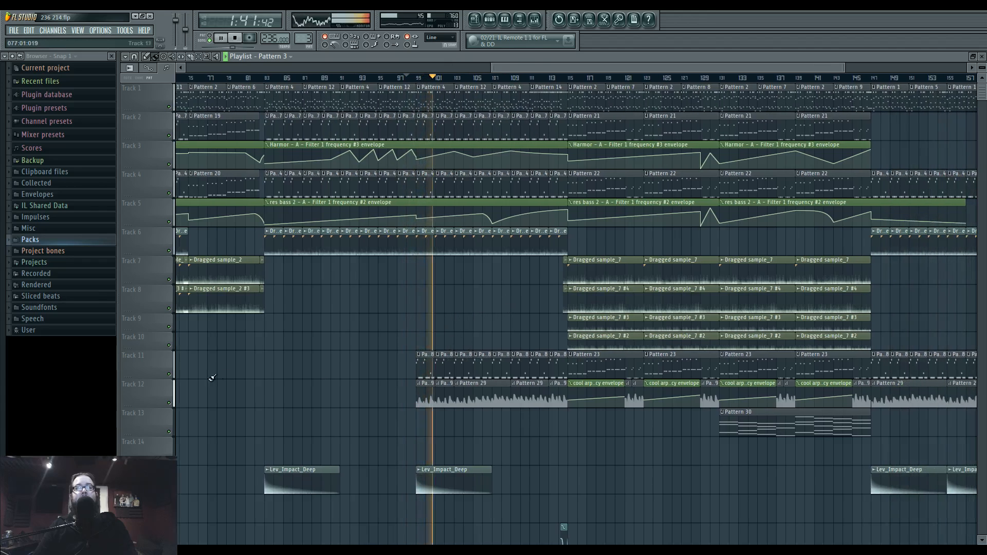
Solo Tracks 11 and 12 in the playlist, listen to them together, and stop playback
{"action": "right_click", "coordinate": [154, 381]}
{"action": "left_click", "coordinate": [153, 379]}
{"action": "right_click", "coordinate": [169, 374]}
{"action": "left_click", "coordinate": [169, 403]}
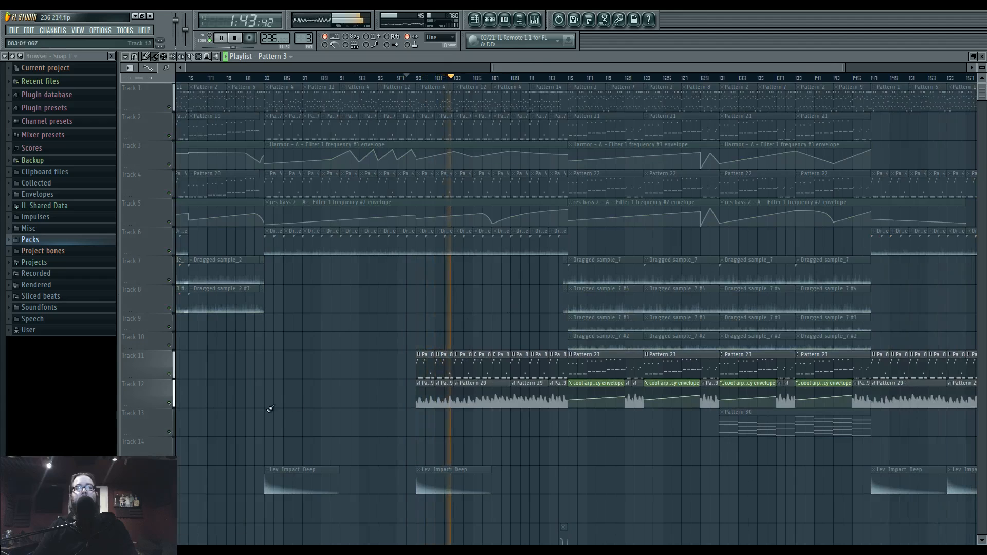
{"action": "scroll", "coordinate": [506, 425], "scroll_direction": "up", "scroll_amount": 4}
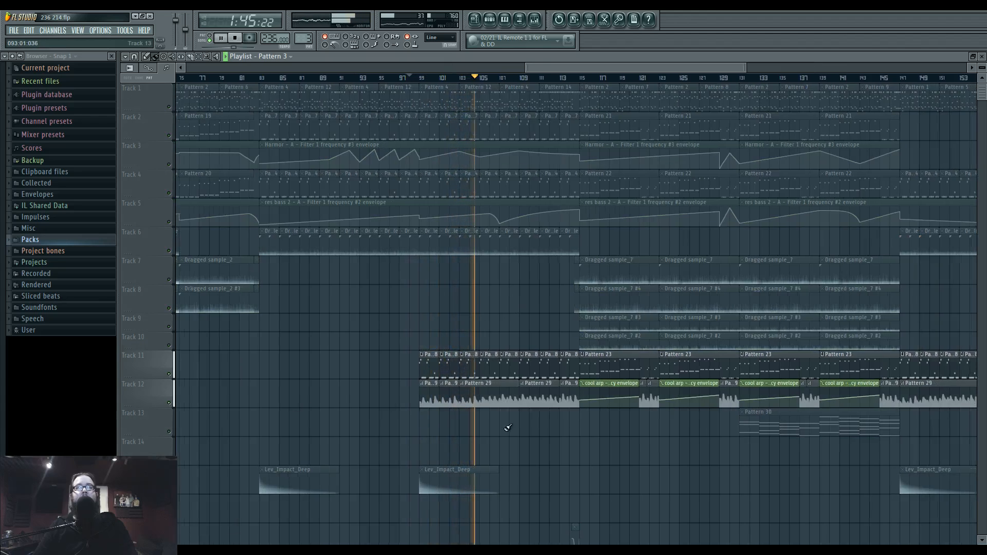
{"action": "key", "text": "space"}
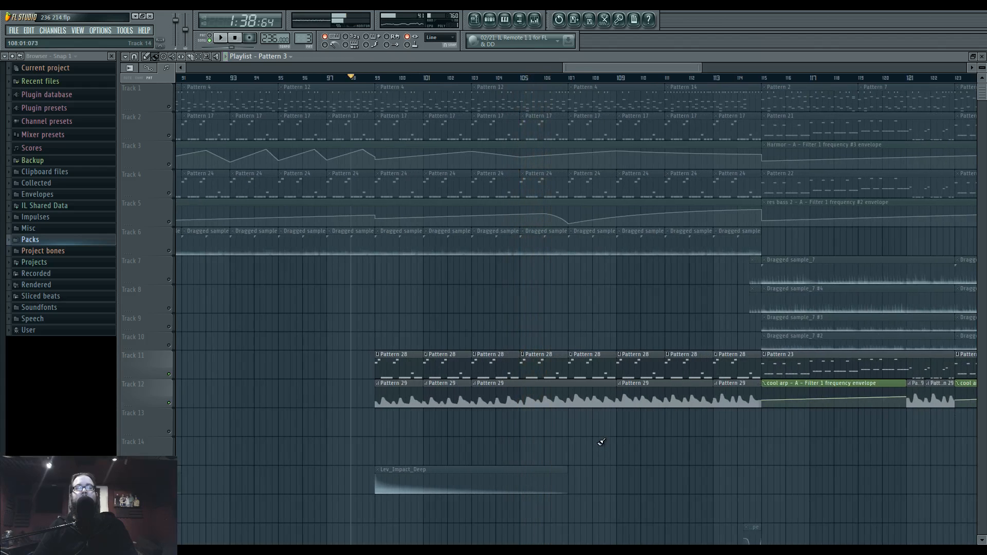
Open Pattern 29's cool arp Filter 1 frequency automation from Track 12 in the event editor
{"action": "scroll", "coordinate": [597, 445], "scroll_direction": "up", "scroll_amount": 2}
{"action": "left_click_drag", "start_coordinate": [494, 387], "coordinate": [489, 387]}
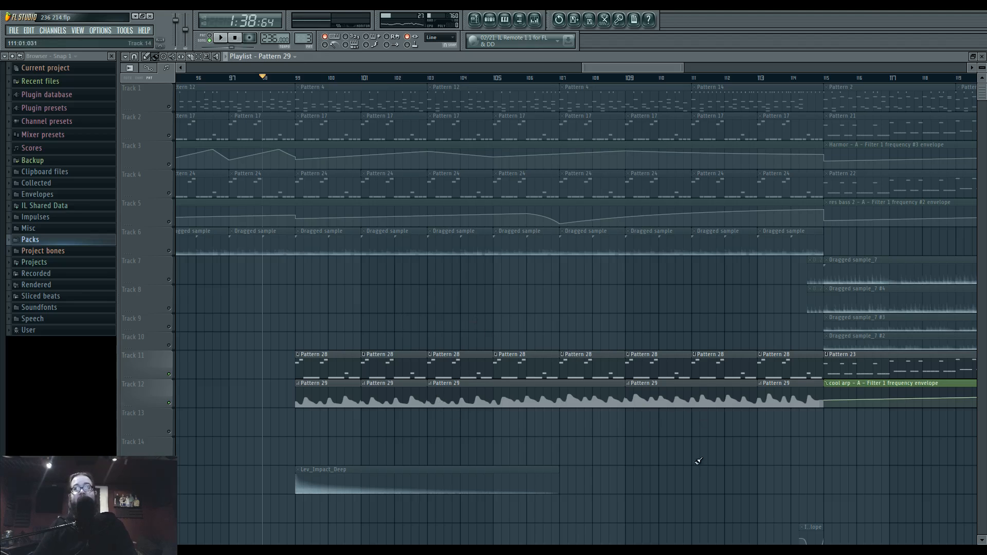
{"action": "left_click", "coordinate": [431, 385]}
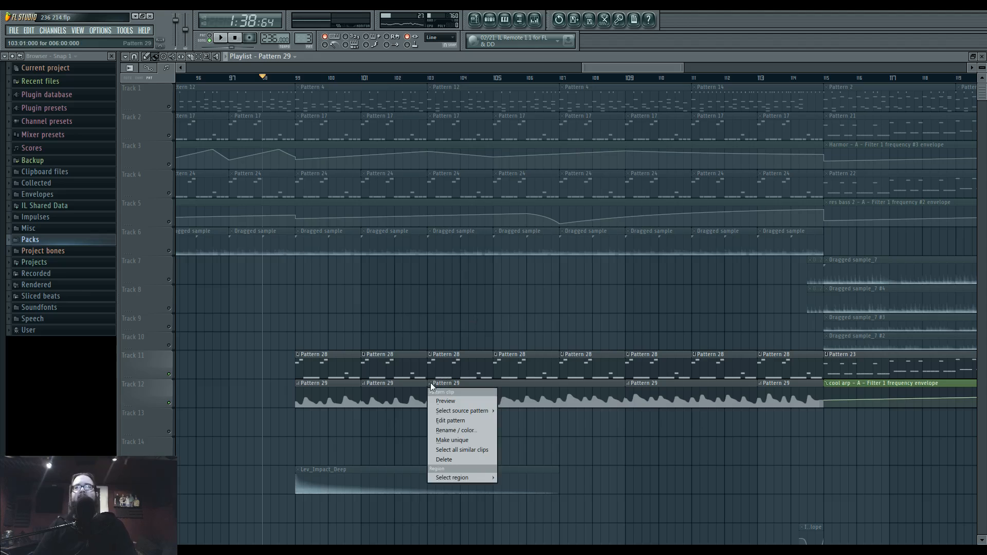
{"action": "left_click", "coordinate": [436, 390]}
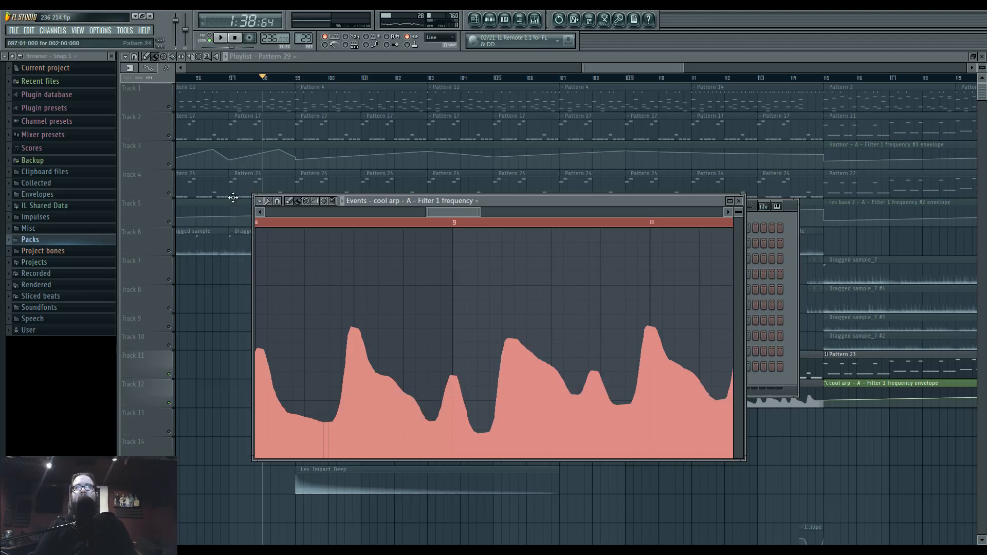
Look through the event editor's options and snap settings for the Interpolate function, and close the editor
{"action": "left_click", "coordinate": [260, 201]}
{"action": "left_click", "coordinate": [261, 203]}
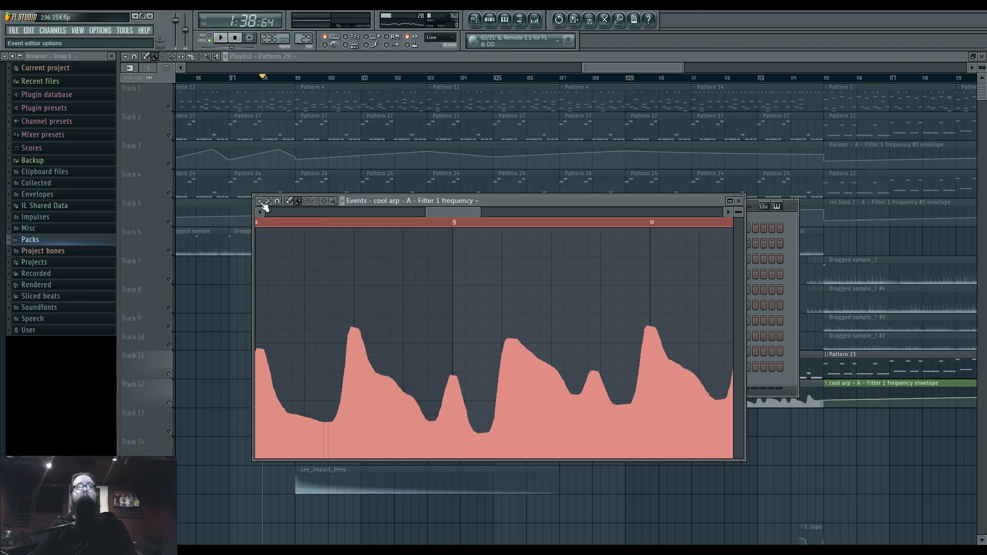
{"action": "left_click", "coordinate": [277, 202]}
{"action": "left_click", "coordinate": [277, 202]}
{"action": "left_click", "coordinate": [270, 203]}
{"action": "left_click", "coordinate": [277, 202]}
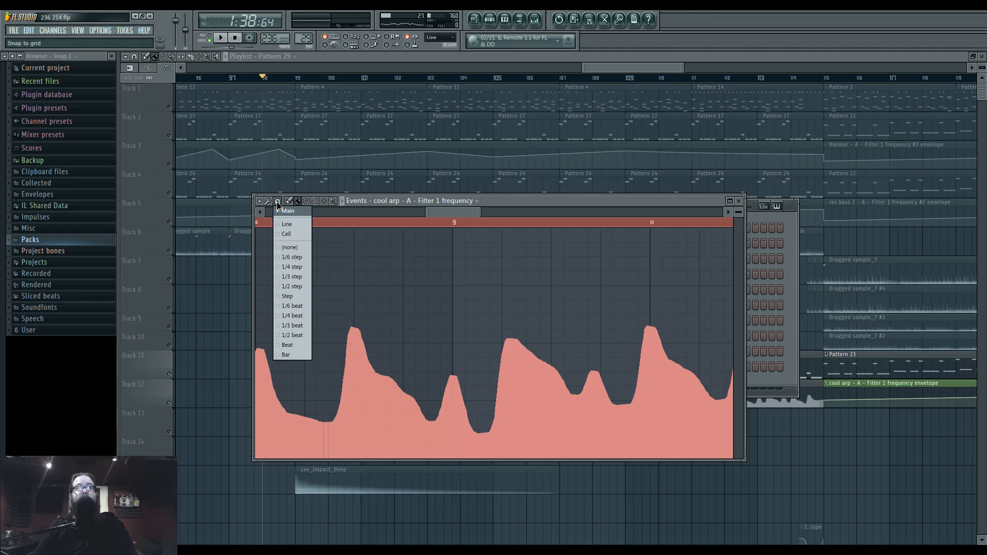
{"action": "left_click", "coordinate": [279, 204]}
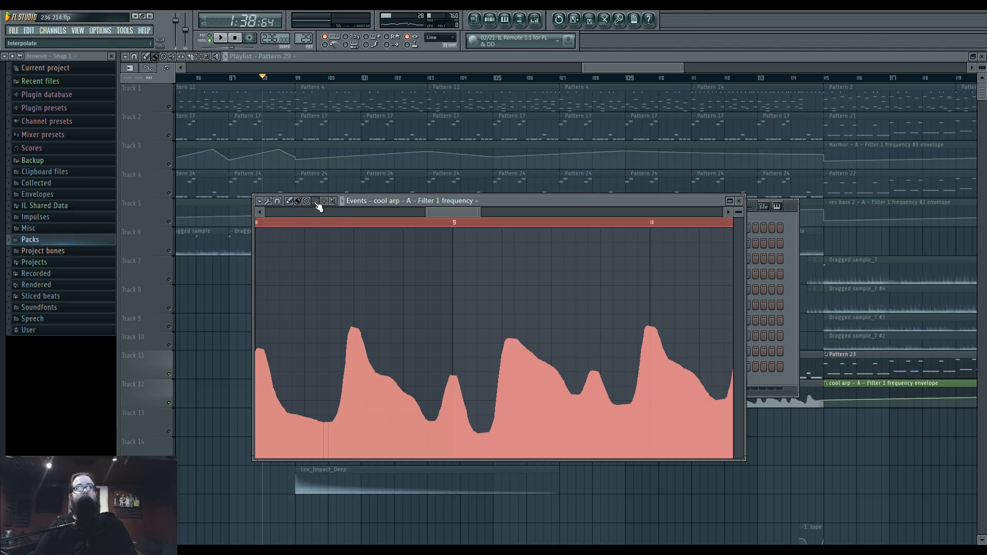
{"action": "left_click", "coordinate": [257, 203]}
{"action": "left_click", "coordinate": [188, 323]}
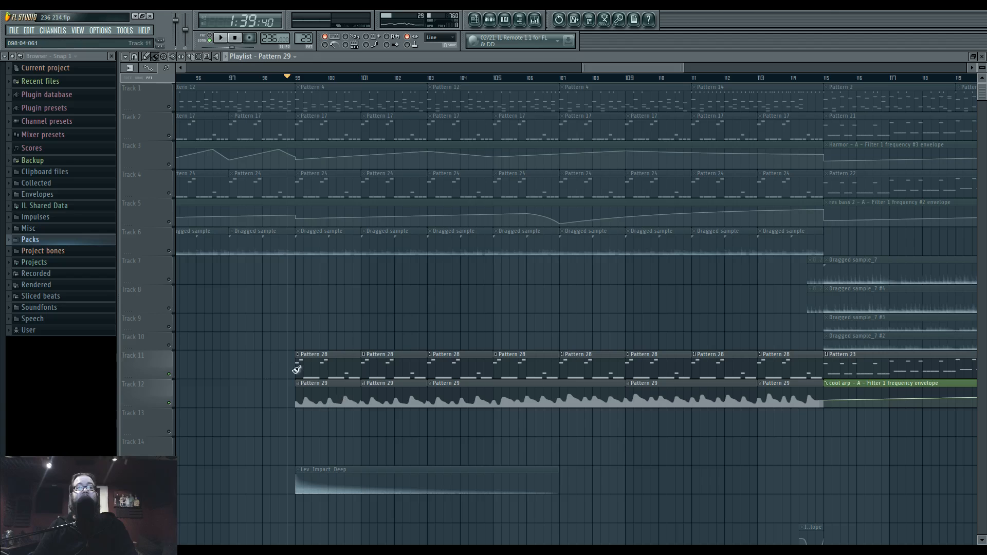
Open Pattern 28's cool arp notes in the piano roll, play them, select mixer Insert 28, and stop playback
{"action": "double_click", "coordinate": [301, 370]}
{"action": "left_click", "coordinate": [220, 38]}
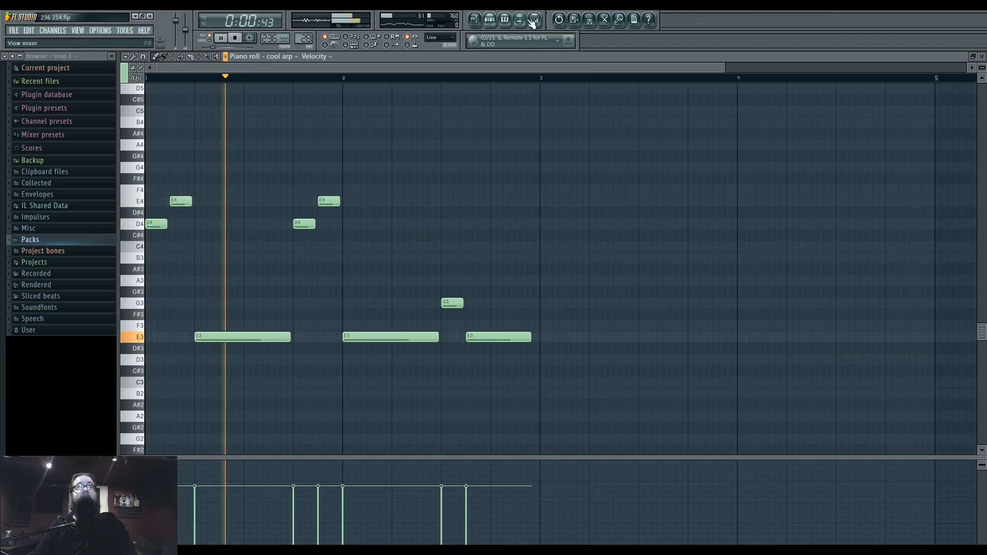
{"action": "key", "text": "F9"}
{"action": "left_click", "coordinate": [515, 316]}
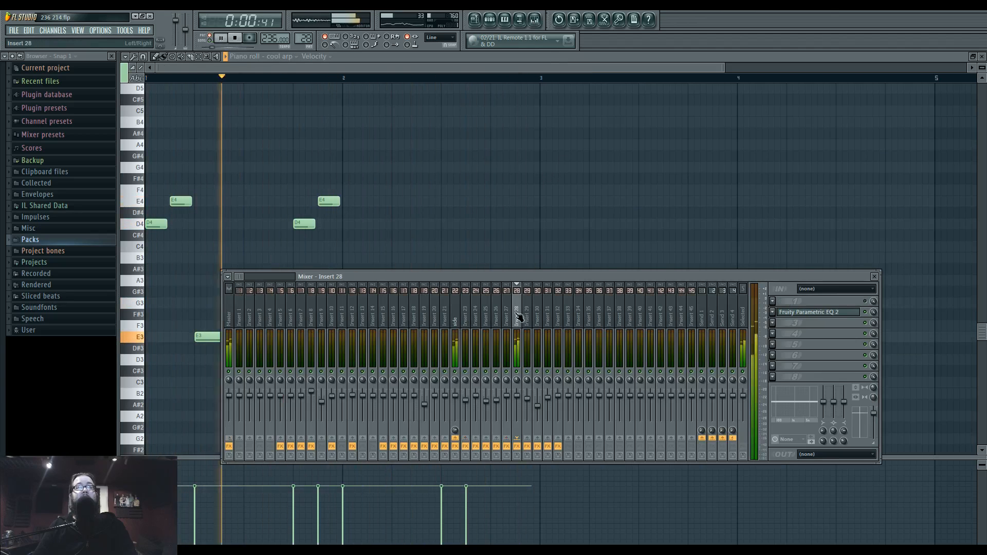
{"action": "key", "text": "space"}
Open Insert 28's Fruity Parametric EQ 2 and the cool arp channel's Harmor to examine the sound's settings
{"action": "left_click", "coordinate": [840, 315]}
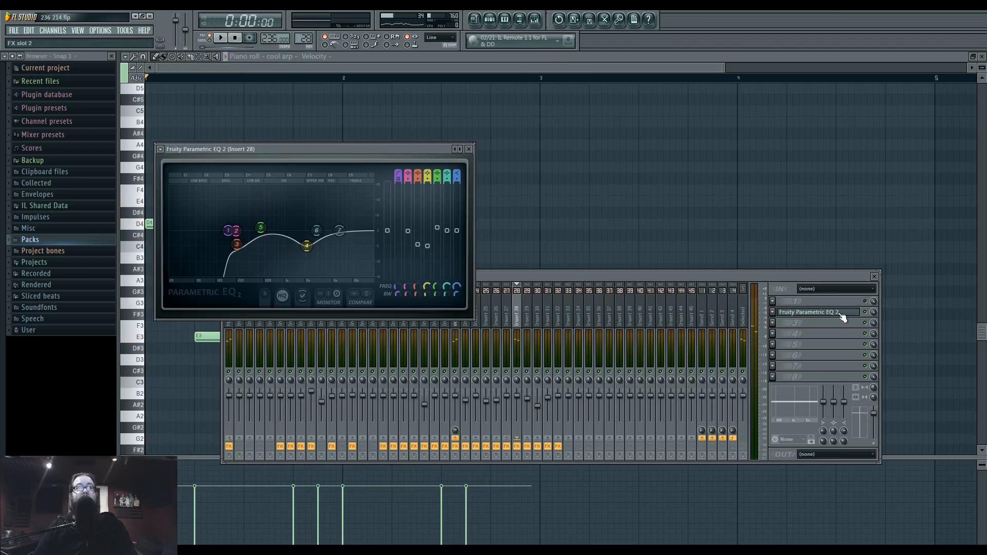
{"action": "key", "text": "F6"}
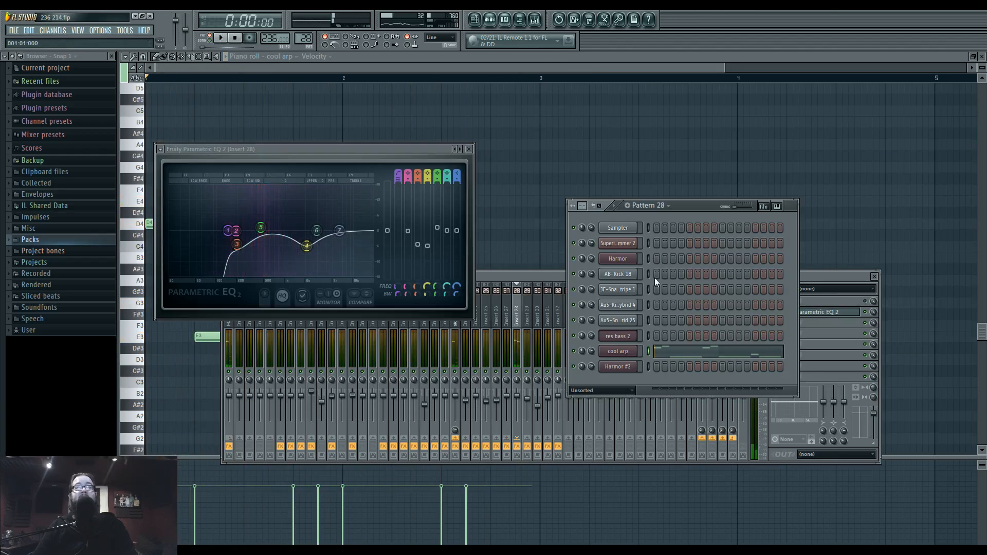
{"action": "left_click", "coordinate": [625, 353]}
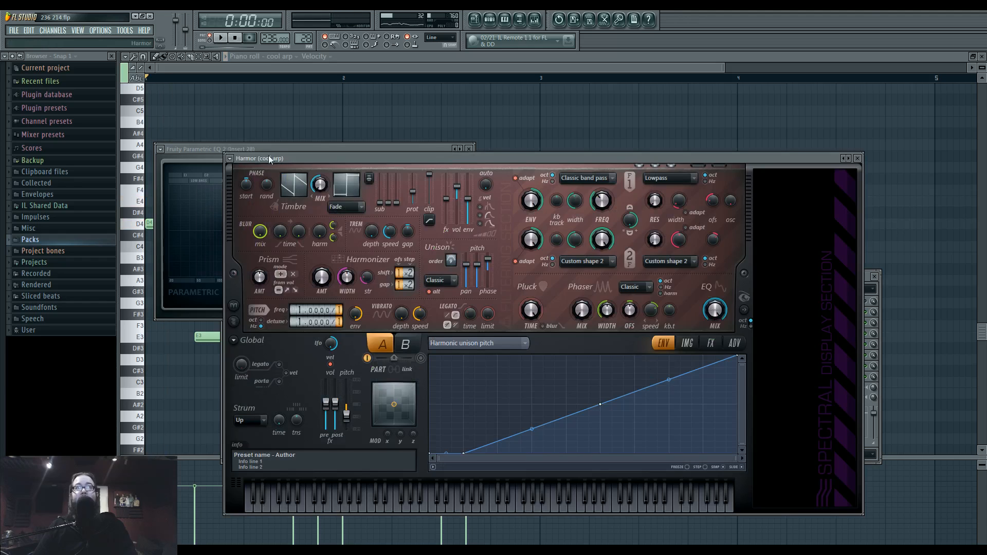
Play the cool arp pattern to examine it in Harmor's spectral display, and stop playback
{"action": "left_click_drag", "start_coordinate": [269, 158], "coordinate": [259, 117]}
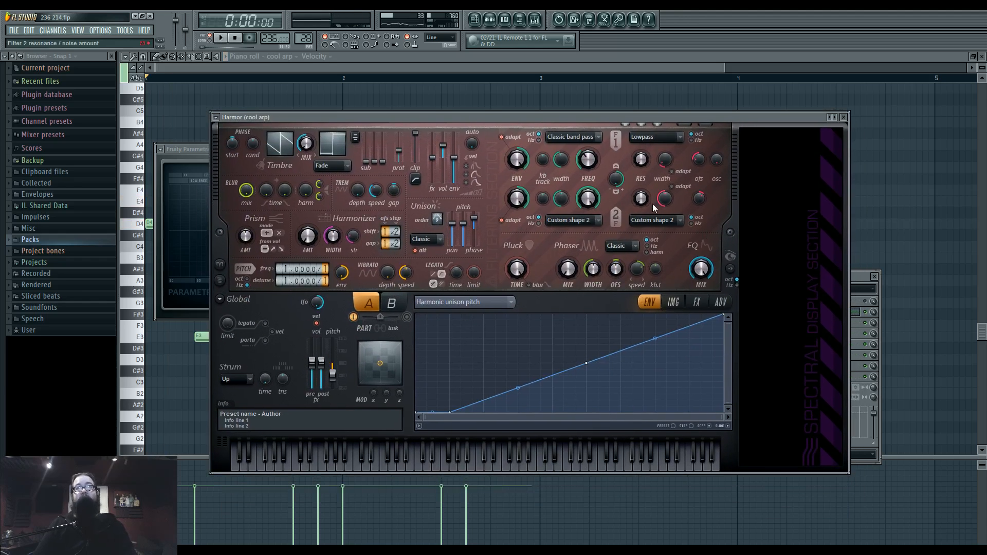
{"action": "key", "text": "space"}
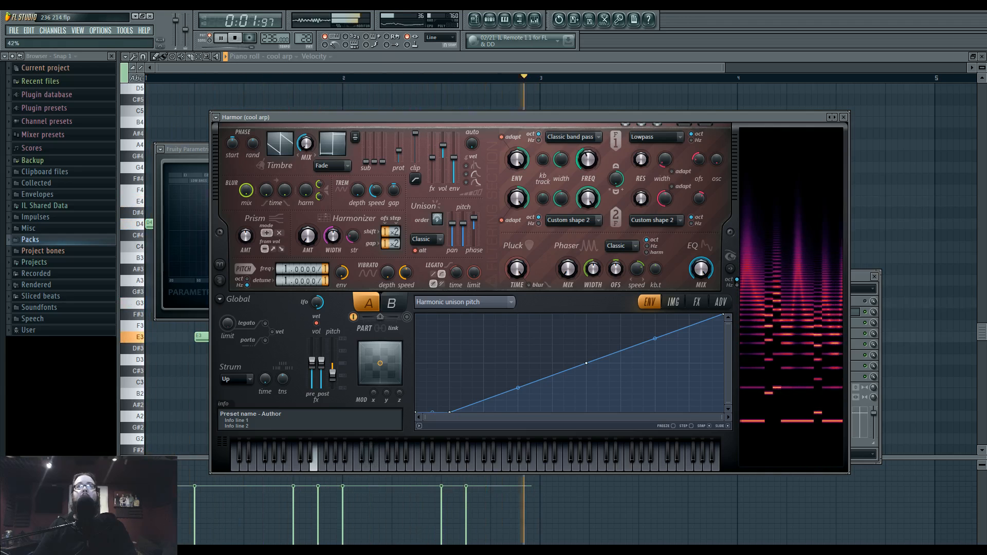
{"action": "key", "text": "space"}
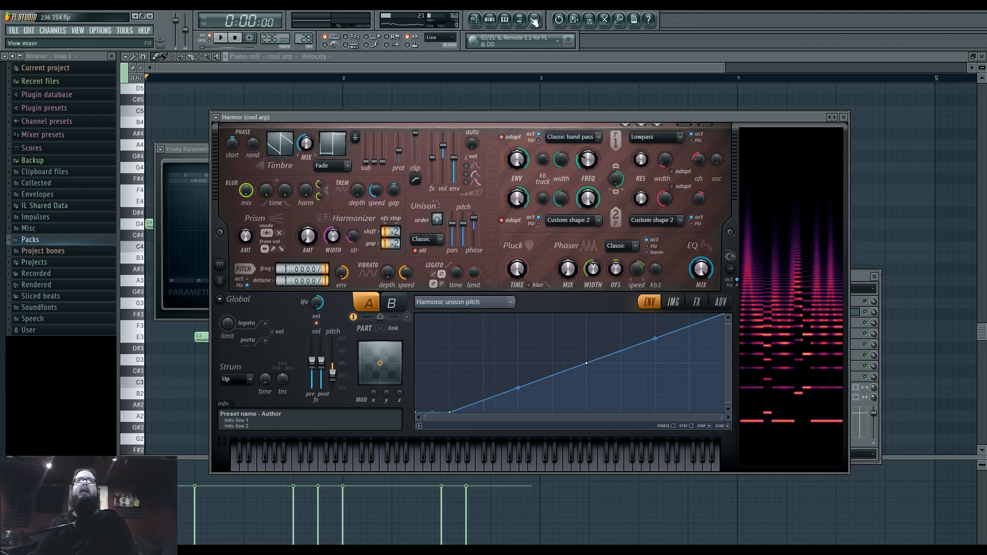
Play the soloed arp tracks 11 and 12 in the playlist from bar 99, following them through to the final section, and restart playback
{"action": "left_click", "coordinate": [474, 19]}
{"action": "left_click", "coordinate": [298, 82]}
{"action": "key", "text": "space"}
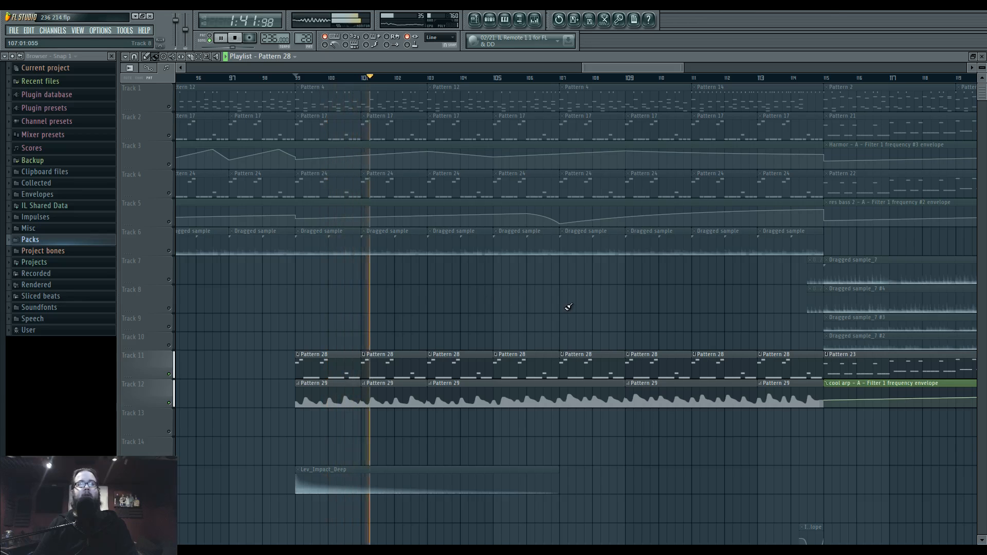
{"action": "key", "text": "space"}
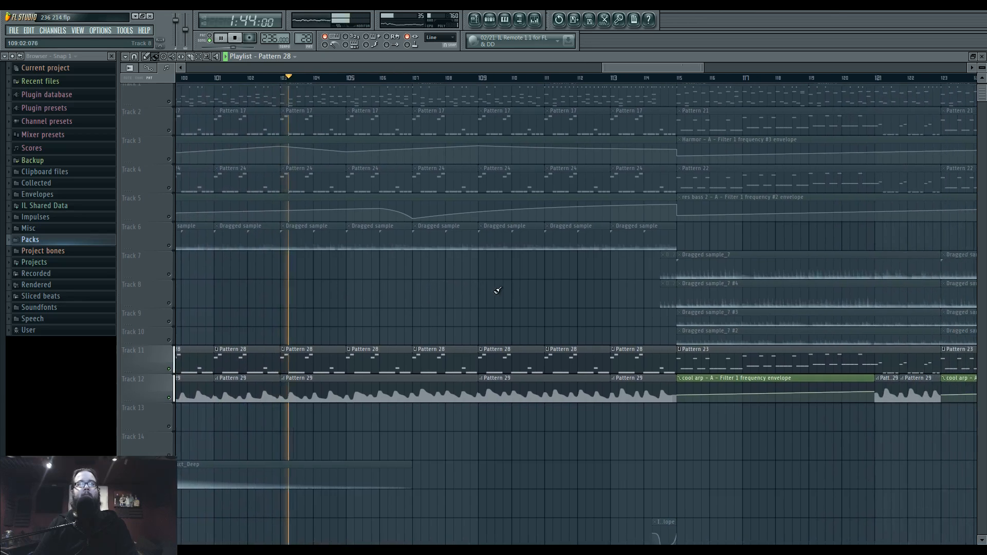
{"action": "key", "text": "space"}
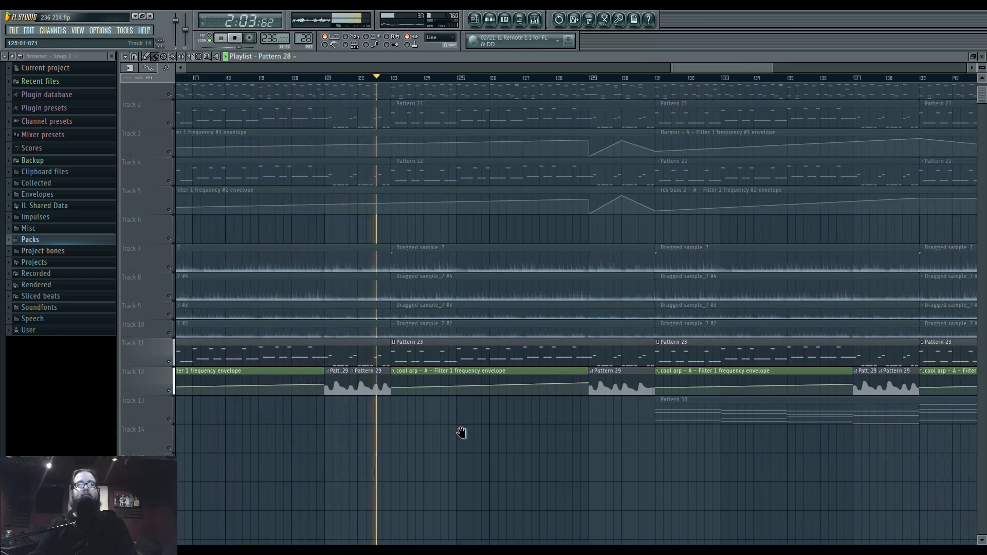
{"action": "scroll", "coordinate": [319, 451], "scroll_direction": "down", "scroll_amount": 3}
{"action": "scroll", "coordinate": [324, 451], "scroll_direction": "down", "scroll_amount": 3}
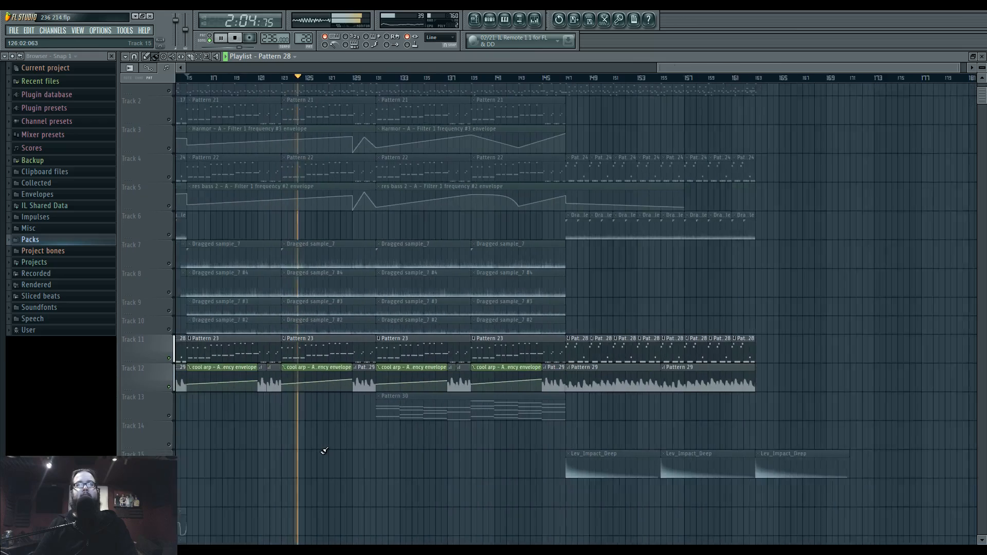
{"action": "key", "text": "space"}
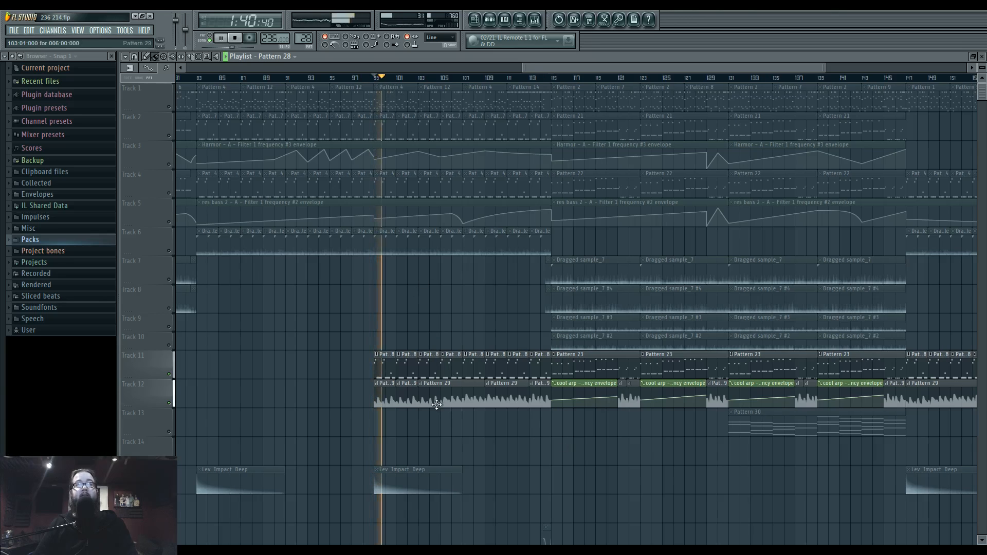
Unsolo the arp tracks to play the full arrangement, and move playback to bar 139 at Pattern 30's second half
{"action": "right_click", "coordinate": [168, 374]}
{"action": "right_click", "coordinate": [169, 374]}
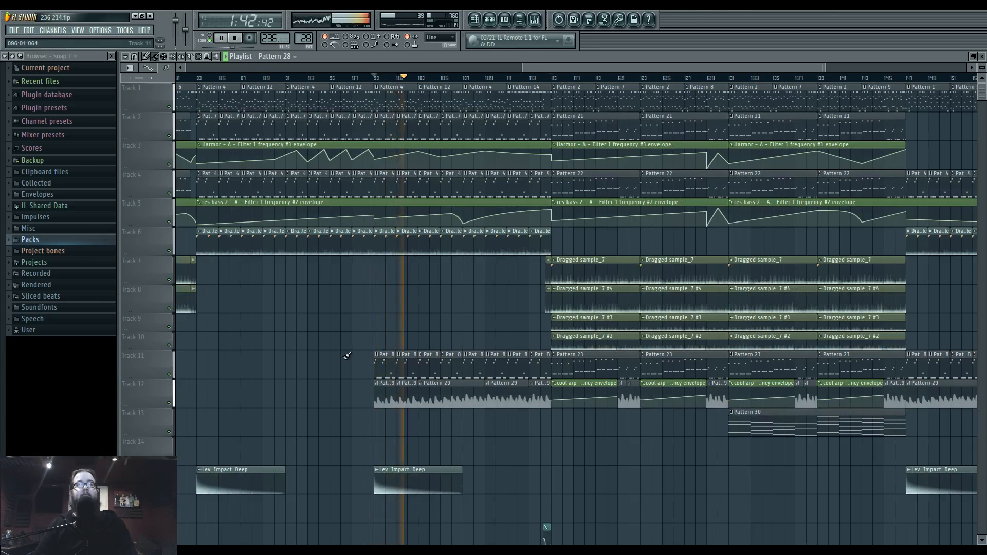
{"action": "left_click_drag", "start_coordinate": [463, 325], "coordinate": [365, 329]}
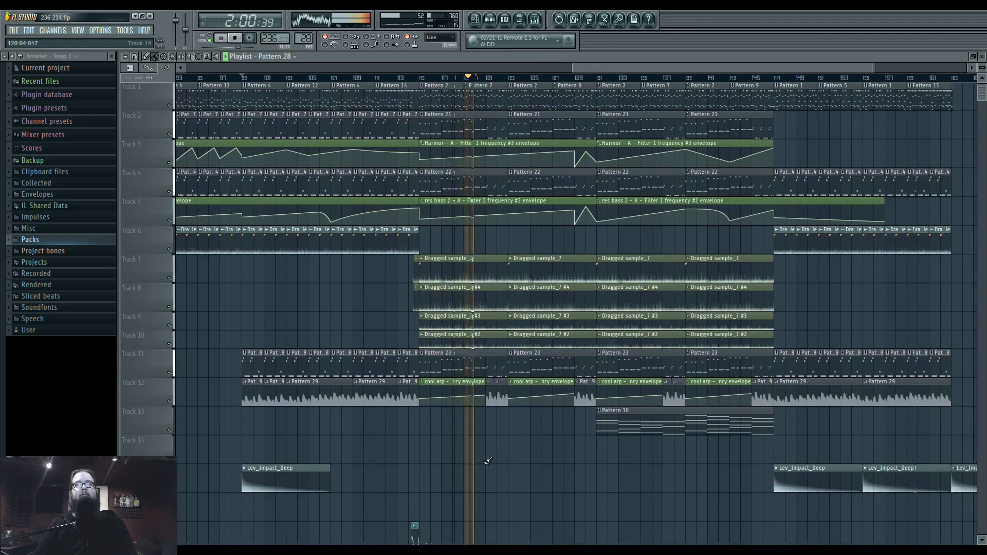
{"action": "left_click_drag", "start_coordinate": [523, 465], "coordinate": [466, 464]}
{"action": "left_click", "coordinate": [529, 77]}
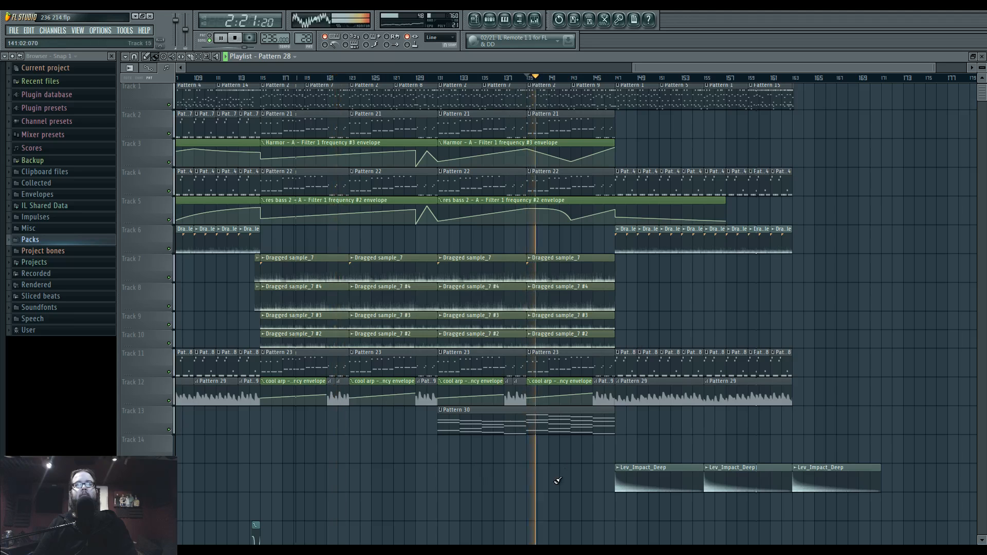
Show the channel list and the mixer during playback, and open the Harmor #2 synth
{"action": "left_click", "coordinate": [492, 20]}
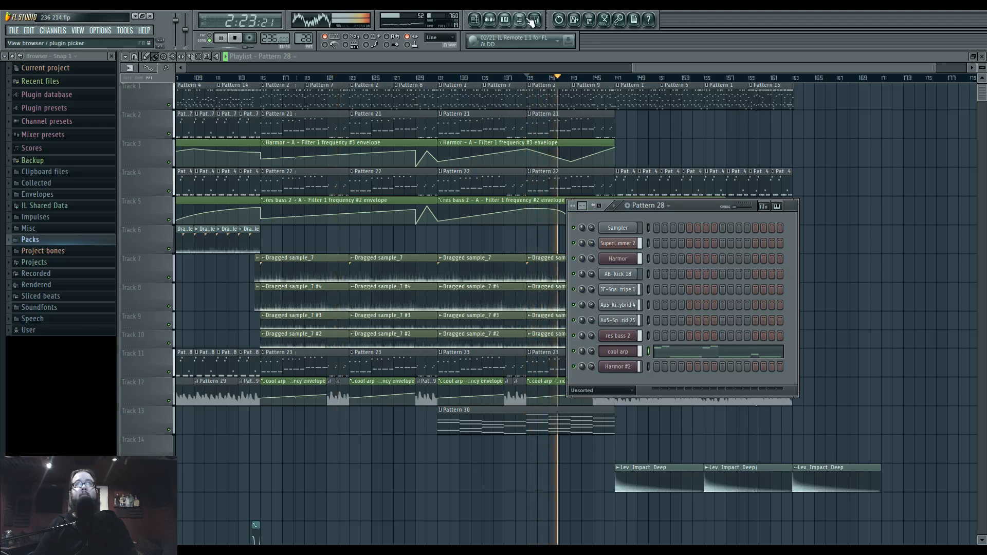
{"action": "left_click", "coordinate": [535, 19]}
{"action": "left_click", "coordinate": [693, 209]}
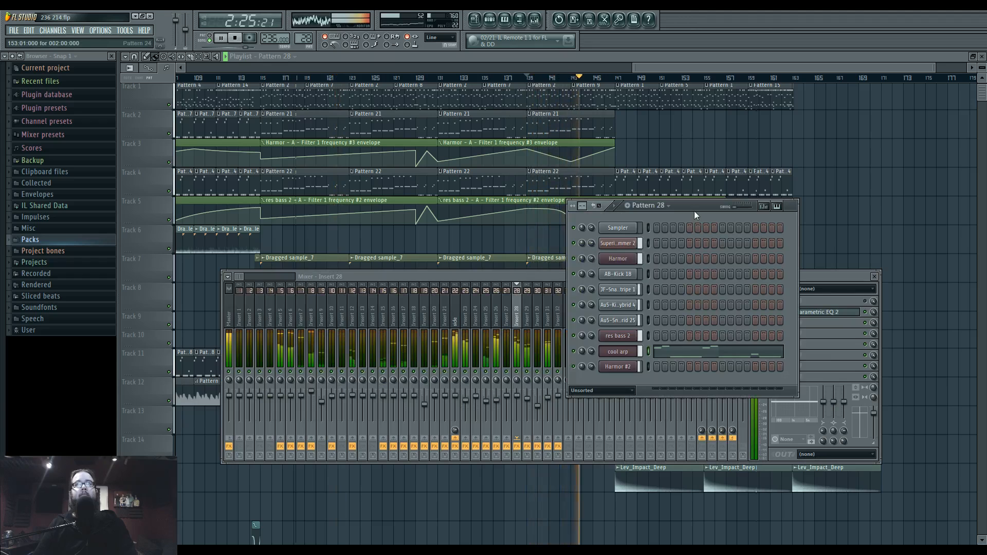
{"action": "left_click", "coordinate": [616, 370]}
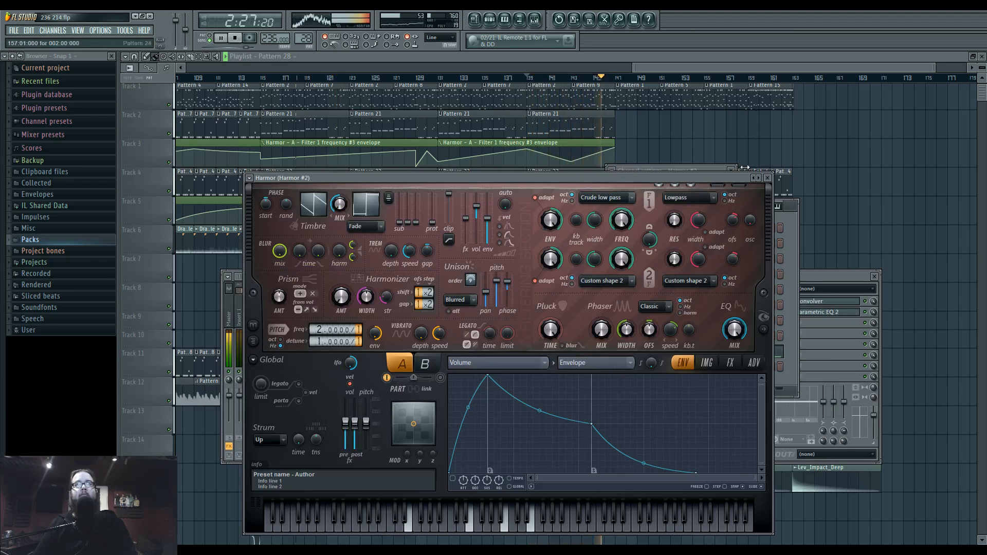
Open Pattern 30's Harmor #2 chord notes from Track 13 in the piano roll, stop playback, and look over the notes
{"action": "key", "text": "F5"}
{"action": "double_click", "coordinate": [543, 425]}
{"action": "key", "text": "space"}
{"action": "scroll", "coordinate": [457, 335], "scroll_direction": "down", "scroll_amount": 4}
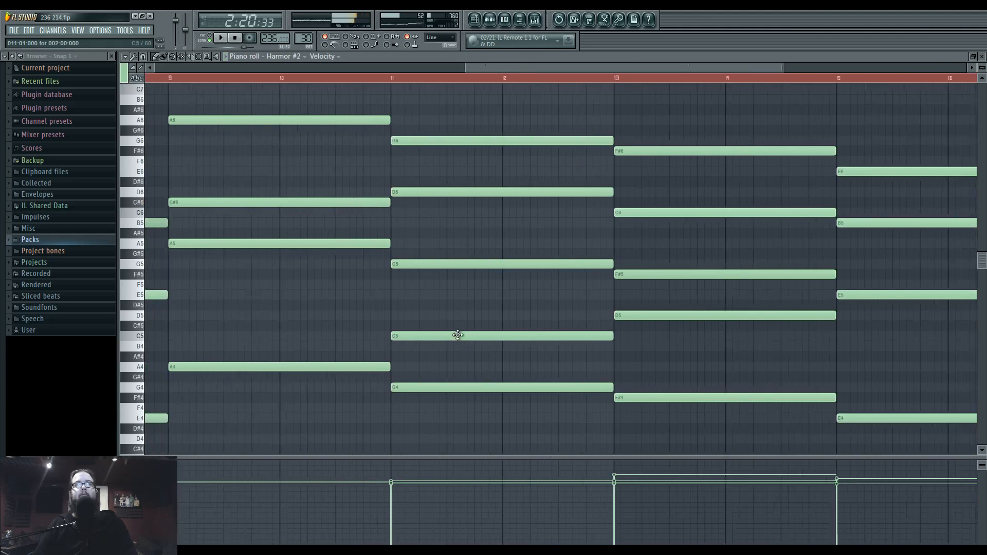
{"action": "left_click_drag", "start_coordinate": [344, 293], "coordinate": [520, 305]}
Switch to pattern playback, reopen Harmor #2, and look through its list of articulation, mapping and shaping targets
{"action": "key", "text": "F6"}
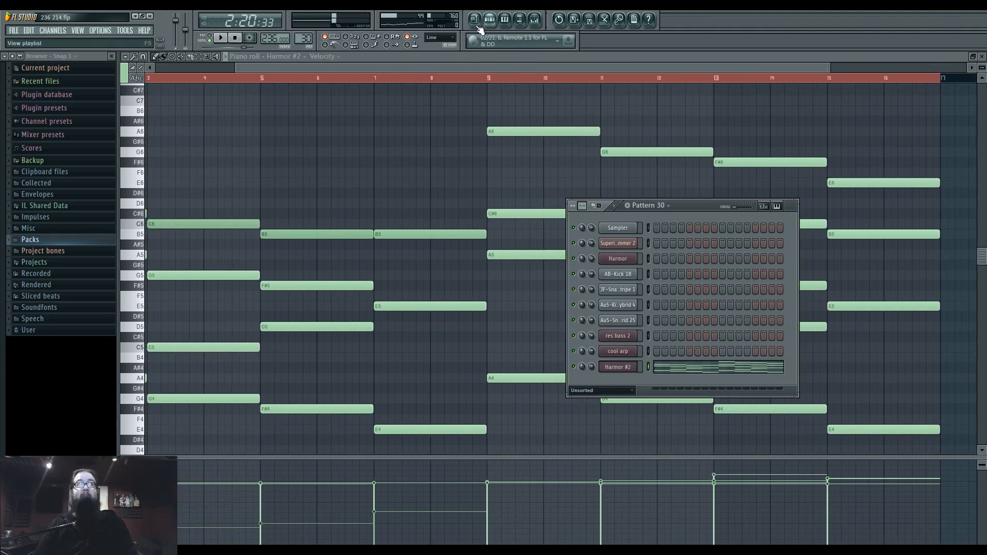
{"action": "left_click", "coordinate": [209, 41]}
{"action": "left_click", "coordinate": [622, 367]}
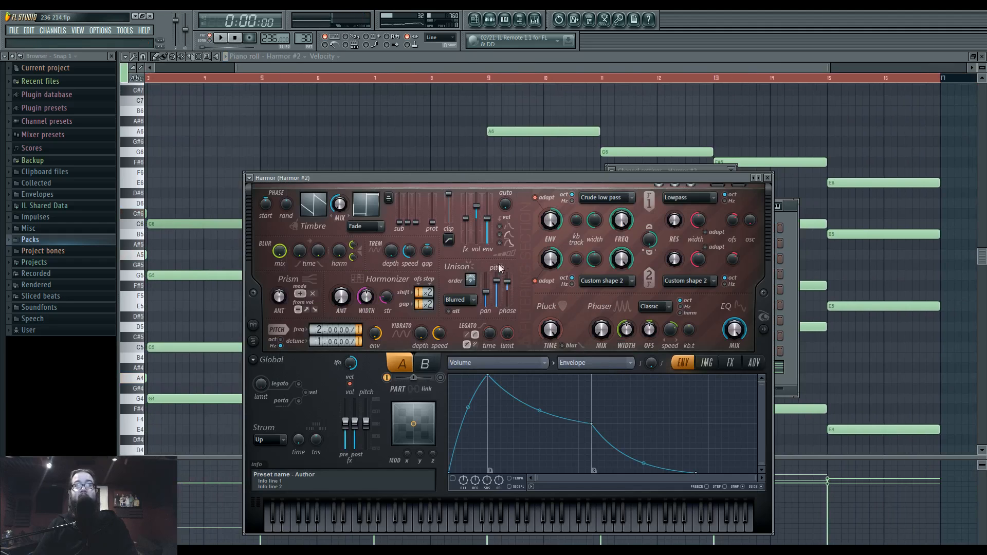
{"action": "left_click", "coordinate": [504, 369]}
{"action": "right_click", "coordinate": [495, 282]}
{"action": "left_click", "coordinate": [465, 363]}
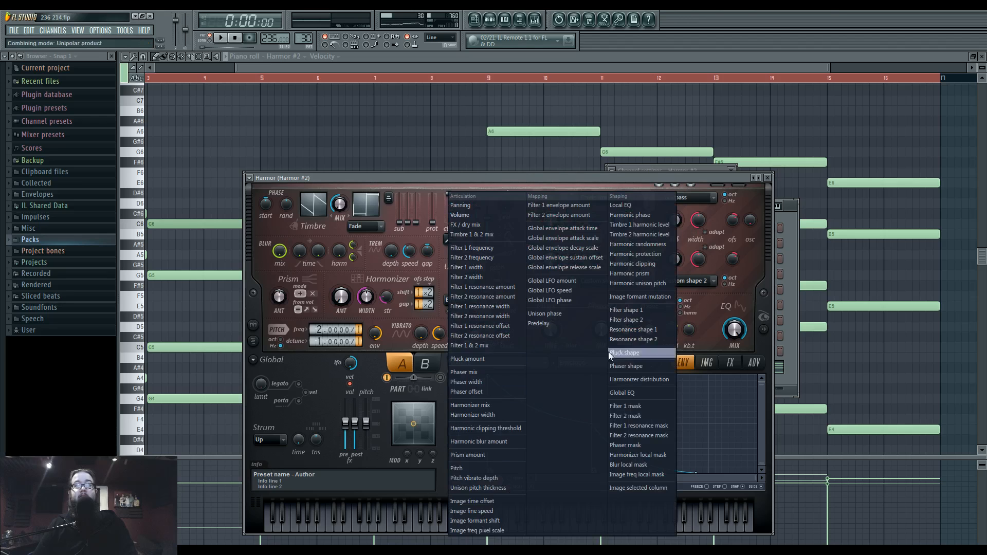
{"action": "left_click", "coordinate": [652, 182]}
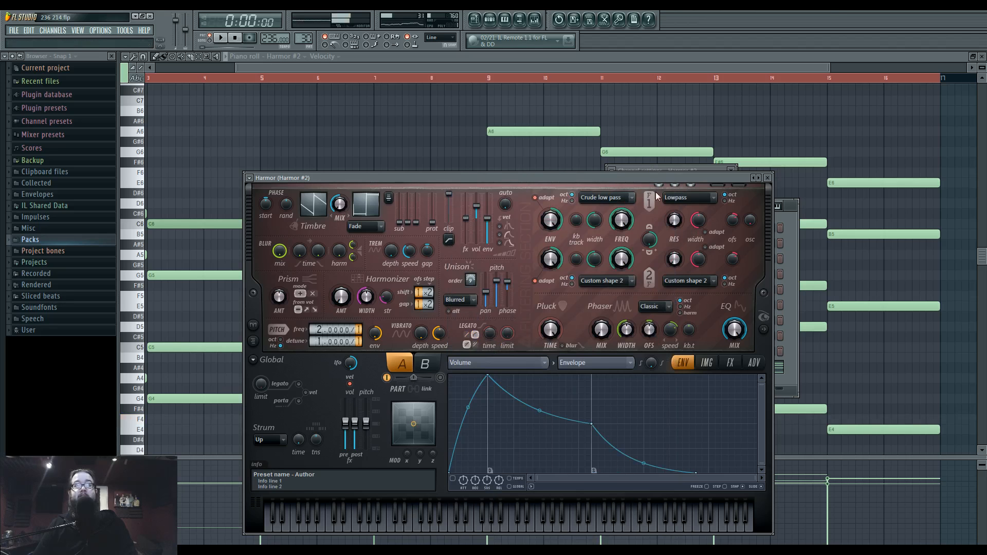
Open the mixer track Harmor #2 is routed to, Insert 31, and its Fruity Convolver
{"action": "left_click", "coordinate": [791, 275]}
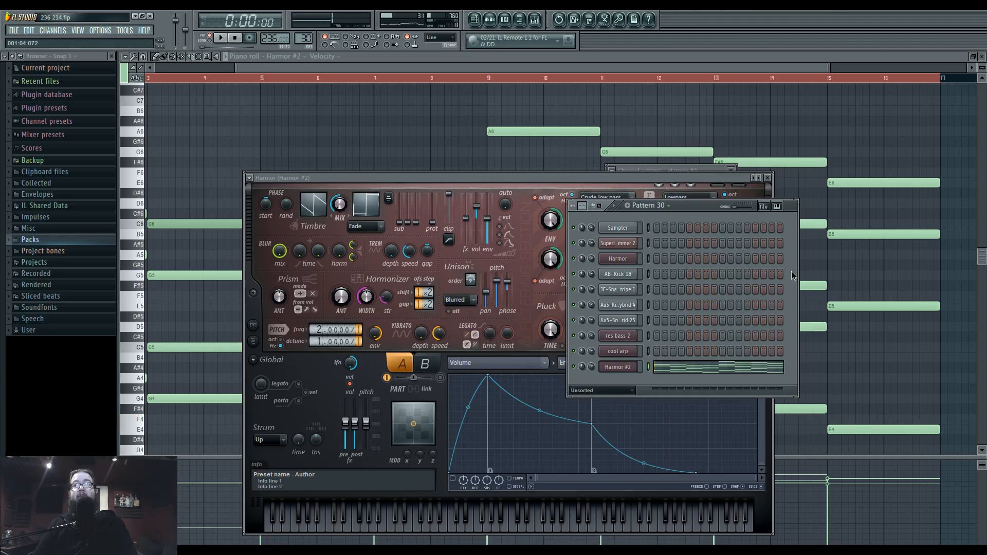
{"action": "double_click", "coordinate": [611, 371]}
{"action": "left_click_drag", "start_coordinate": [620, 180], "coordinate": [579, 246]}
{"action": "double_click", "coordinate": [721, 187]}
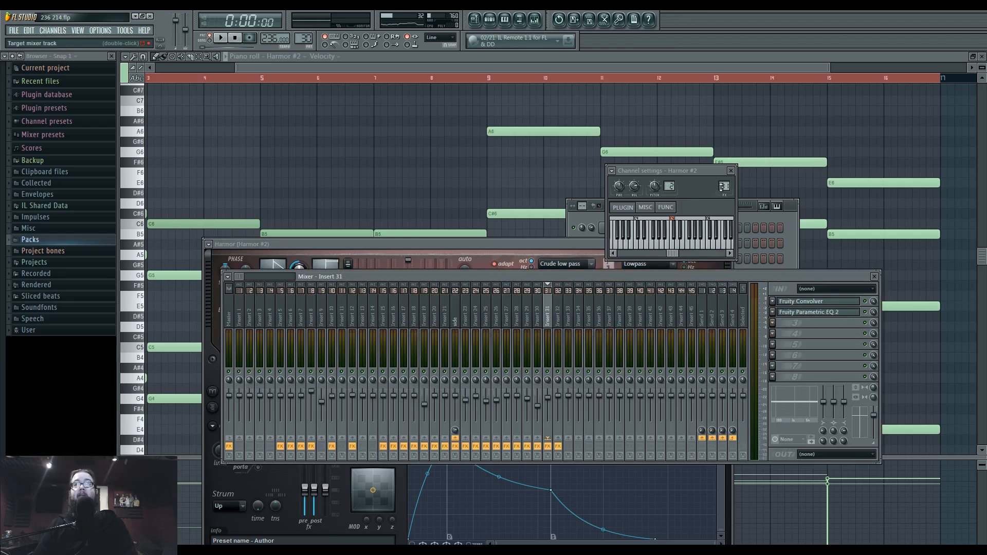
{"action": "left_click", "coordinate": [811, 307]}
{"action": "left_click", "coordinate": [416, 176]}
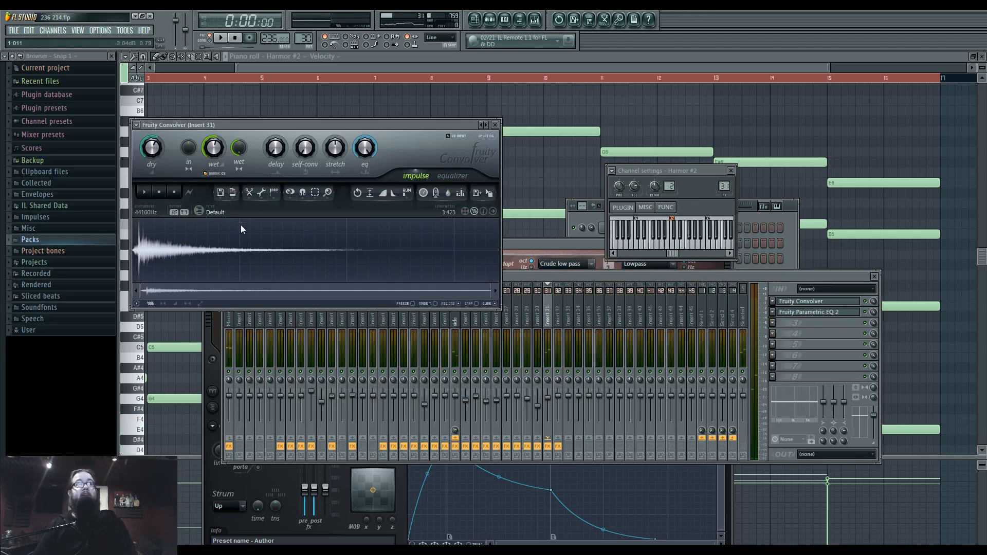
Play Pattern 30 while sweeping Fruity Convolver's dry level down to -INF dB and back up to about -14.9 dB
{"action": "left_click_drag", "start_coordinate": [267, 136], "coordinate": [360, 142]}
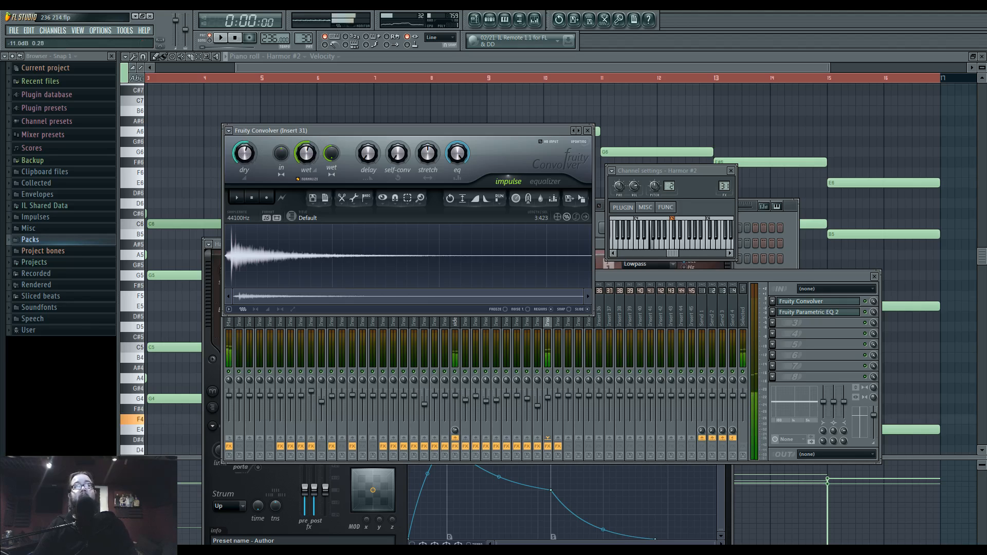
{"action": "key", "text": "space"}
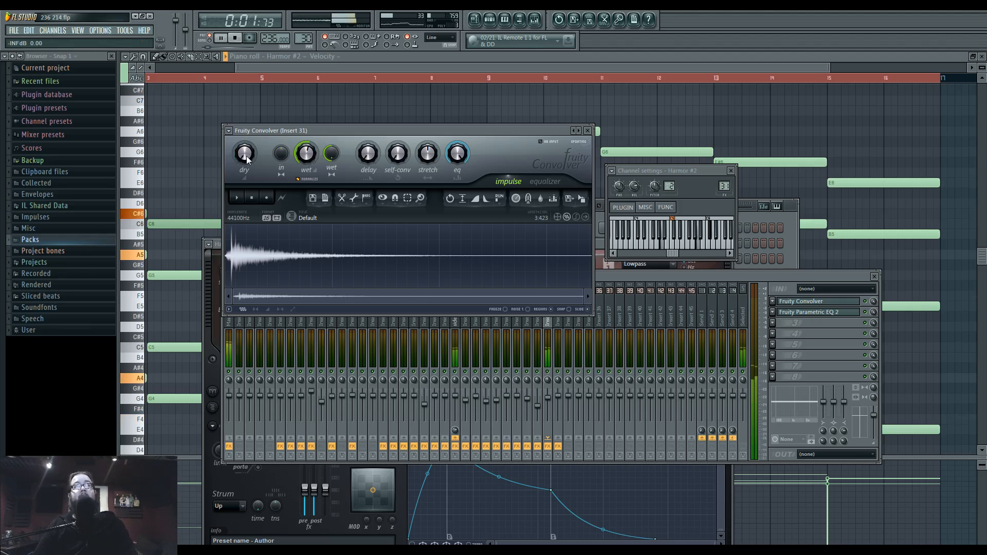
{"action": "left_click_drag", "start_coordinate": [247, 155], "coordinate": [246, 132]}
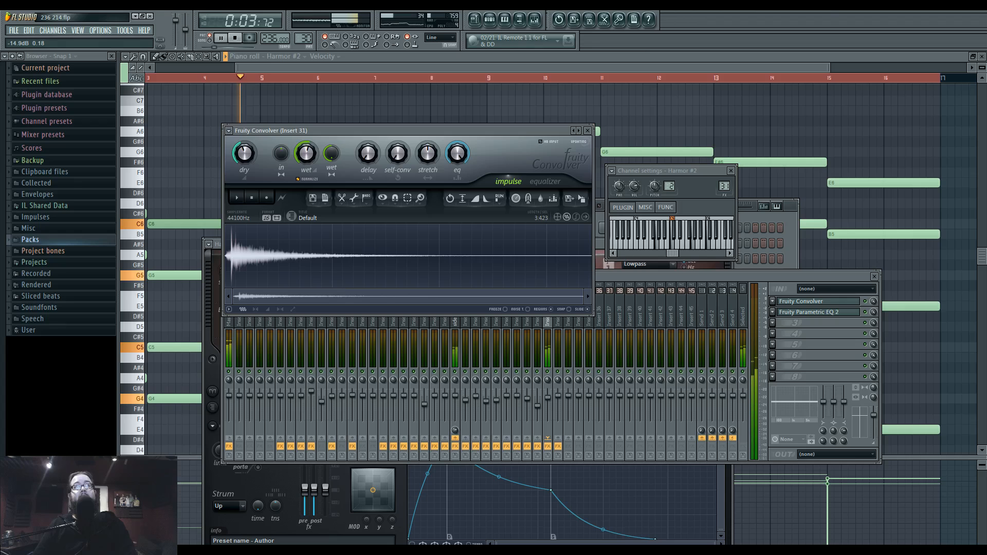
Open Insert 31's Fruity Parametric EQ 2 to examine its curve, stop playback, and return to Fruity Convolver
{"action": "left_click", "coordinate": [811, 312]}
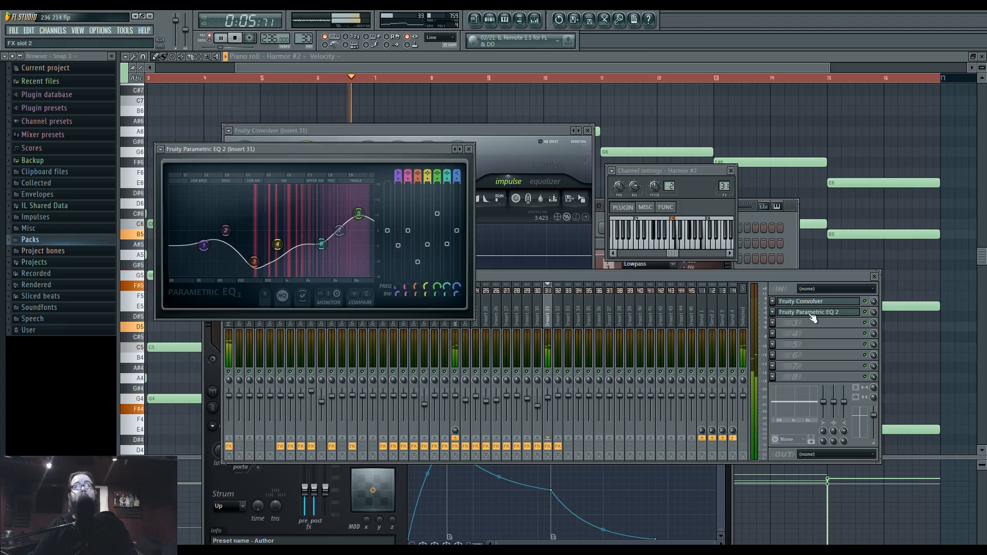
{"action": "key", "text": "space"}
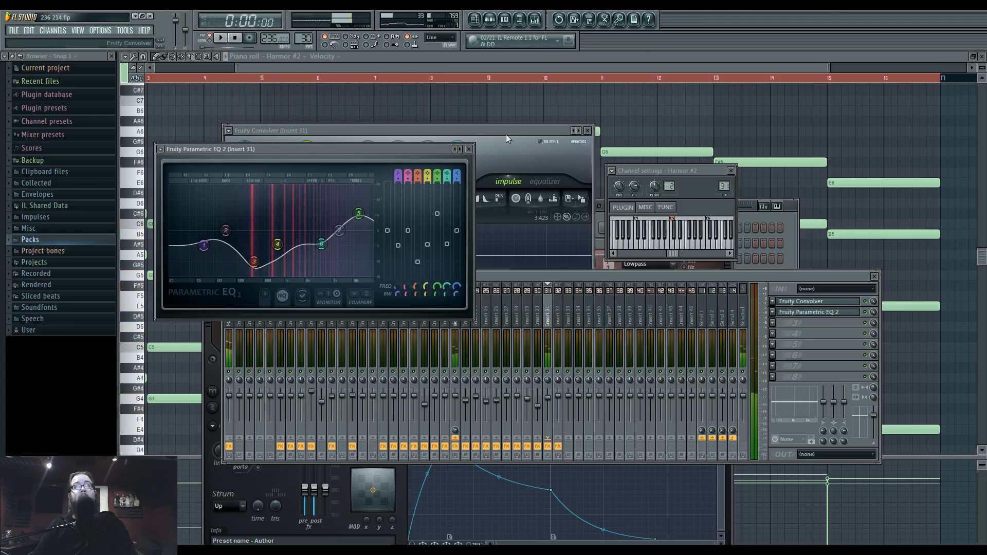
{"action": "left_click", "coordinate": [505, 132]}
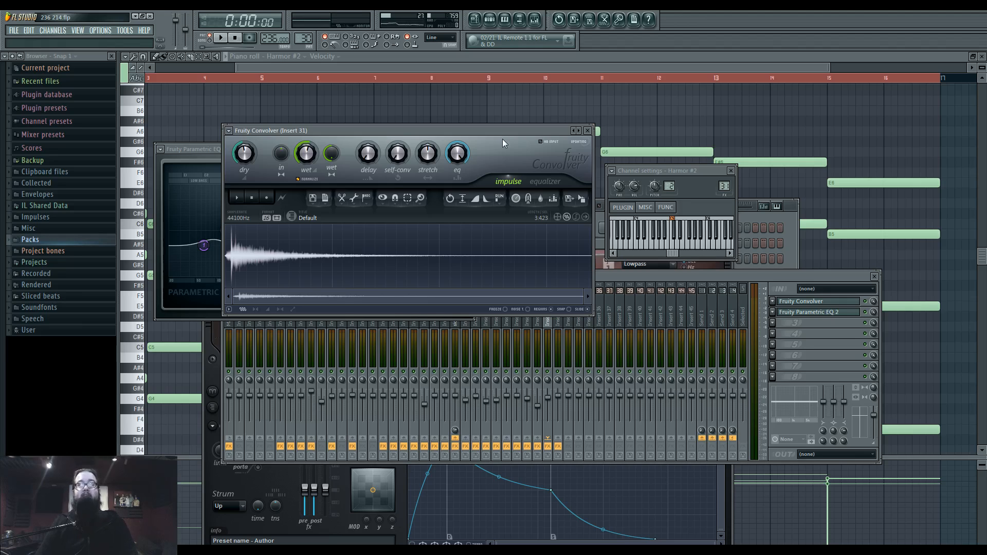
Play the full arrangement in the playlist from bar 131, where Pattern 30 starts, into the final section, and stop playback
{"action": "left_click", "coordinate": [474, 20]}
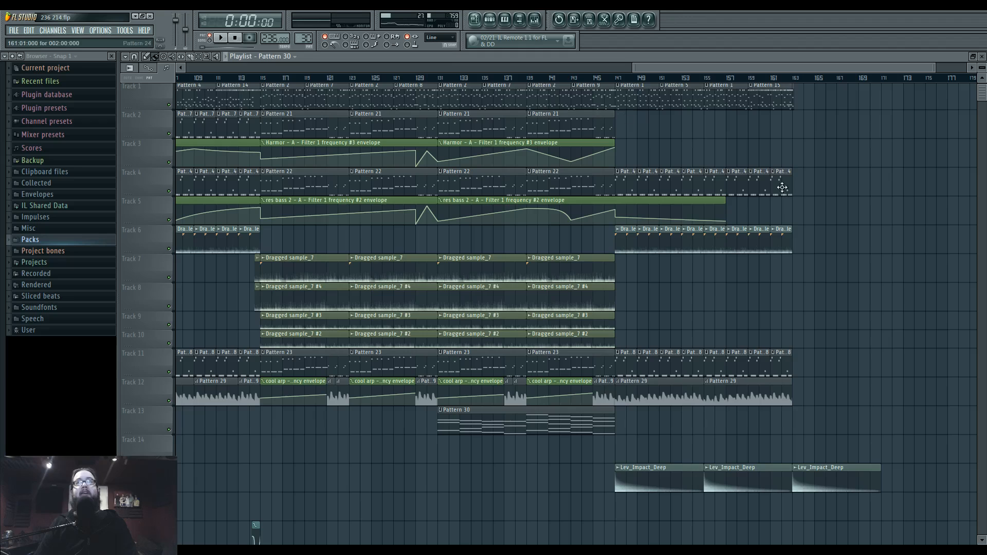
{"action": "left_click", "coordinate": [441, 78]}
{"action": "key", "text": "space"}
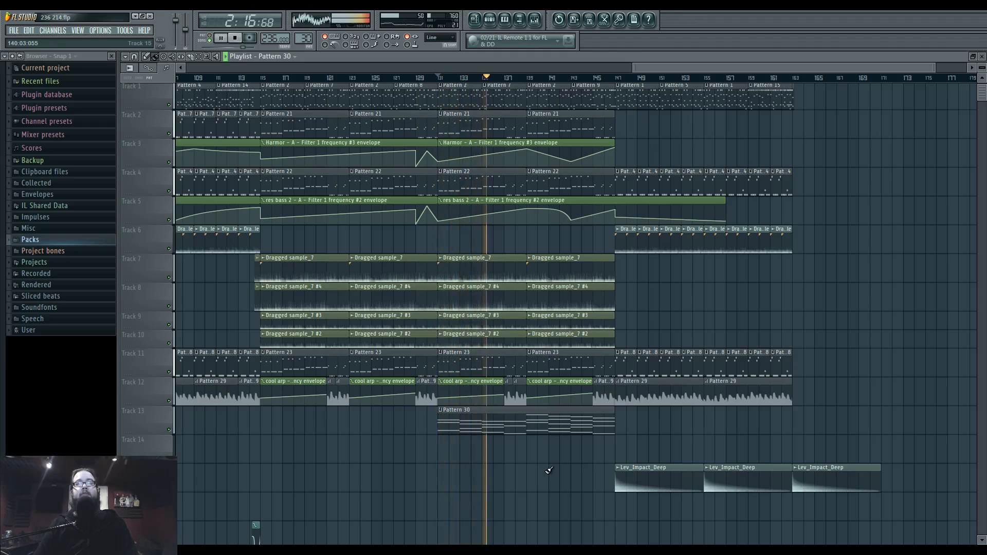
{"action": "left_click_drag", "start_coordinate": [549, 470], "coordinate": [506, 473]}
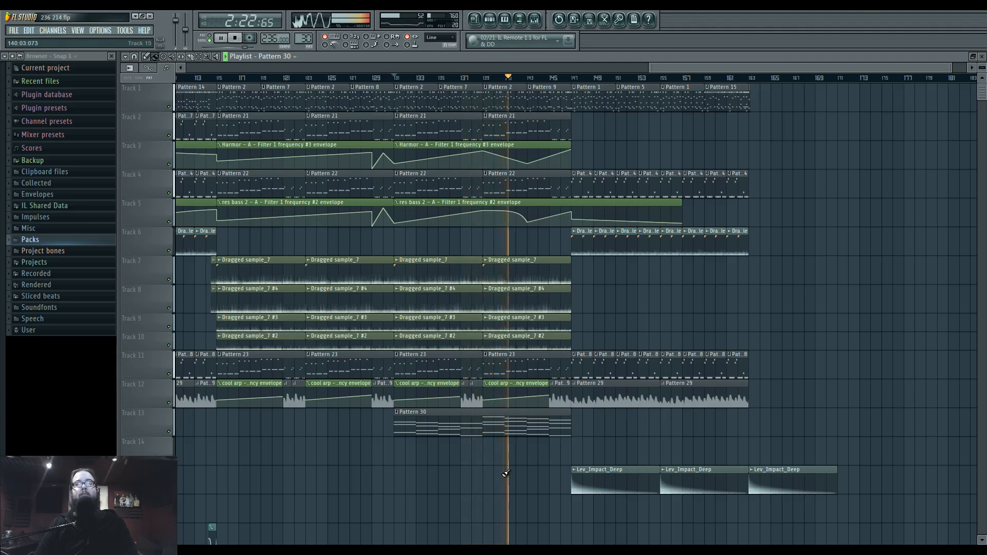
{"action": "left_click_drag", "start_coordinate": [530, 474], "coordinate": [515, 477]}
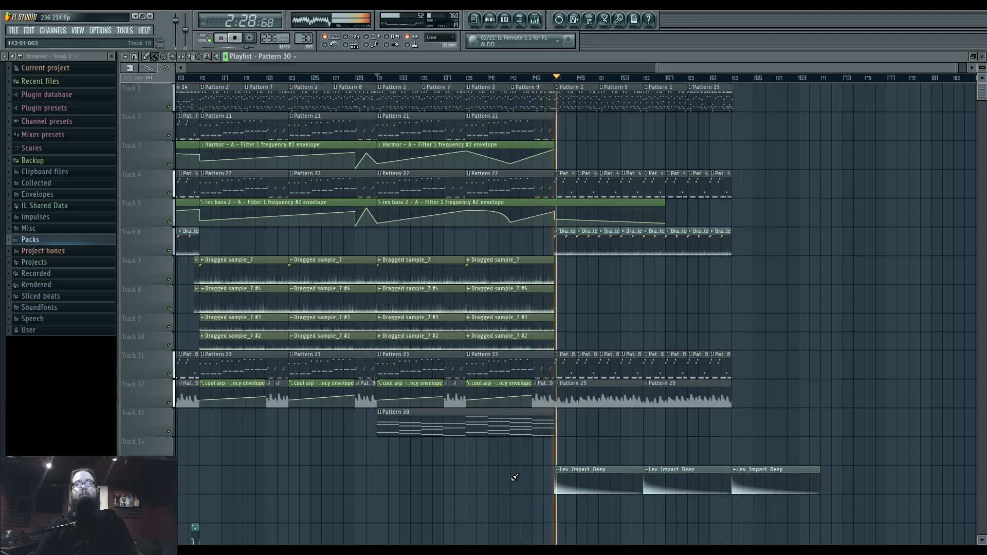
{"action": "key", "text": "space"}
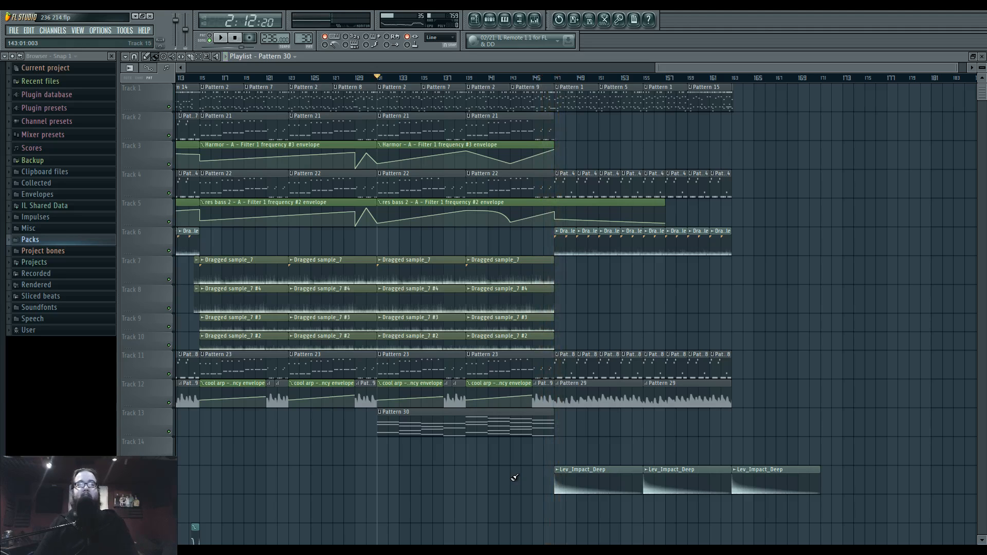
{"action": "left_click_drag", "start_coordinate": [422, 466], "coordinate": [597, 452]}
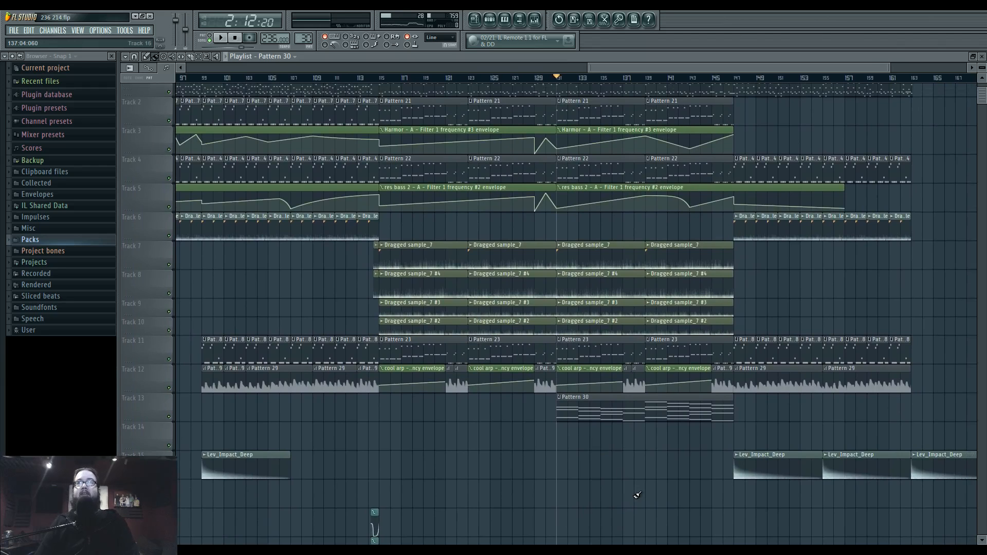
{"action": "left_click_drag", "start_coordinate": [637, 494], "coordinate": [549, 511]}
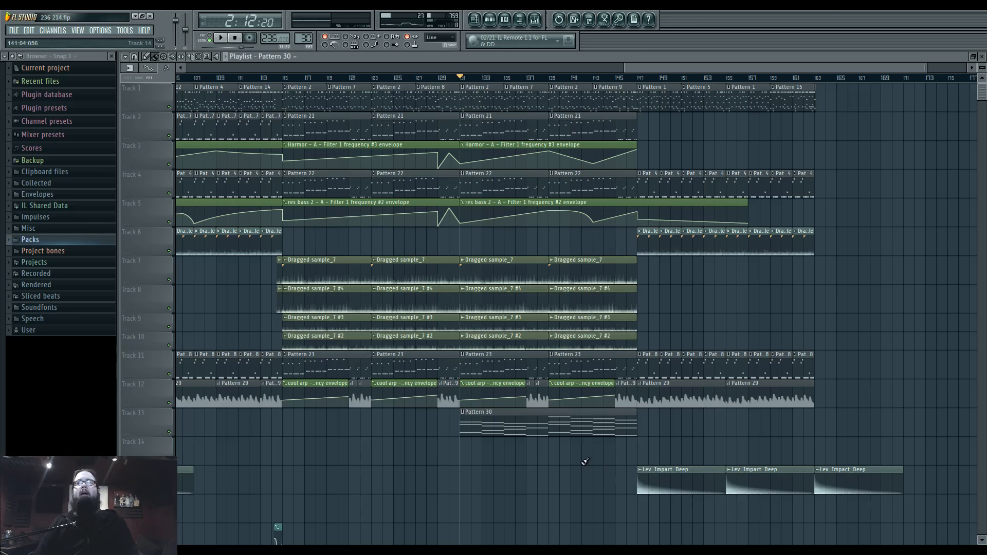
Set the song playback position back at bar 35, where the Harmor Filter 1 frequency #2 envelope begins
{"action": "left_click_drag", "start_coordinate": [462, 462], "coordinate": [801, 452]}
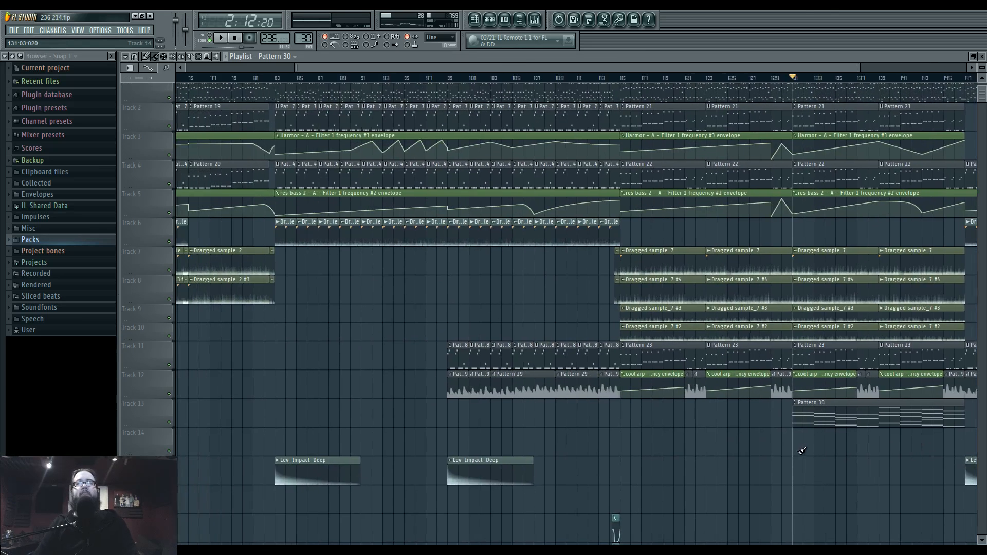
{"action": "scroll", "coordinate": [800, 452], "scroll_direction": "down", "scroll_amount": 3}
{"action": "left_click_drag", "start_coordinate": [541, 427], "coordinate": [759, 444]}
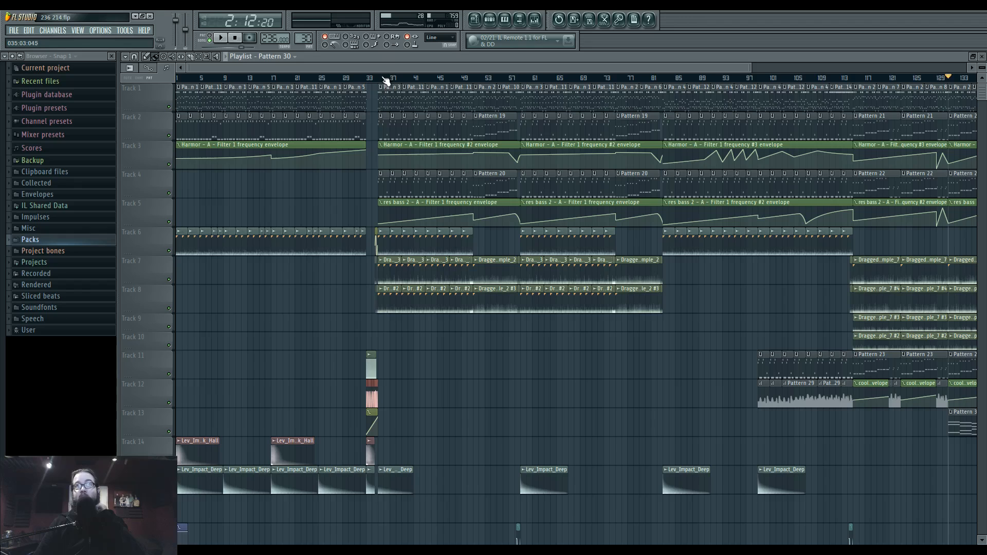
{"action": "left_click", "coordinate": [384, 79]}
Find Insert 15 in the mixer and open its Fruity Limiter with the compressor settings displayed
{"action": "left_click", "coordinate": [543, 18]}
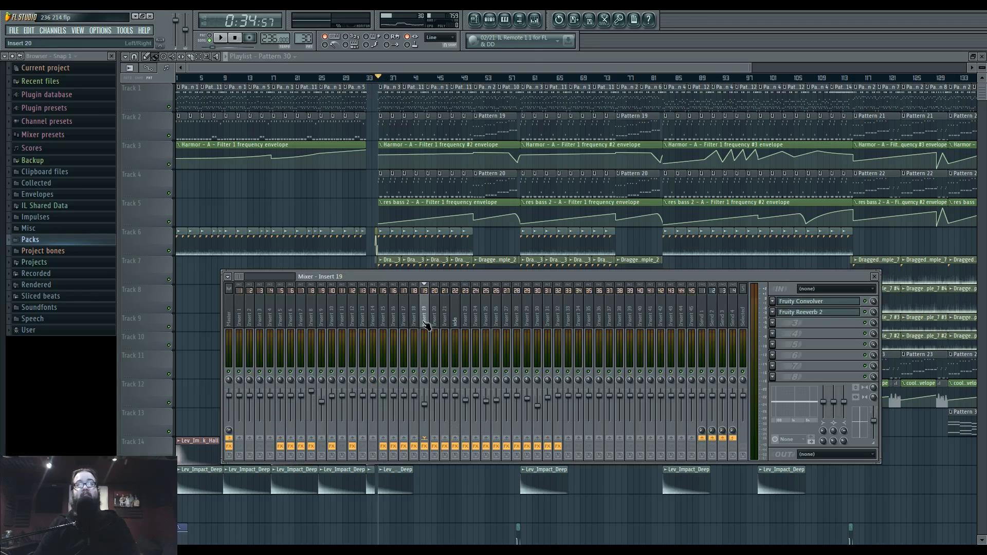
{"action": "left_click", "coordinate": [386, 322]}
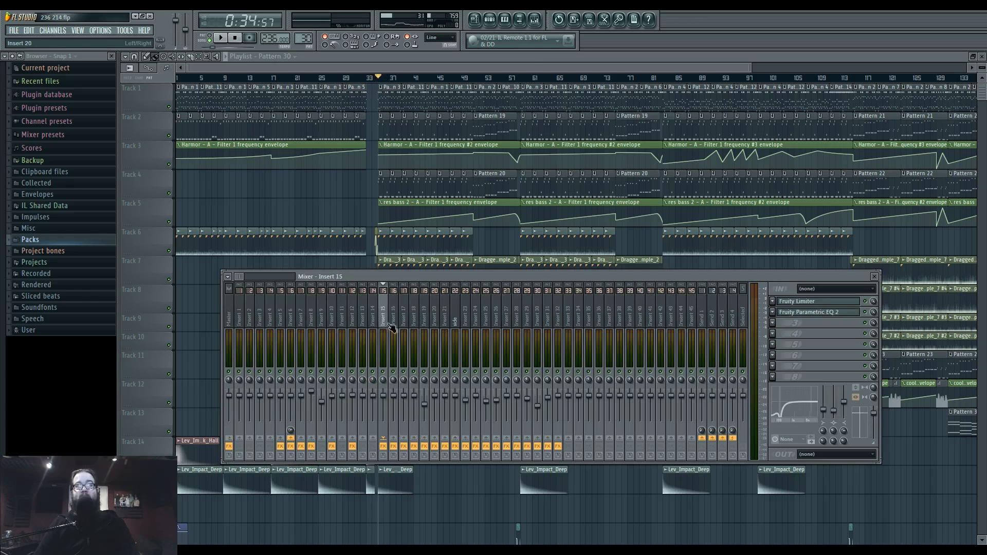
{"action": "left_click", "coordinate": [414, 323]}
{"action": "left_click", "coordinate": [392, 324]}
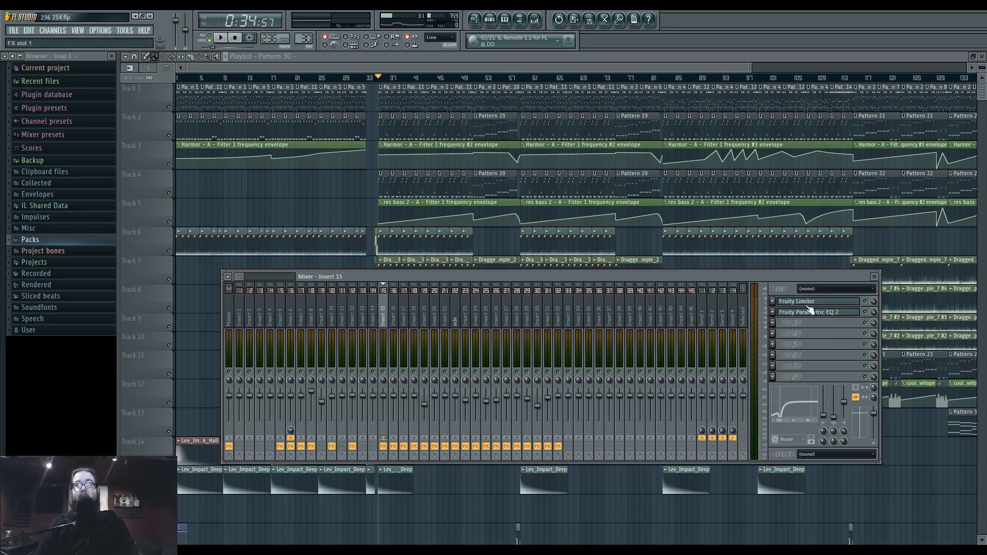
{"action": "left_click", "coordinate": [803, 304]}
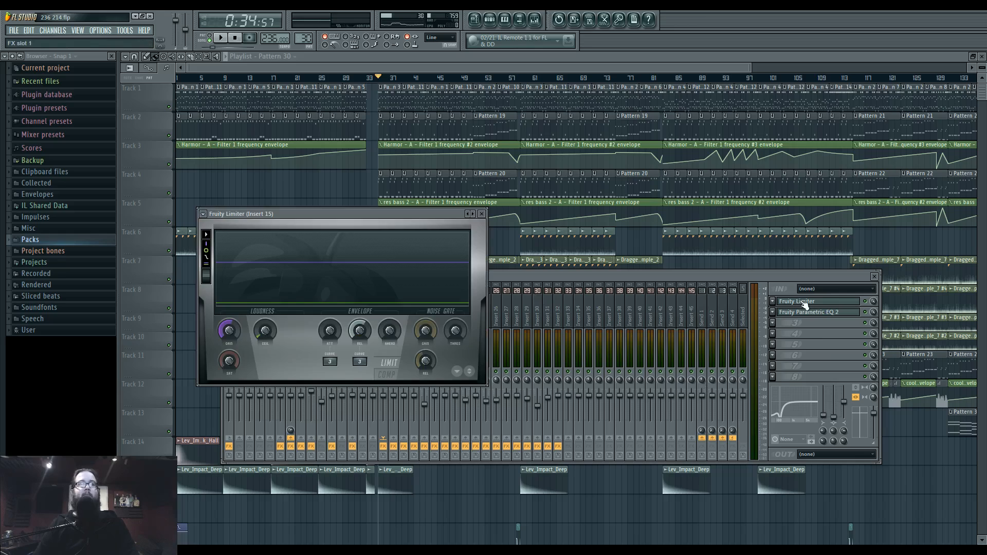
{"action": "left_click", "coordinate": [387, 374]}
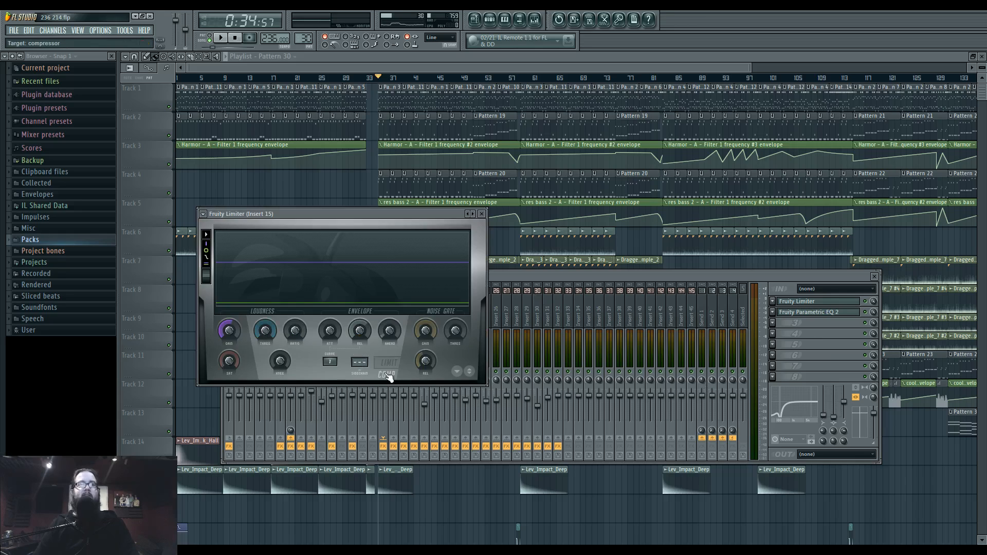
Play the section from bar 35 while watching the mixer meters and Insert 15's Fruity Limiter, and stop playback
{"action": "key", "text": "space"}
{"action": "left_click", "coordinate": [565, 280]}
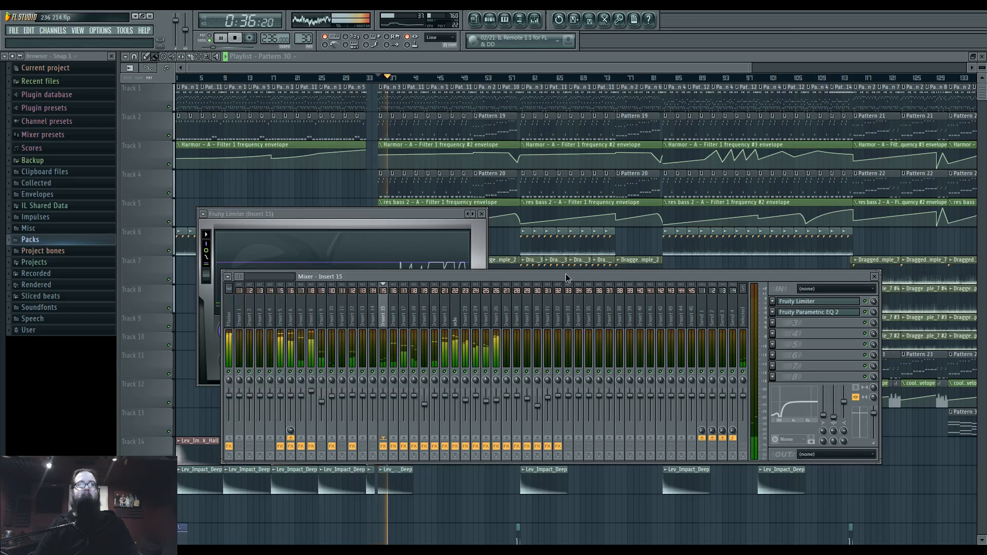
{"action": "left_click", "coordinate": [422, 216]}
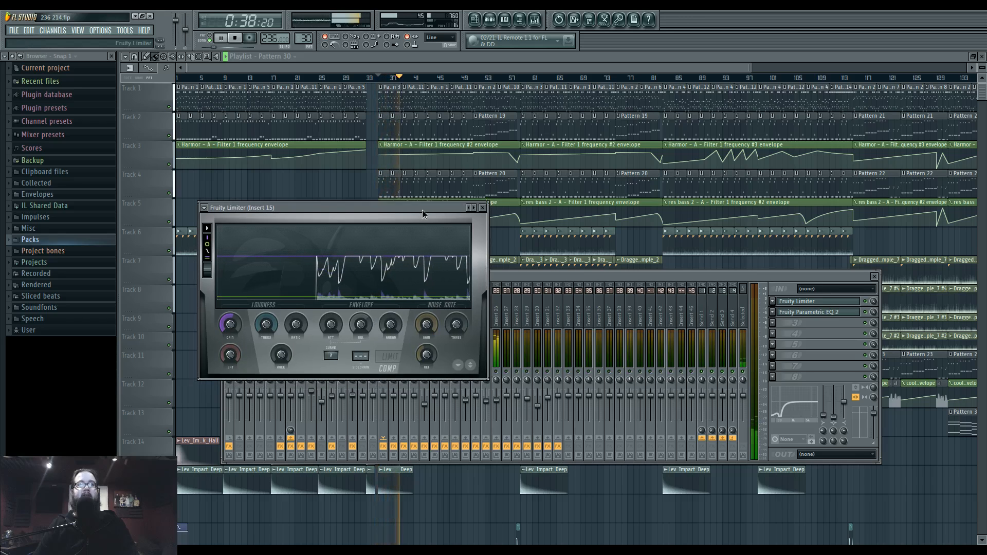
{"action": "left_click_drag", "start_coordinate": [422, 213], "coordinate": [423, 195]}
{"action": "key", "text": "space"}
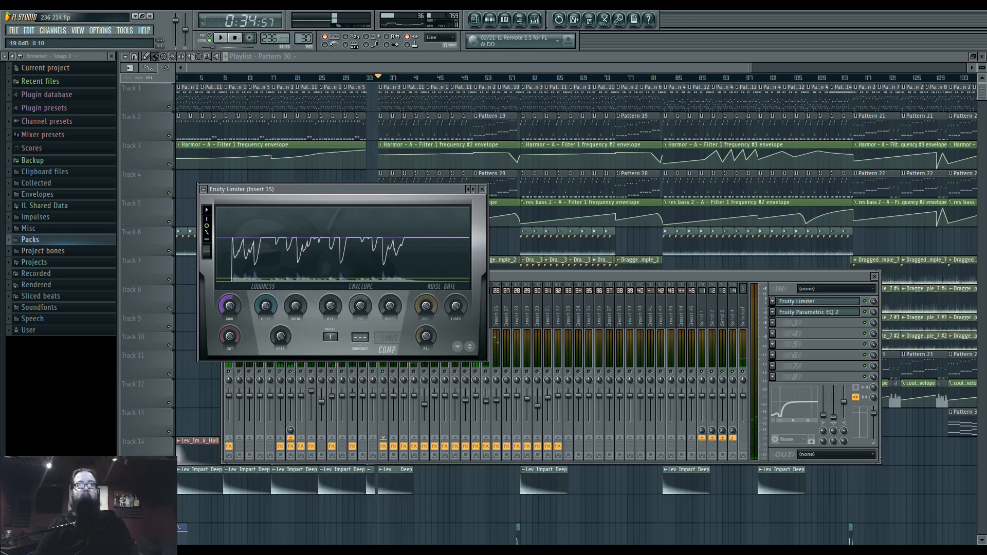
Compare mixer tracks Insert 12 and Insert 15, including Insert 15's Fruity Limiter, to examine the compression setup
{"action": "left_click", "coordinate": [548, 282]}
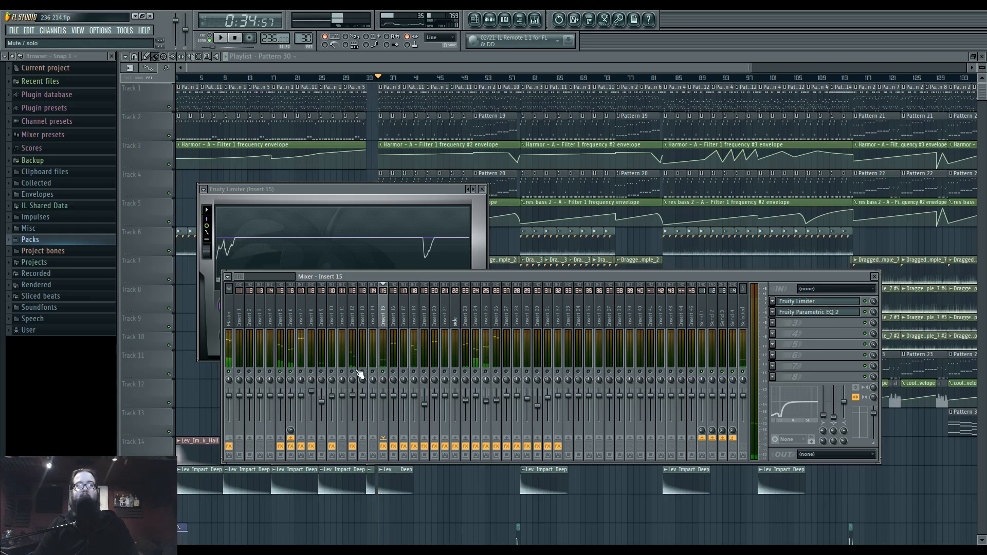
{"action": "left_click", "coordinate": [354, 324]}
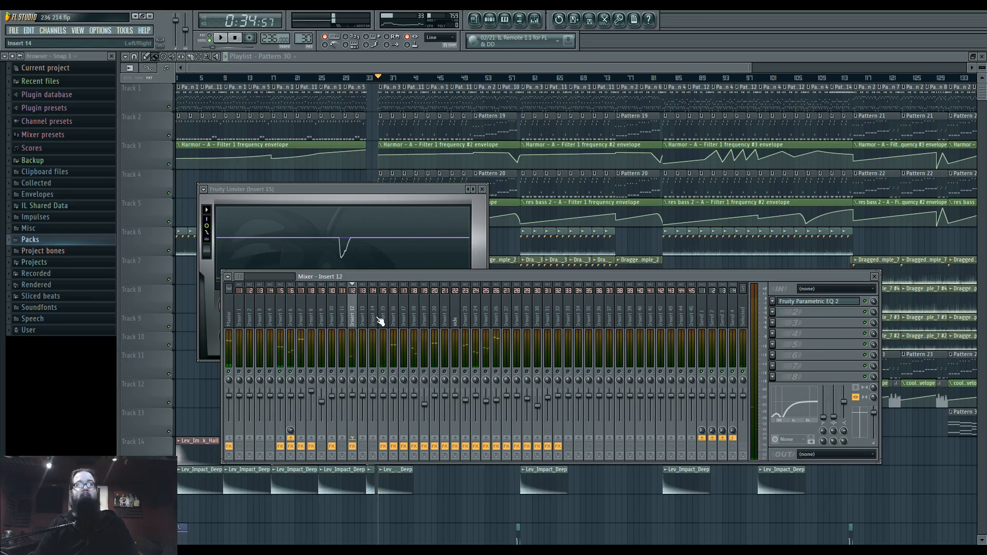
{"action": "left_click", "coordinate": [383, 317]}
{"action": "left_click_drag", "start_coordinate": [403, 196], "coordinate": [417, 192]}
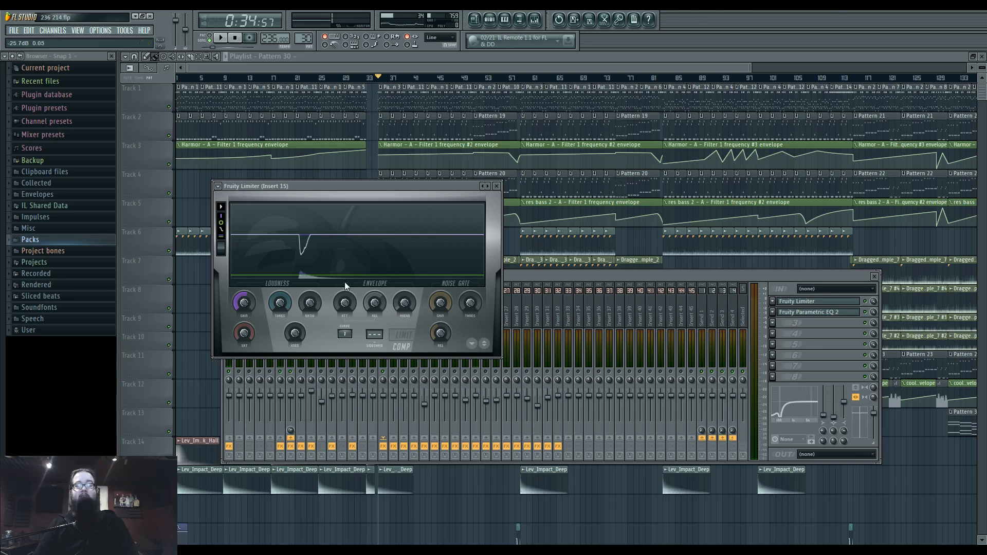
{"action": "left_click", "coordinate": [550, 285]}
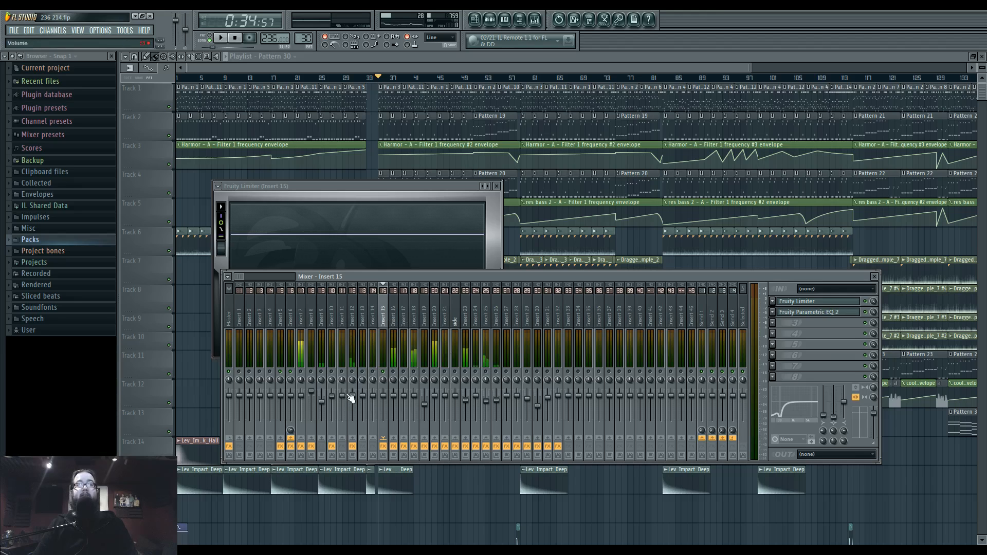
{"action": "left_click", "coordinate": [353, 318]}
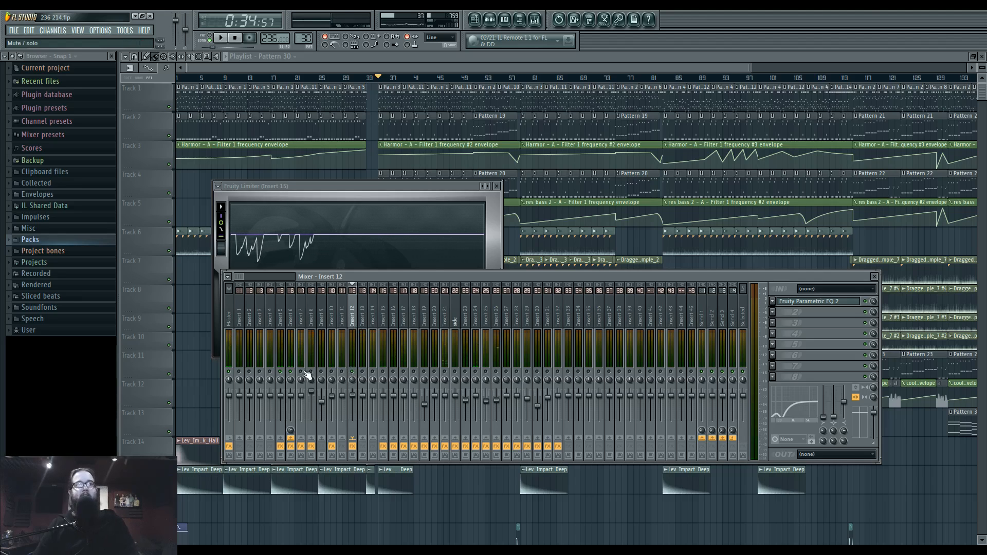
Play the section again while examining the compression graph in Insert 15's Fruity Limiter, and return to the mixer
{"action": "key", "text": "space"}
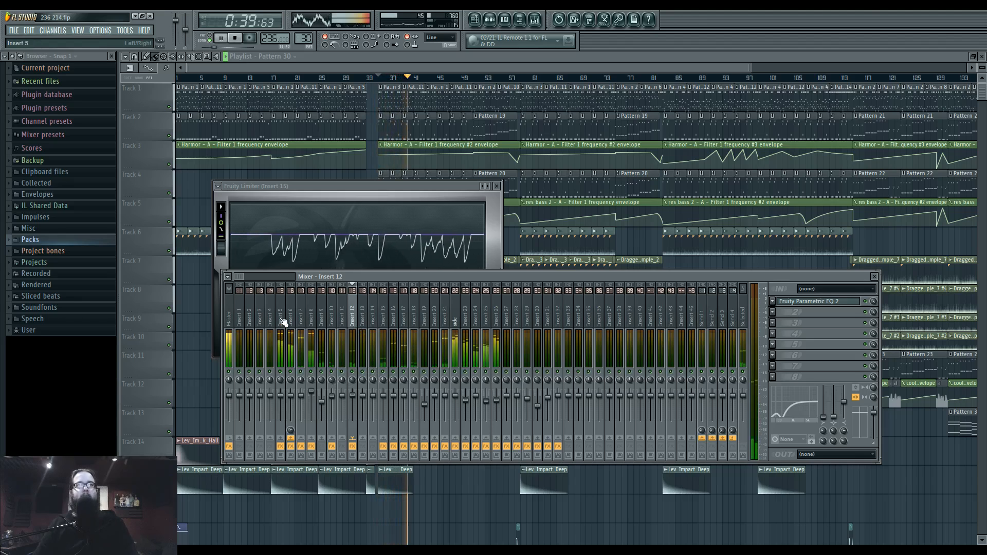
{"action": "left_click", "coordinate": [354, 187]}
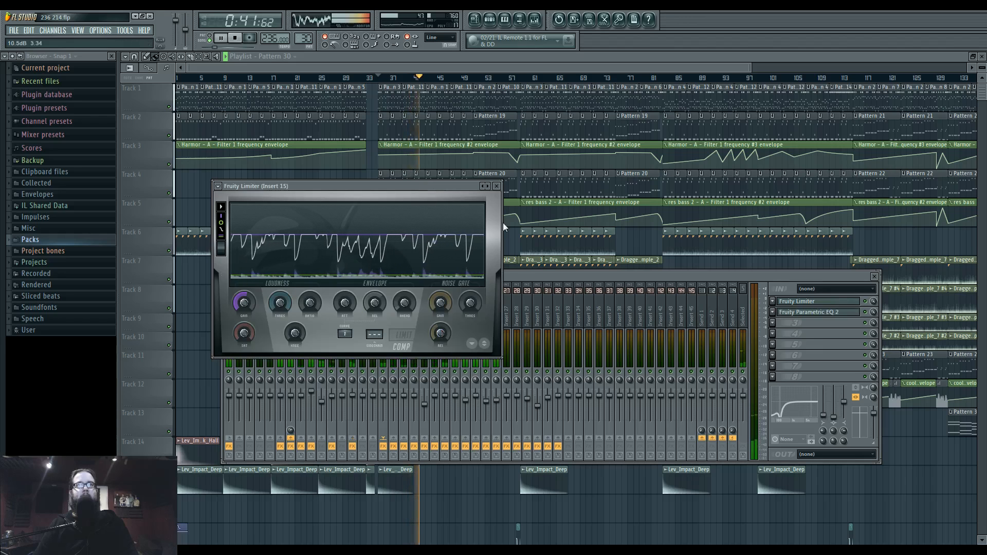
{"action": "left_click", "coordinate": [527, 280]}
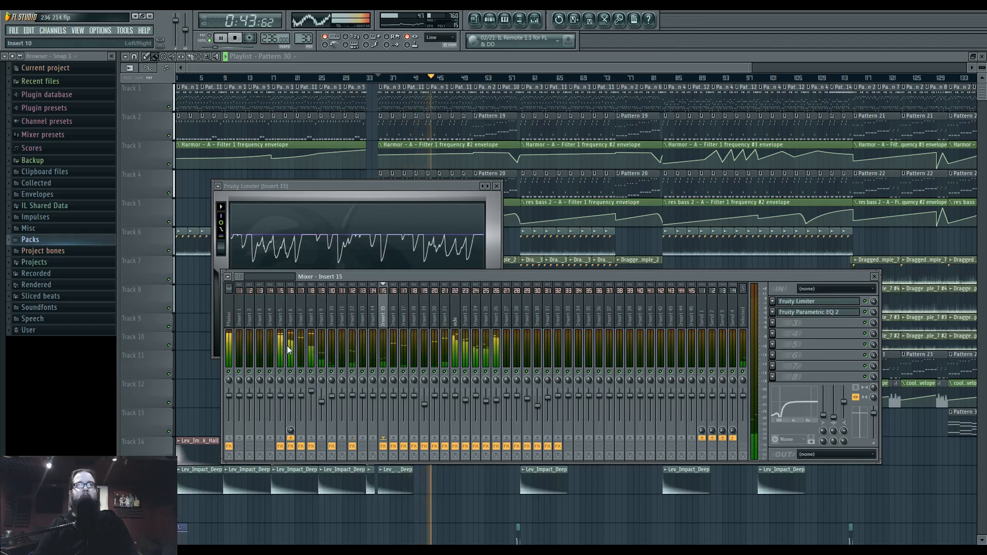
Examine Insert 5's effects and Insert 6's Maximus during playback, return to the mixer, and stop playback
{"action": "left_click", "coordinate": [281, 313]}
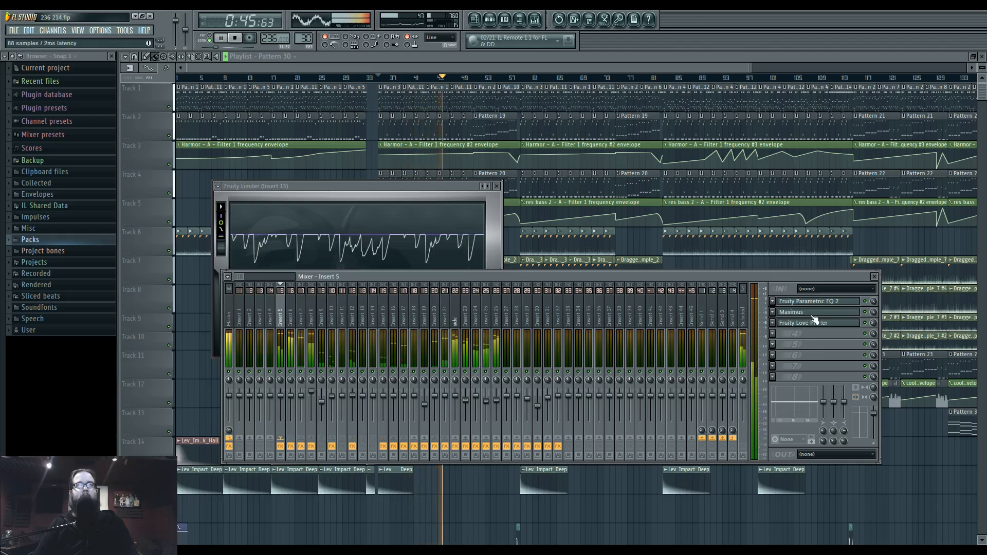
{"action": "left_click", "coordinate": [291, 316]}
{"action": "left_click", "coordinate": [801, 314]}
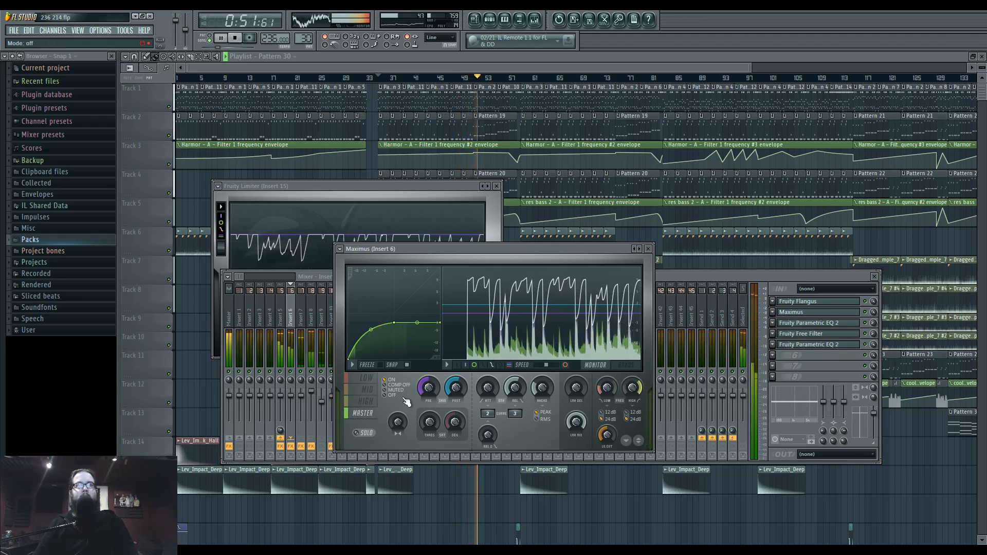
{"action": "left_click", "coordinate": [700, 275]}
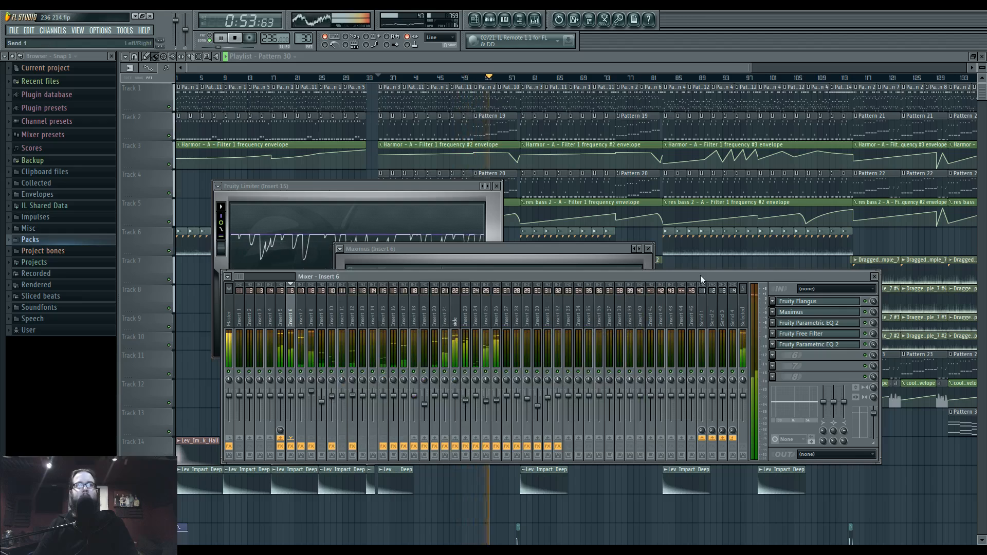
{"action": "key", "text": "space"}
Open the second Maximus on the Master track and examine its low and mid band curves
{"action": "left_click", "coordinate": [231, 318]}
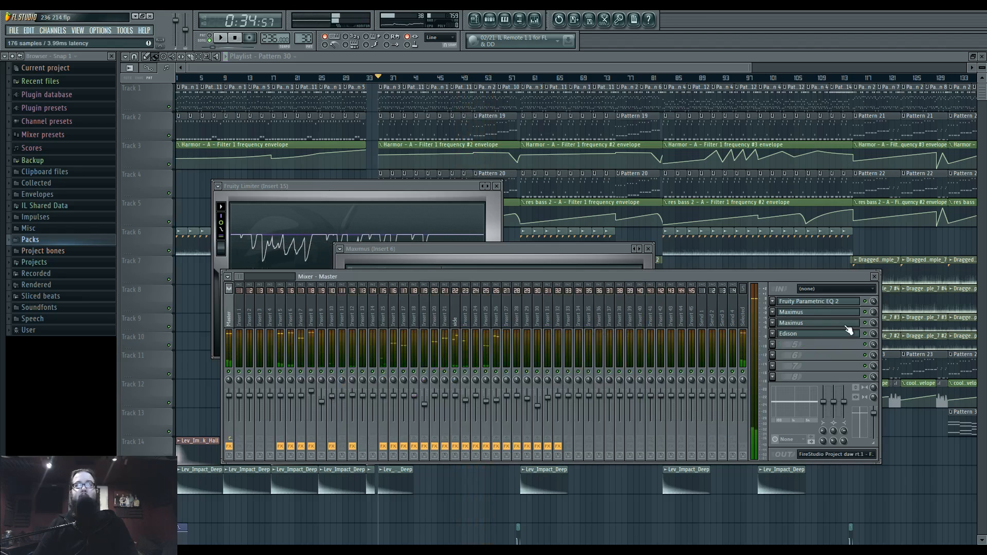
{"action": "left_click", "coordinate": [845, 324]}
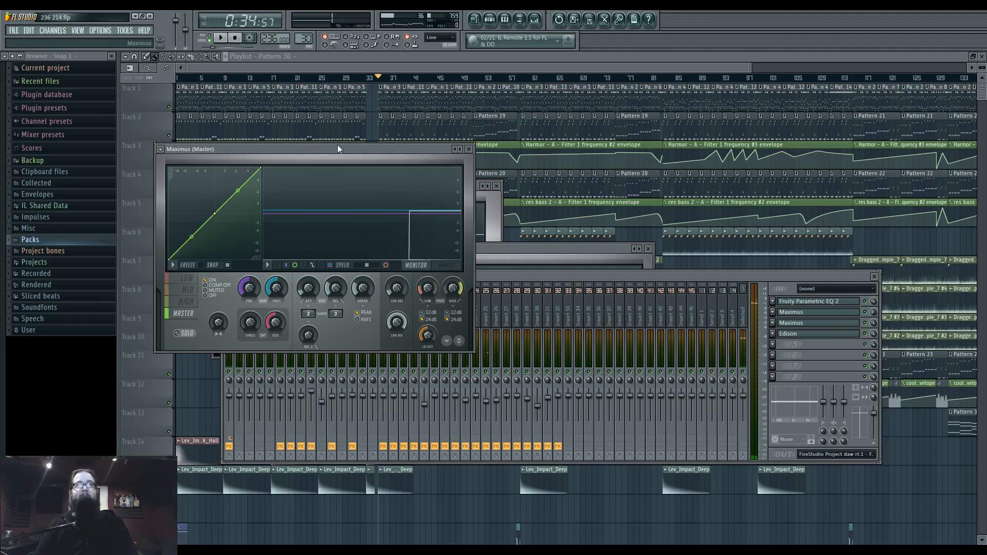
{"action": "left_click_drag", "start_coordinate": [337, 149], "coordinate": [521, 204]}
{"action": "left_click", "coordinate": [372, 336]}
{"action": "left_click", "coordinate": [374, 346]}
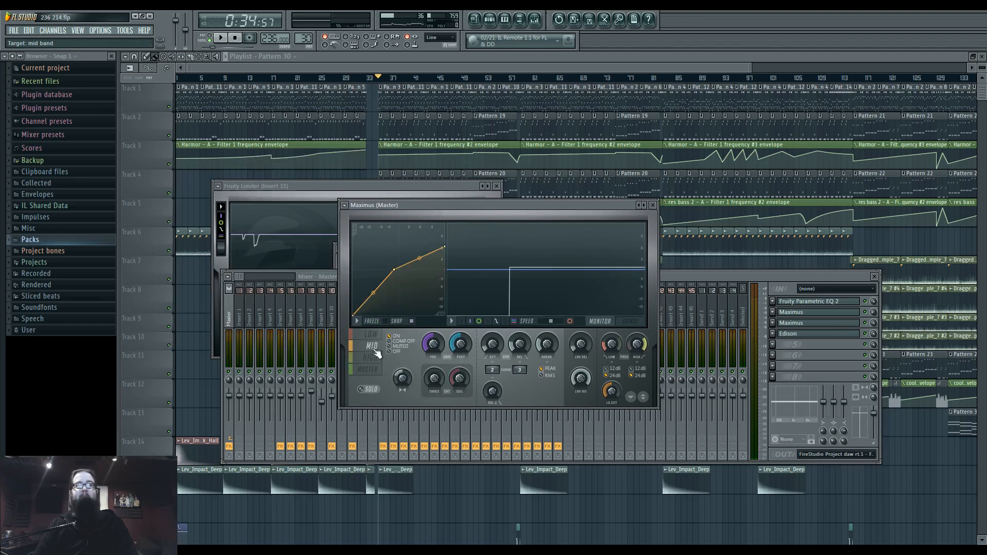
Play the section while monitoring the low band in the Master track's Maximus, and stop playback
{"action": "left_click", "coordinate": [374, 336]}
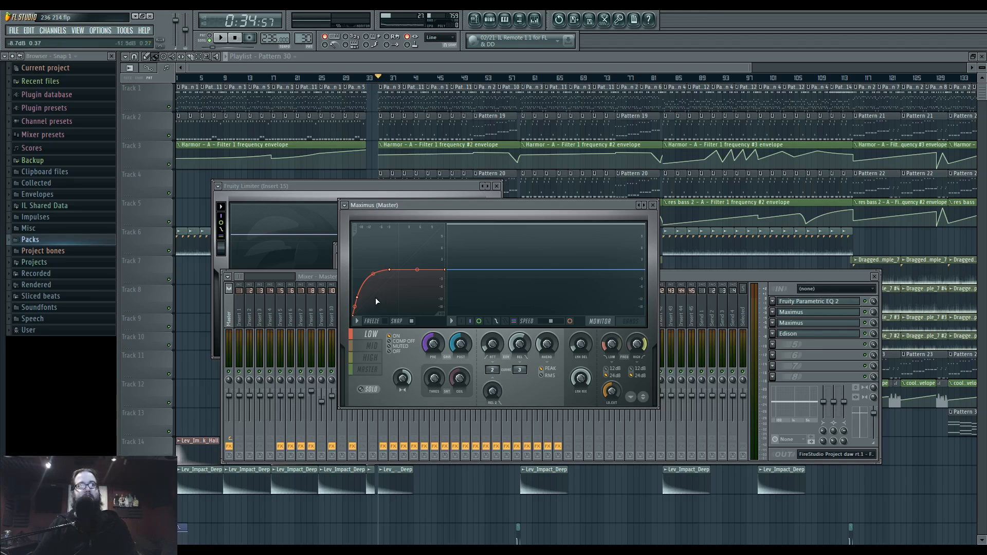
{"action": "key", "text": "space"}
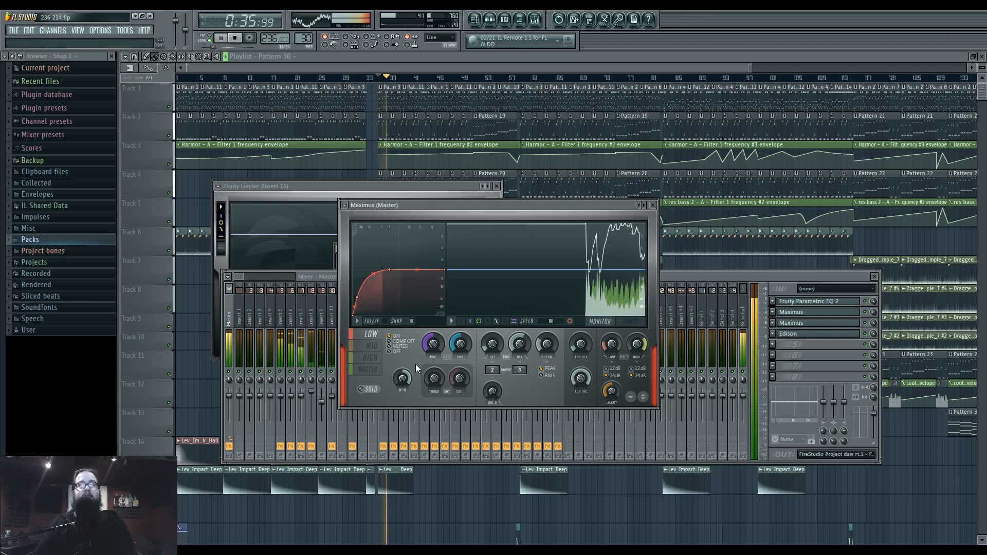
{"action": "key", "text": "space"}
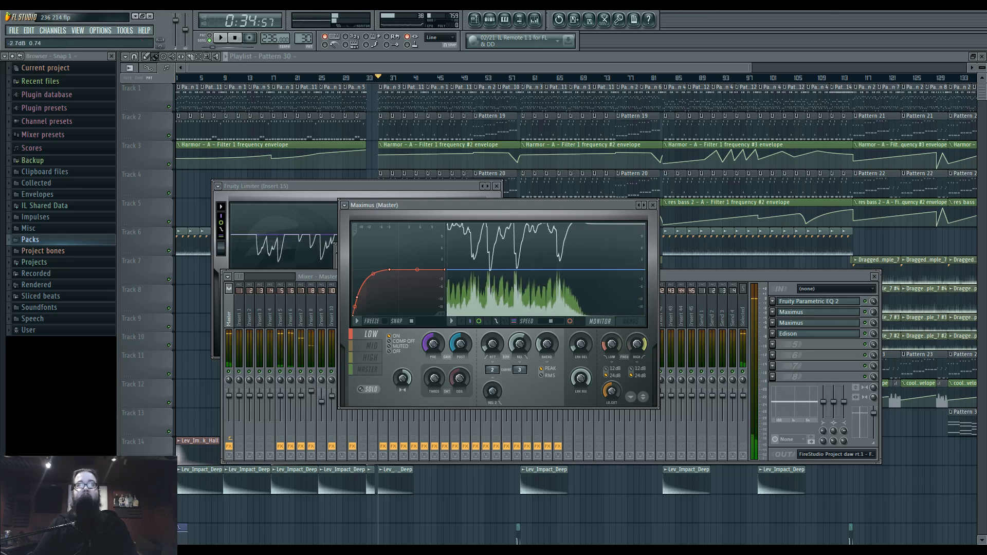
Examine the high and master bands in the Master track's Maximus, play the section on the master band, and stop playback
{"action": "left_click", "coordinate": [383, 347]}
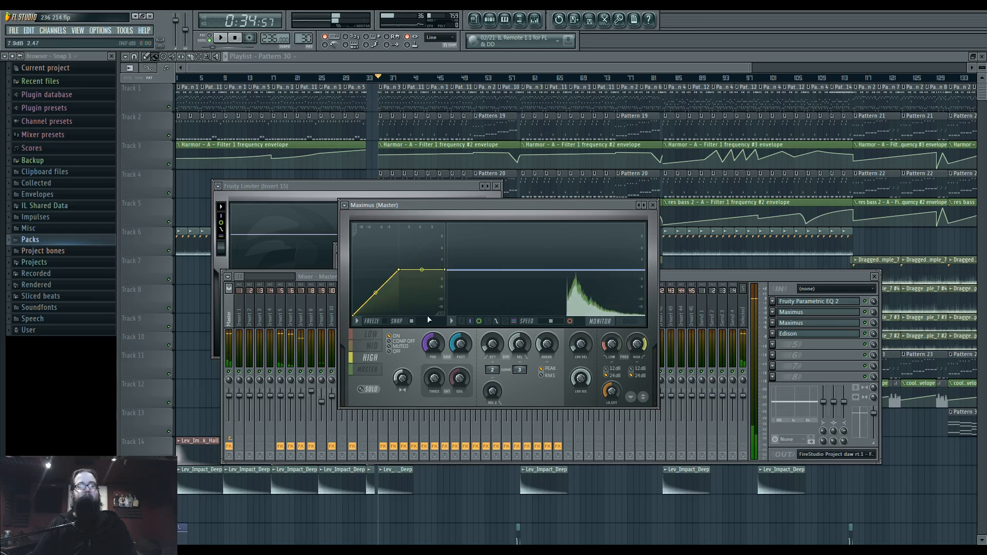
{"action": "left_click", "coordinate": [367, 369]}
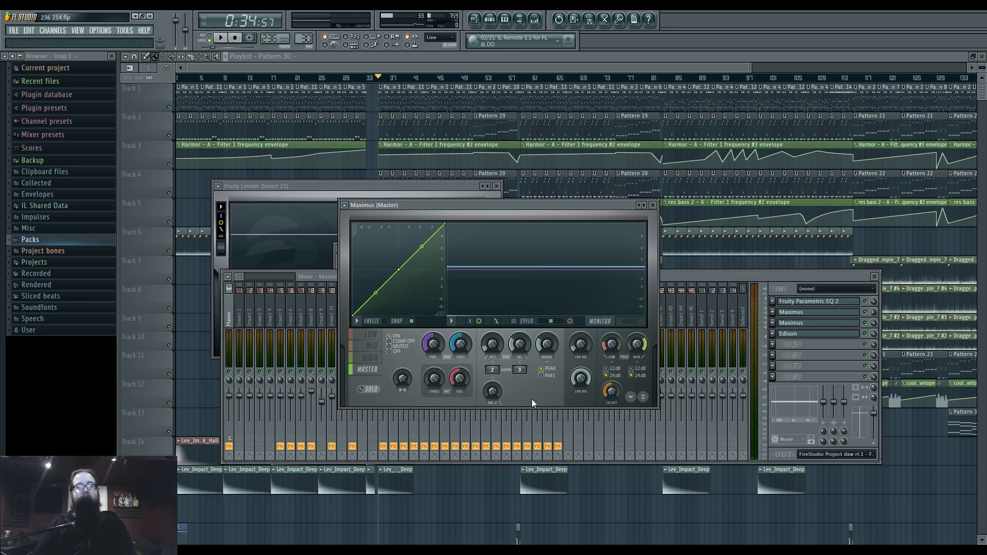
{"action": "key", "text": "space"}
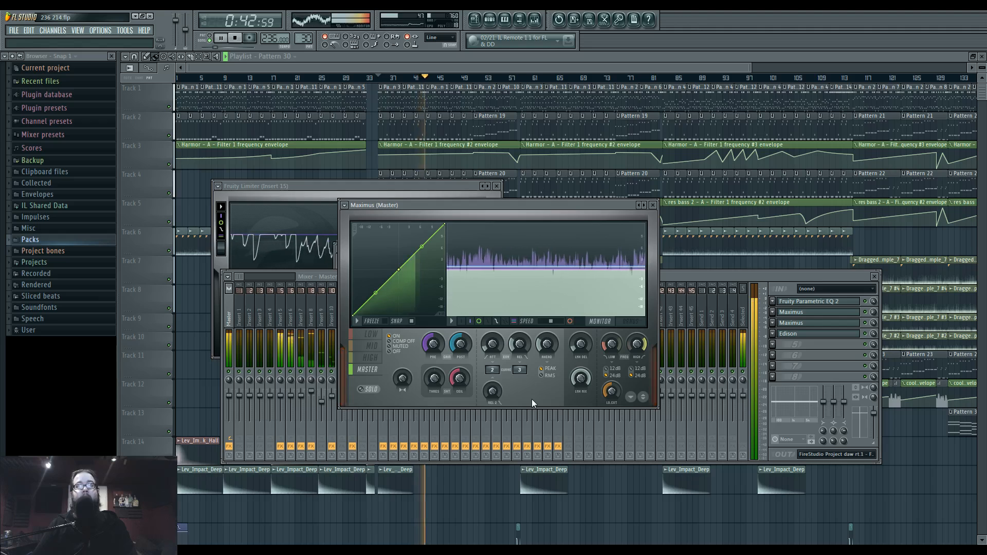
{"action": "key", "text": "space"}
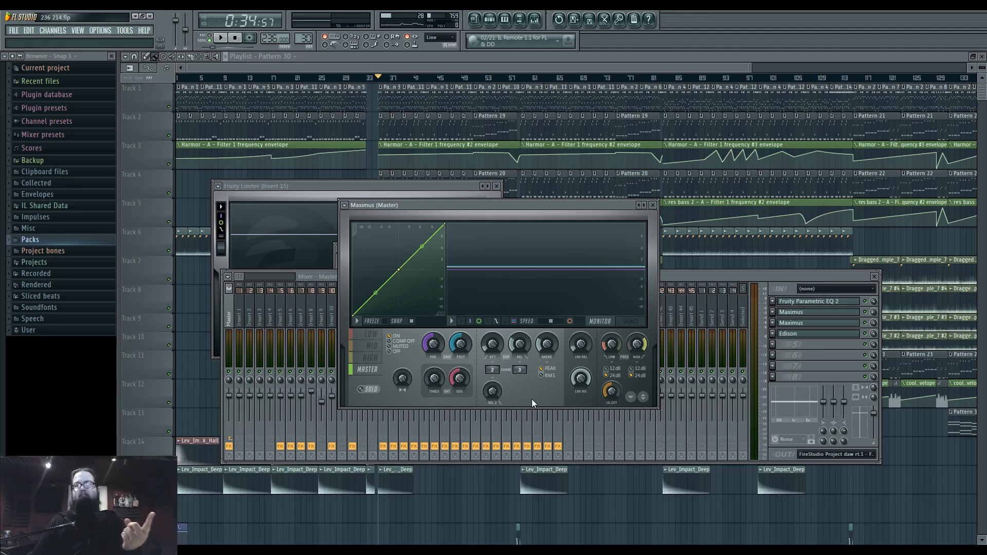
Browse the mixer inserts between Insert 23 and Insert 28, and reopen the Master track's second Maximus
{"action": "left_click", "coordinate": [675, 282]}
{"action": "left_click", "coordinate": [497, 316]}
{"action": "left_click_drag", "start_coordinate": [495, 318], "coordinate": [517, 318]}
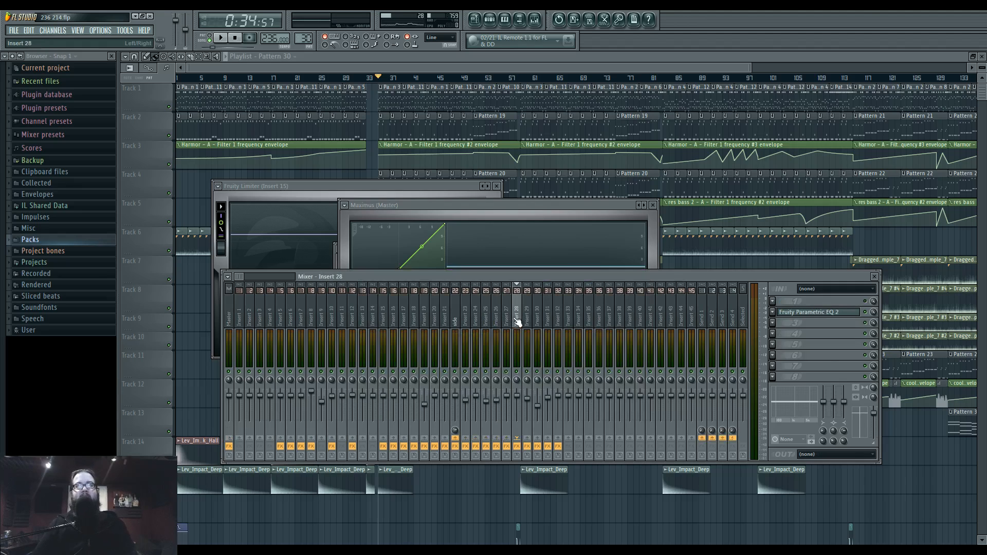
{"action": "left_click_drag", "start_coordinate": [515, 321], "coordinate": [472, 329]}
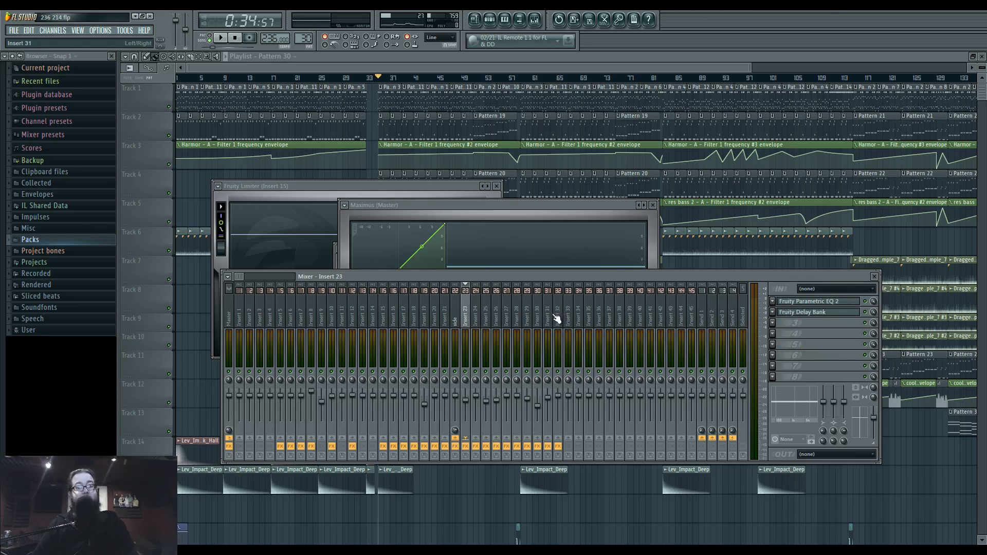
{"action": "left_click", "coordinate": [229, 314]}
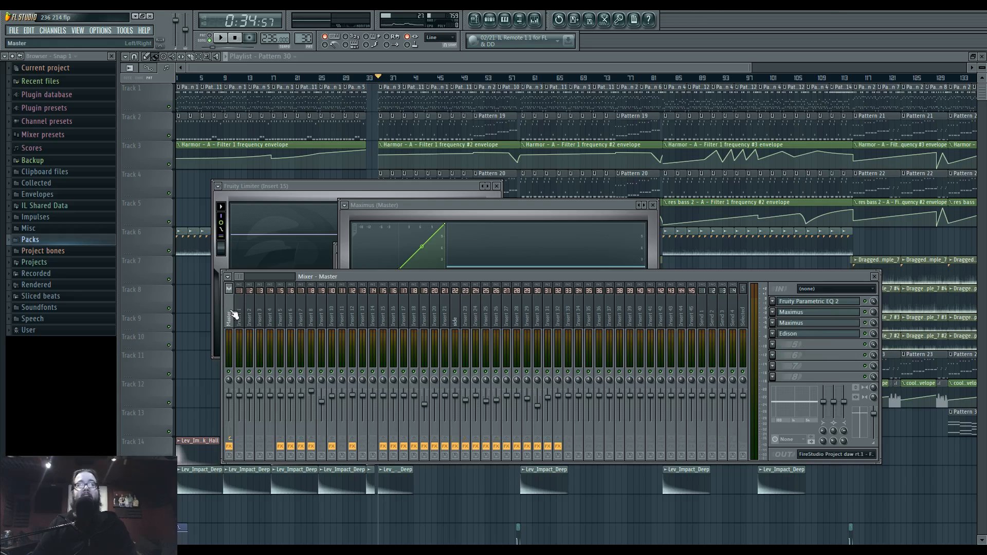
{"action": "left_click", "coordinate": [829, 324]}
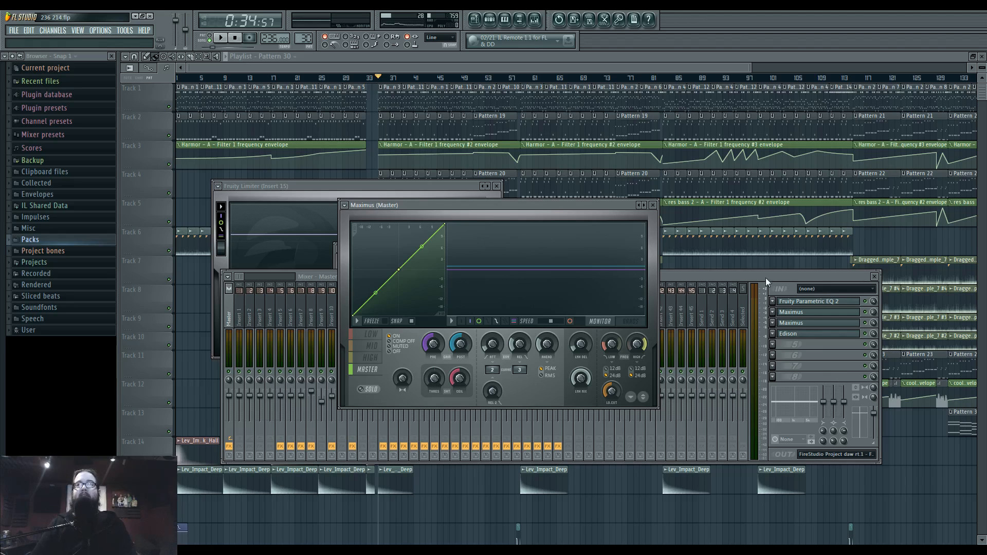
Close the Master and Insert 6 Maximus windows, the Insert 15 Fruity Limiter and the mixer to clear the playlist
{"action": "left_click_drag", "start_coordinate": [705, 276], "coordinate": [684, 294]}
{"action": "left_click", "coordinate": [652, 205]}
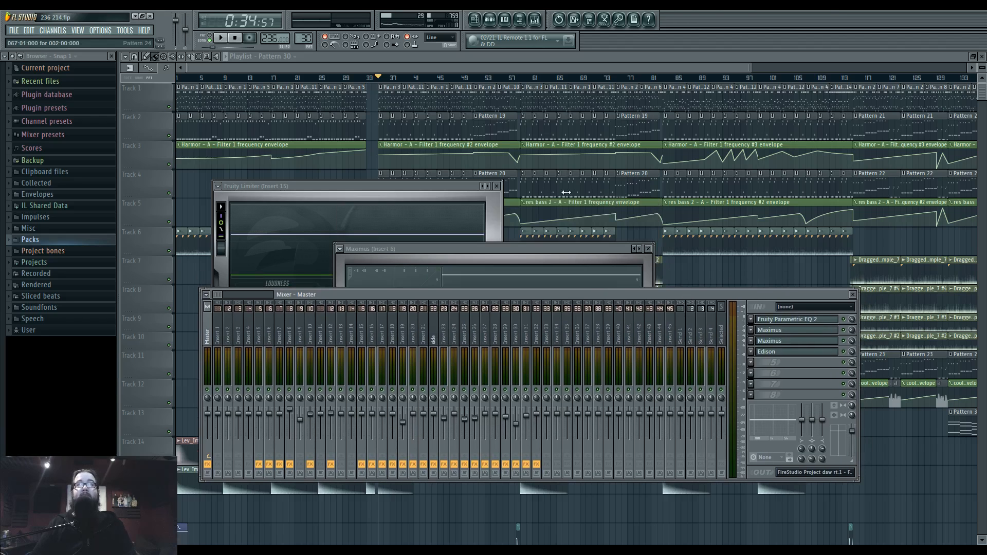
{"action": "left_click", "coordinate": [497, 186]}
{"action": "left_click", "coordinate": [648, 249]}
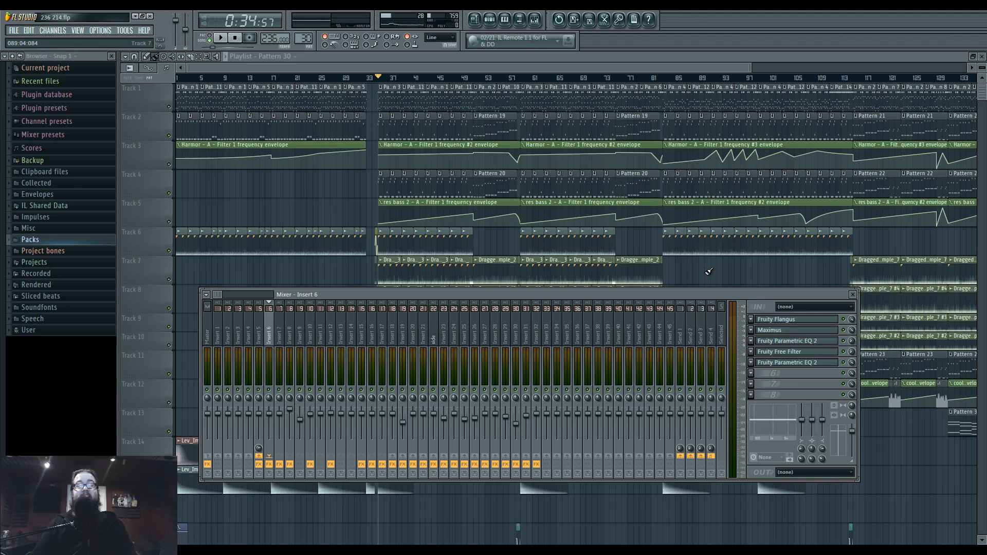
{"action": "left_click_drag", "start_coordinate": [528, 328], "coordinate": [446, 338]}
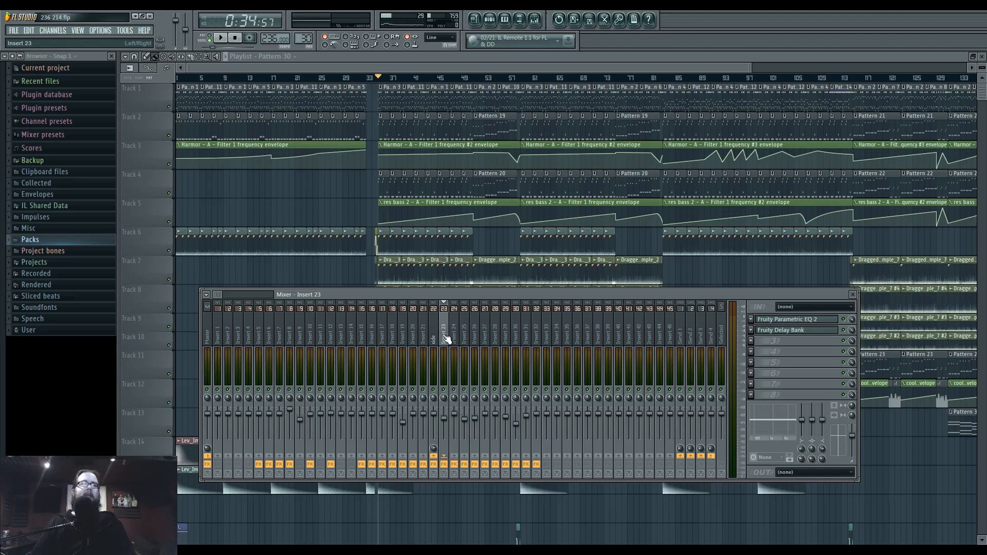
{"action": "left_click_drag", "start_coordinate": [458, 295], "coordinate": [462, 328]}
{"action": "key", "text": "F9"}
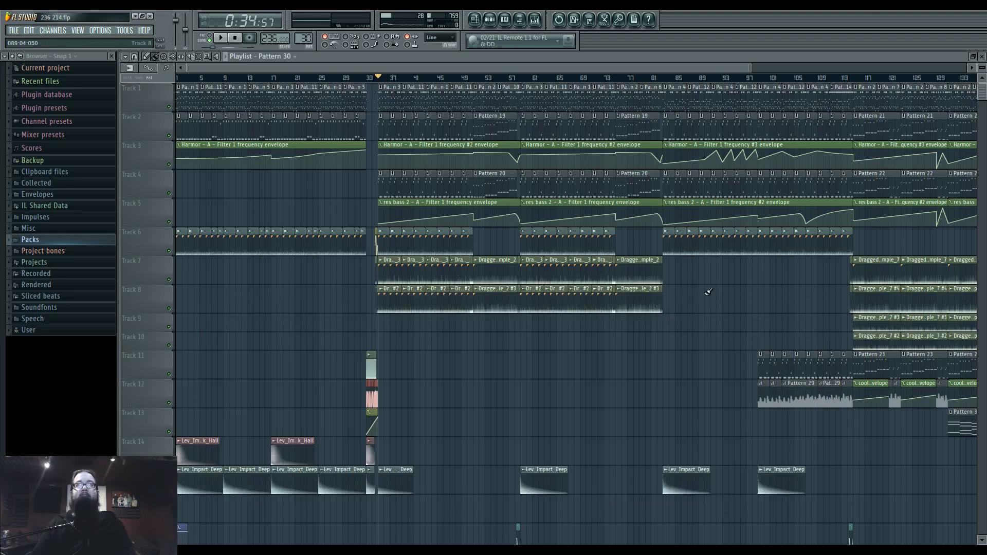
Review the whole song arrangement in the playlist, from the pattern tracks down to the automation envelopes and back
{"action": "left_click_drag", "start_coordinate": [539, 354], "coordinate": [519, 380]}
{"action": "scroll", "coordinate": [720, 383], "scroll_direction": "down", "scroll_amount": 5}
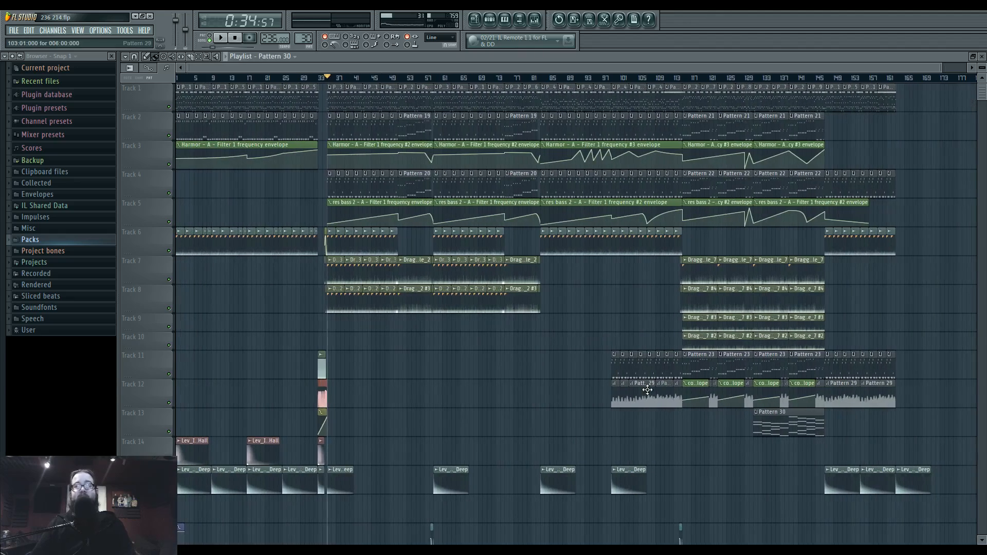
{"action": "scroll", "coordinate": [519, 395], "scroll_direction": "down", "scroll_amount": 8}
{"action": "scroll", "coordinate": [522, 394], "scroll_direction": "down", "scroll_amount": 8}
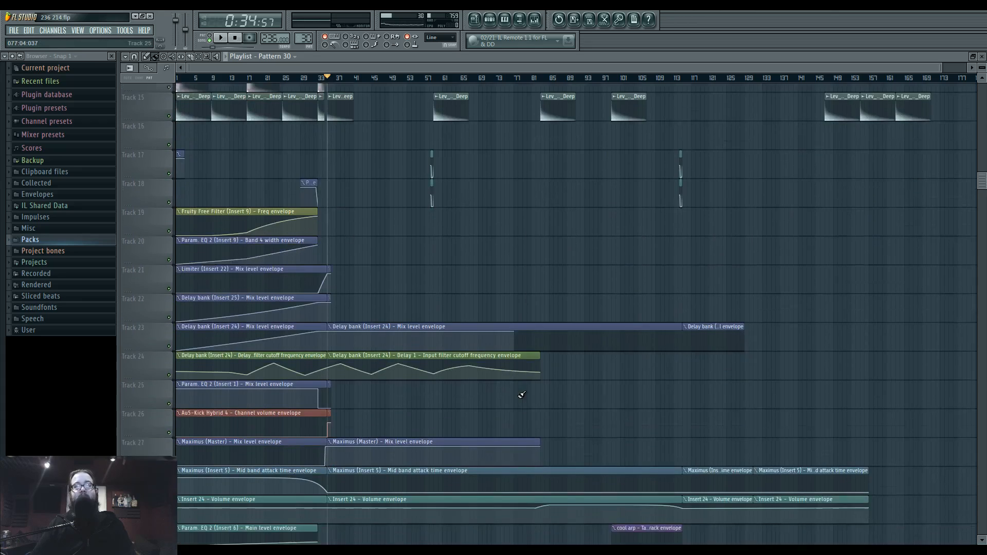
{"action": "scroll", "coordinate": [517, 396], "scroll_direction": "up", "scroll_amount": 17}
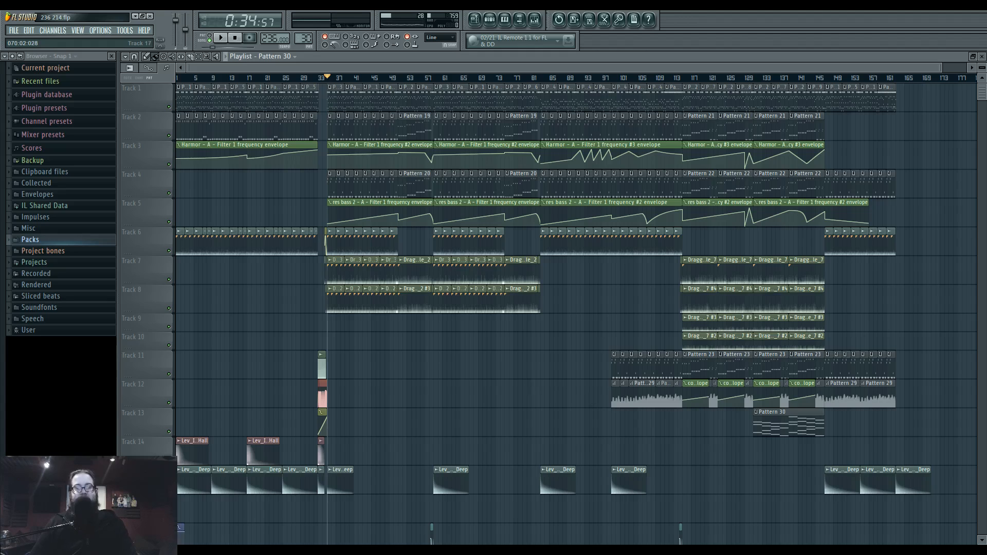
Switch to the broadcasting program that is recording locally and open its list of broadcast channels
{"action": "key", "text": "alt+Tab"}
{"action": "left_click", "coordinate": [629, 252]}
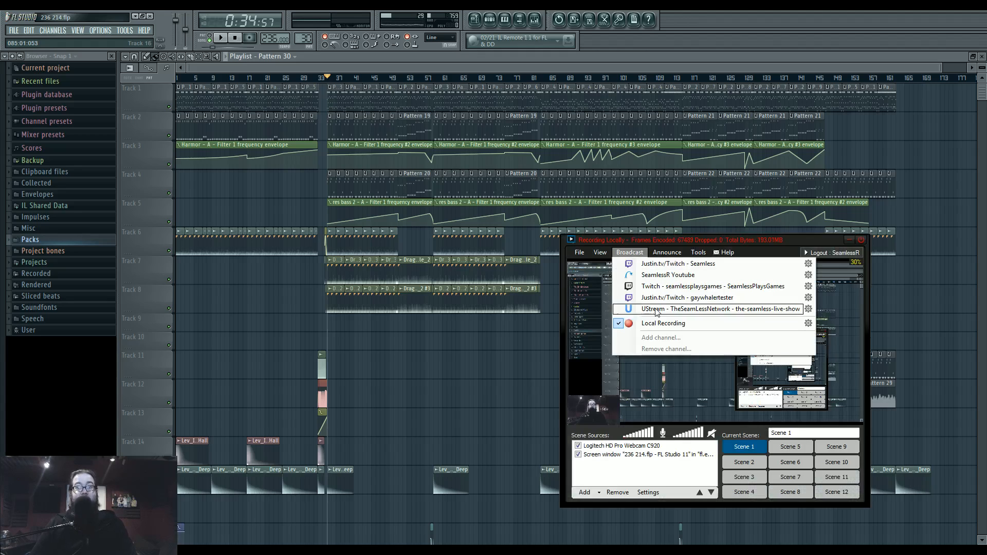